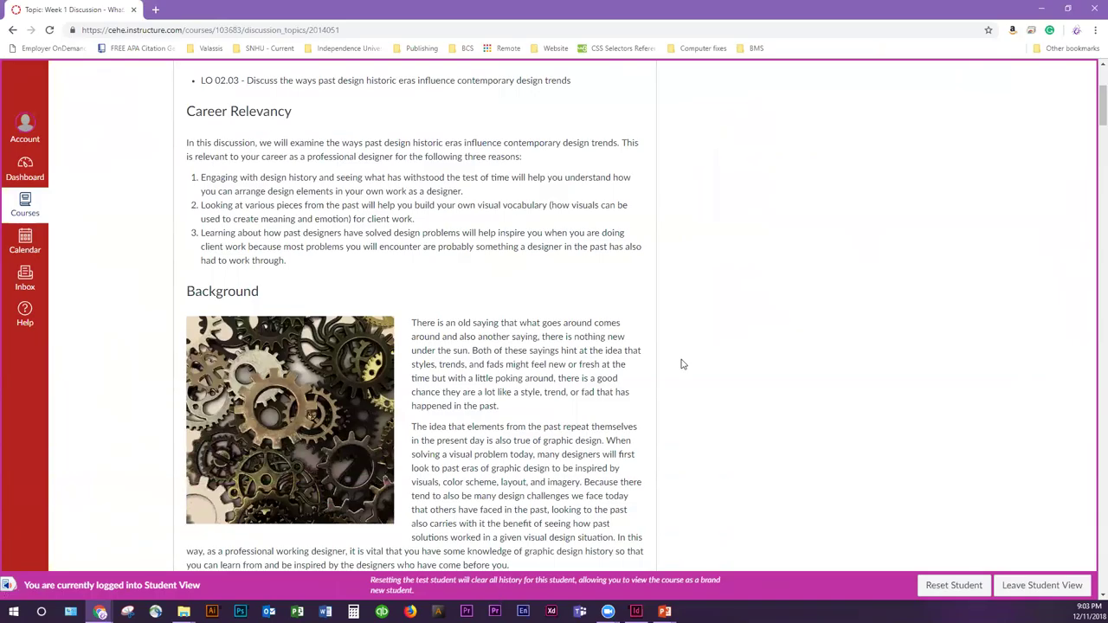
Read the Week 1 Discussion page's Career Relevancy, Background and Prompt sections
scroll(693, 355, "down", 3)
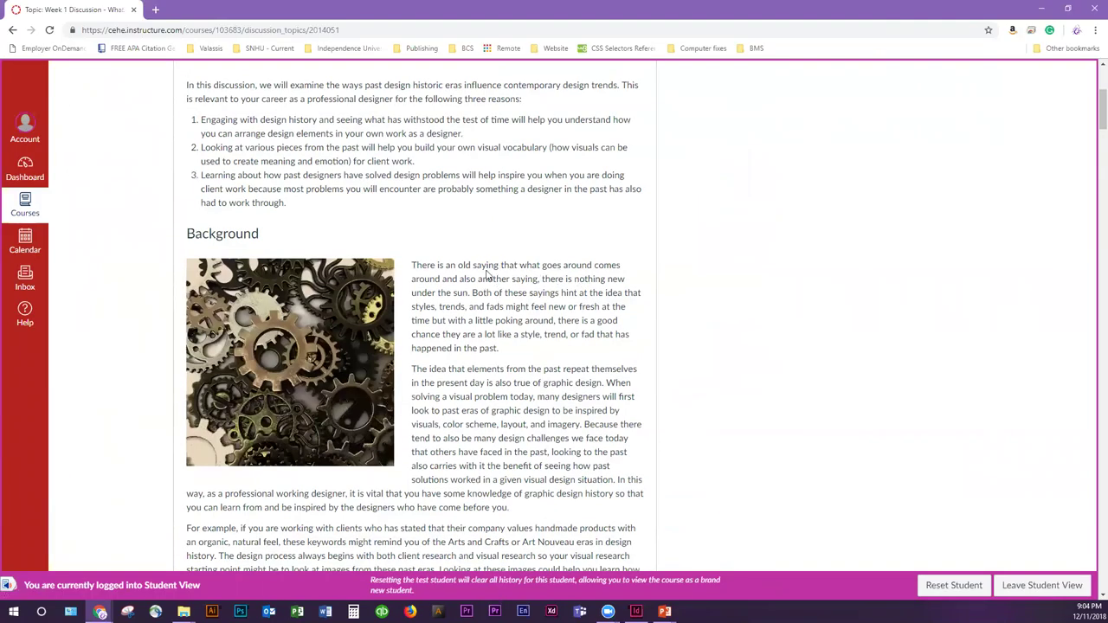
scroll(487, 277, "down", 1)
scroll(487, 273, "down", 5)
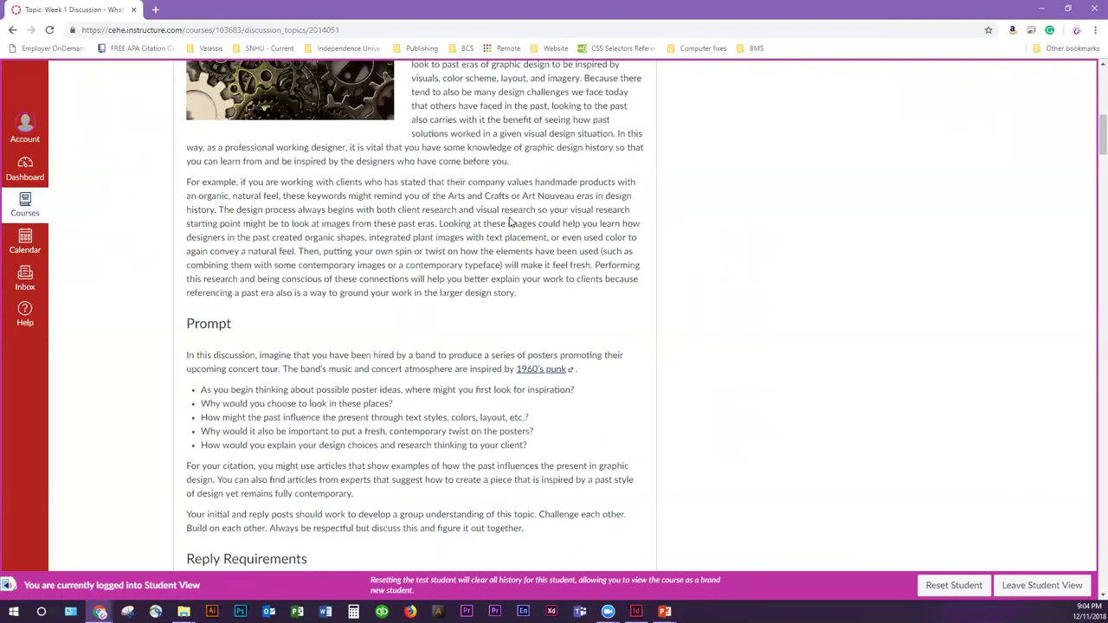
scroll(511, 222, "up", 2)
scroll(811, 421, "up", 1)
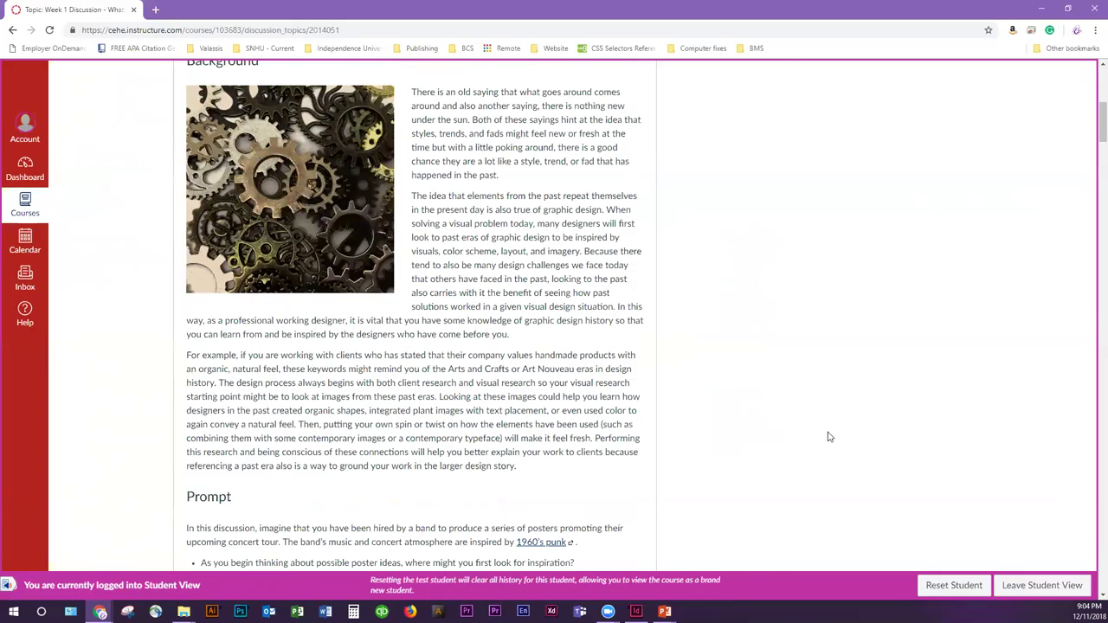
scroll(829, 432, "down", 1)
scroll(831, 430, "down", 1)
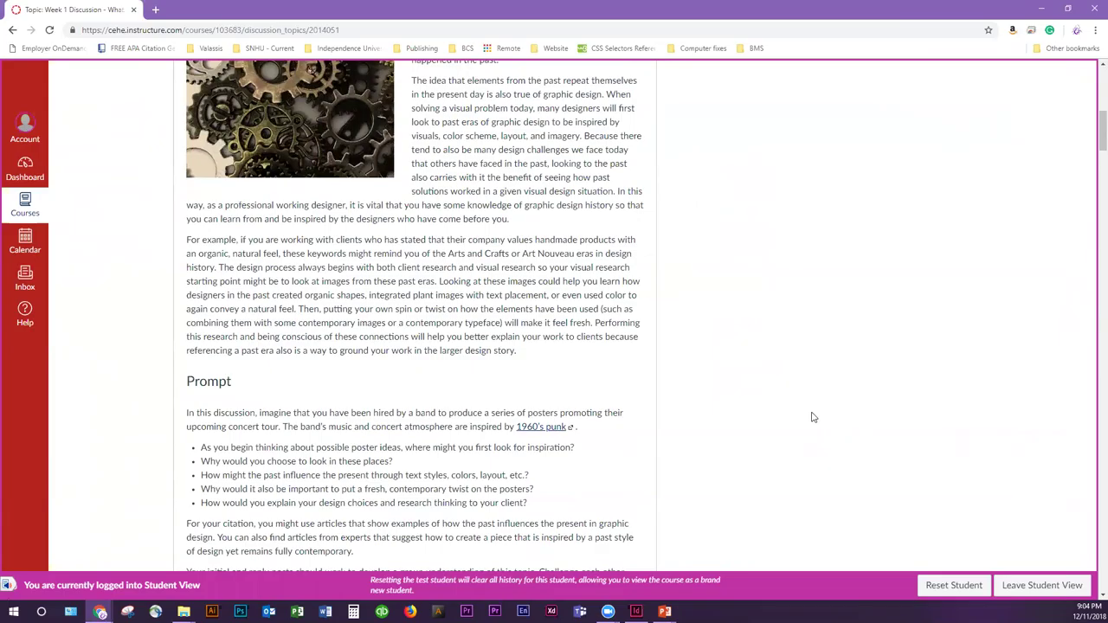
scroll(788, 407, "down", 2)
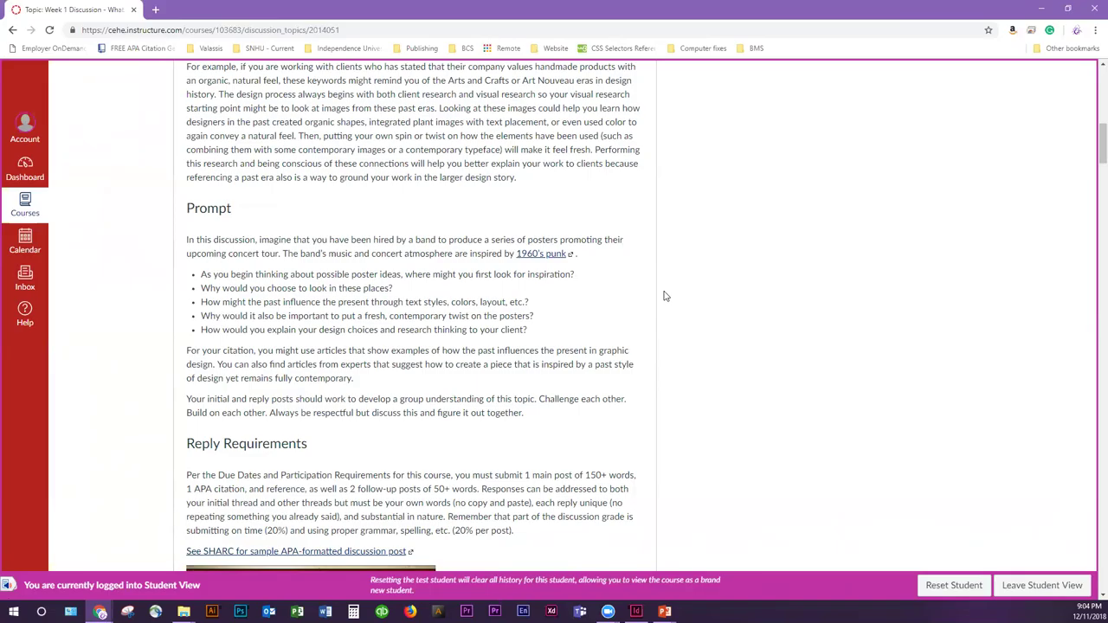
scroll(673, 300, "down", 1)
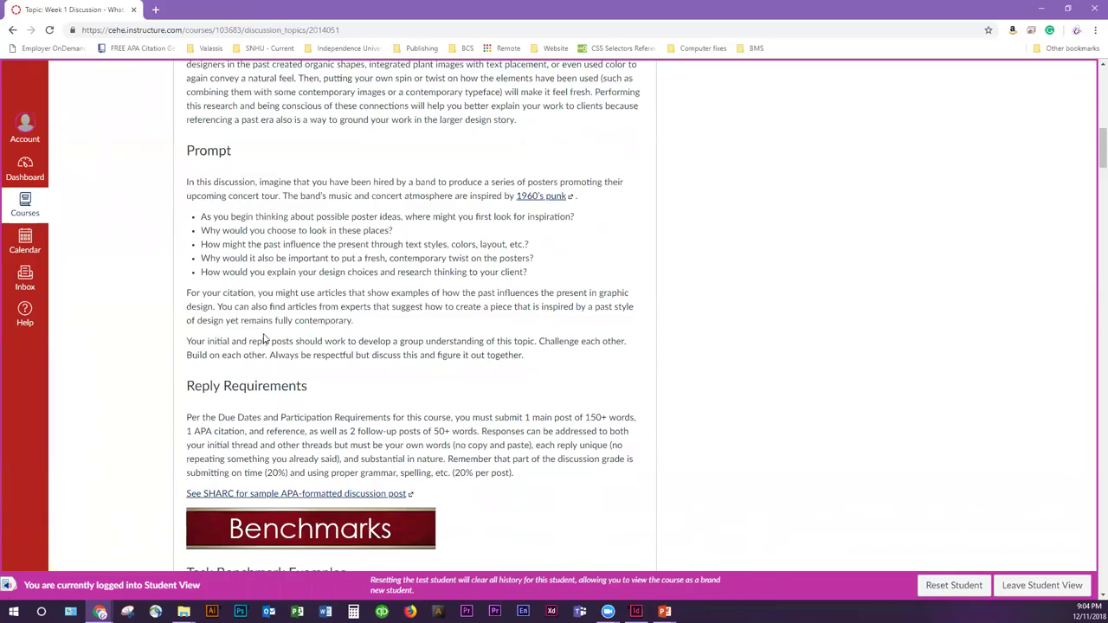
Highlight the bulleted poster questions in the discussion Prompt, clear the highlight and review the Reply Requirements
left_click_drag(201, 216, 534, 280)
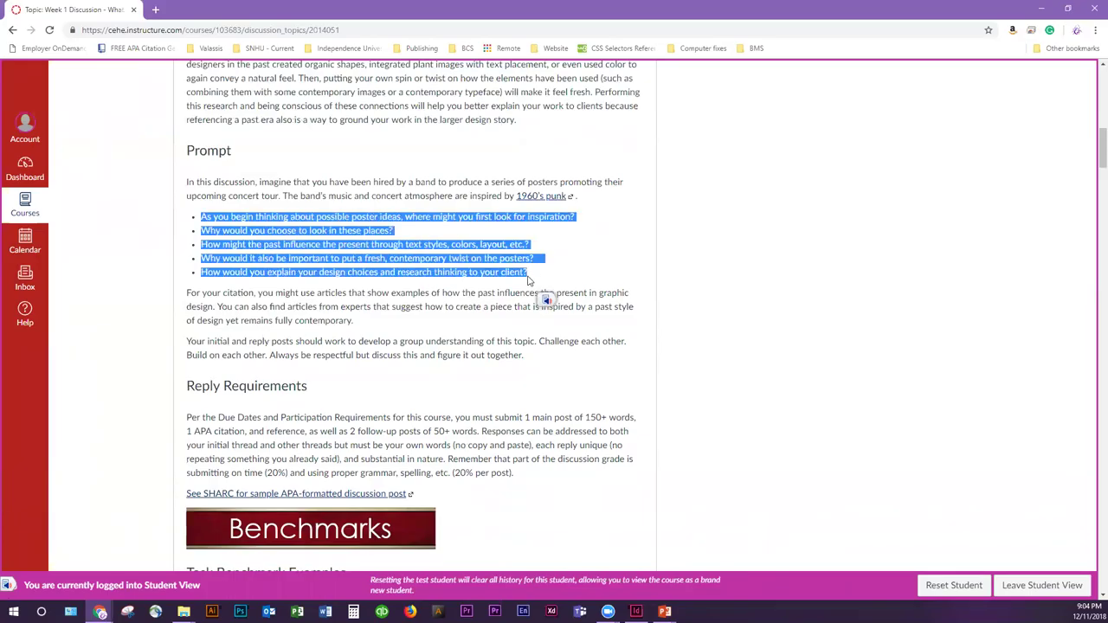
left_click(532, 277)
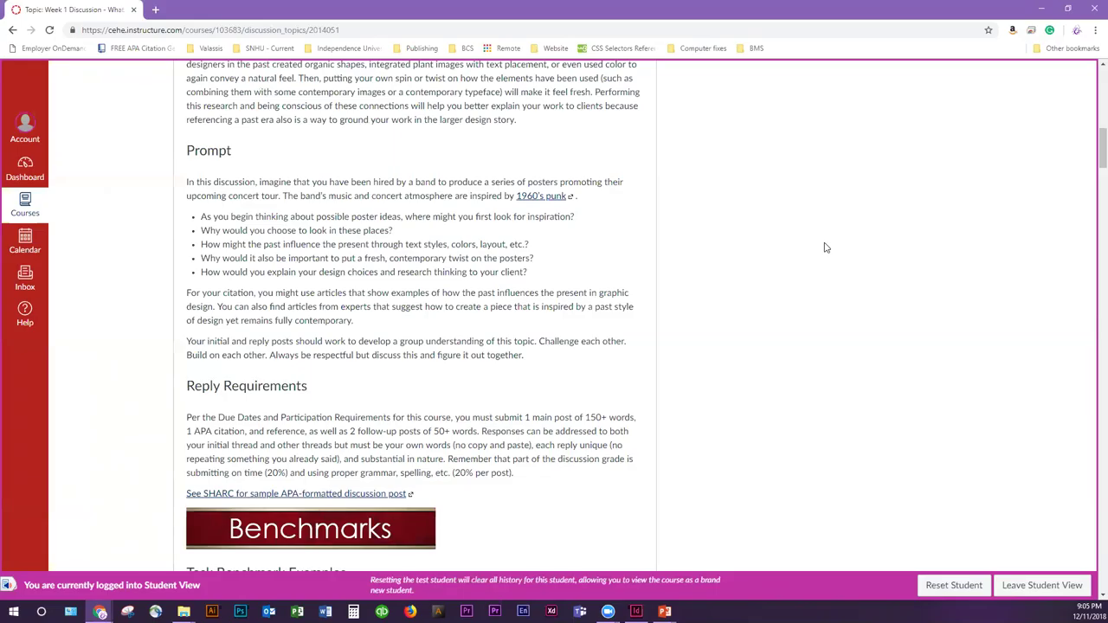
scroll(824, 246, "down", 2)
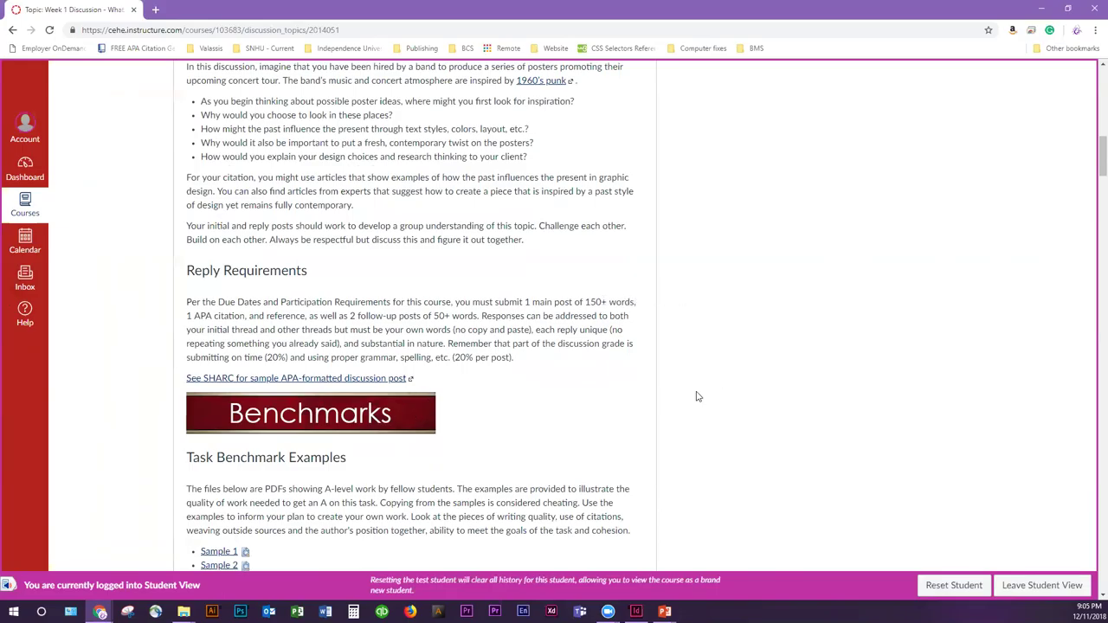
Browse the benchmark examples and the student posts and replies in the Week 1 Discussion thread
scroll(712, 393, "down", 7)
scroll(712, 393, "down", 15)
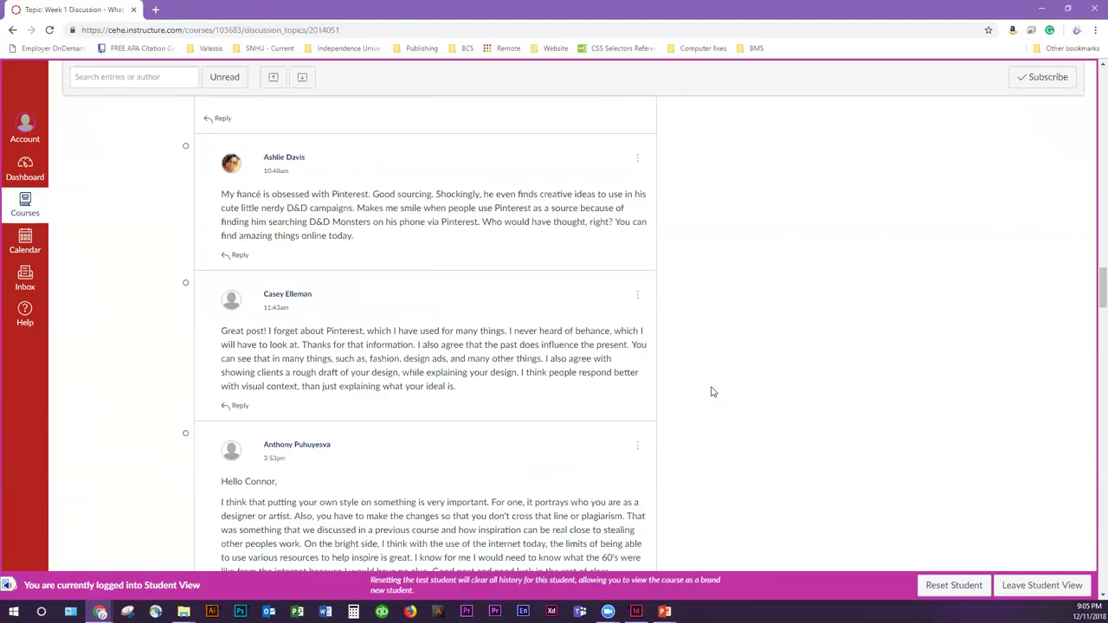
scroll(712, 393, "down", 15)
scroll(710, 381, "down", 12)
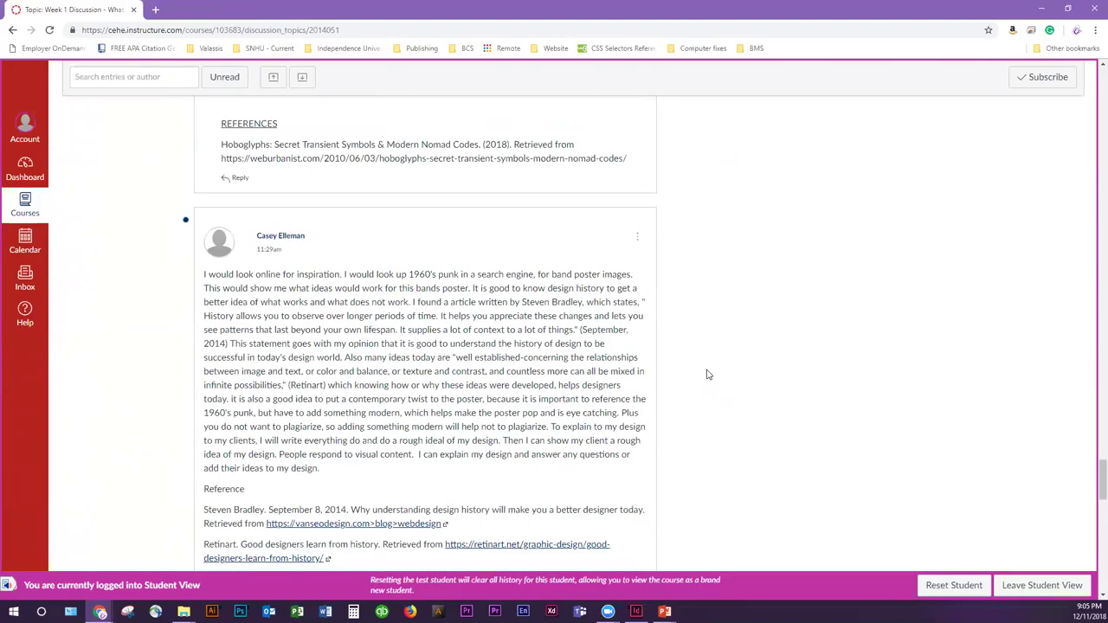
scroll(707, 374, "down", 5)
scroll(701, 370, "down", 5)
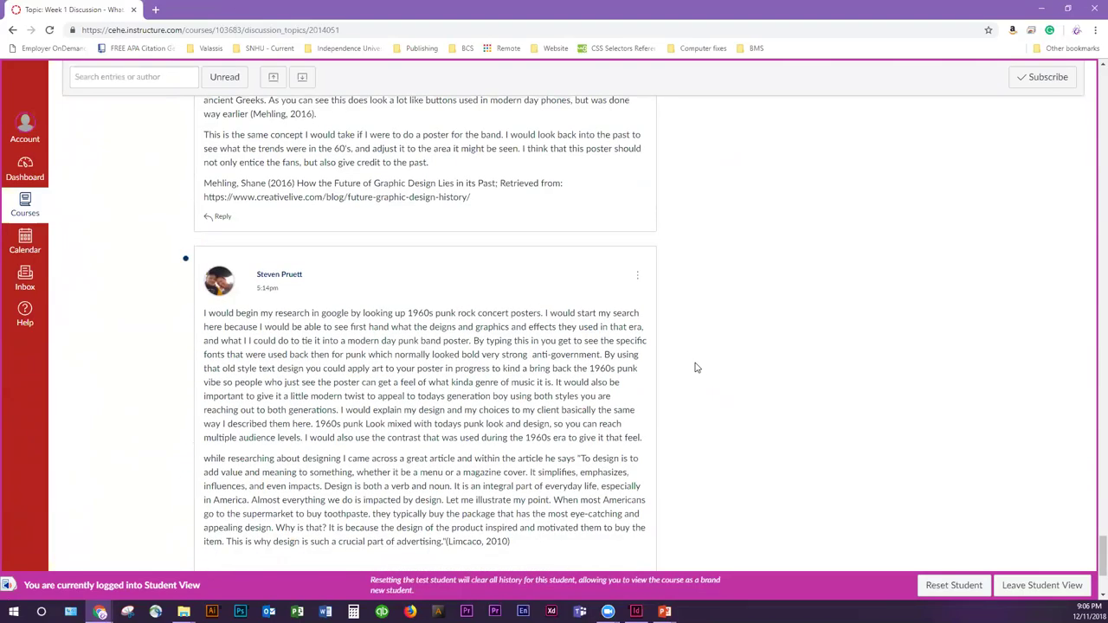
scroll(460, 302, "up", 4)
scroll(398, 317, "up", 1)
scroll(399, 314, "up", 1)
scroll(381, 277, "down", 3)
scroll(364, 251, "down", 5)
scroll(350, 246, "up", 3)
scroll(545, 234, "down", 20)
scroll(623, 304, "up", 15)
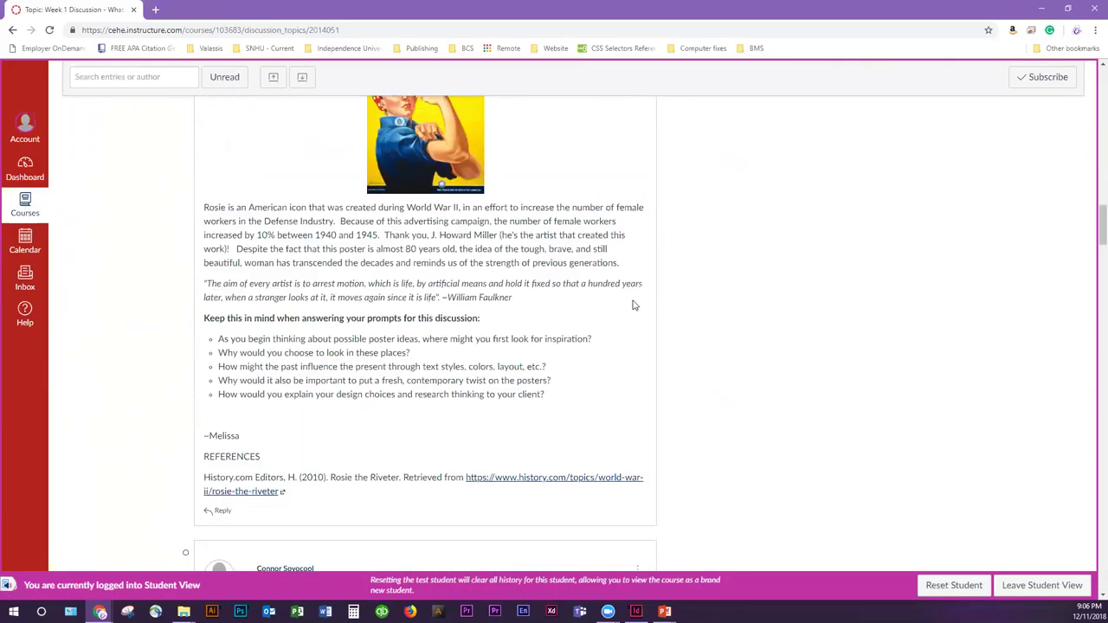
Return to the course home page and show its weekly discussion, assignment and assessment links
scroll(633, 305, "up", 15)
scroll(679, 298, "up", 3)
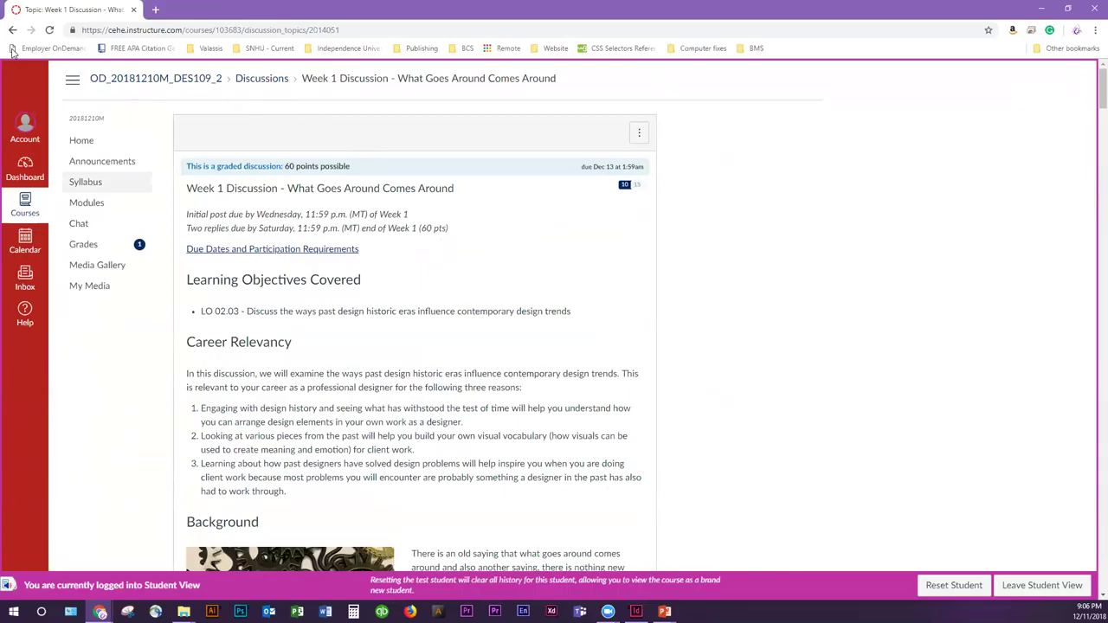
left_click(87, 140)
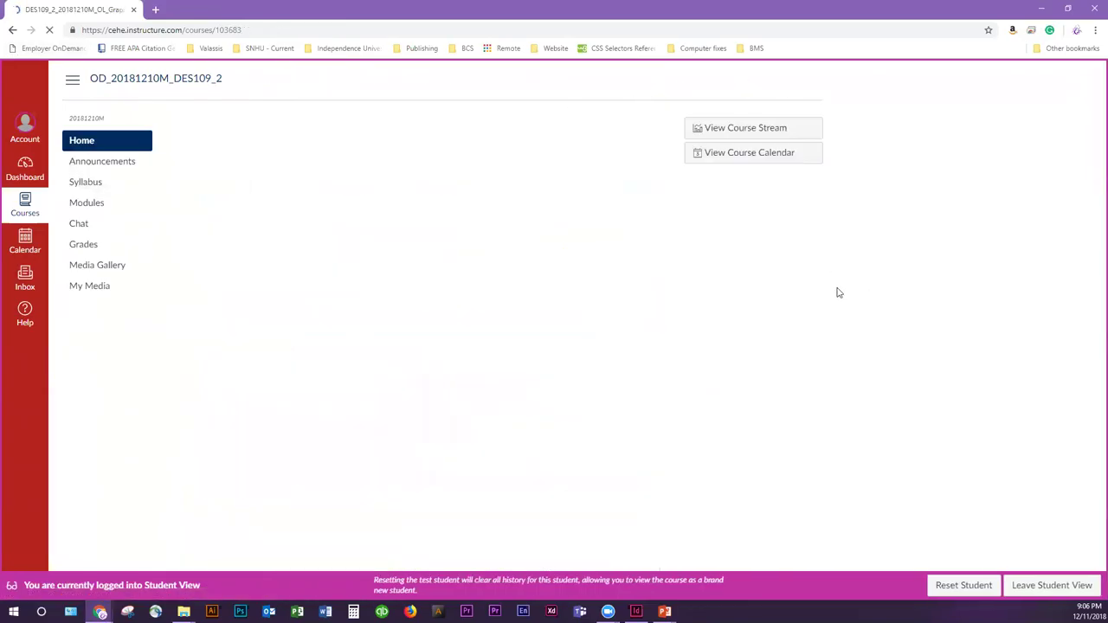
scroll(831, 346, "down", 1)
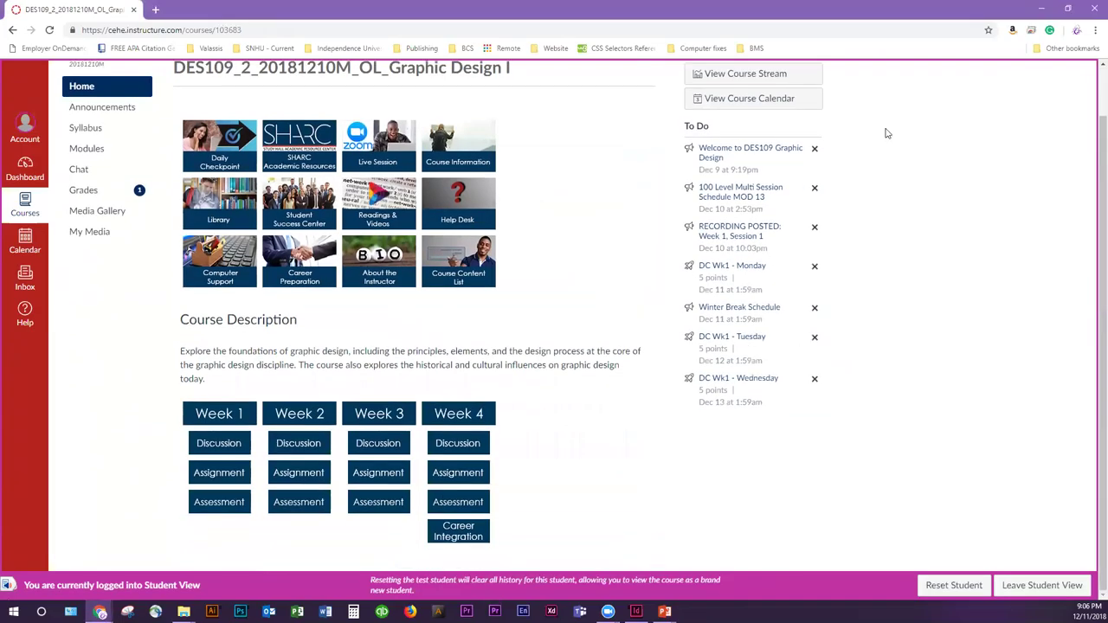
left_click(1067, 8)
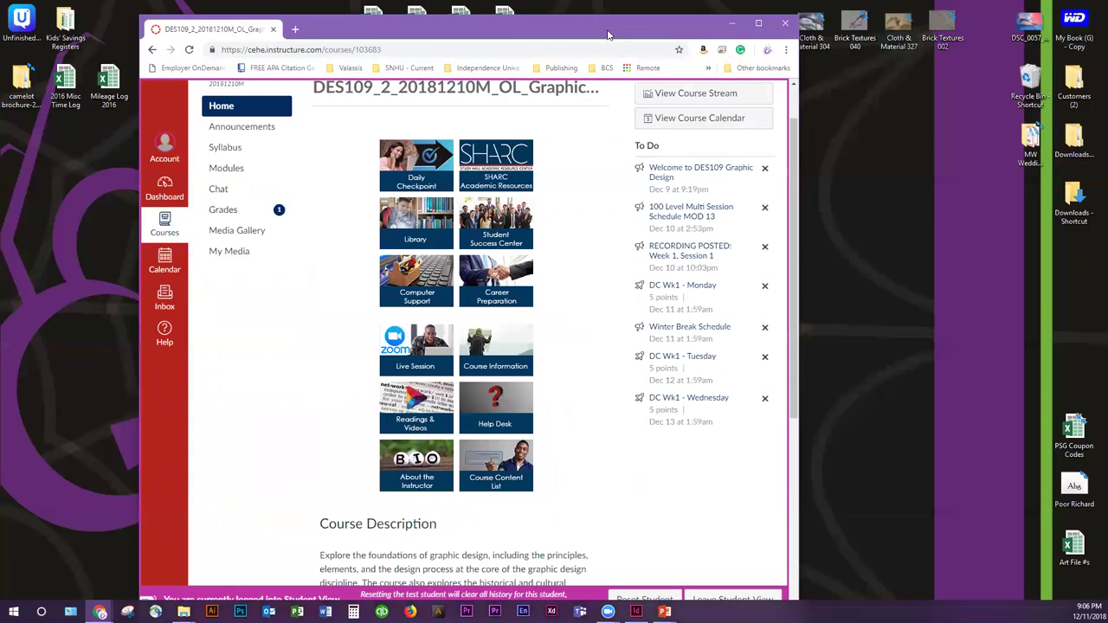
left_click(732, 23)
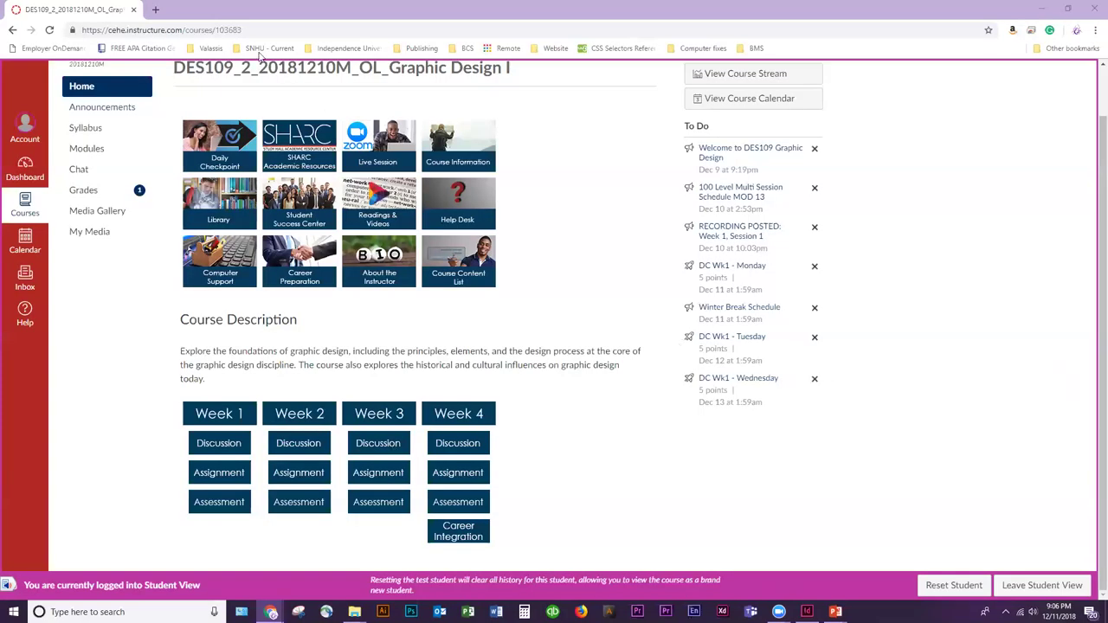
left_click(695, 5)
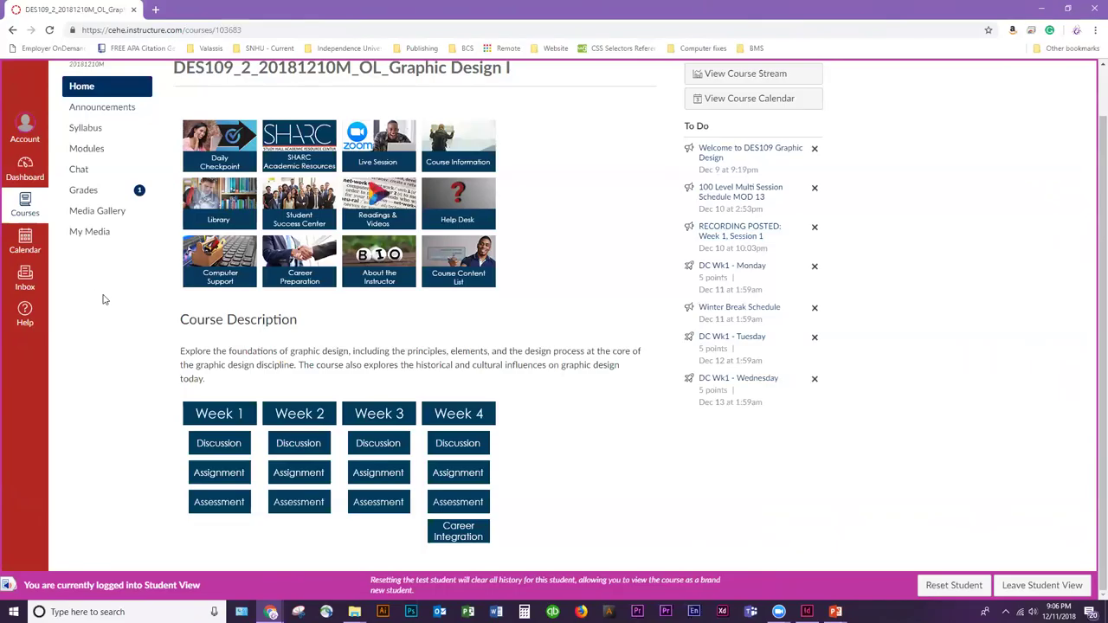
Open the Week 1 Assignment on reviewing design history and look over its objectives, background and prompt
left_click(230, 469)
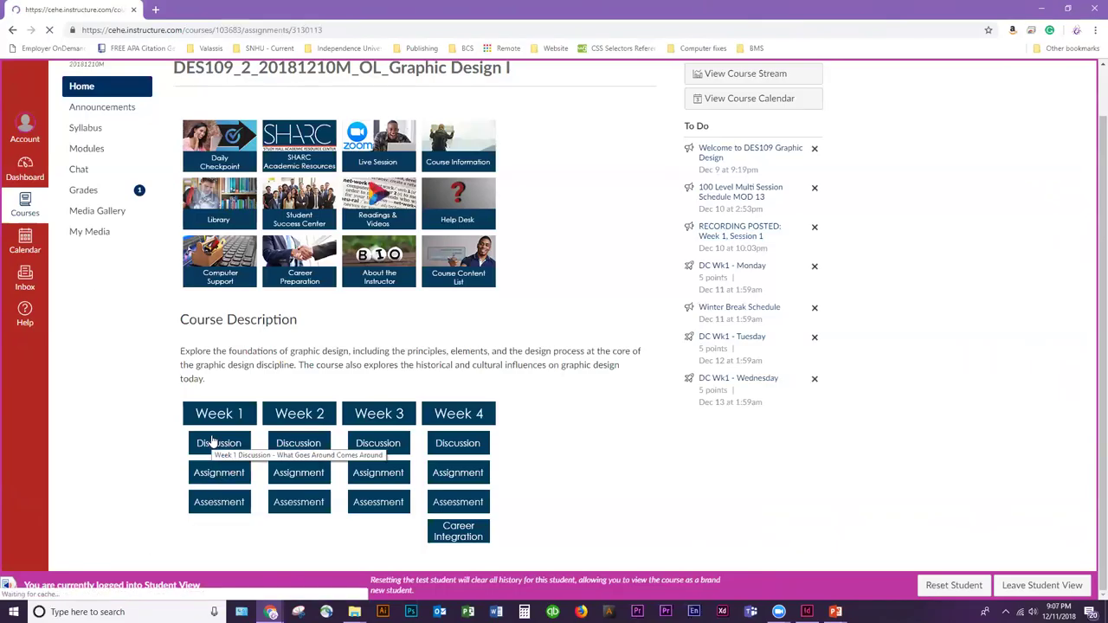
scroll(370, 274, "down", 5)
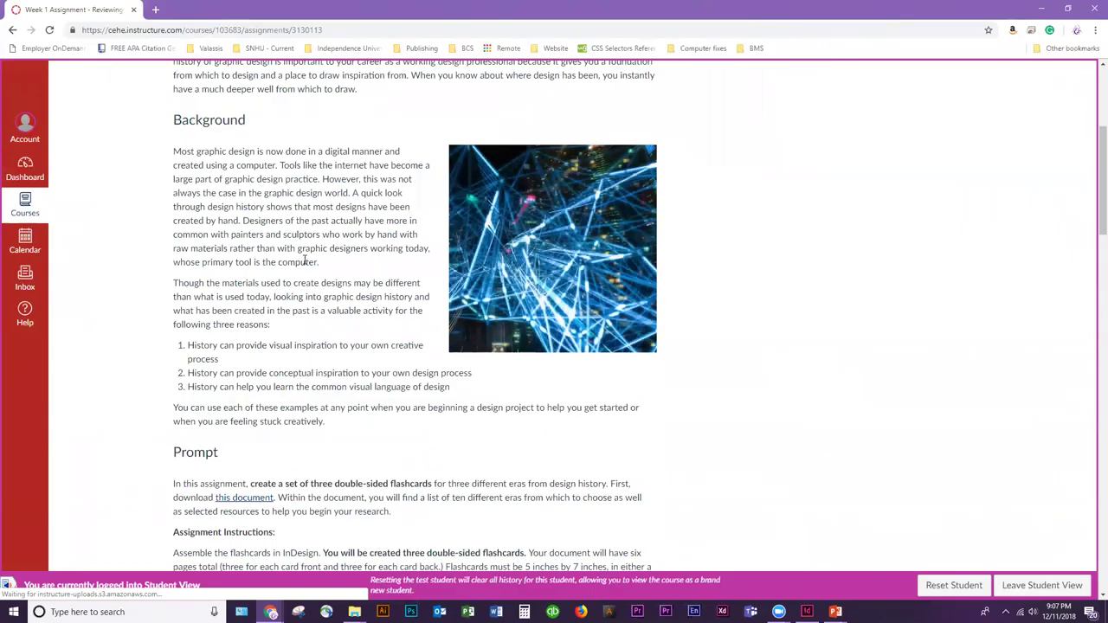
scroll(303, 266, "down", 2)
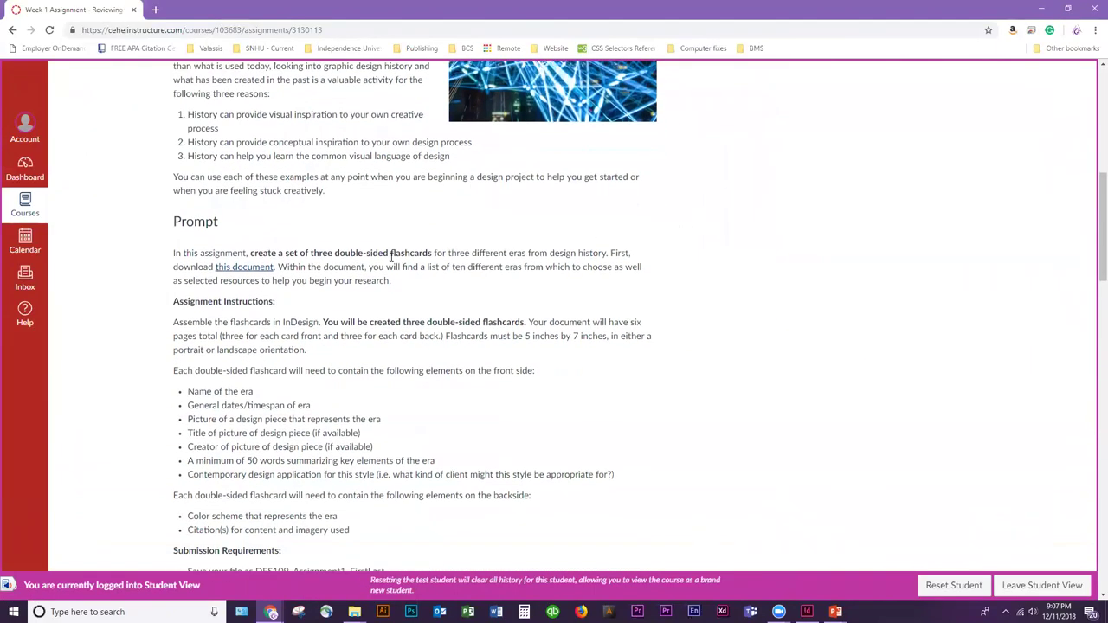
scroll(233, 255, "up", 5)
scroll(242, 257, "up", 2)
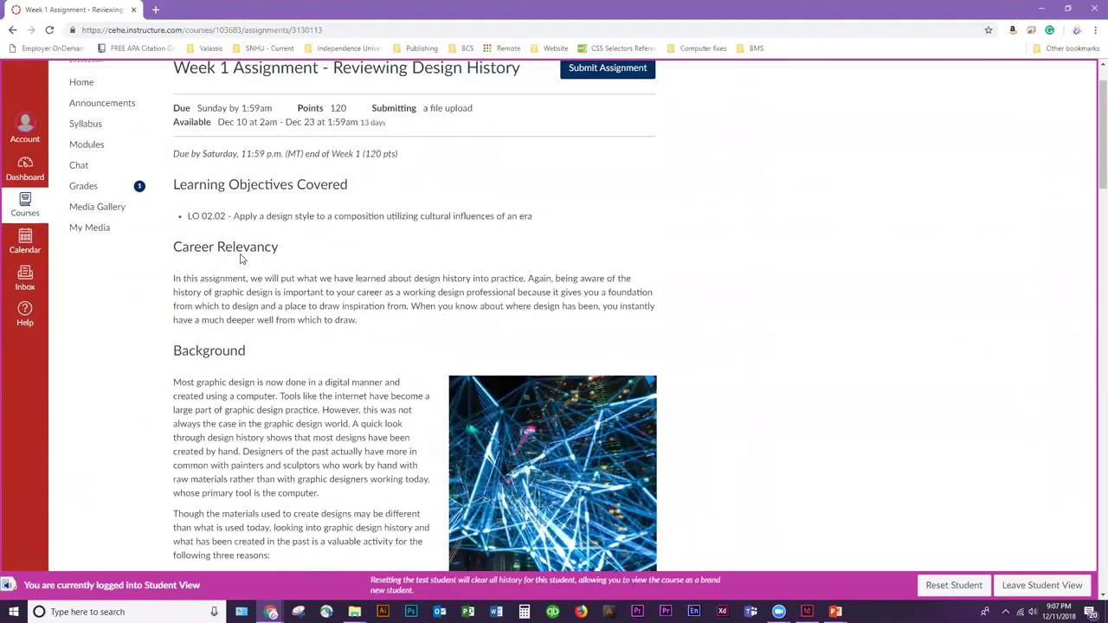
scroll(230, 127, "down", 5)
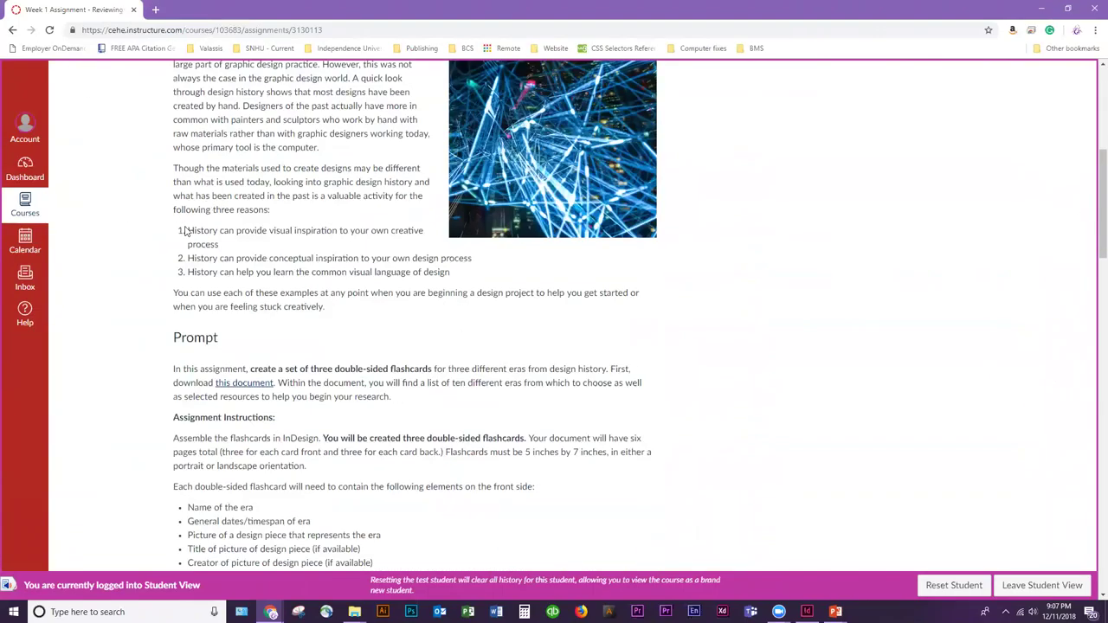
Highlight the list of three reasons for looking into design history in the assignment's Background section, then clear the highlight
left_click_drag(188, 229, 449, 276)
mouse_move(450, 259)
left_click_drag(456, 276, 350, 251)
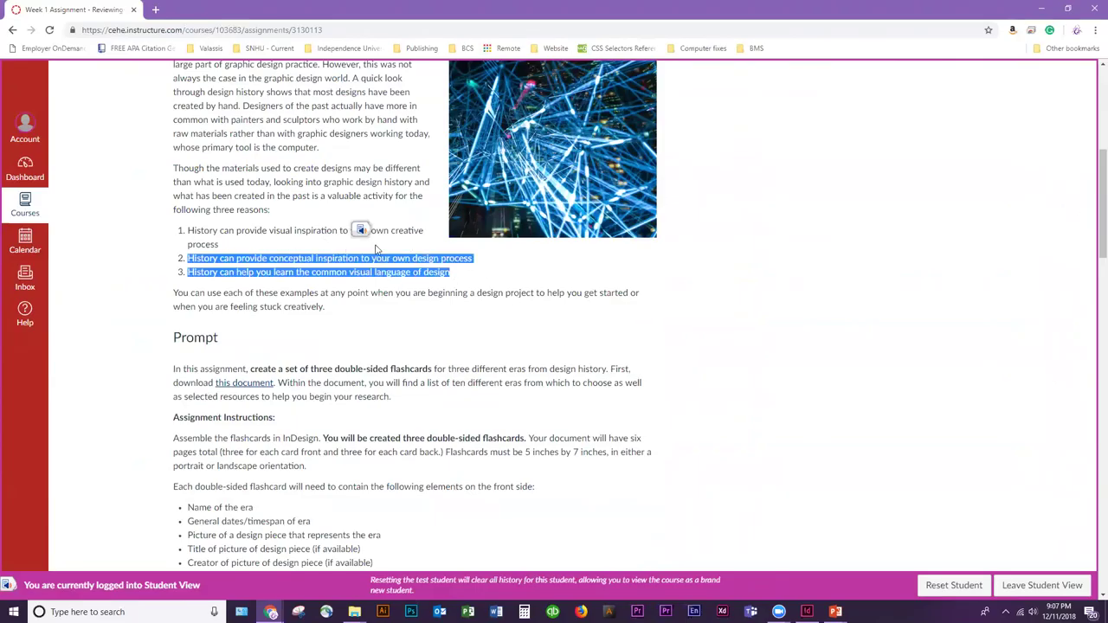
left_click(456, 293)
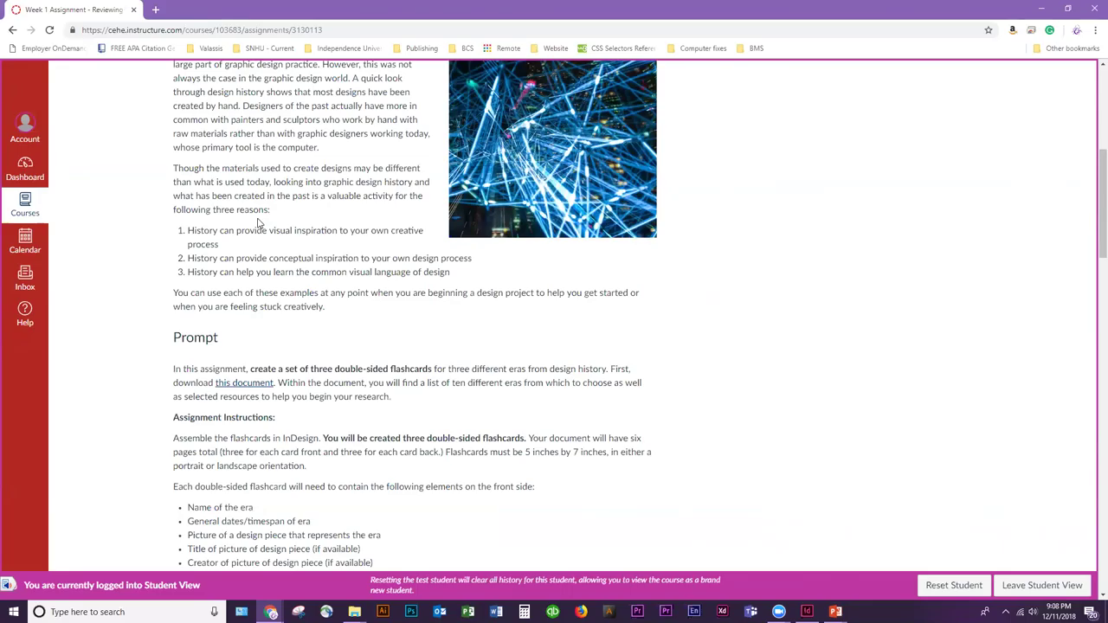
Download the Assignment1_Assets document linked in the assignment's Prompt and open it in Word
scroll(844, 357, "down", 2)
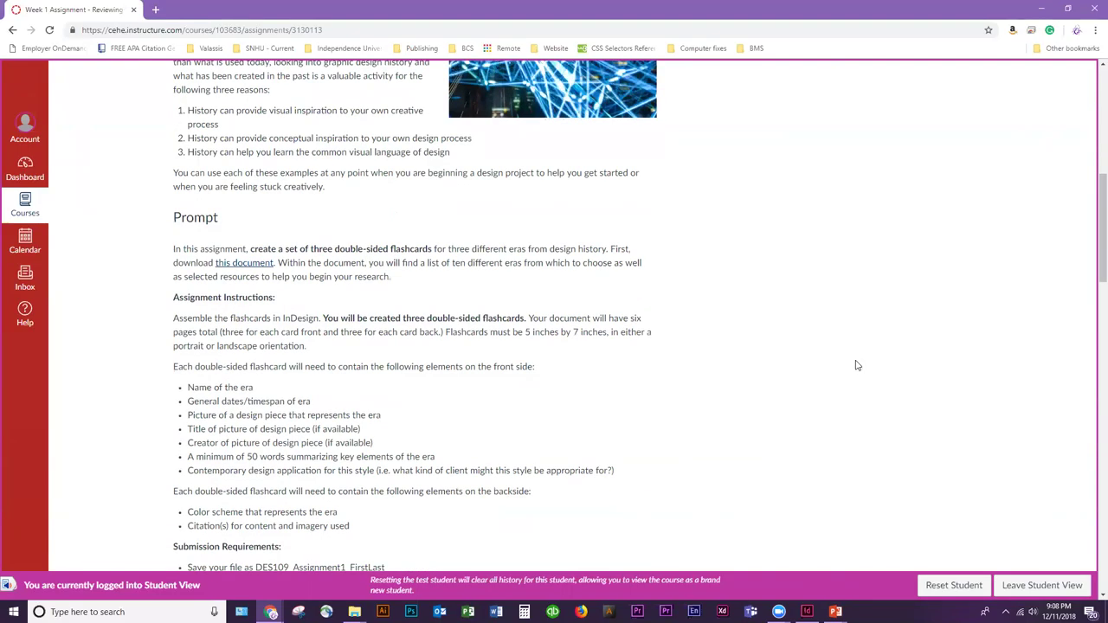
scroll(857, 366, "down", 1)
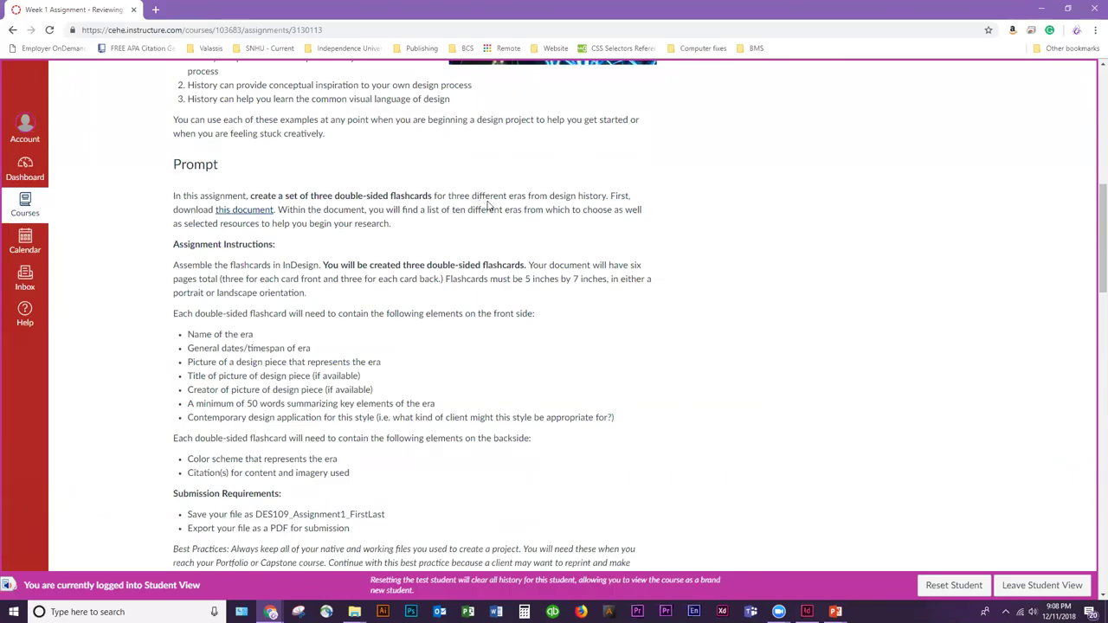
left_click(245, 209)
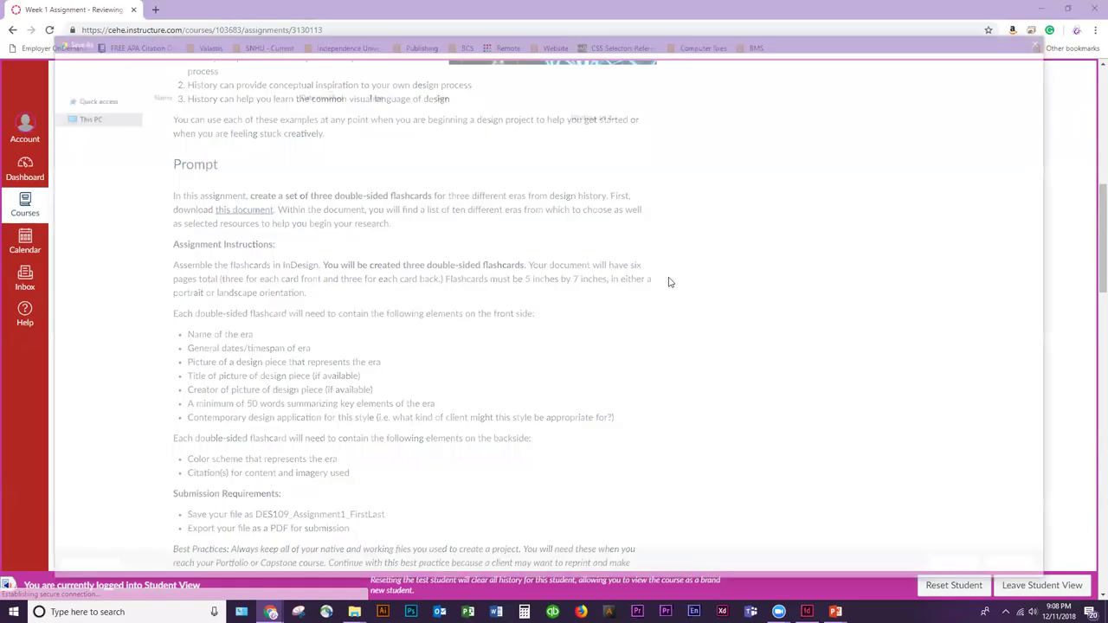
left_click(963, 571)
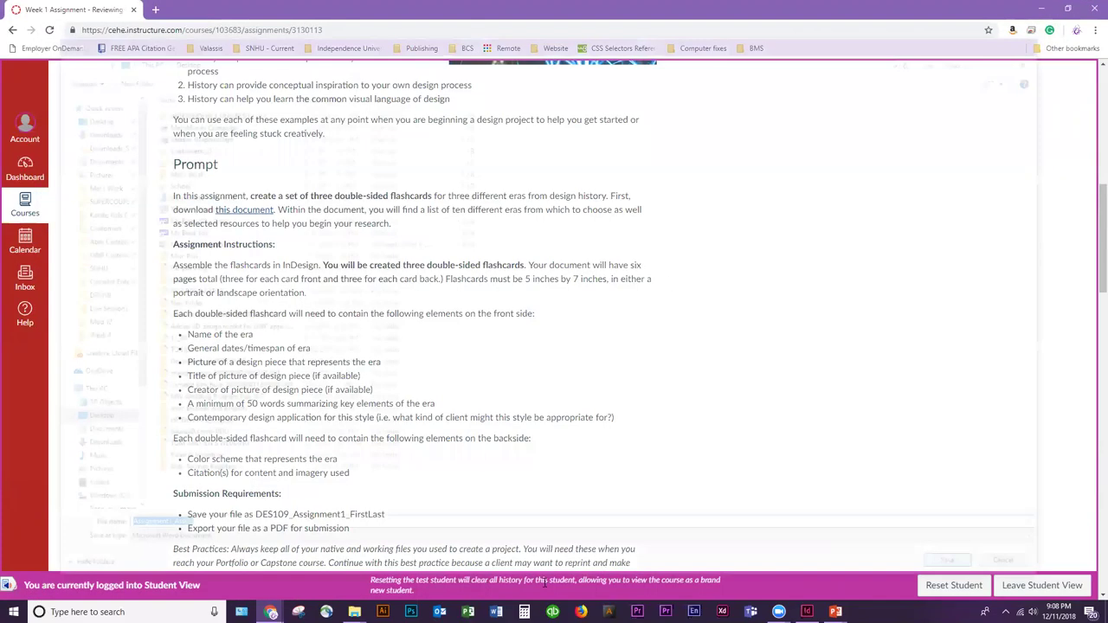
left_click(54, 588)
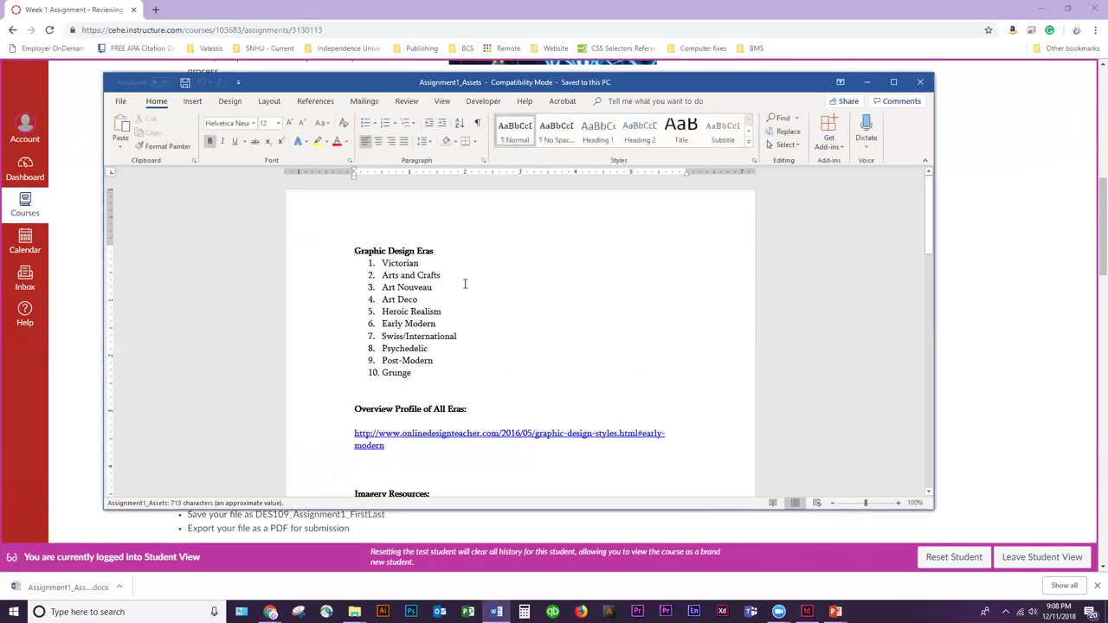
Review the list of graphic design eras, the overview profile link and the imagery resources in the document
left_click_drag(387, 271, 414, 374)
left_click(414, 373)
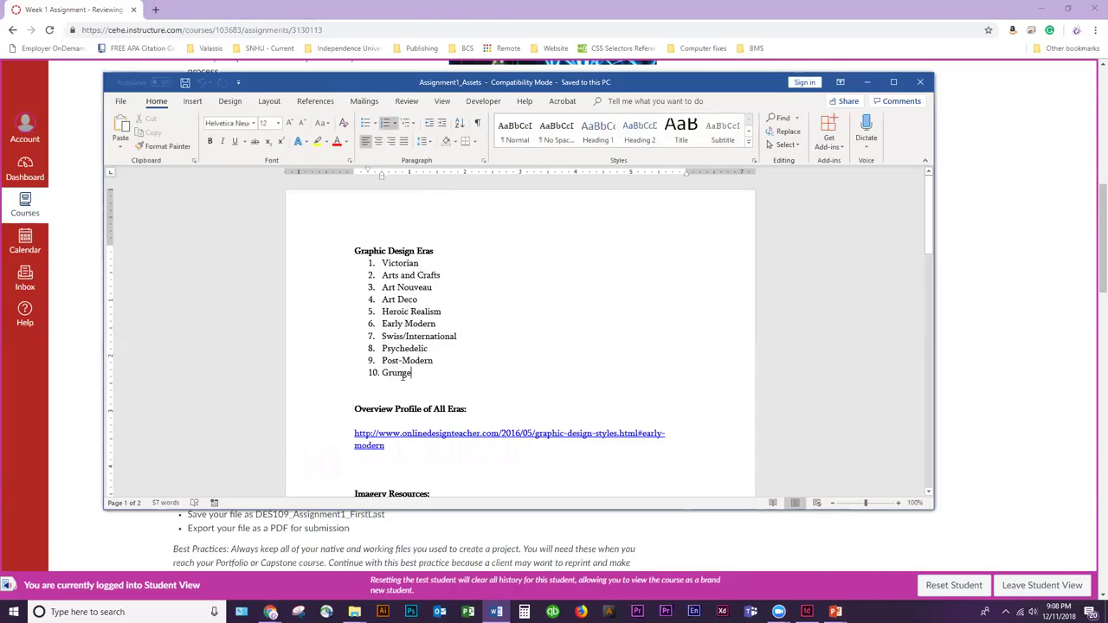
scroll(471, 365, "down", 1)
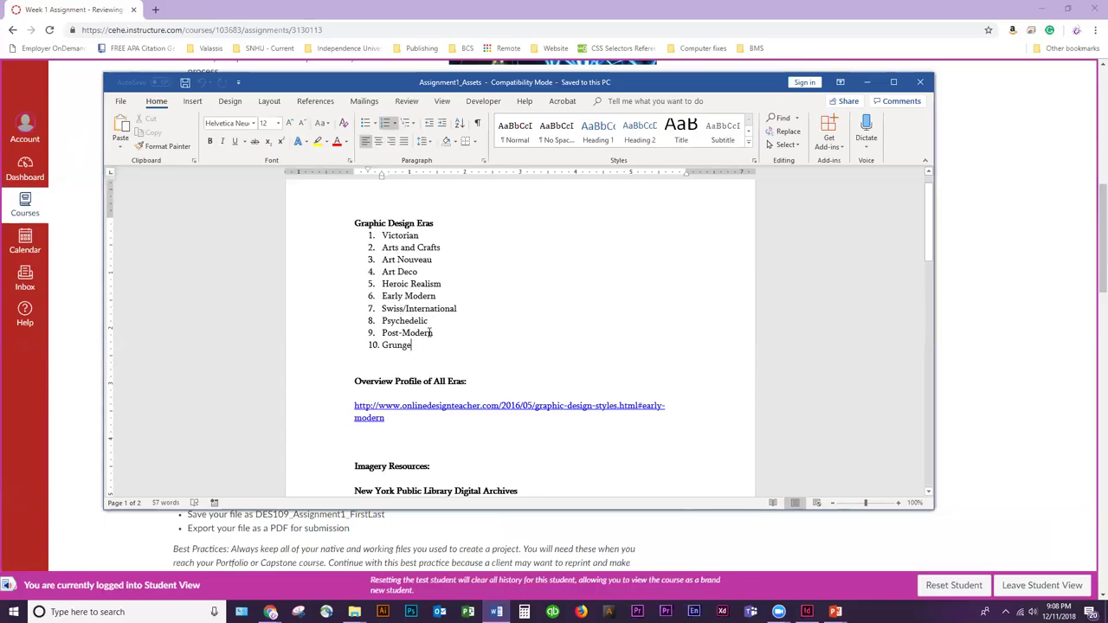
scroll(500, 314, "down", 8)
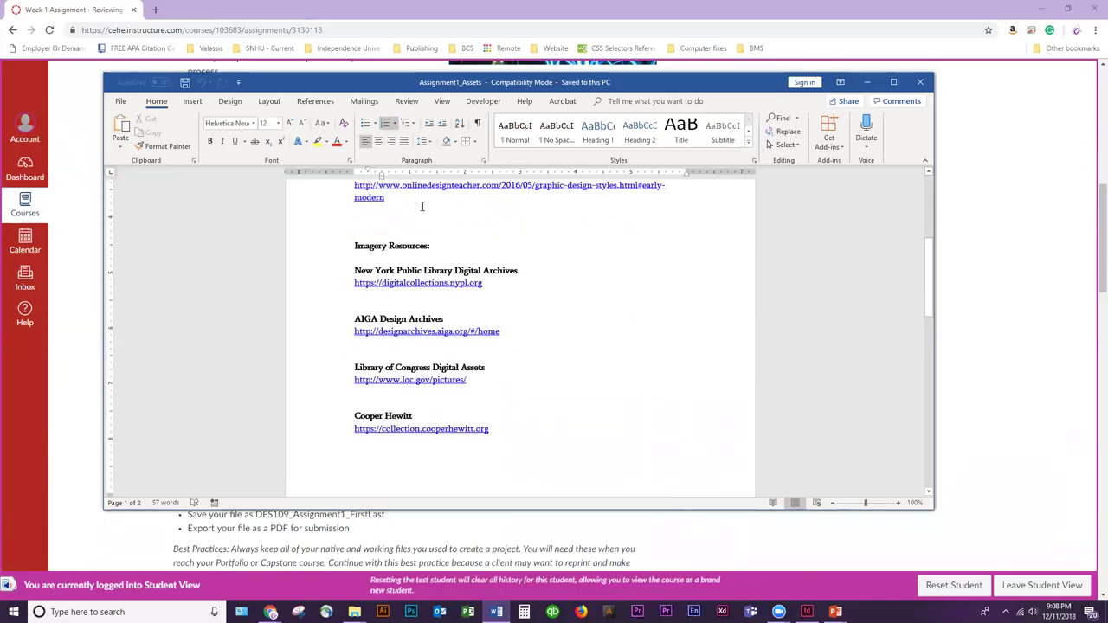
scroll(407, 330, "up", 2)
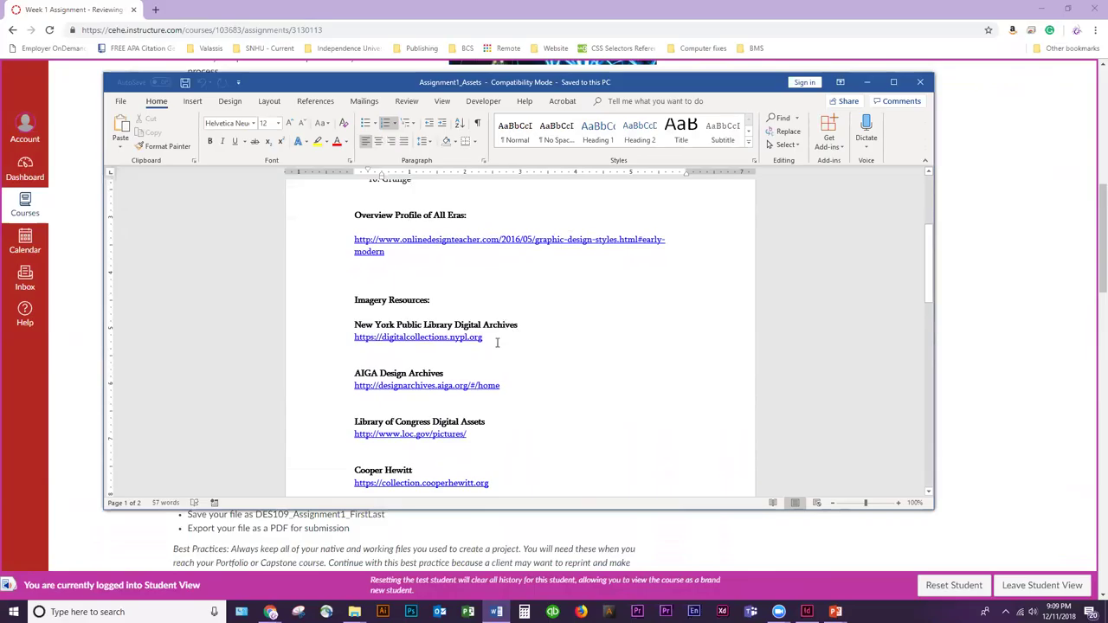
Open the Overview Profile of All Eras link from the document and look over the article's introduction and list of graphic design styles
scroll(498, 355, "up", 4)
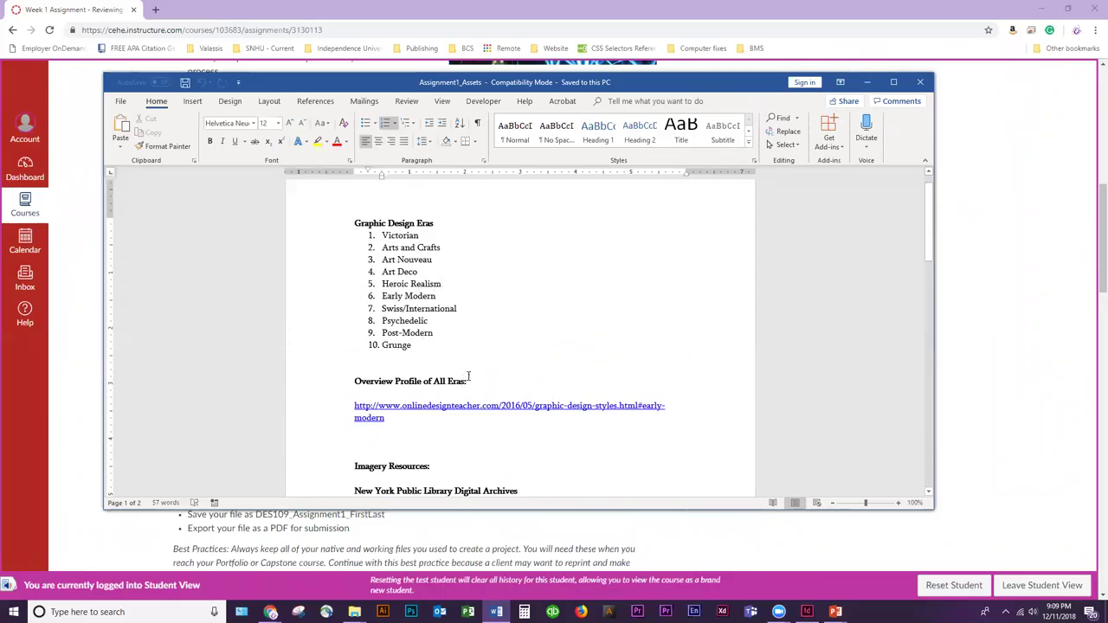
left_click(545, 407, "ctrl")
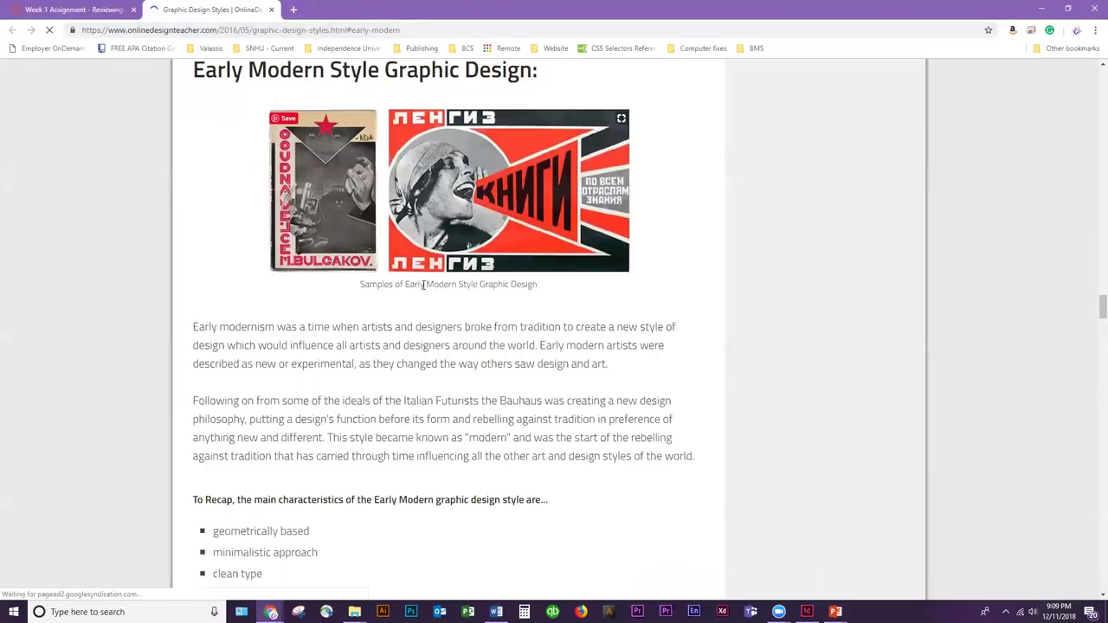
scroll(535, 426, "up", 10)
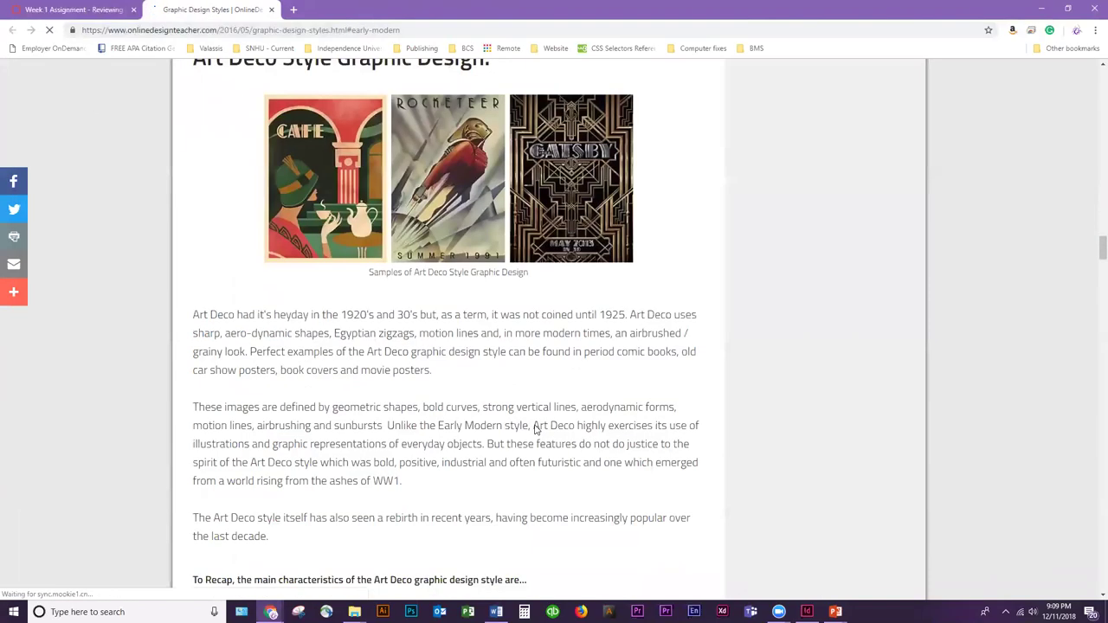
scroll(535, 428, "up", 20)
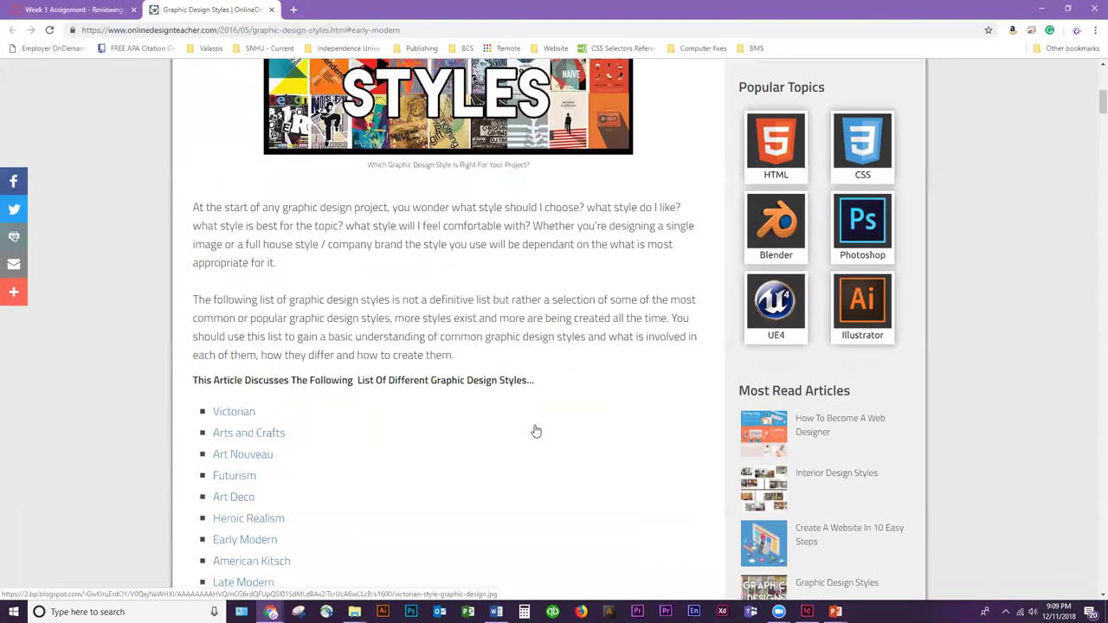
scroll(506, 403, "up", 3)
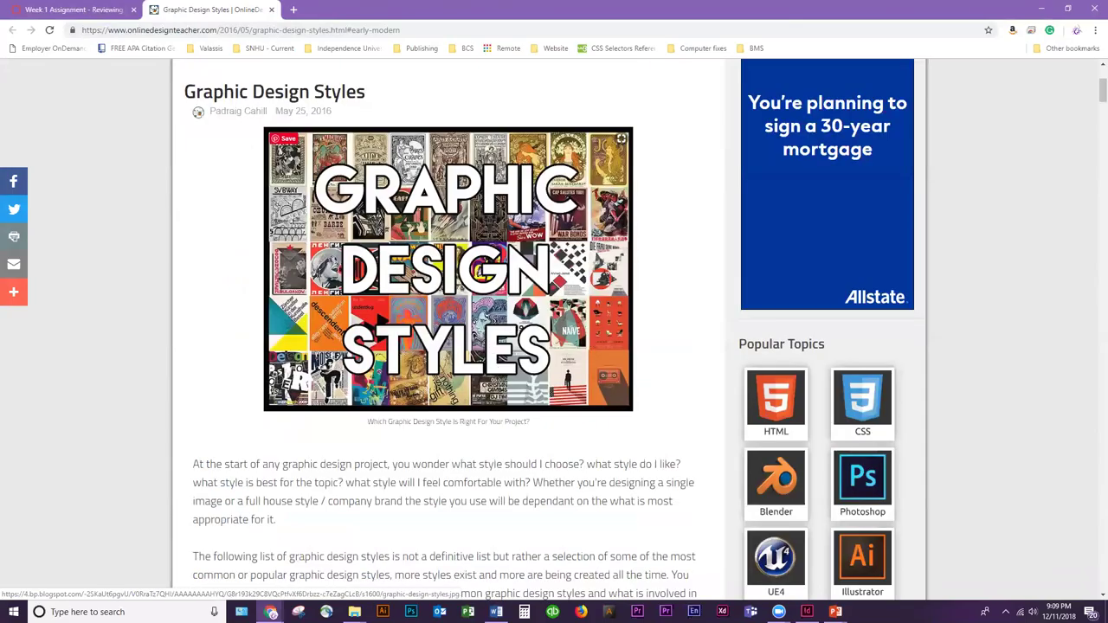
scroll(390, 288, "down", 3)
scroll(260, 277, "down", 2)
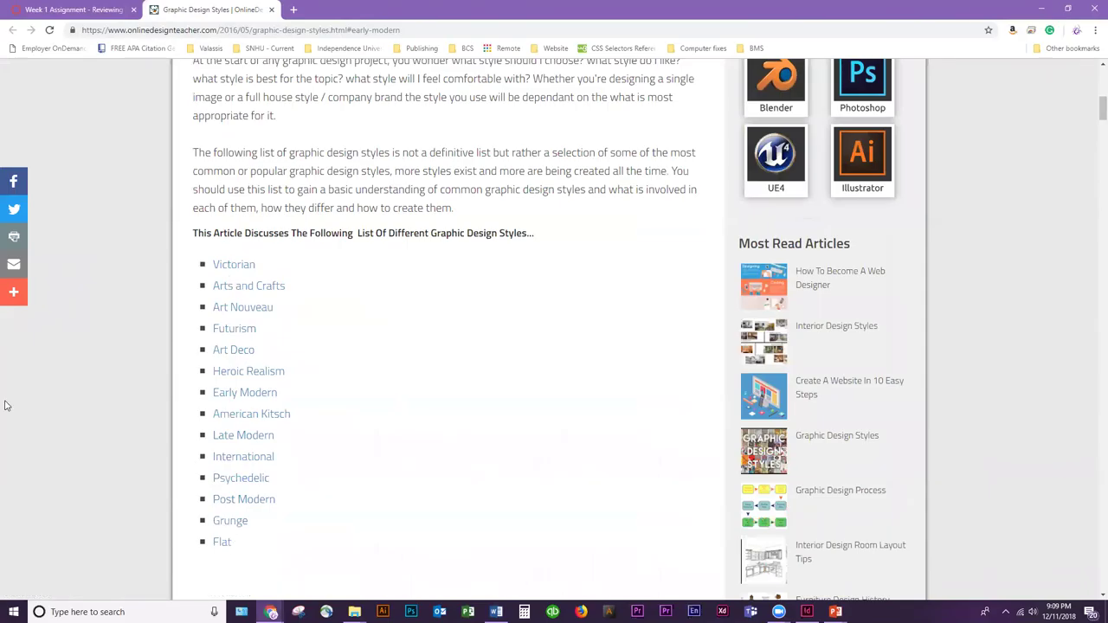
Go to the article's Heroic Realism section and highlight its recap of main characteristics, clearing the highlight when done
left_click(261, 374)
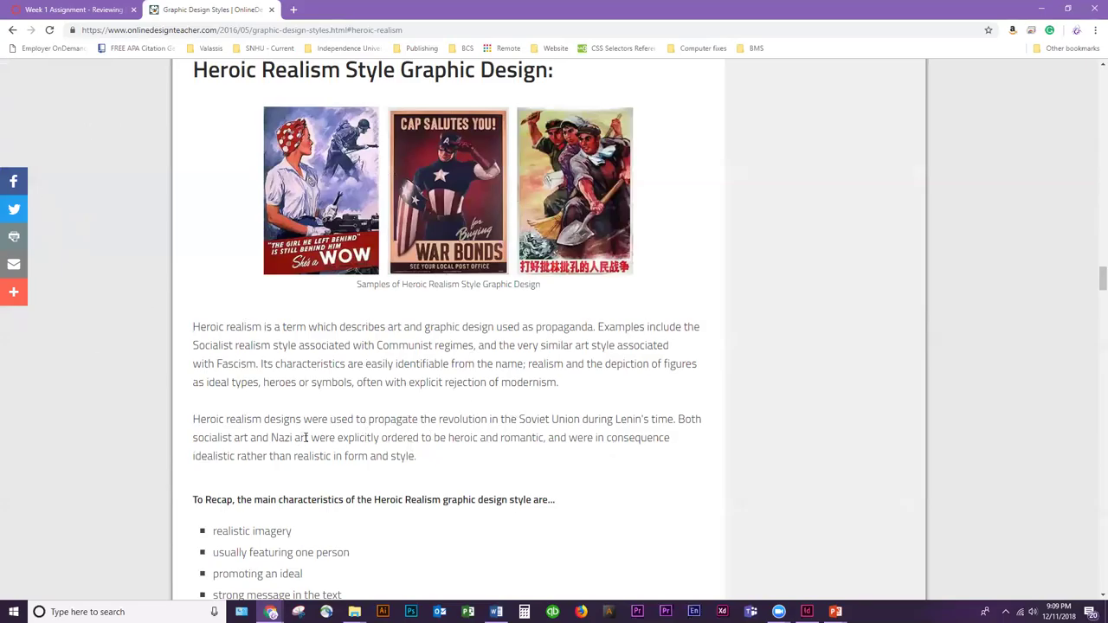
scroll(305, 438, "down", 2)
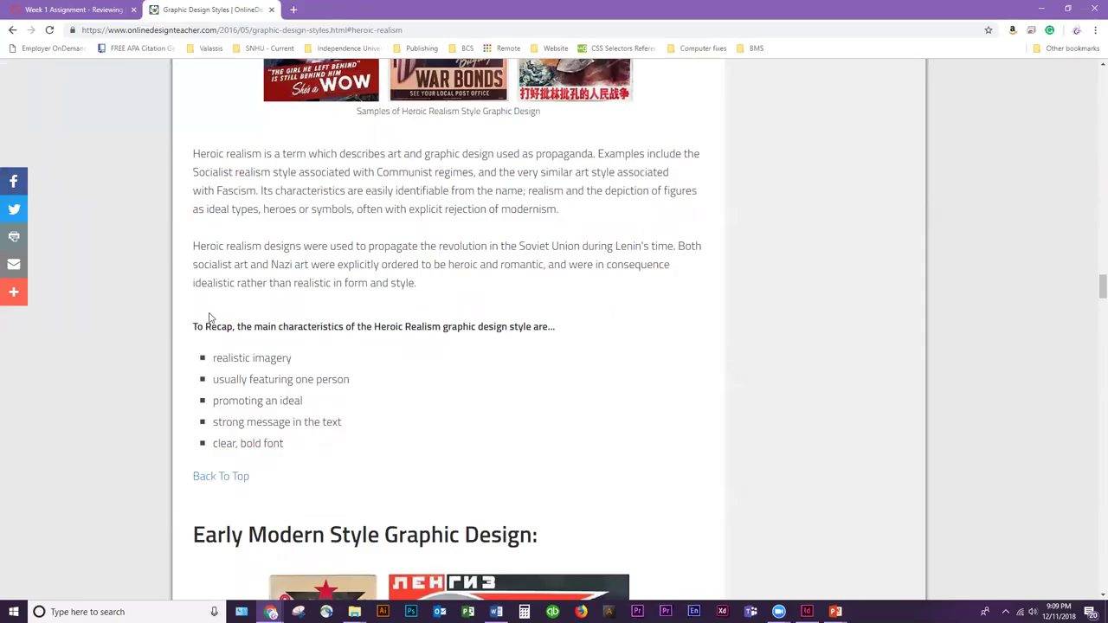
left_click_drag(226, 327, 300, 446)
left_click(300, 444)
scroll(372, 408, "up", 2)
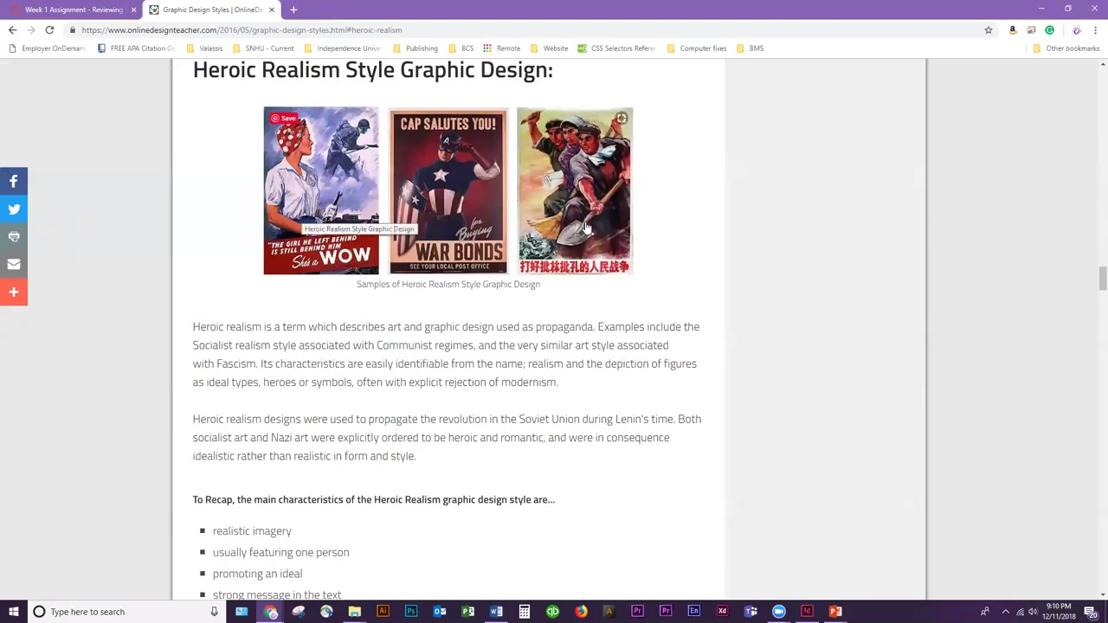
Compare the Heroic Realism sample posters with the style's description and recap list of characteristics
scroll(583, 299, "down", 1)
scroll(584, 299, "down", 1)
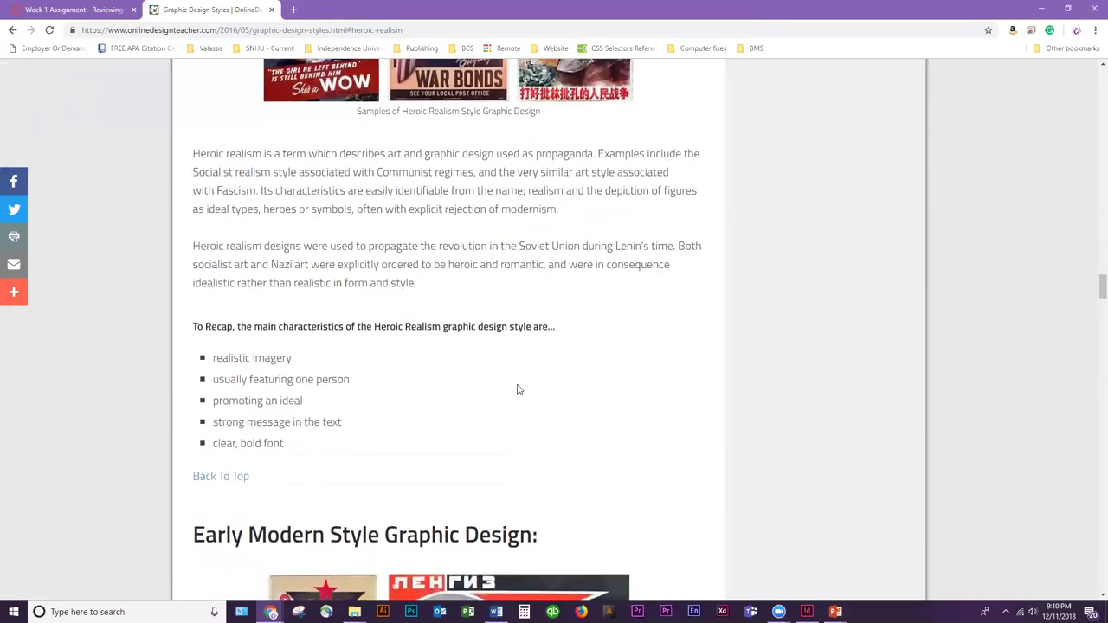
scroll(689, 426, "up", 1)
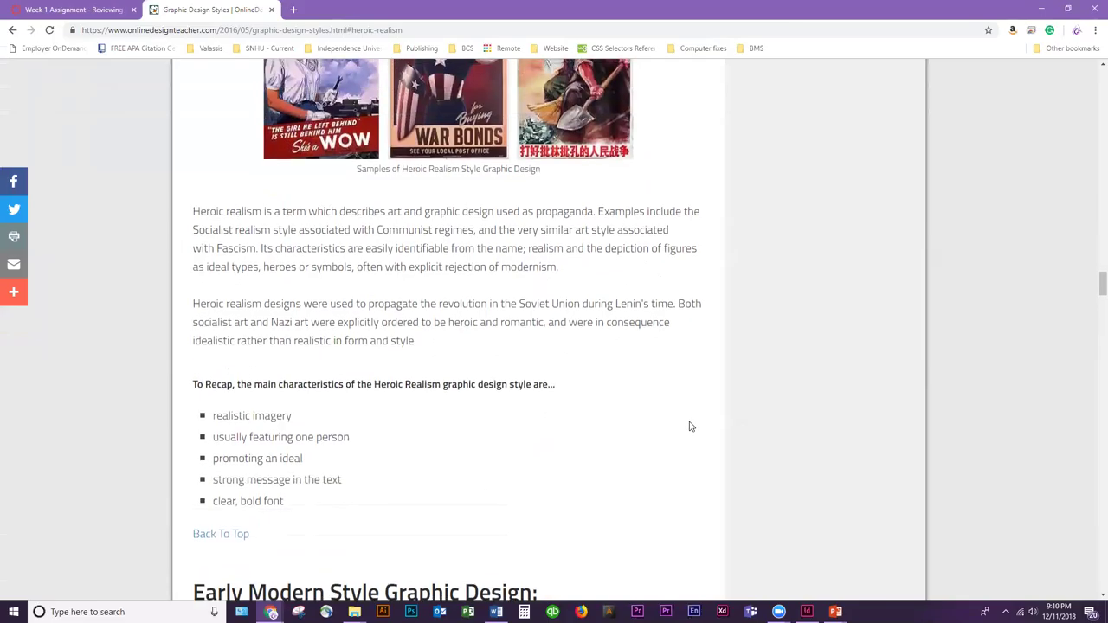
scroll(693, 426, "up", 1)
scroll(709, 428, "up", 2)
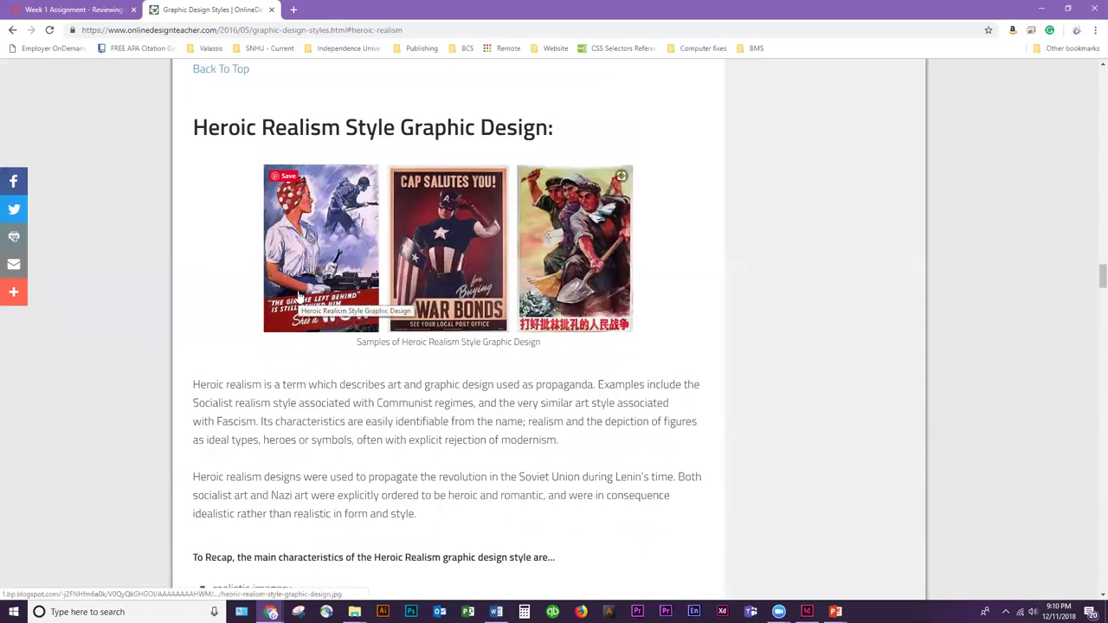
scroll(249, 275, "down", 3)
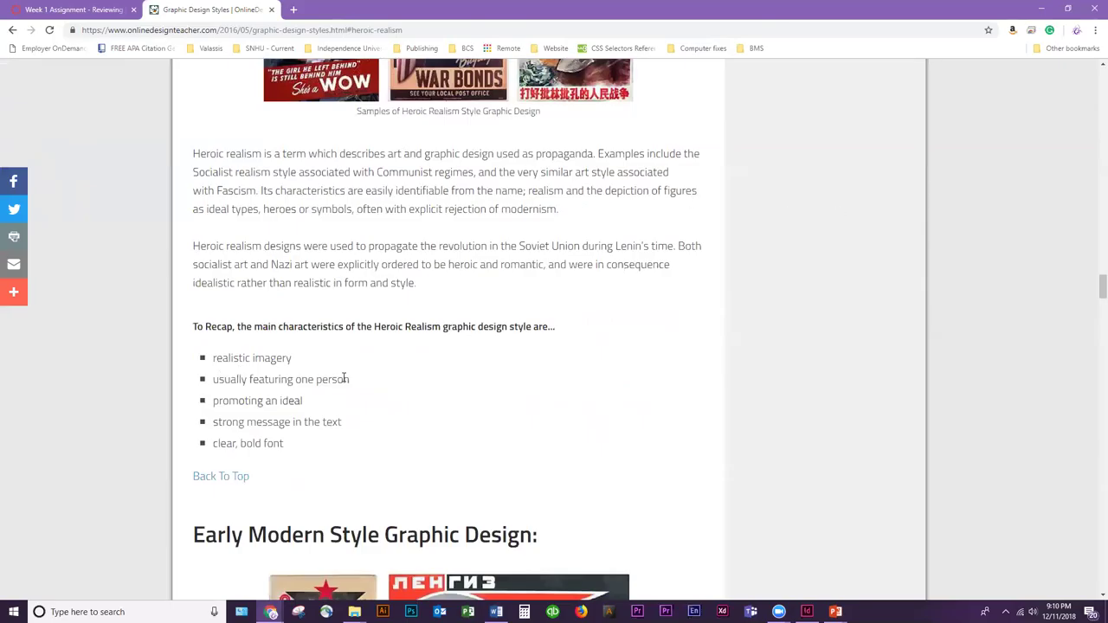
scroll(302, 309, "up", 2)
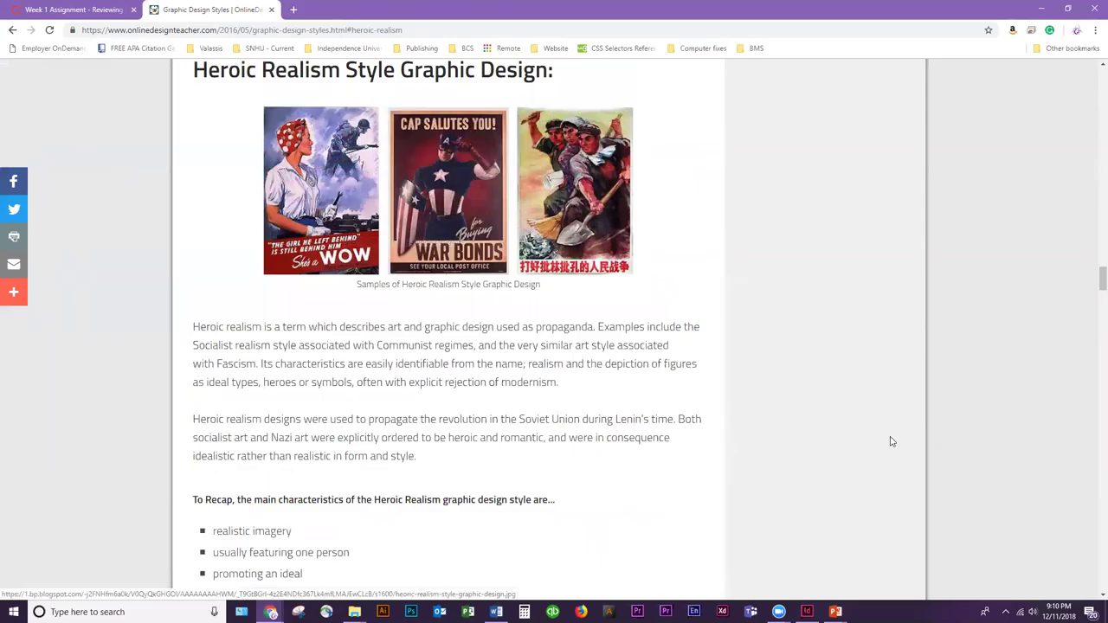
scroll(277, 446, "down", 2)
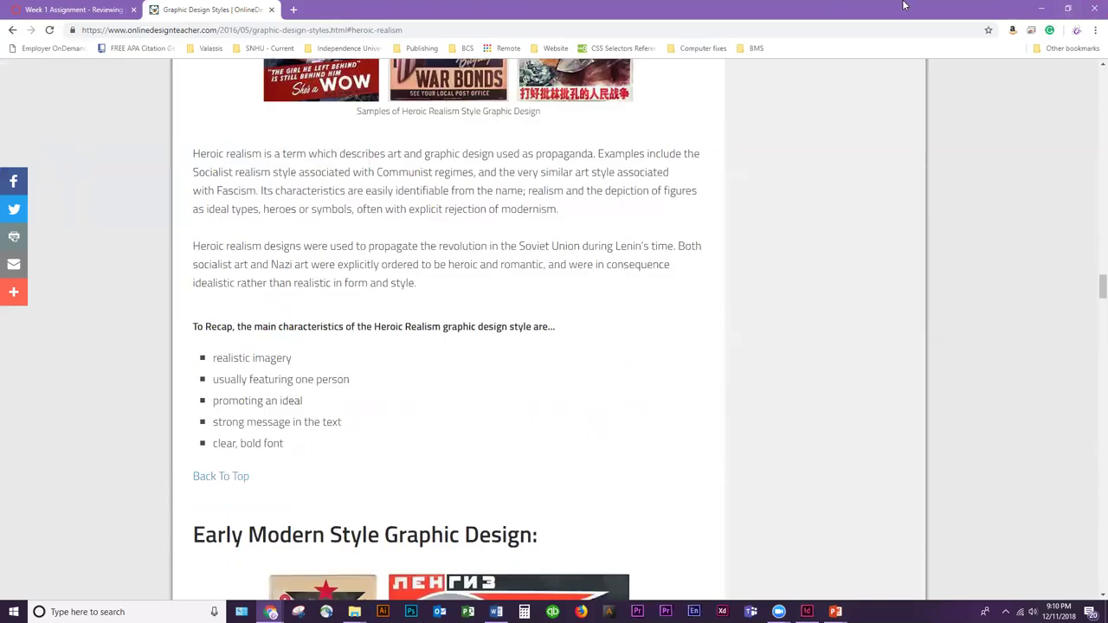
scroll(302, 233, "up", 1)
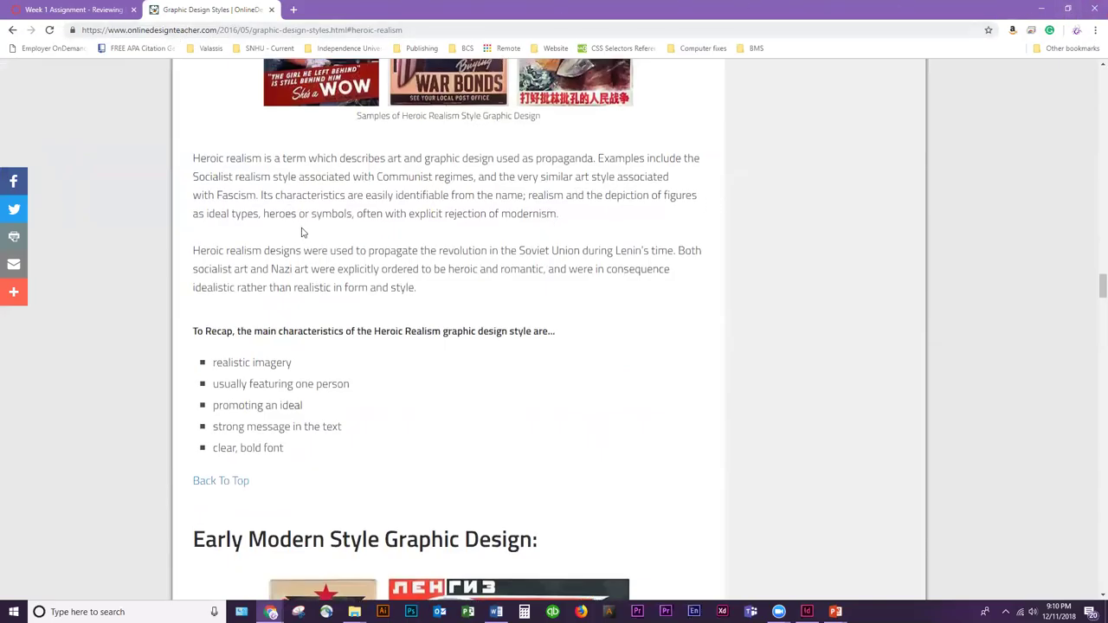
scroll(302, 232, "up", 3)
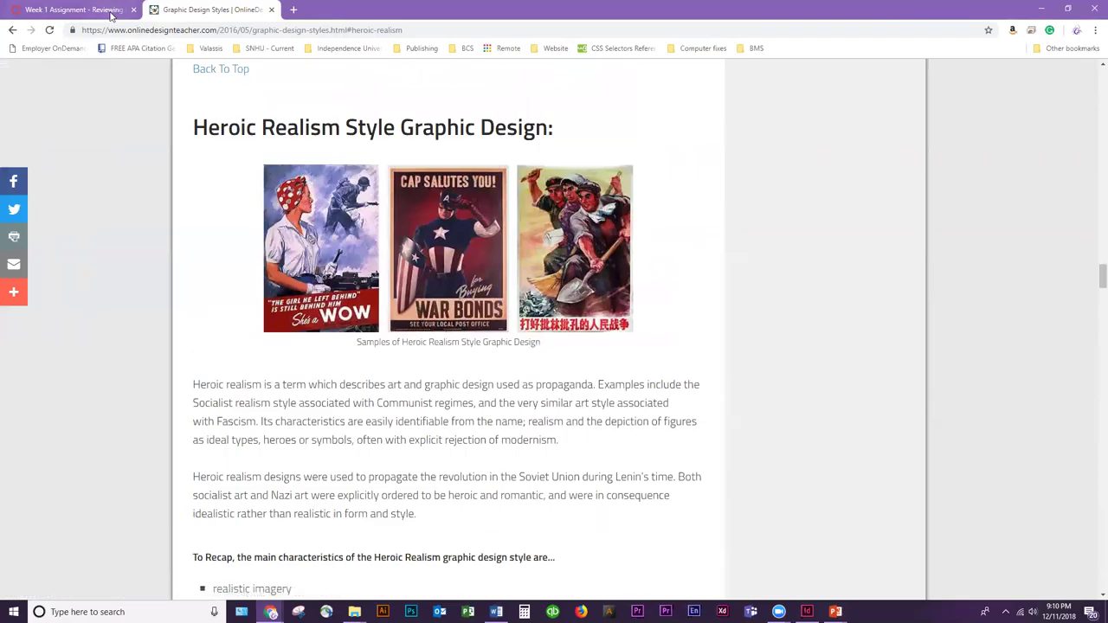
Return to the Week 1 Assignment page and copy the bulleted list of elements required on the flashcard's front side
left_click(111, 12)
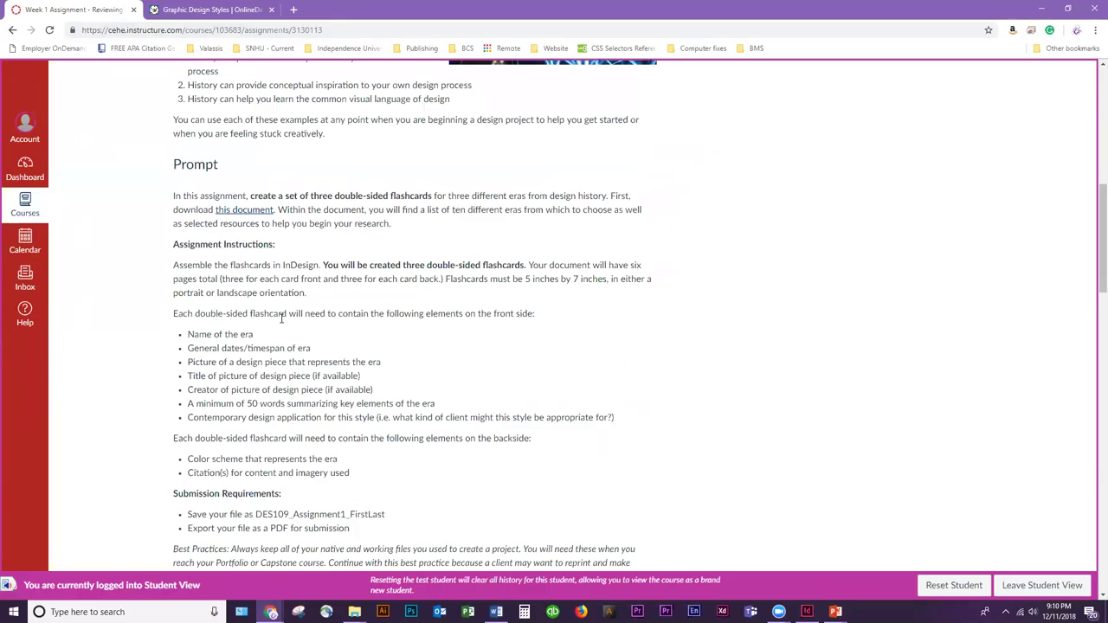
scroll(399, 319, "down", 2)
left_click_drag(184, 219, 630, 310)
key("ctrl+c")
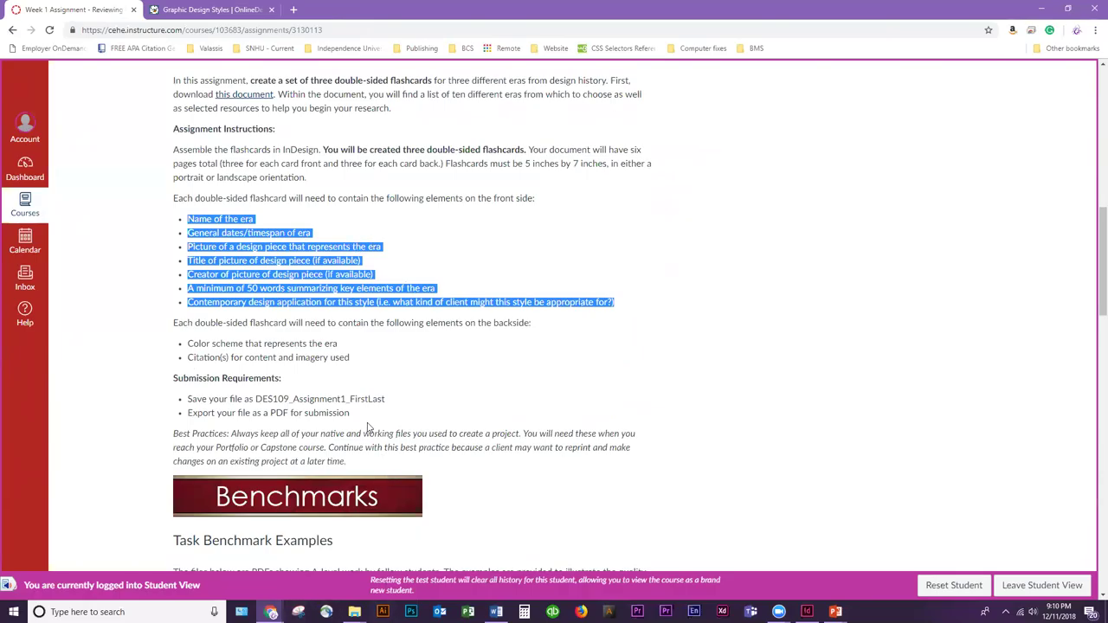
Paste the copied list of front-side elements onto the empty second page of the Assignment1_Assets Word document and minimize the document
left_click(496, 613)
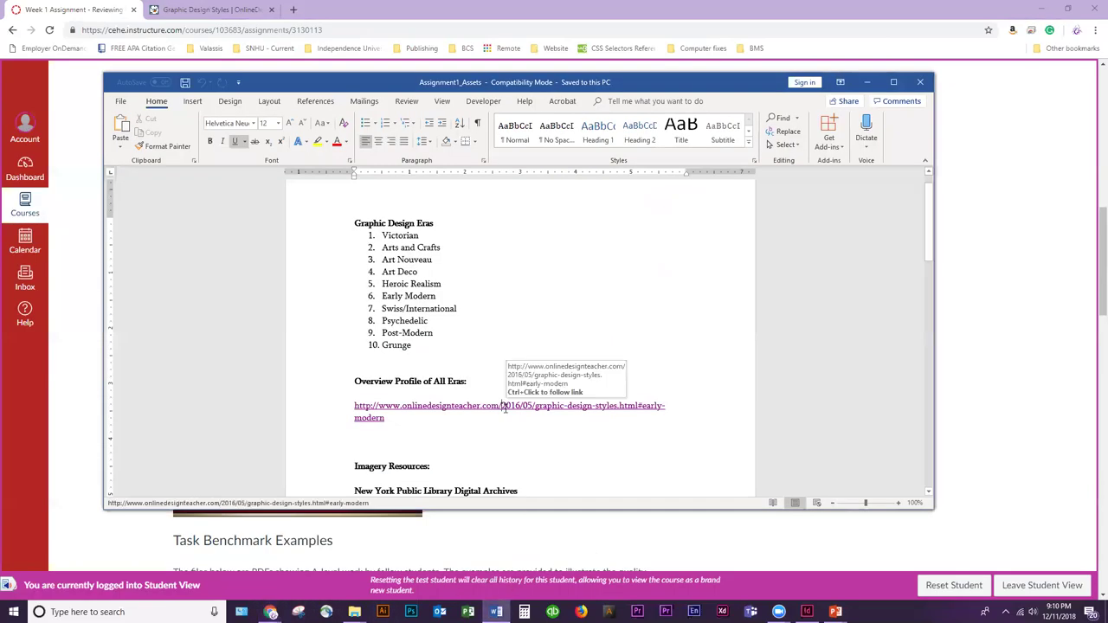
left_click(478, 223)
scroll(476, 224, "down", 3)
scroll(476, 224, "down", 5)
left_click(442, 234)
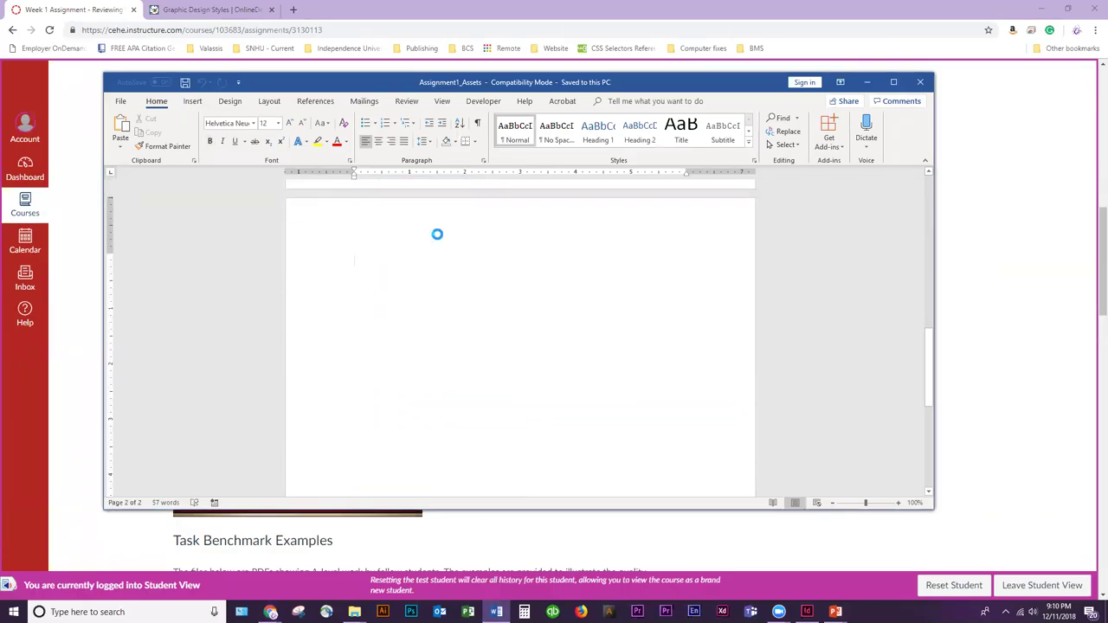
key("ctrl+v")
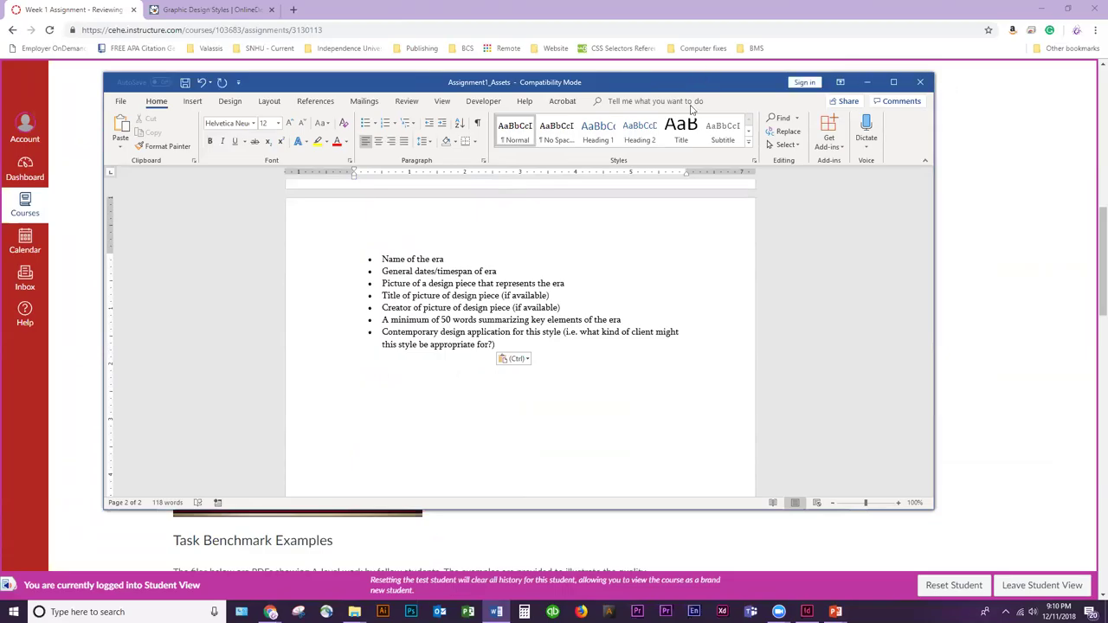
left_click(867, 81)
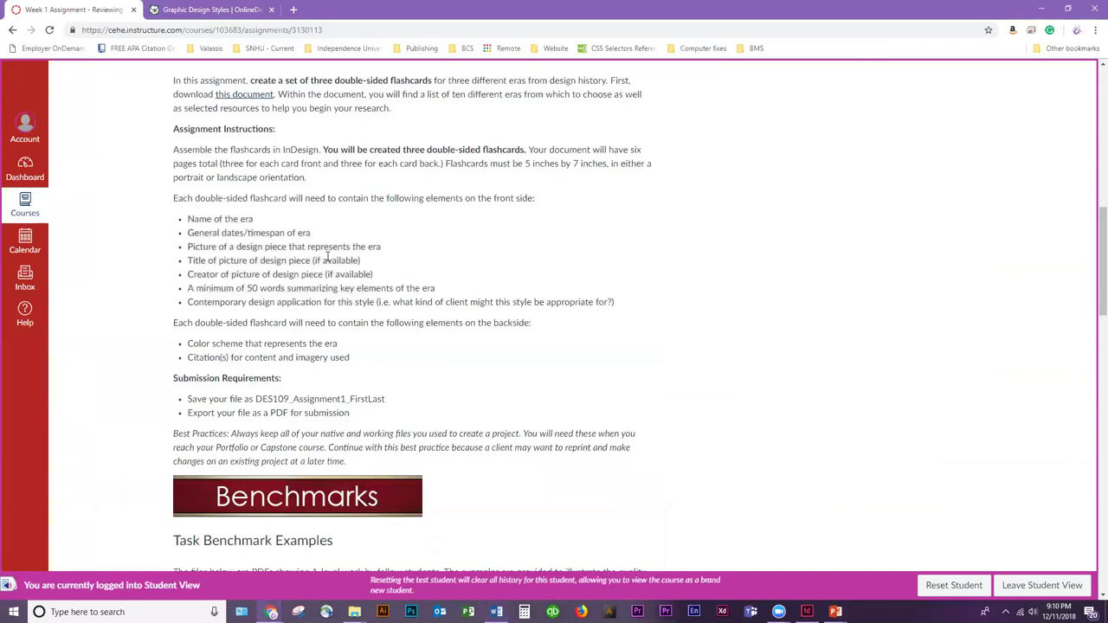
Highlight the general dates/timespan requirement and the design piece picture requirement in the assignment's front-side elements list
scroll(240, 510, "down", 2)
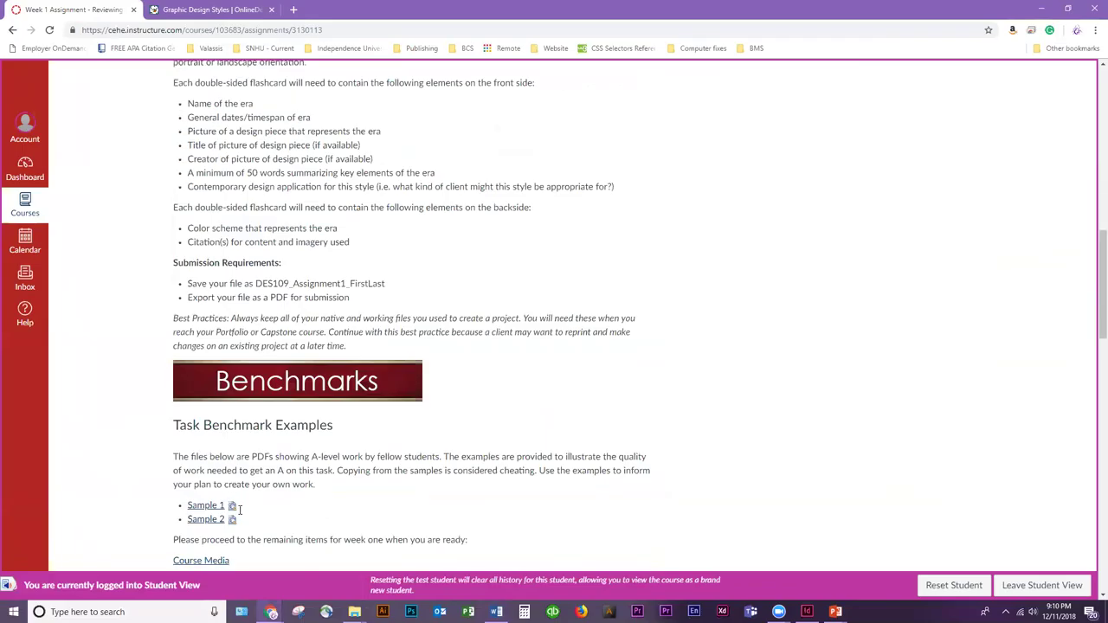
key("alt+Tab")
left_click(664, 251)
mouse_move(190, 103)
left_mouse_down()
mouse_move(253, 105)
mouse_move(267, 133)
mouse_move(309, 130)
mouse_move(189, 119)
left_mouse_up()
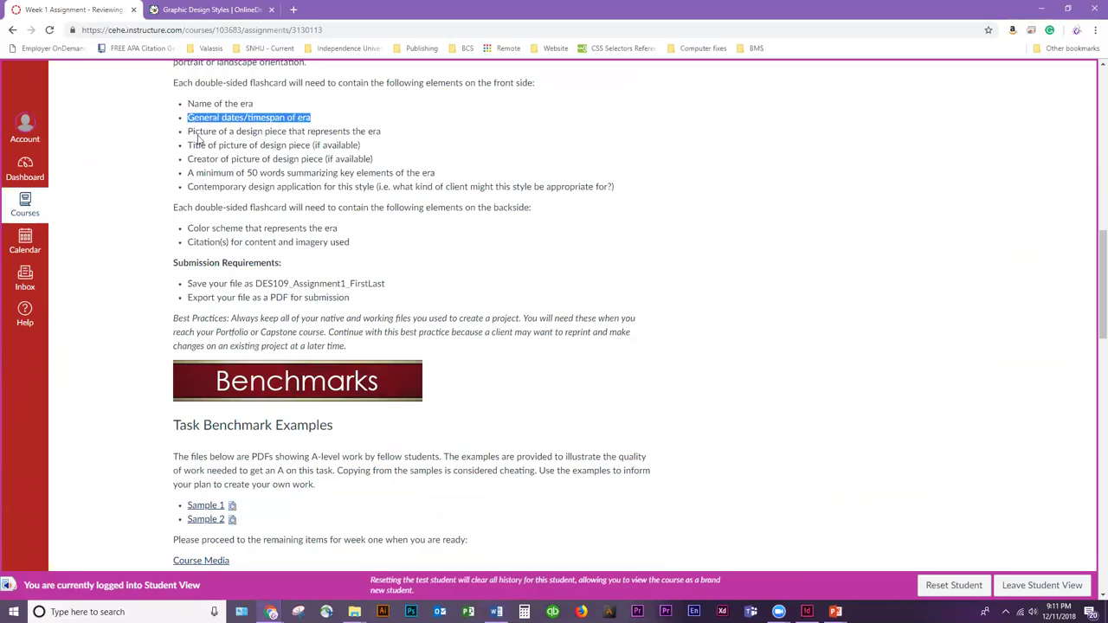
left_click_drag(383, 132, 188, 133)
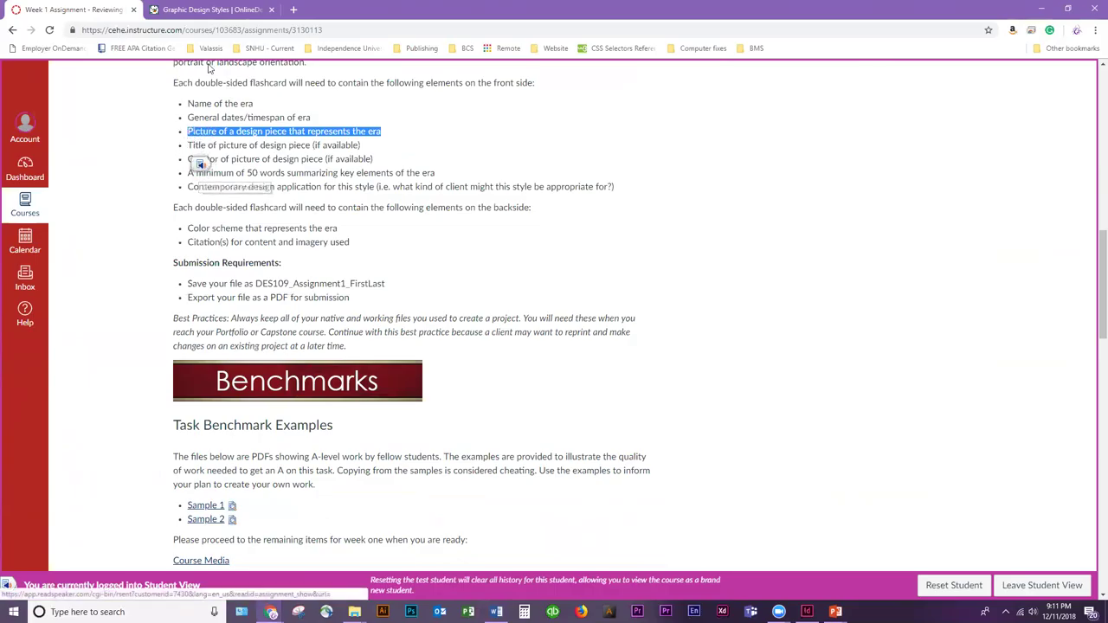
Search Google for "heroic realism graphic design" in a new browser tab
left_click(294, 13)
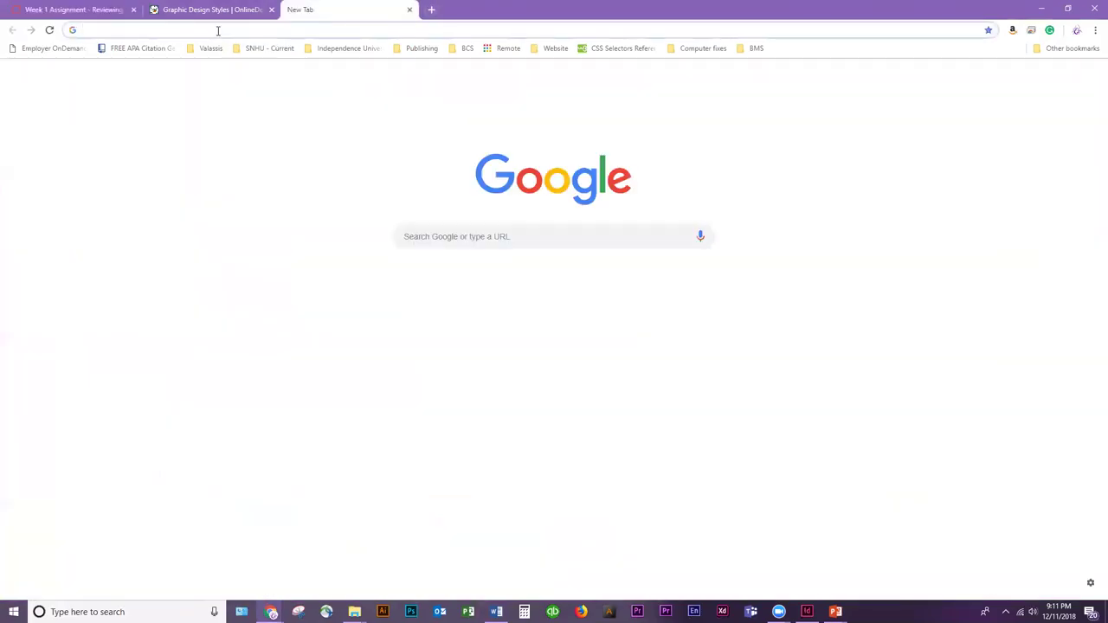
type("heroic ")
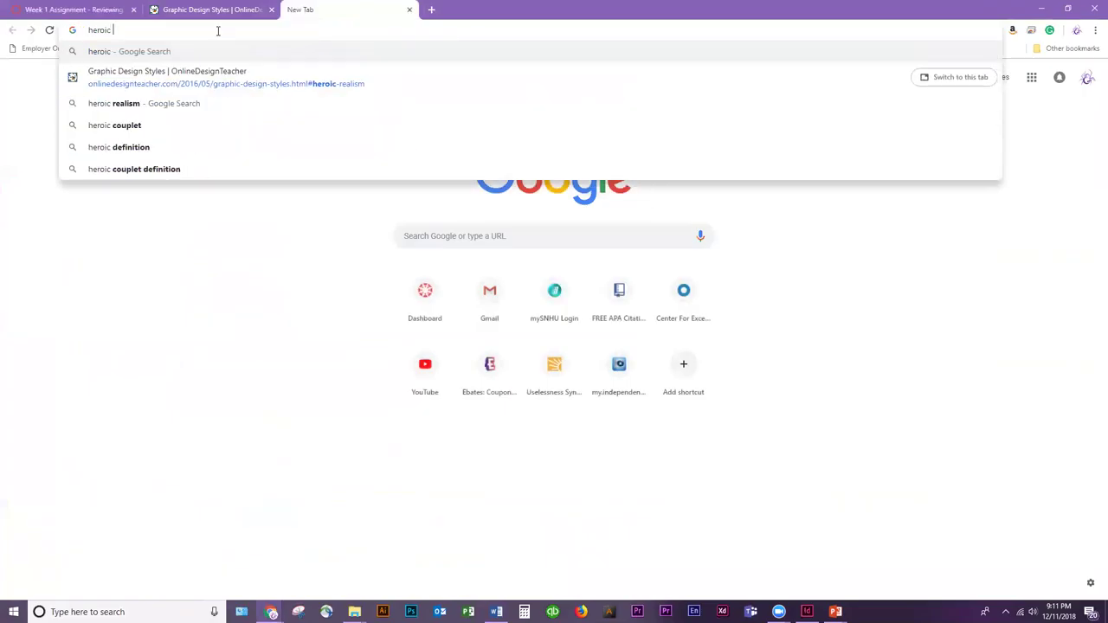
type("realism")
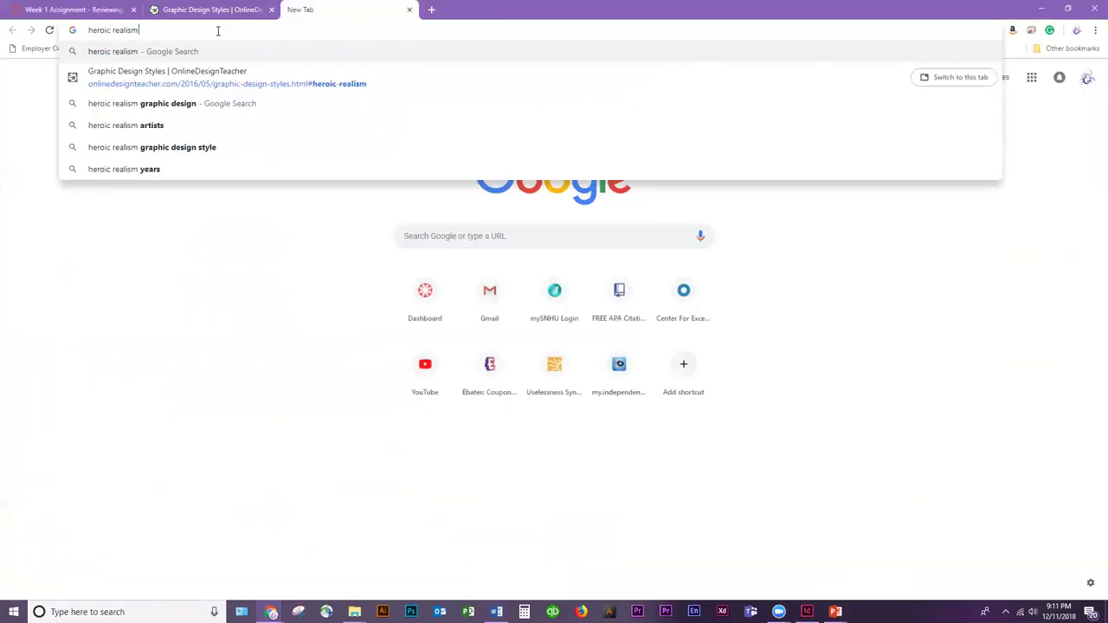
key("Down")
key("Down")
key("Return")
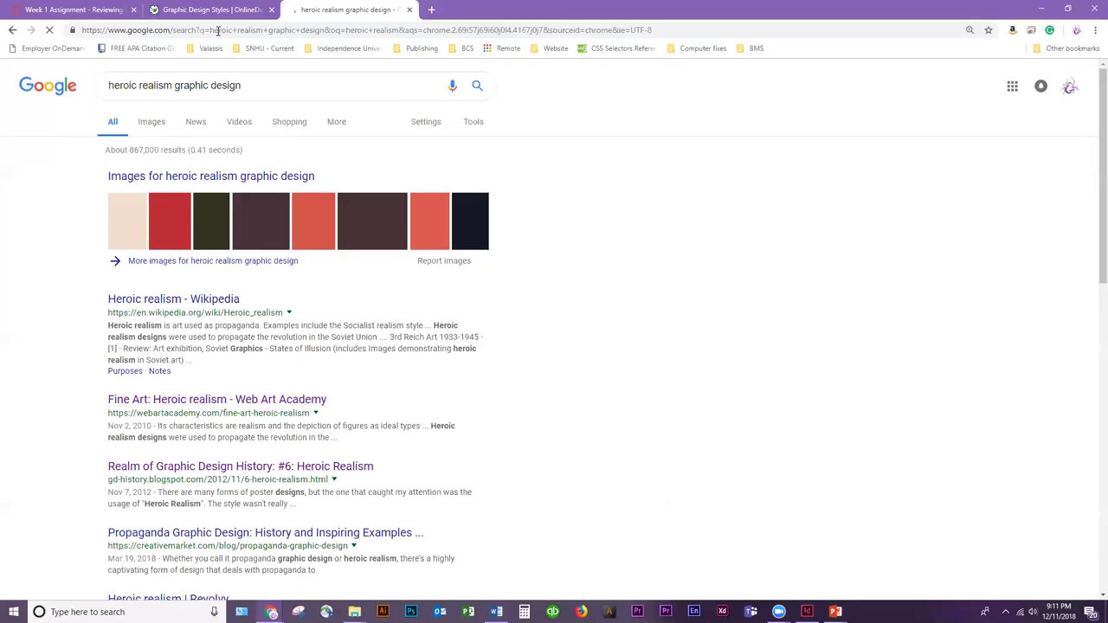
Open the image results for heroic realism graphic design and browse through the poster examples
left_click(256, 178)
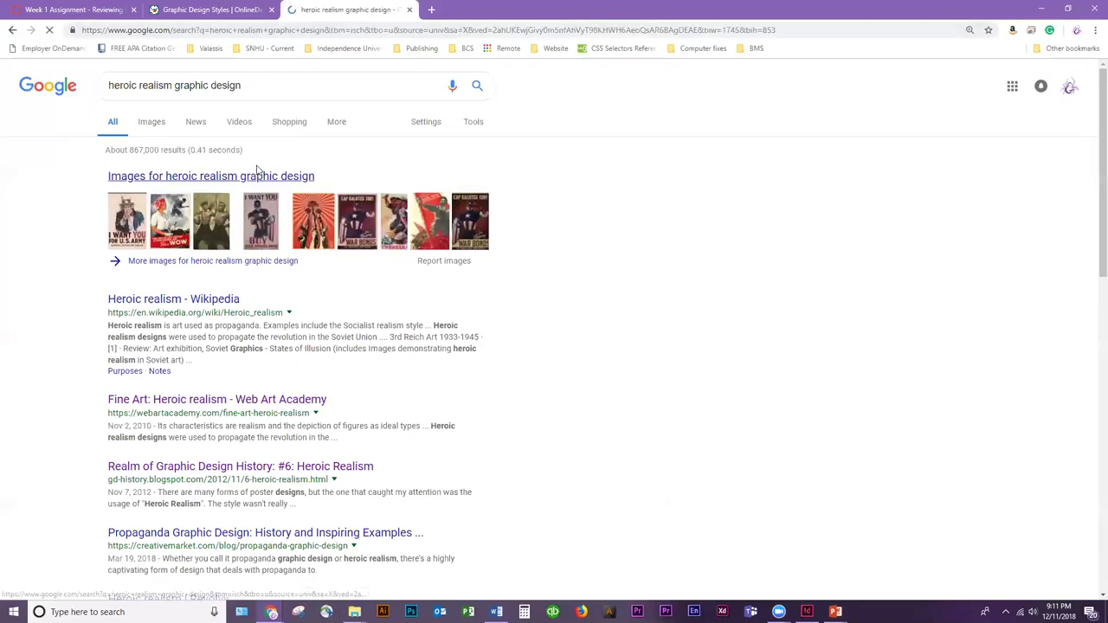
scroll(842, 231, "down", 3)
scroll(842, 231, "down", 2)
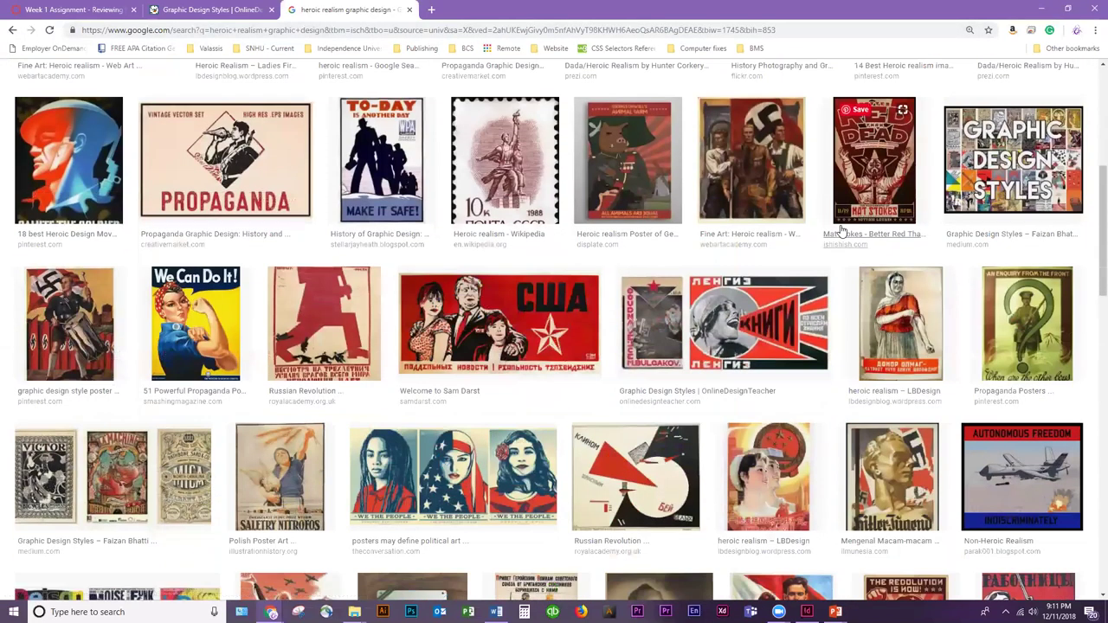
scroll(727, 228, "down", 1)
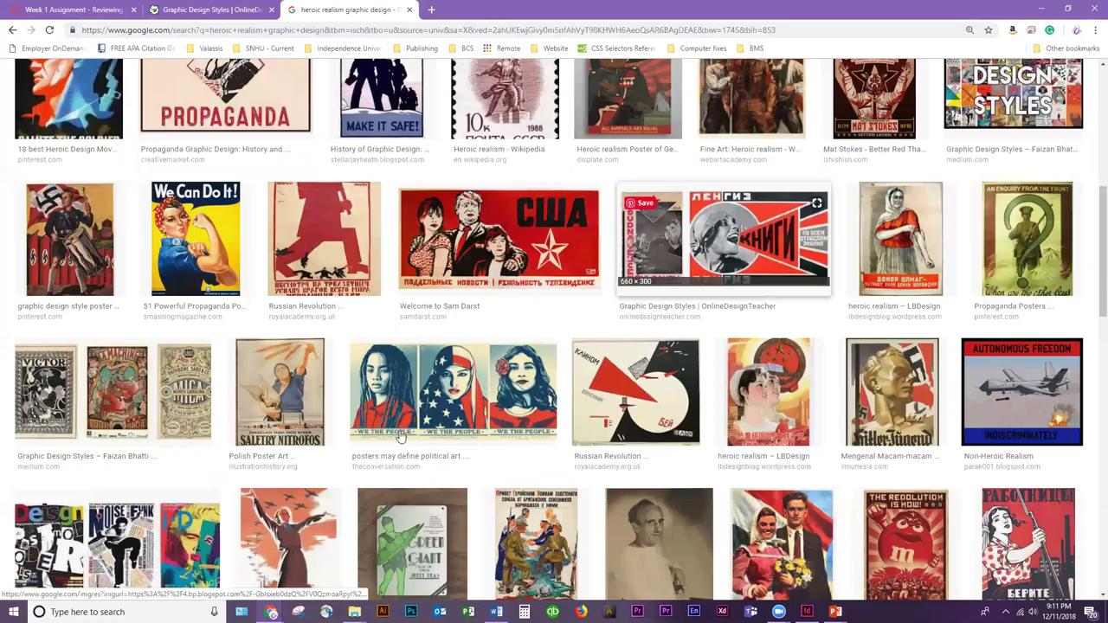
scroll(400, 436, "down", 2)
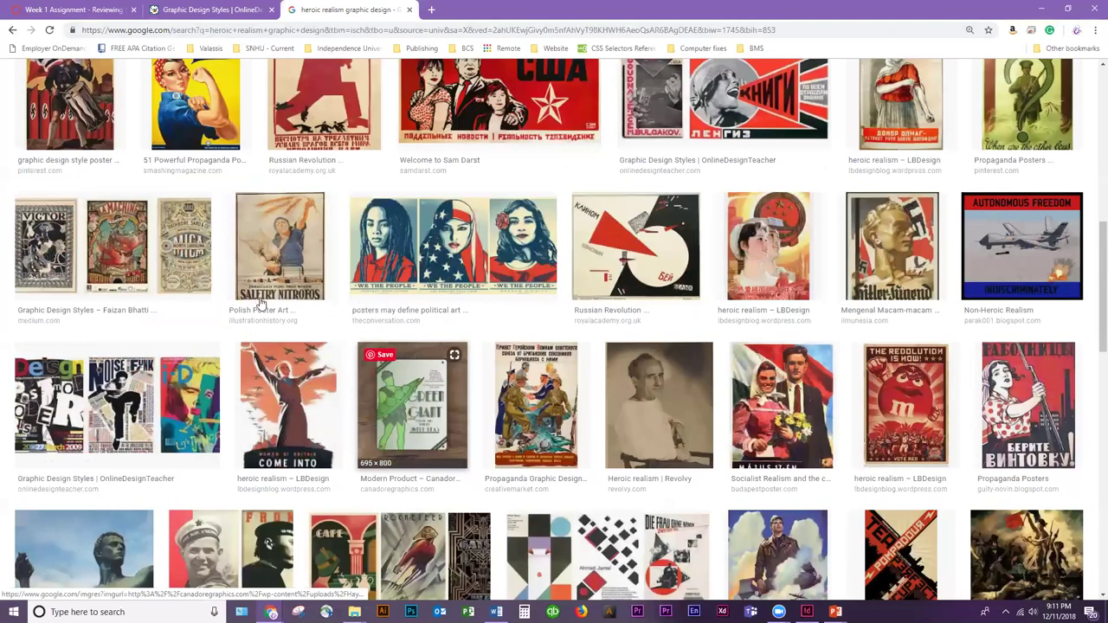
scroll(557, 333, "down", 4)
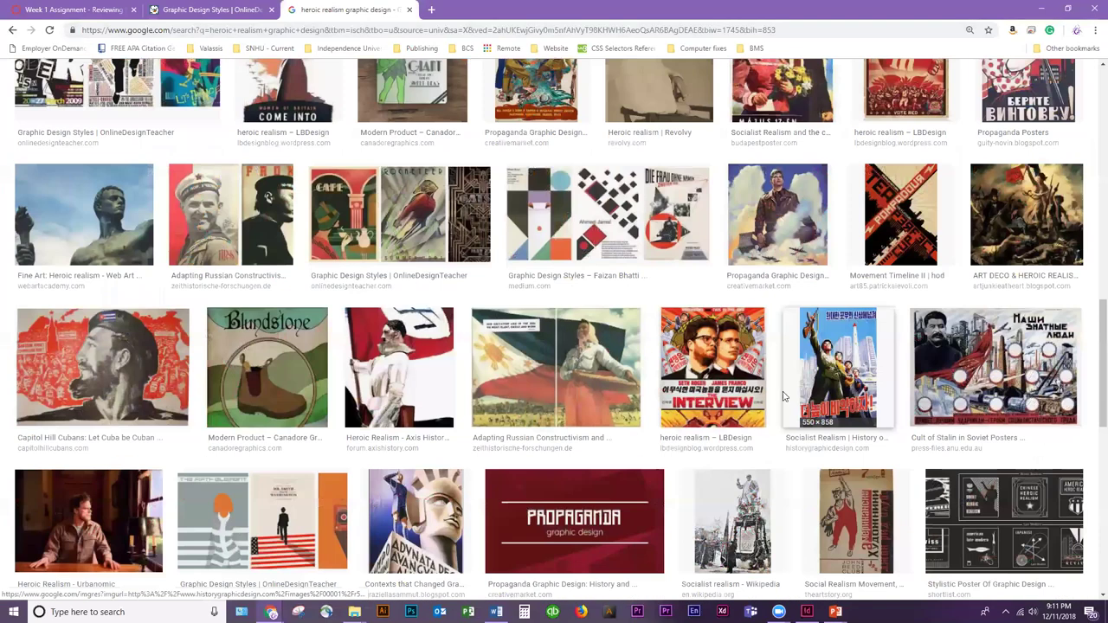
Return to the Week 1 assignment page and highlight the front-side requirements for the design piece's title, its creator and the 50-word era summary
scroll(951, 462, "up", 10)
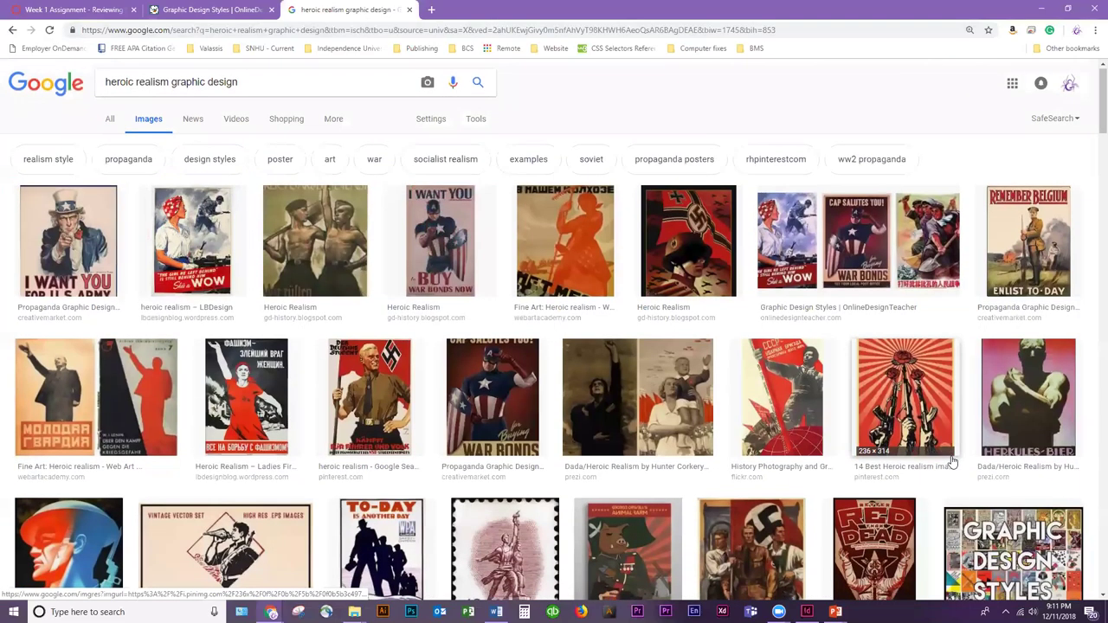
left_click(212, 10)
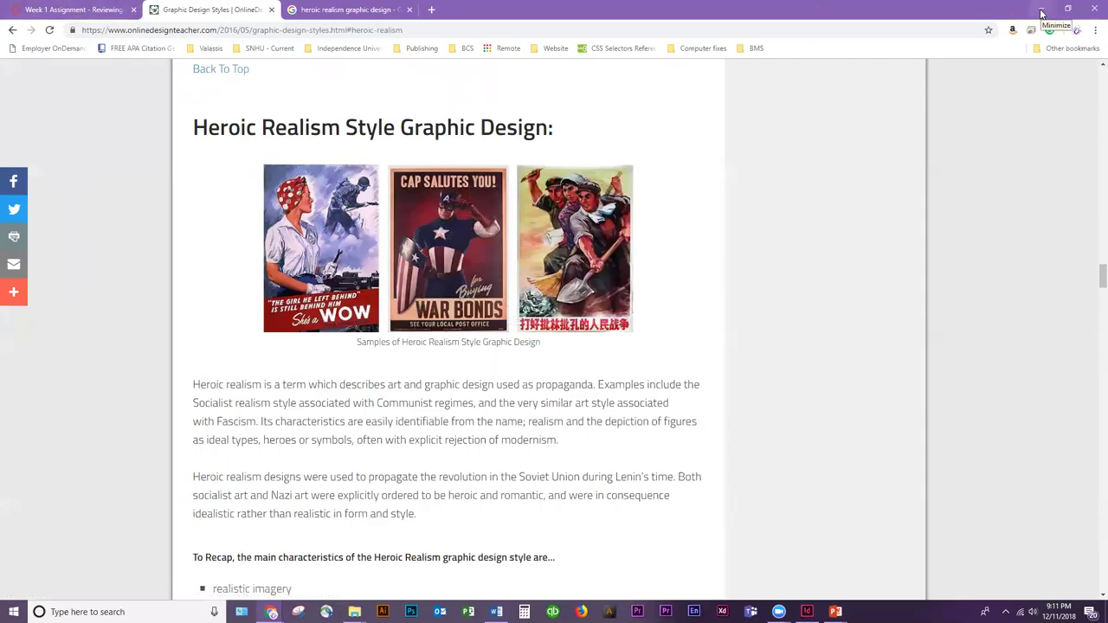
left_click(52, 10)
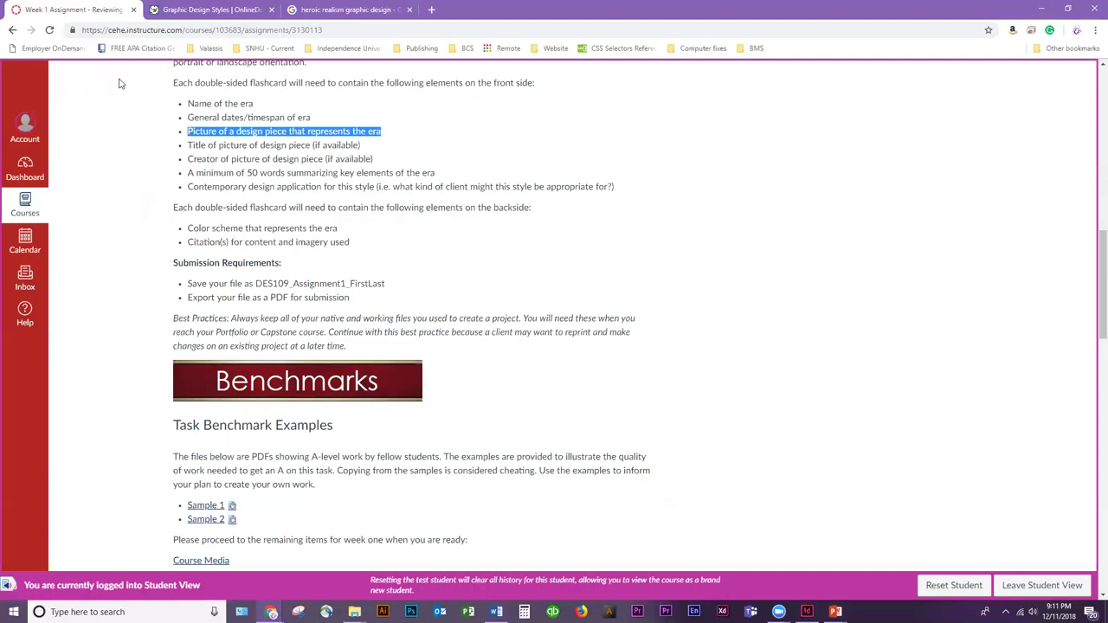
left_click(381, 128)
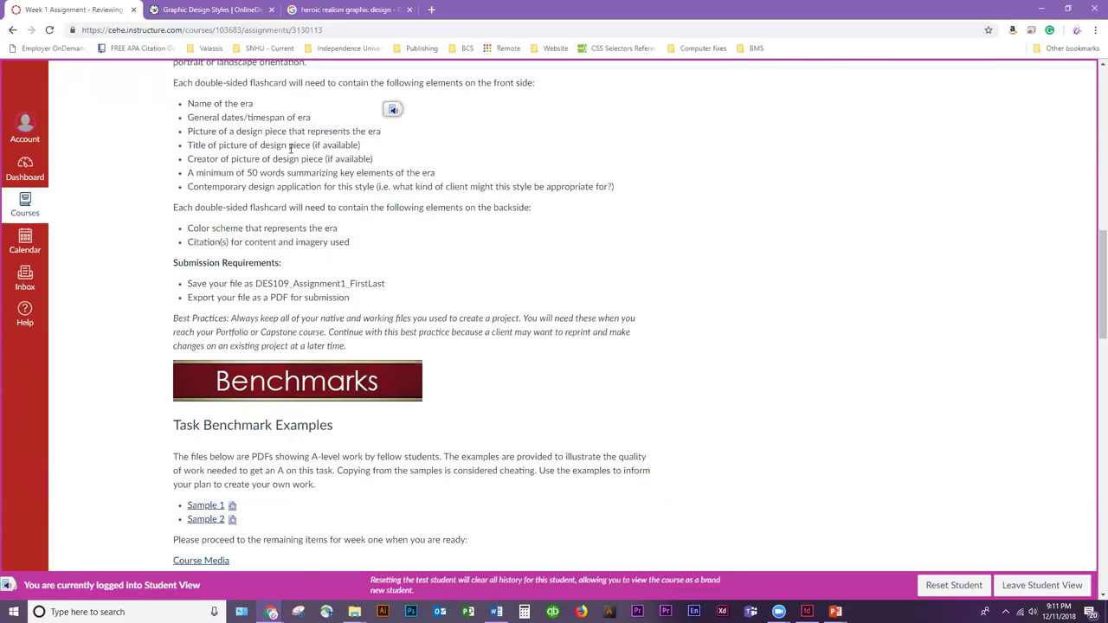
left_click_drag(189, 145, 364, 147)
left_click_drag(188, 159, 374, 160)
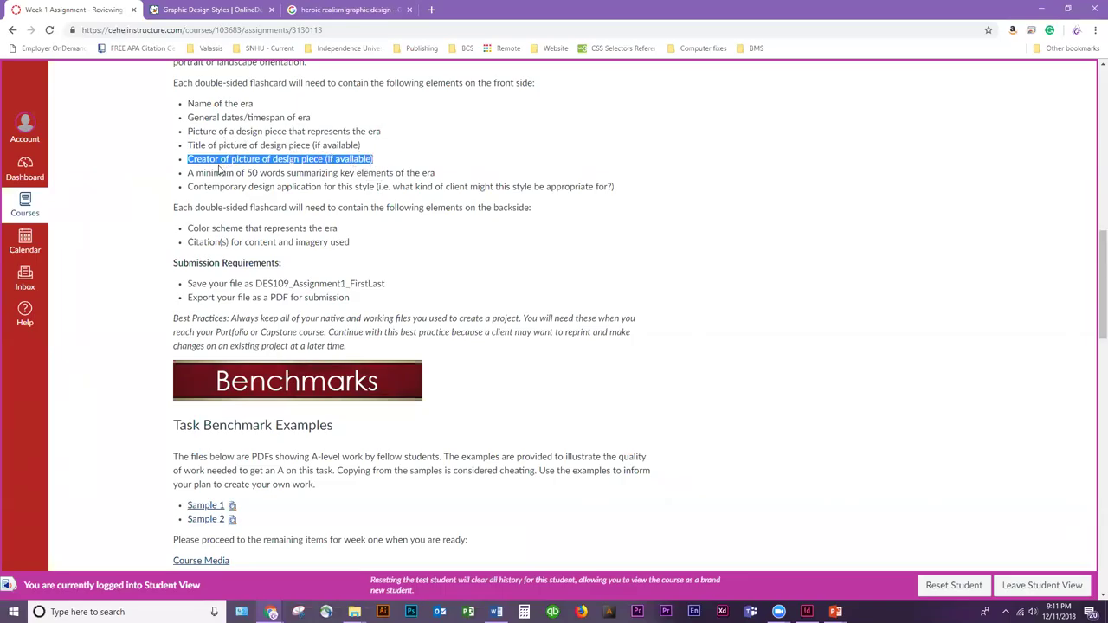
left_click_drag(188, 173, 437, 180)
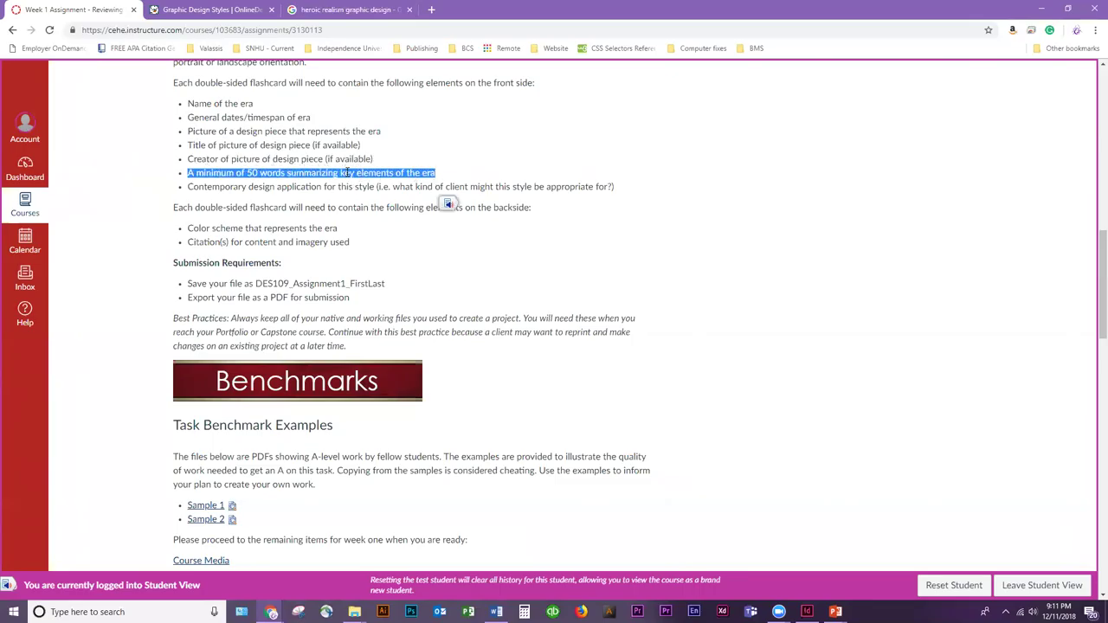
Highlight the front-side requirement for a contemporary design application of the style, including the question about suitable clients
left_click(190, 191)
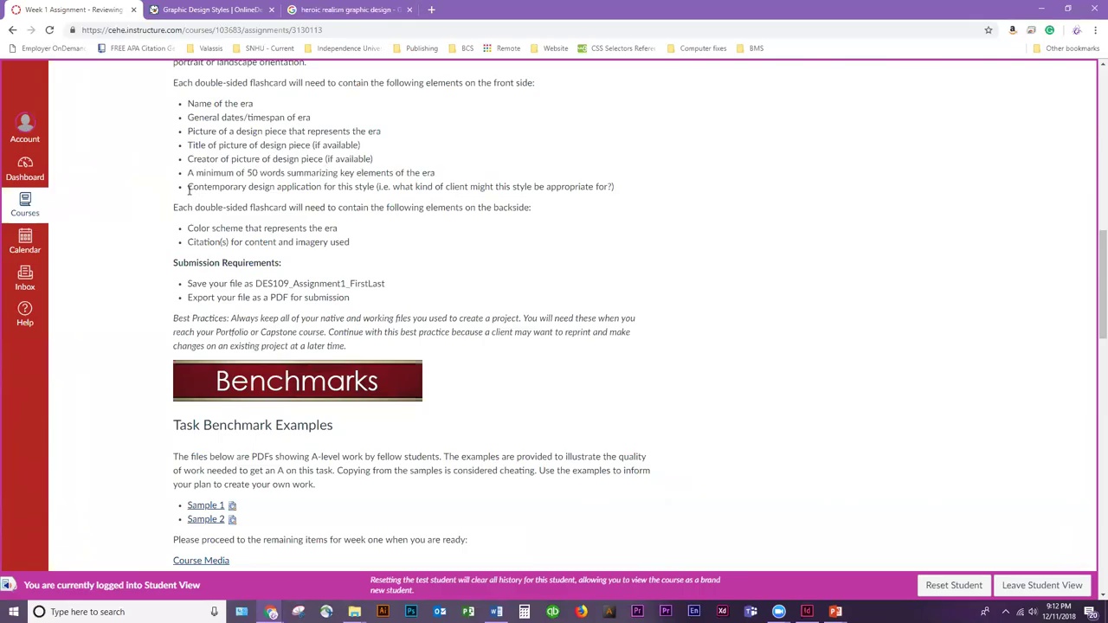
left_click_drag(190, 186, 338, 186)
left_click(532, 182)
triple_click(619, 185)
Highlight the backside color scheme and citation requirements, plus the submission rules for the DES109_Assignment1_FirstLast file name and PDF export
left_click(364, 237)
left_click_drag(189, 228, 354, 246)
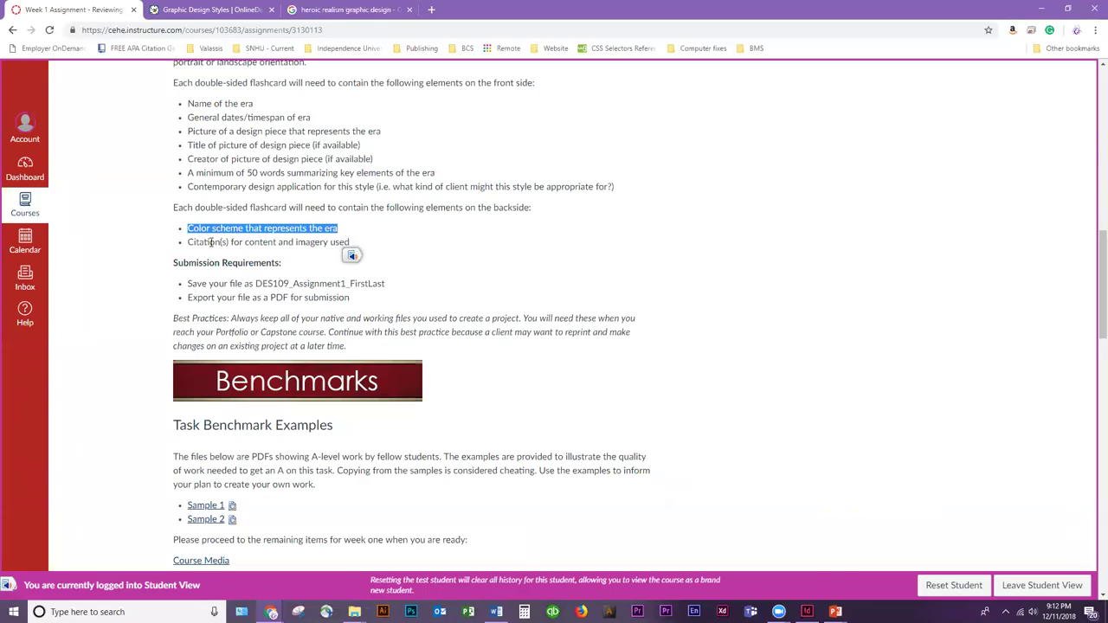
left_click_drag(188, 247, 358, 245)
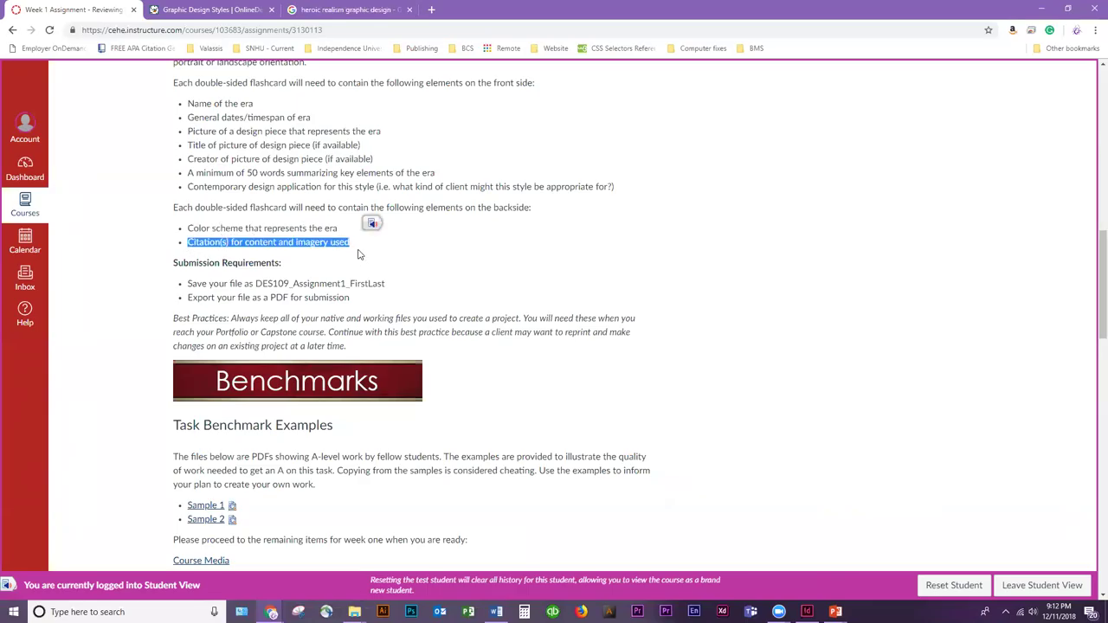
left_click_drag(188, 228, 344, 234)
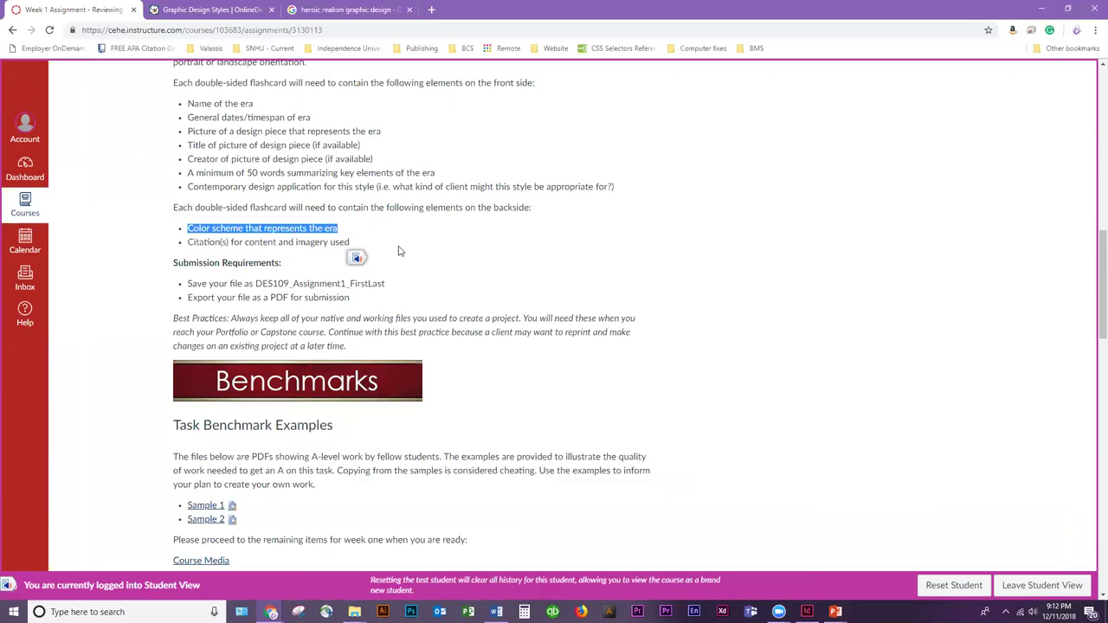
left_click_drag(187, 284, 395, 288)
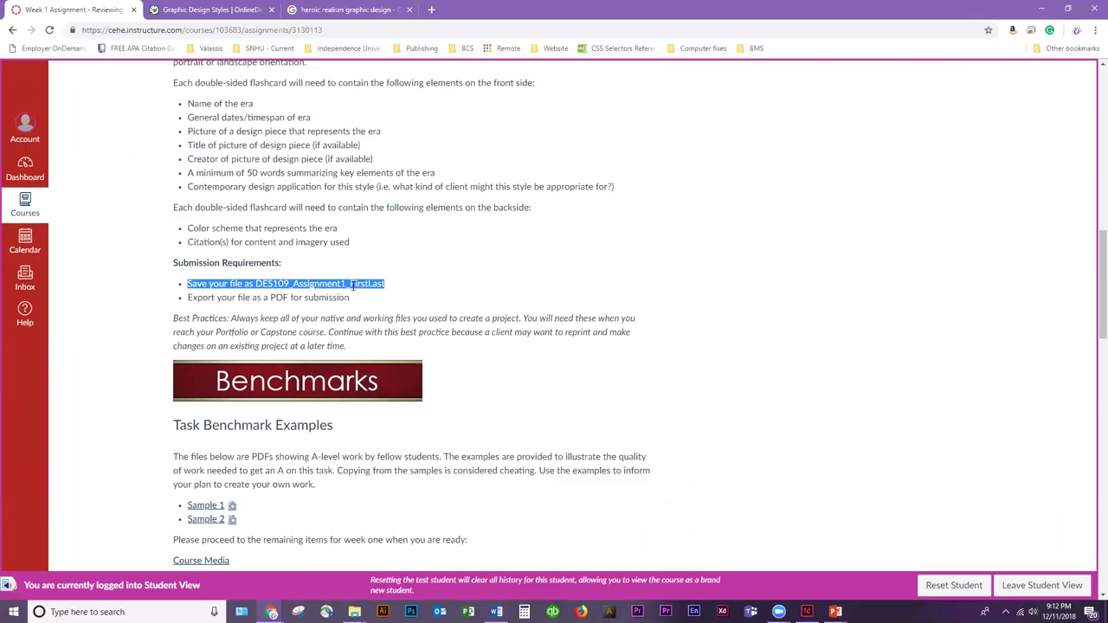
left_click_drag(185, 297, 351, 298)
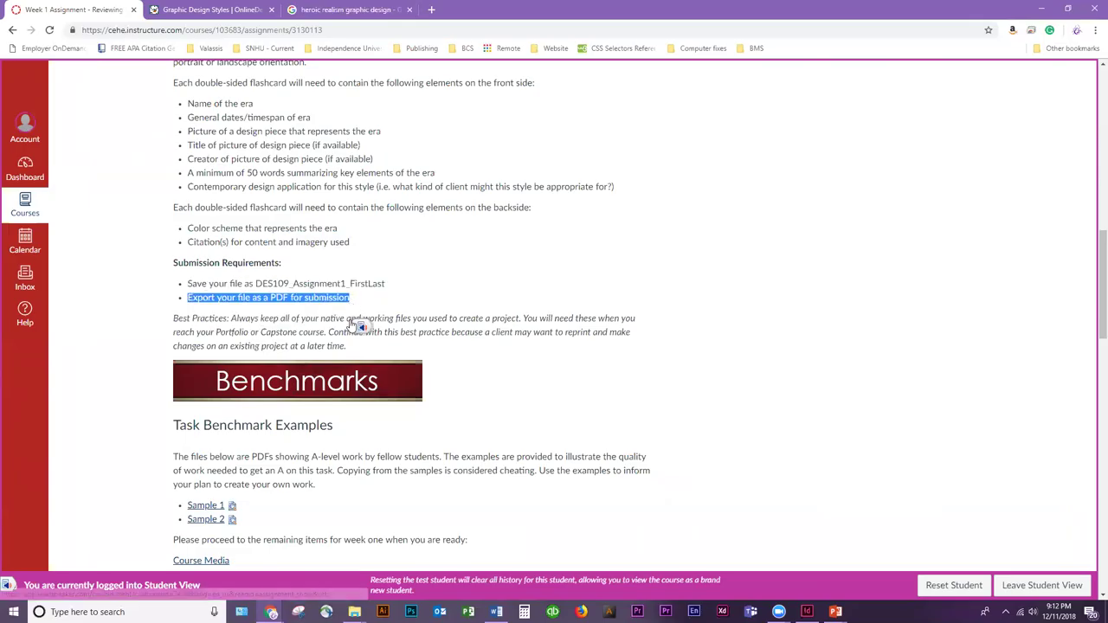
Open the inline preview of Sample 1 under Task Benchmark Examples and view its Victorian flashcard
scroll(358, 321, "down", 3)
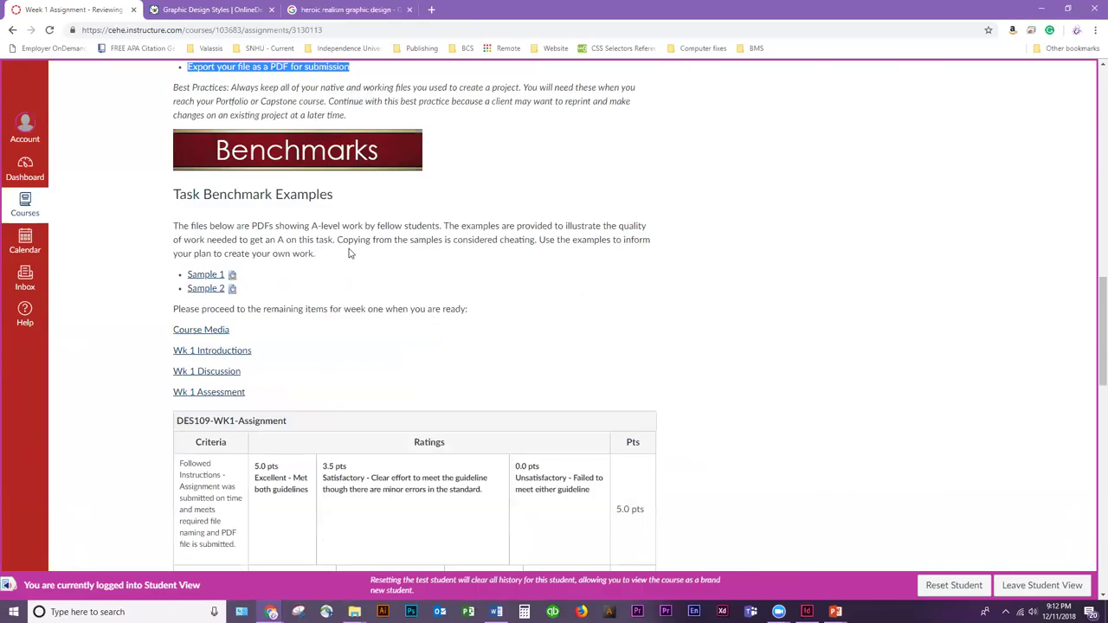
left_click(232, 274)
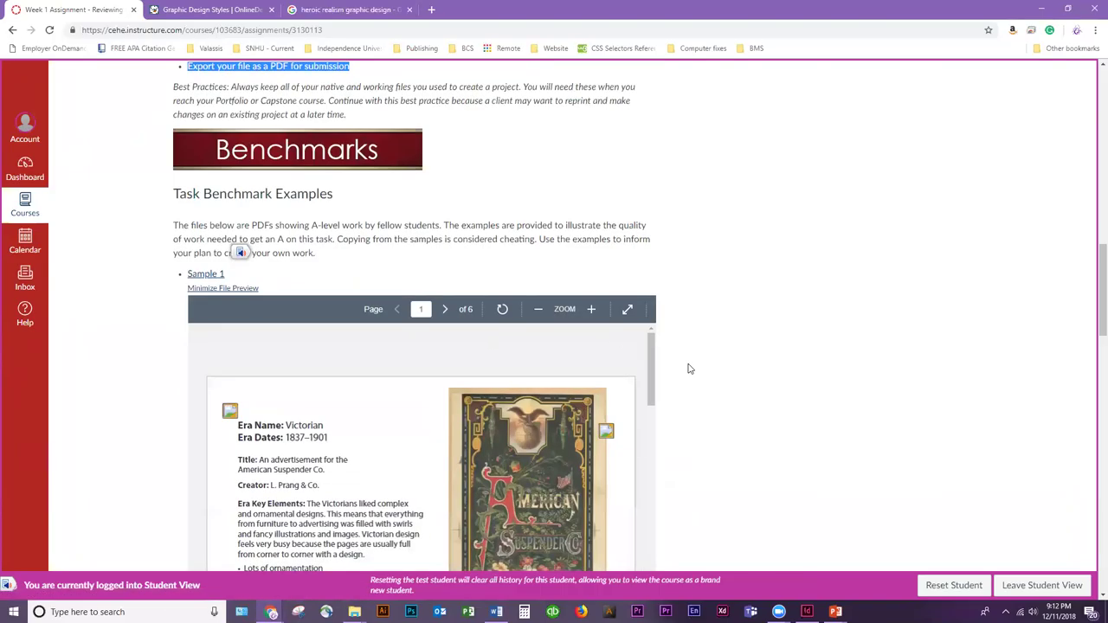
scroll(684, 363, "down", 3)
scroll(640, 356, "down", 1)
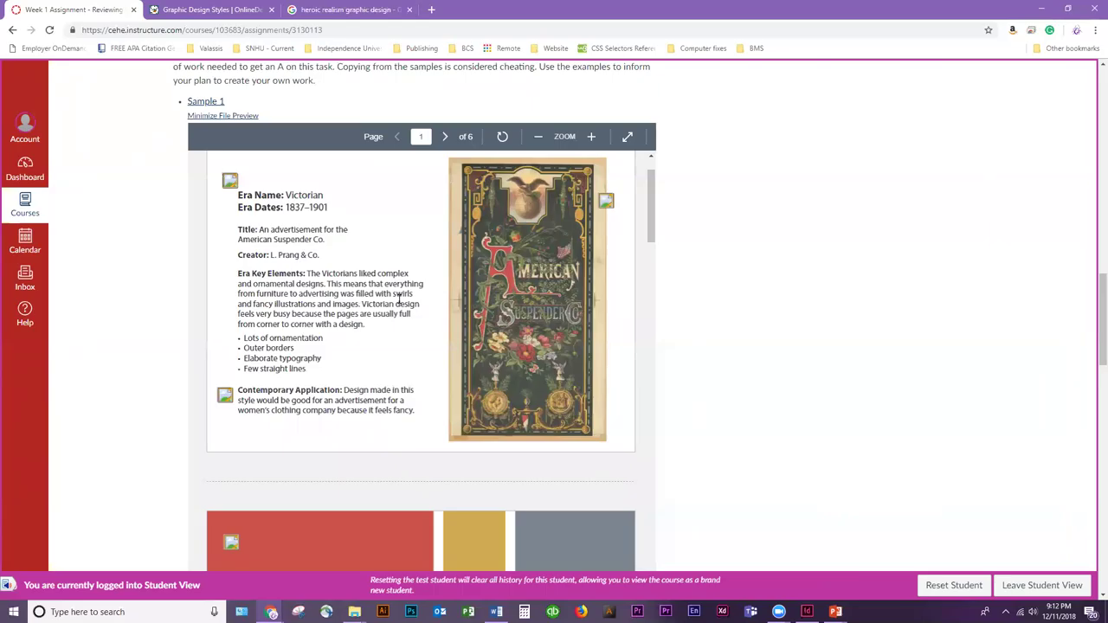
Highlight the flashcard size requirement of 5 inches by 7 inches in the assignment instructions
scroll(469, 317, "up", 10)
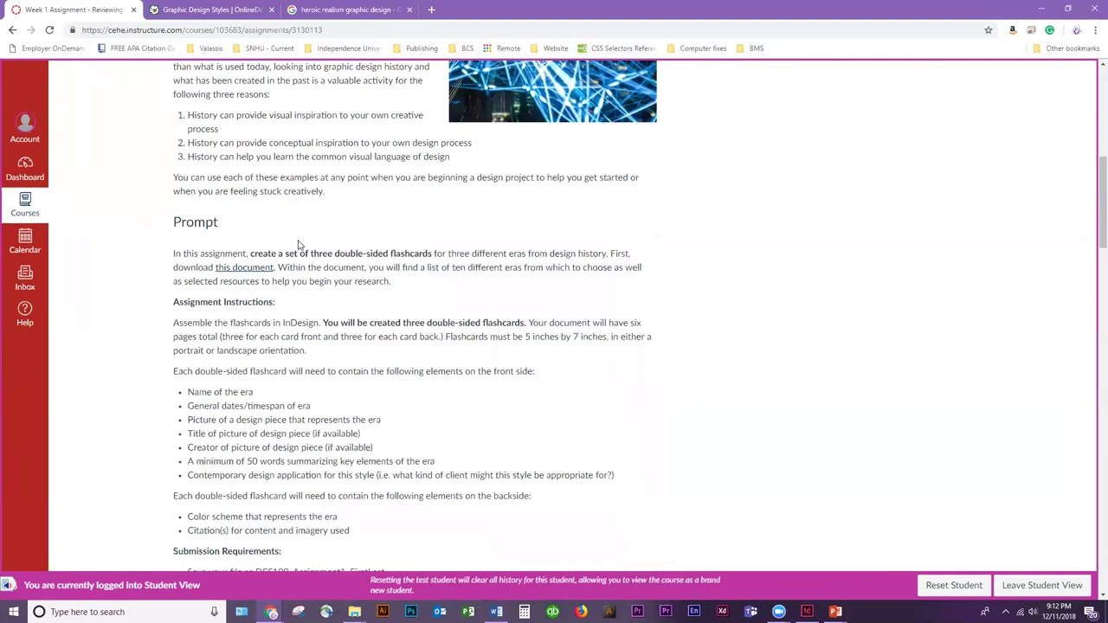
left_click_drag(441, 337, 649, 336)
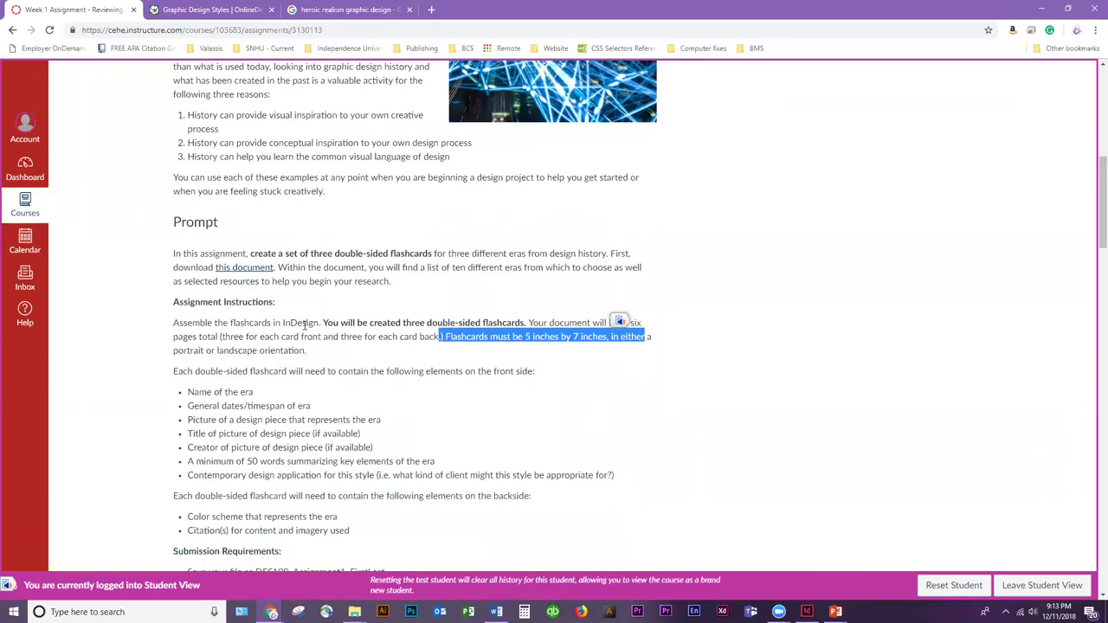
left_click(339, 347)
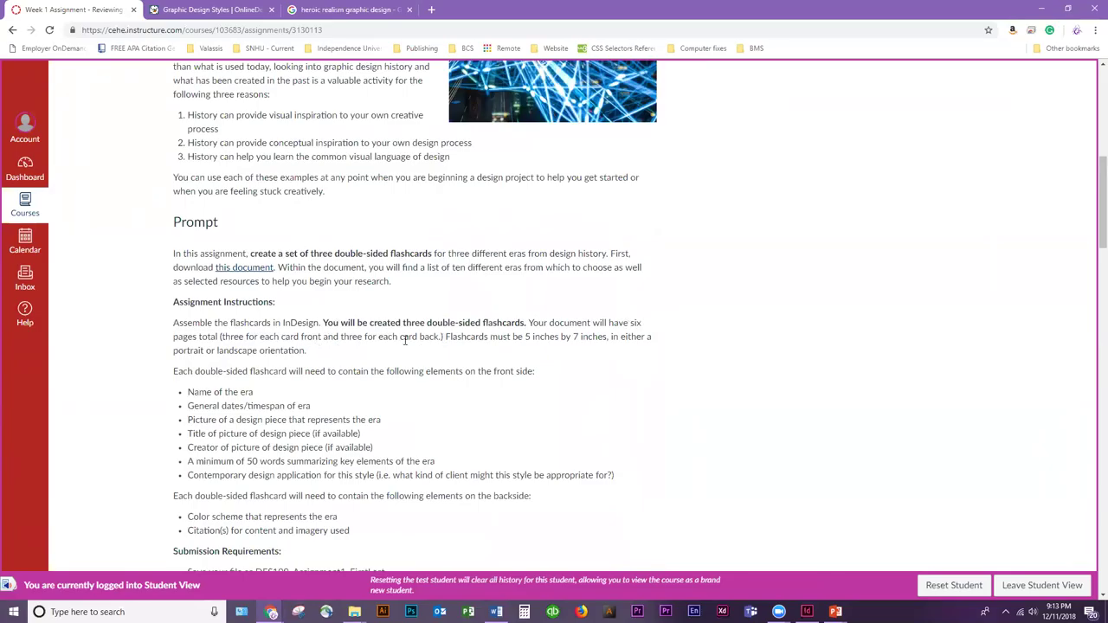
left_click_drag(522, 336, 605, 340)
Highlight the era dates, creator, key elements and contemporary application on the Victorian card front in the Sample 1 preview
scroll(603, 345, "down", 3)
scroll(604, 344, "down", 5)
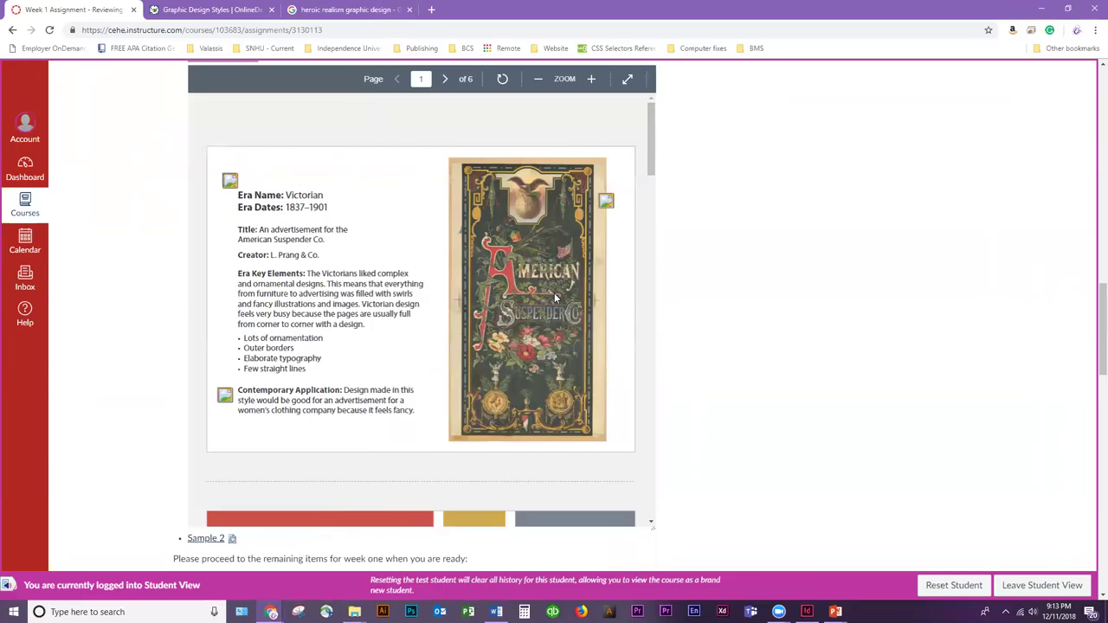
mouse_move(233, 185)
mouse_move(239, 195)
left_mouse_down()
mouse_move(327, 195)
mouse_move(241, 216)
left_mouse_up()
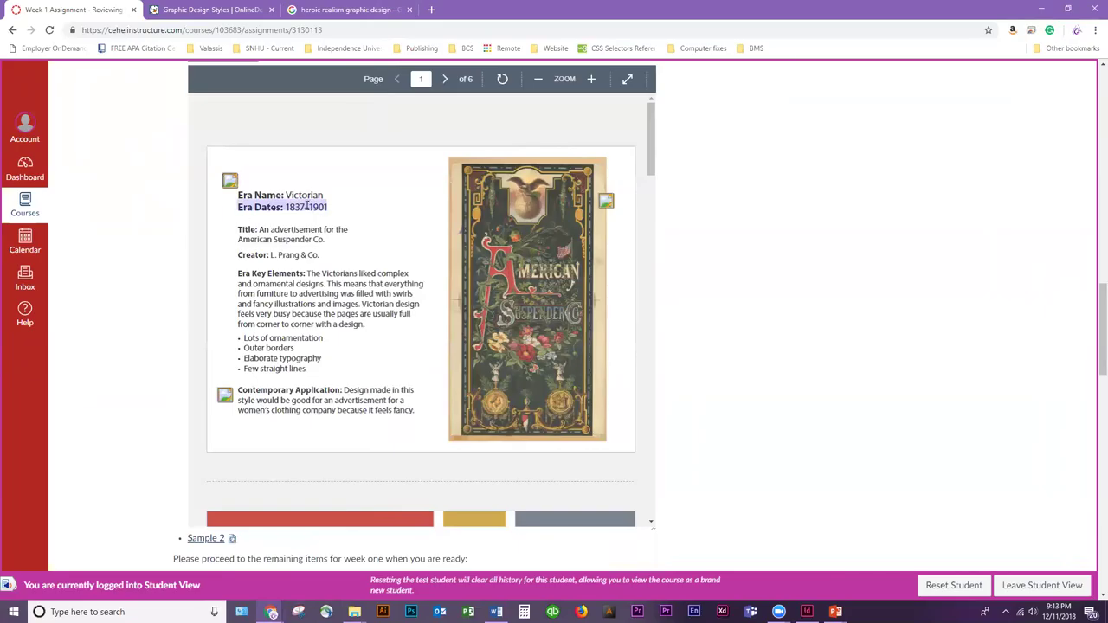
left_click(301, 236)
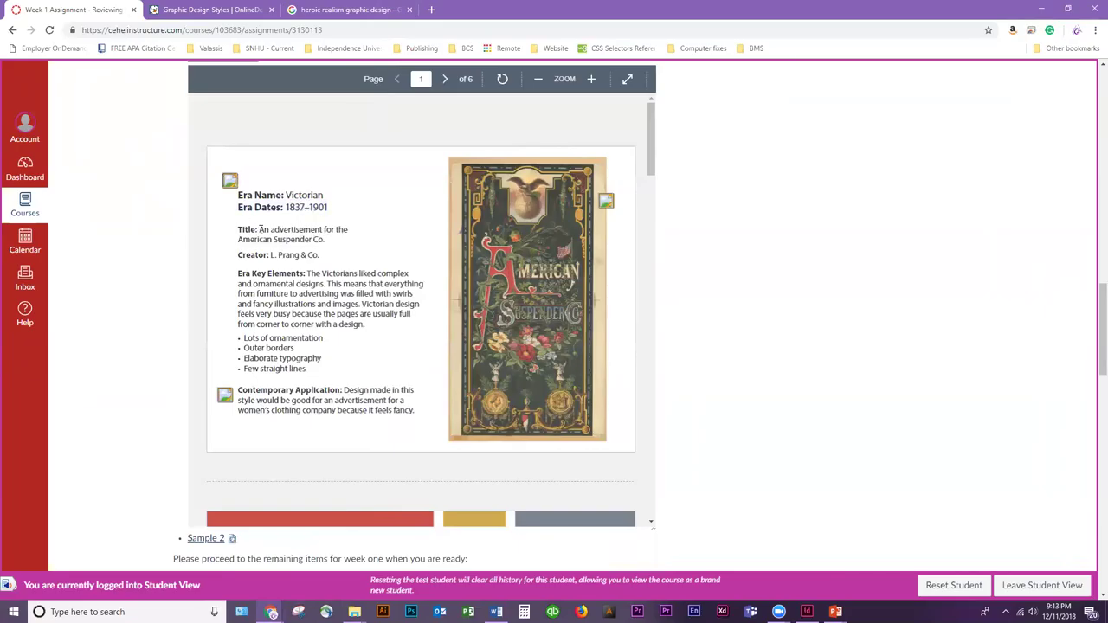
left_click_drag(317, 255, 239, 255)
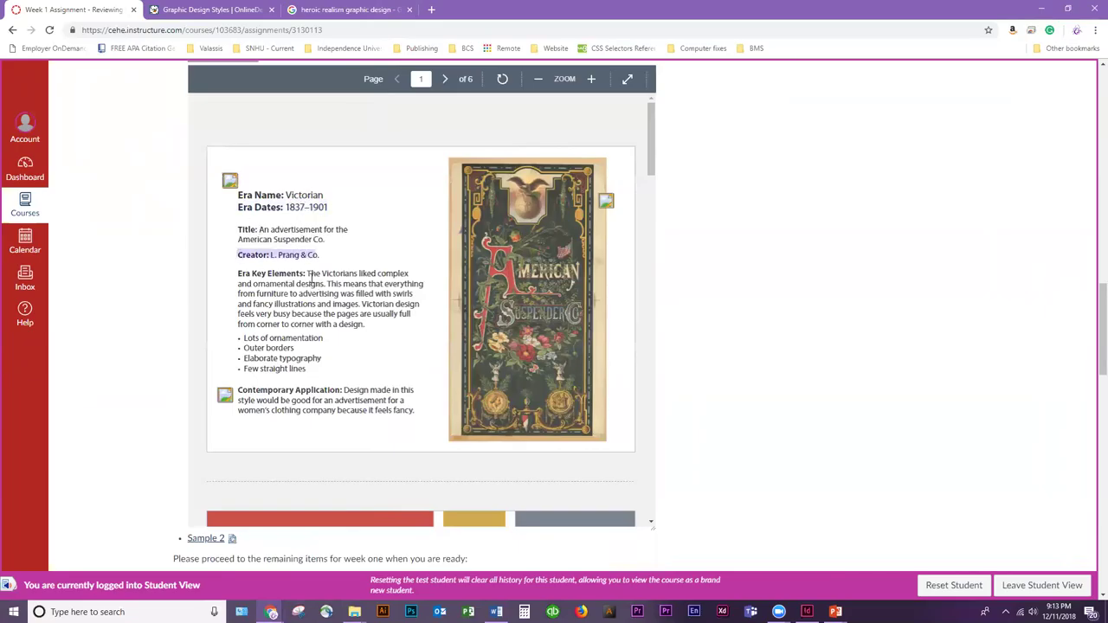
left_click_drag(309, 273, 343, 376)
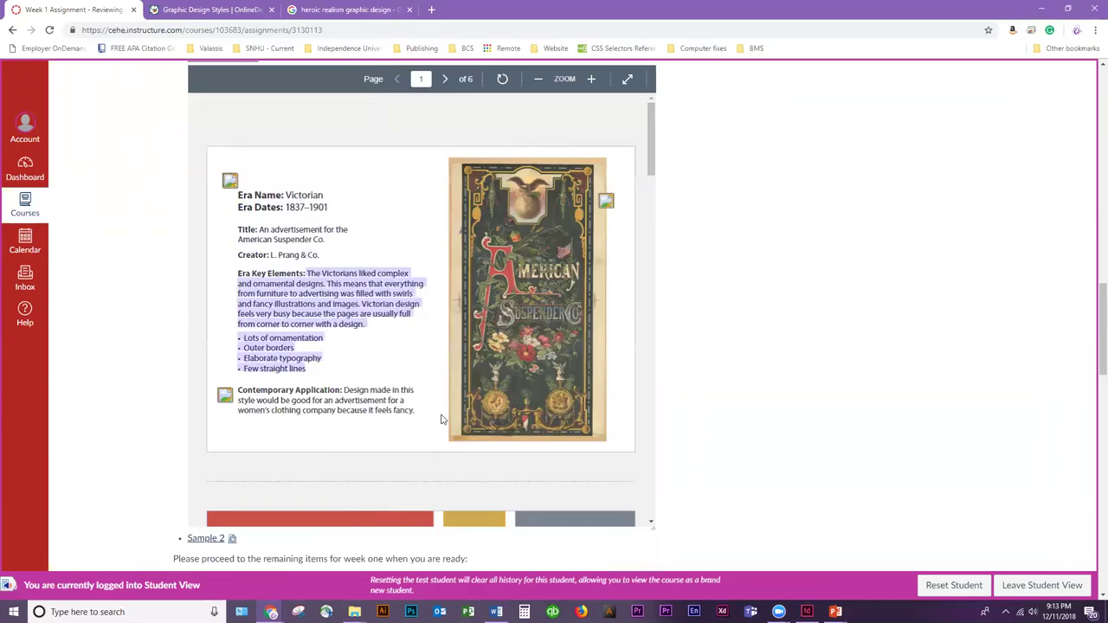
left_click_drag(414, 410, 340, 397)
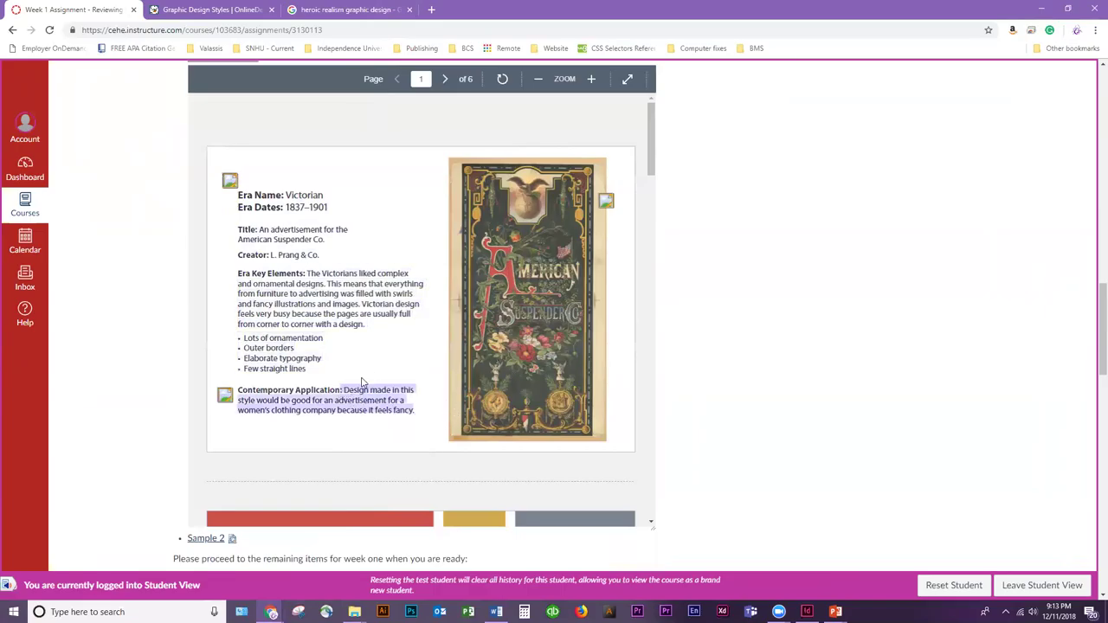
Compare the Victorian card's front with the color scheme on its back in the Sample 1 preview
scroll(378, 380, "down", 1)
scroll(378, 380, "down", 4)
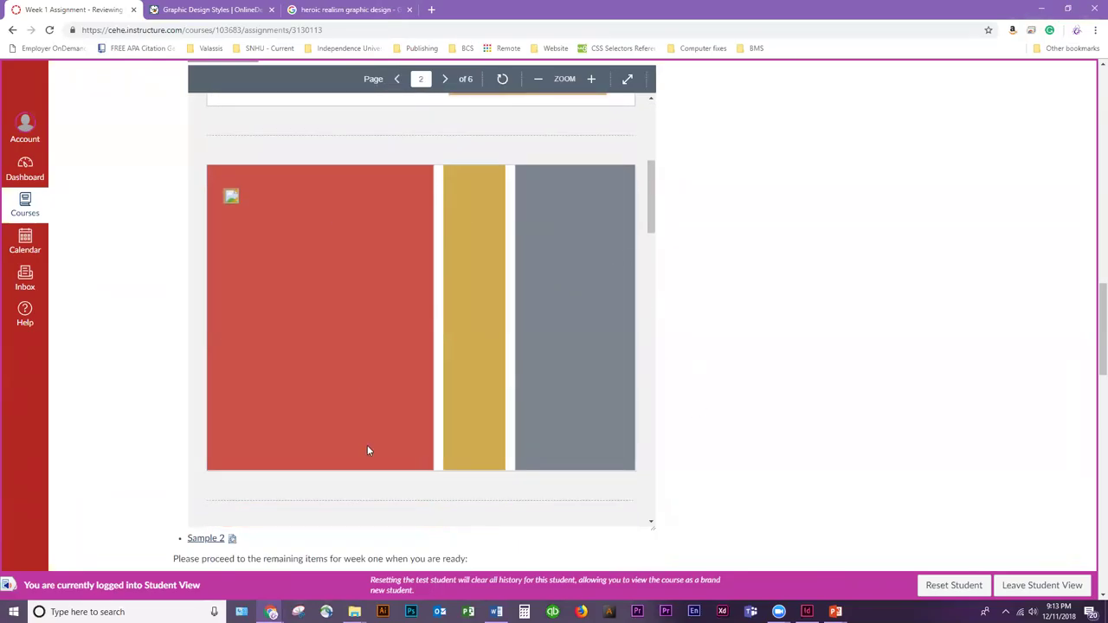
scroll(347, 303, "up", 5)
scroll(367, 308, "down", 5)
scroll(227, 423, "up", 5)
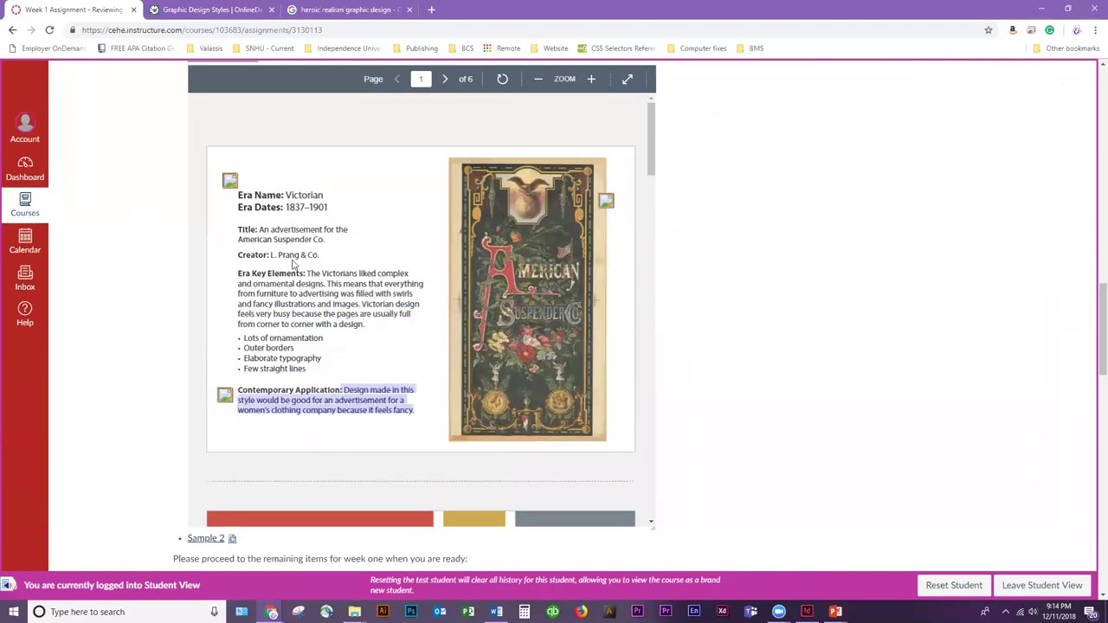
Compare the Post-Modern card front's layout with the Victorian card in Sample 1, and view the Post-Modern color scheme back
scroll(293, 264, "down", 10)
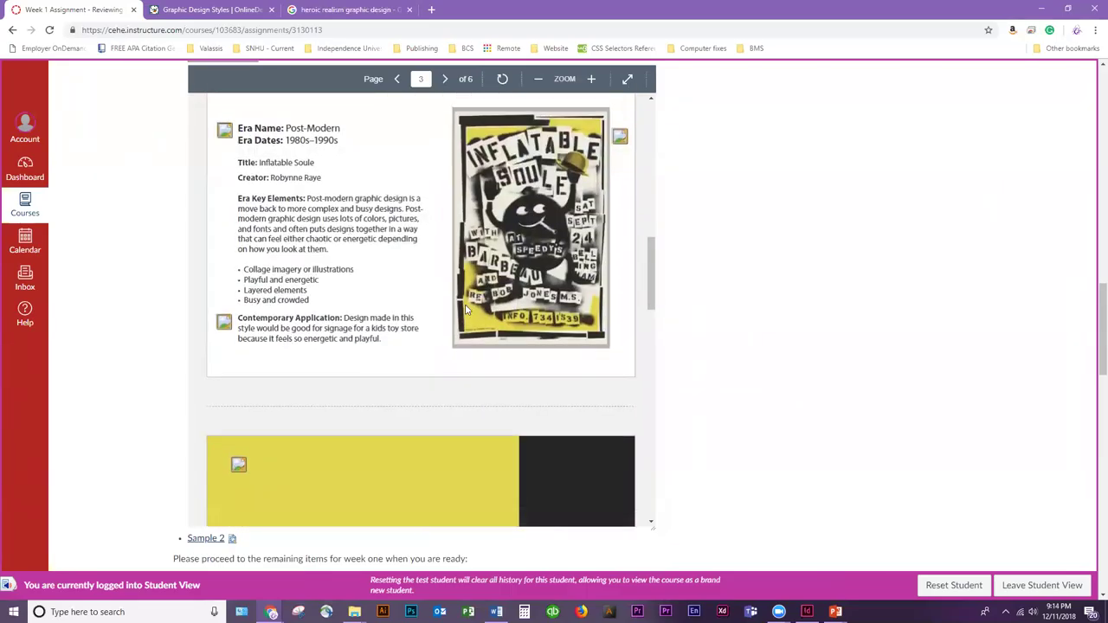
scroll(472, 308, "up", 1)
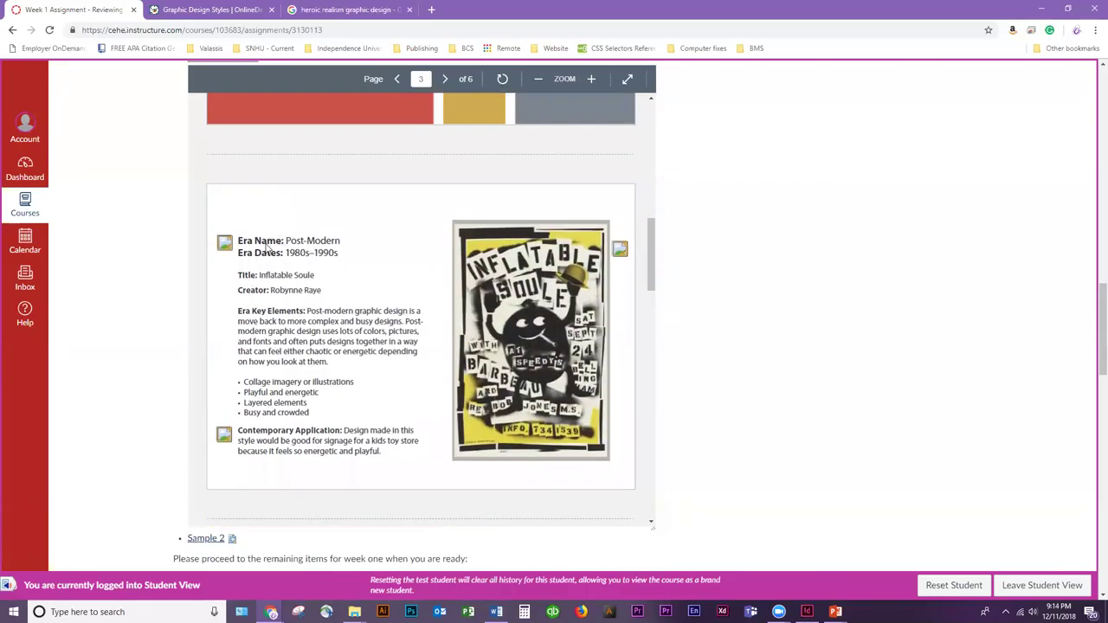
scroll(269, 245, "down", 1)
scroll(271, 234, "up", 6)
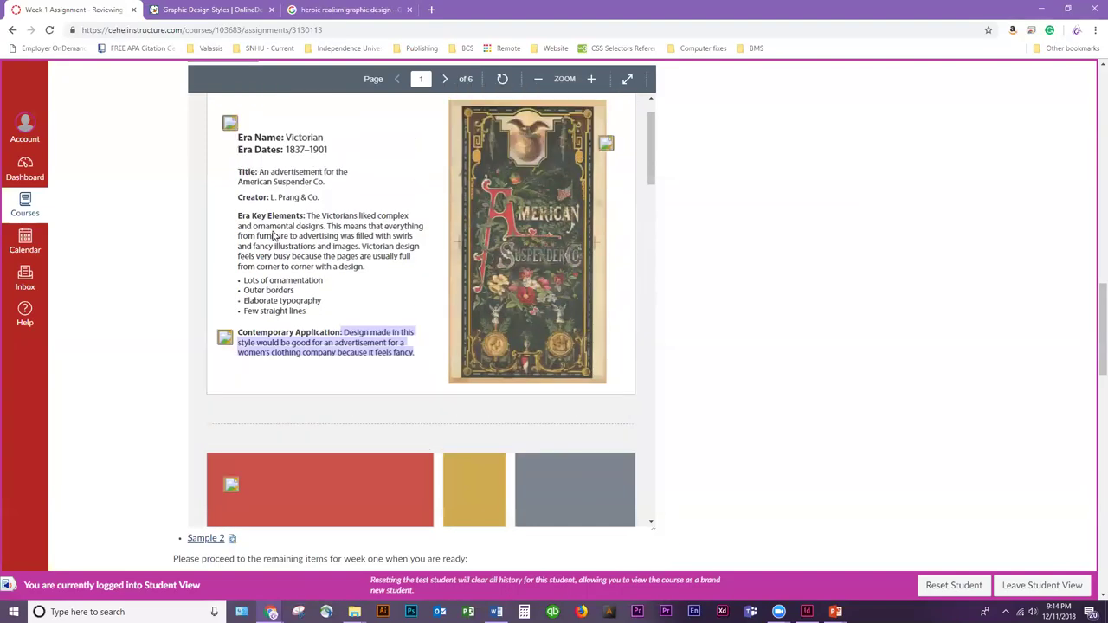
scroll(274, 235, "up", 1)
scroll(280, 225, "down", 7)
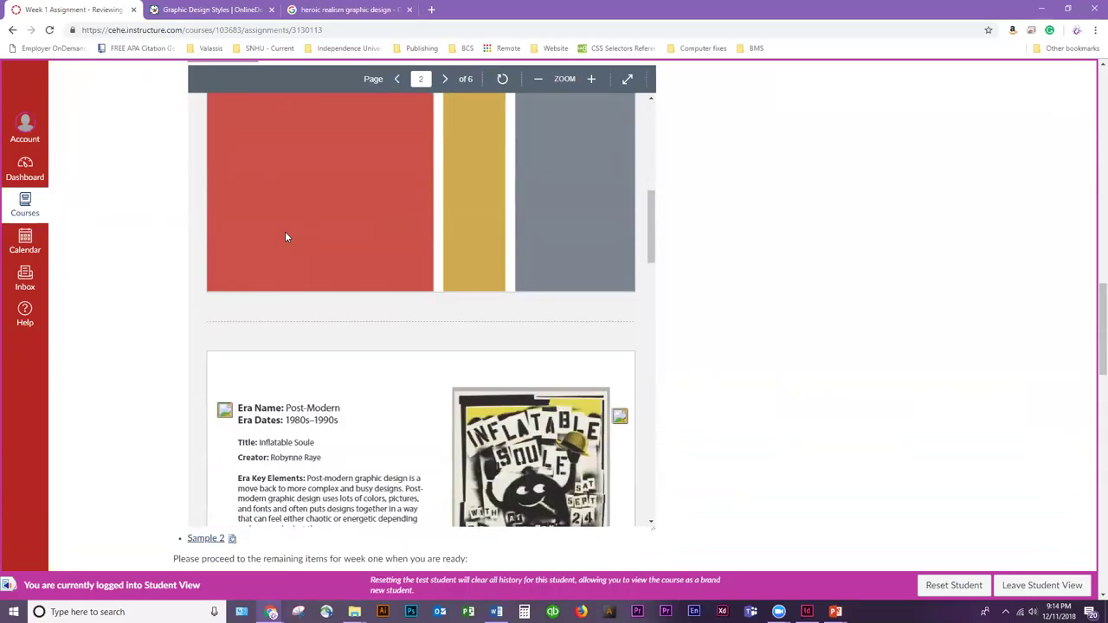
scroll(294, 311, "down", 2)
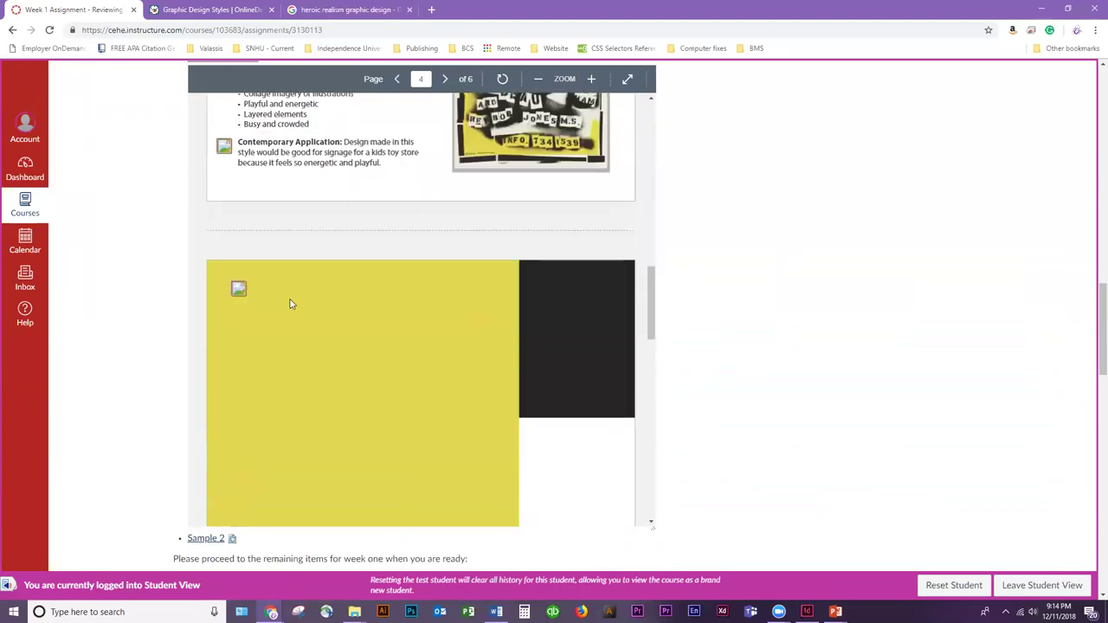
scroll(450, 311, "down", 1)
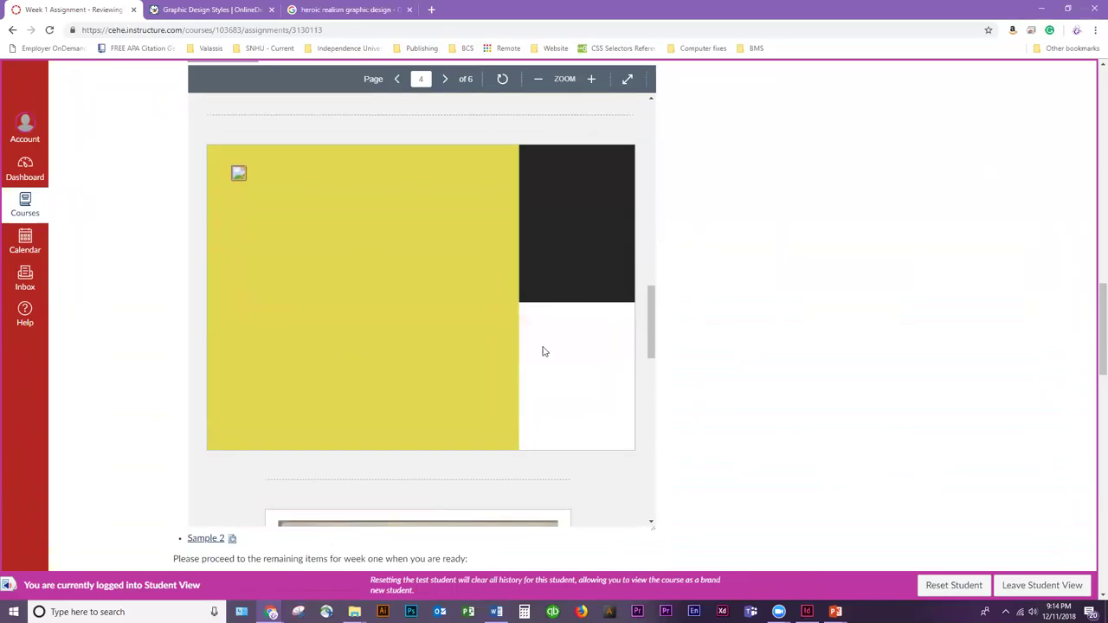
View the portrait-oriented Early Modern card's front and its color scheme back in the Sample 1 preview
scroll(614, 378, "down", 5)
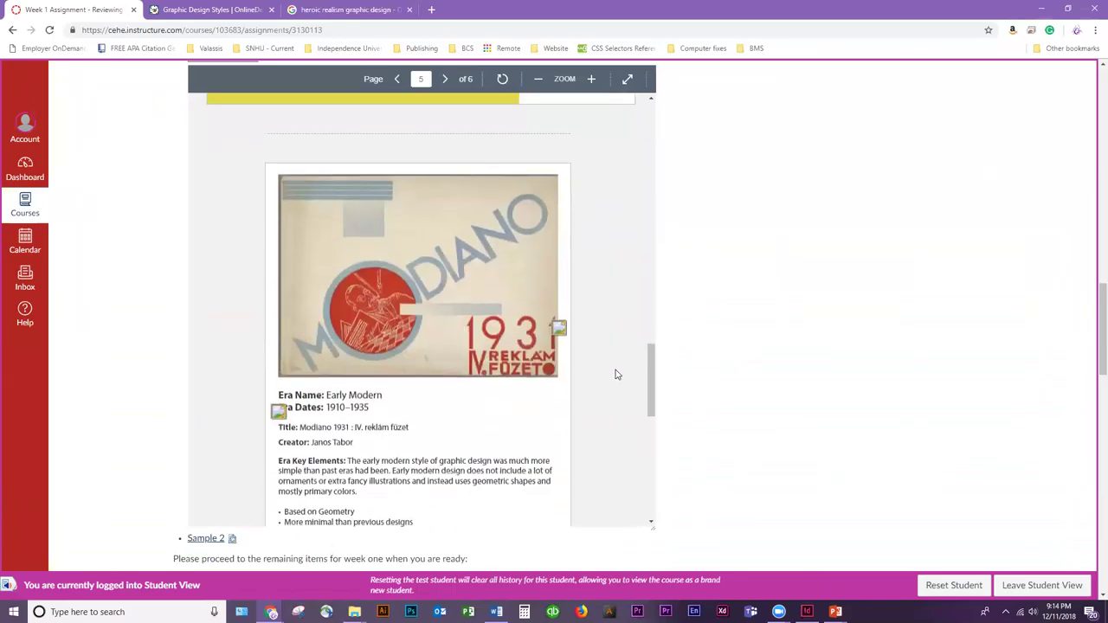
scroll(617, 372, "down", 1)
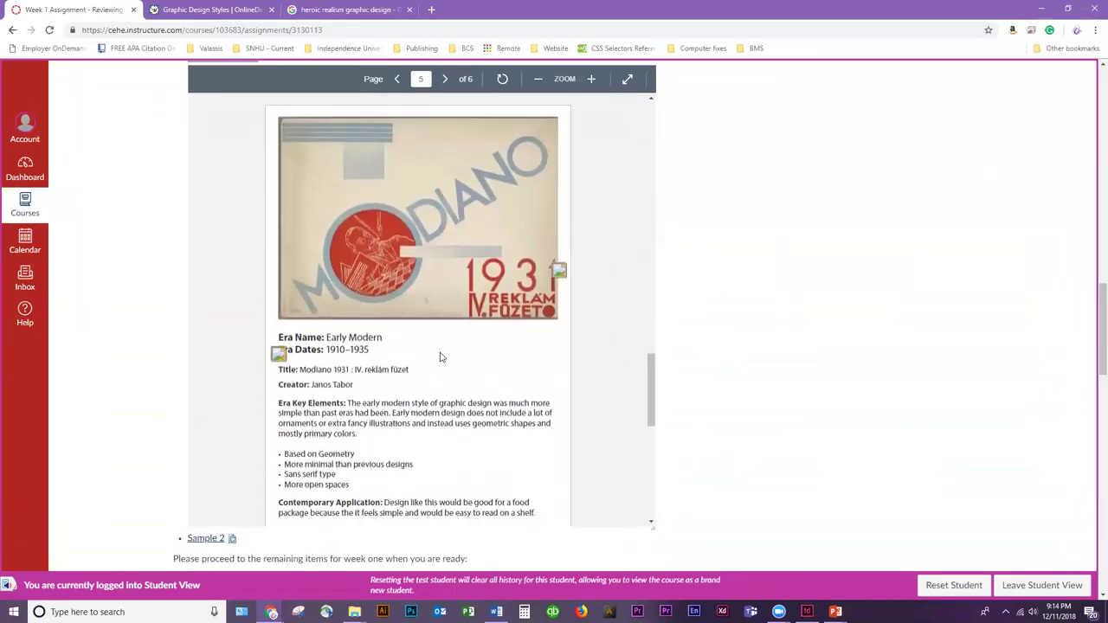
scroll(439, 358, "down", 1)
scroll(448, 339, "up", 1)
scroll(417, 276, "down", 8)
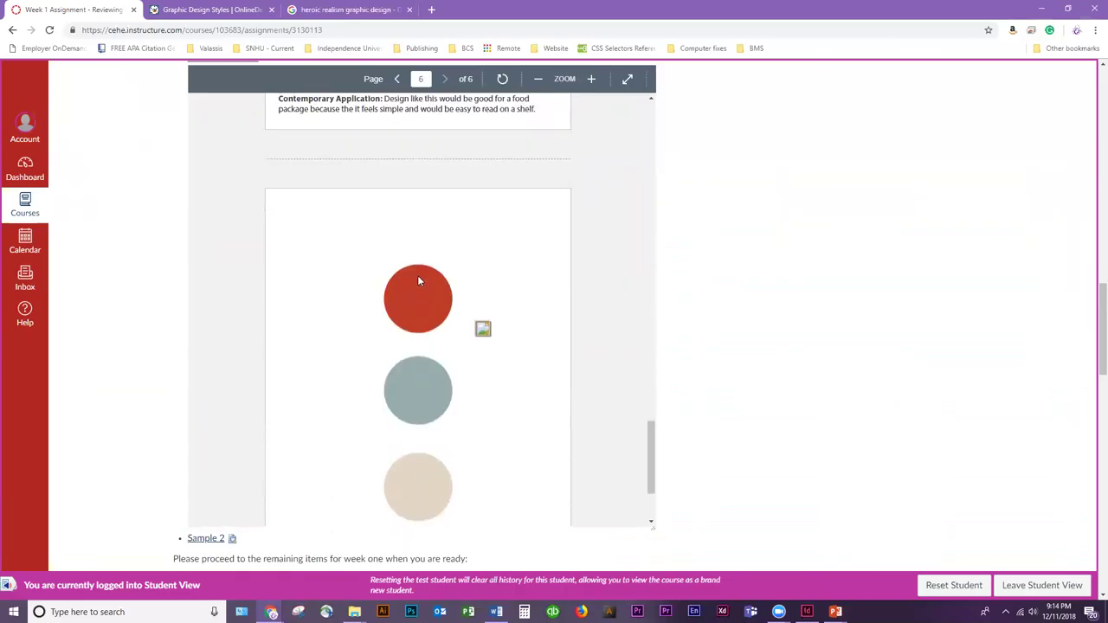
Compare the Early Modern card's artwork and text with the three color circles on its back in the Sample 1 preview
scroll(417, 281, "down", 1)
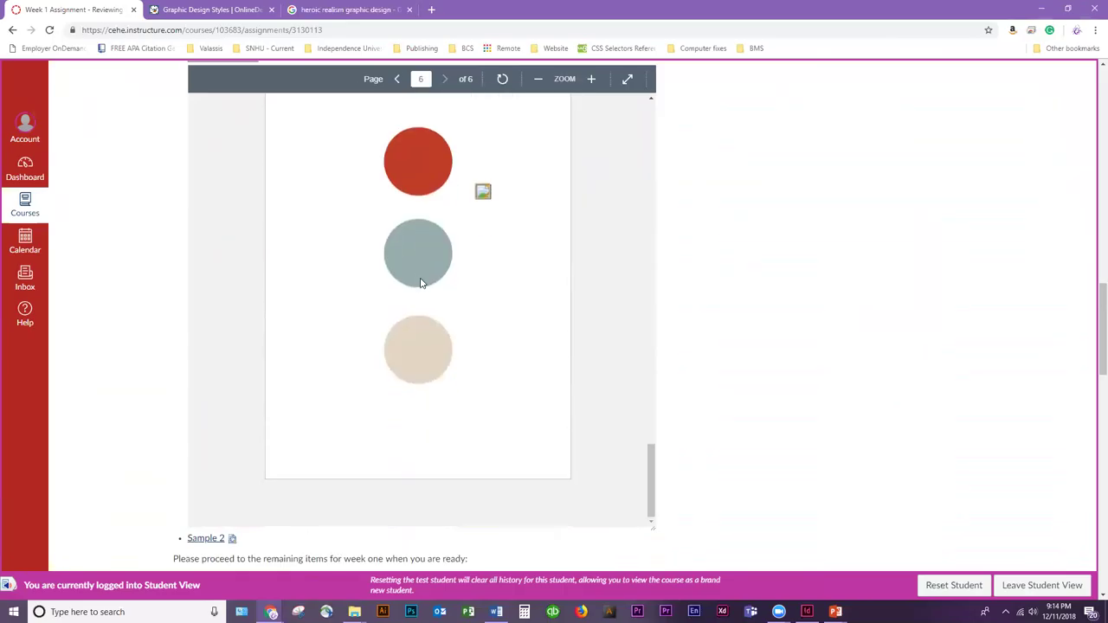
scroll(423, 283, "up", 8)
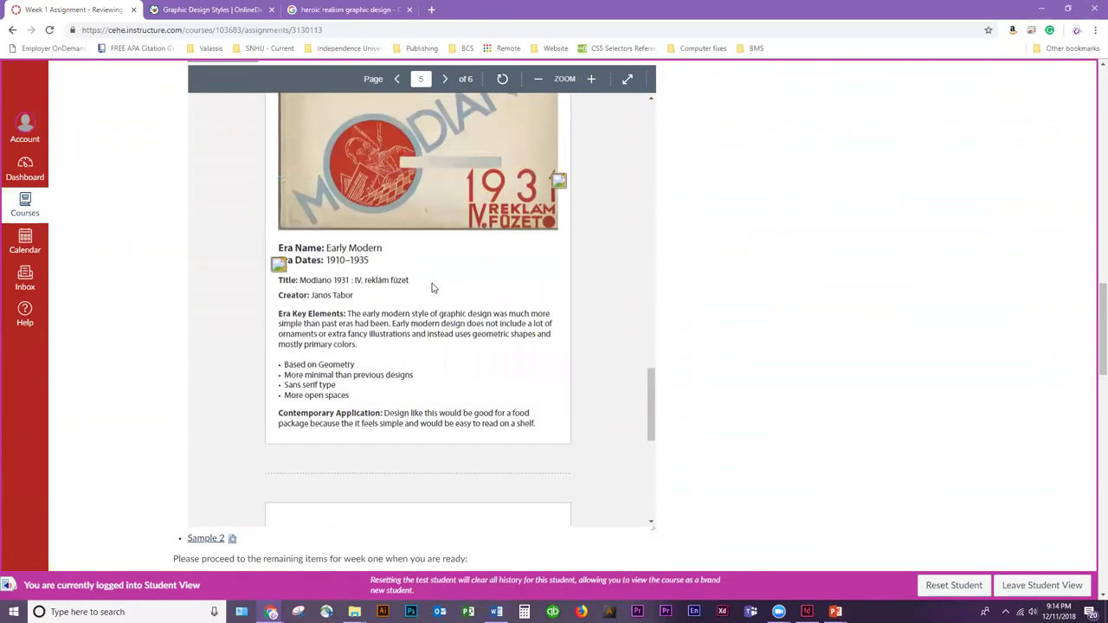
scroll(437, 385, "down", 4)
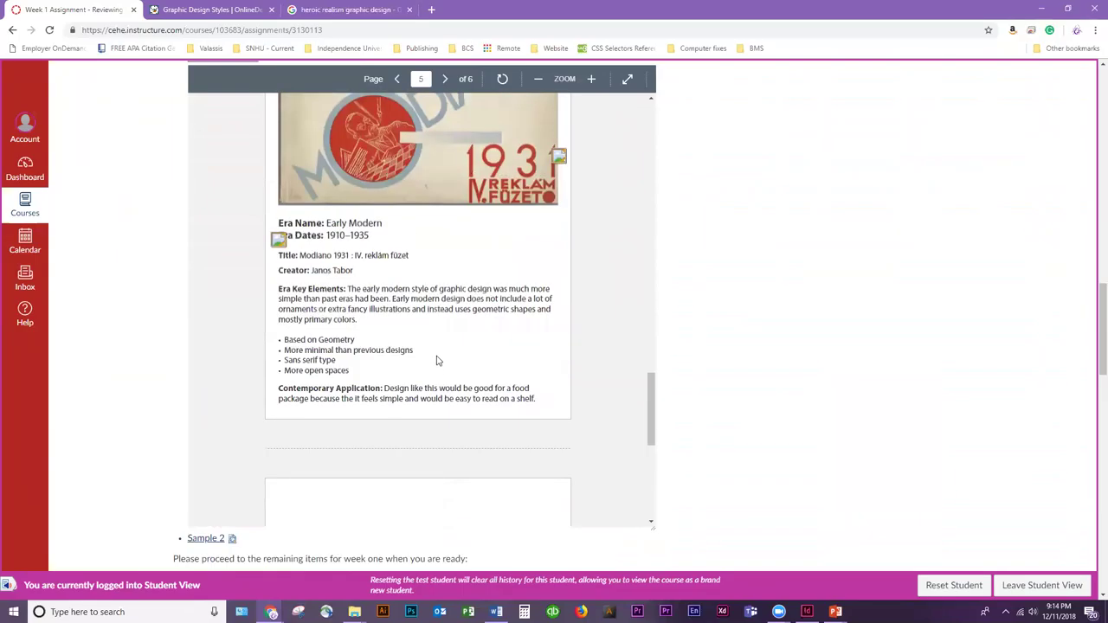
scroll(432, 479, "down", 5)
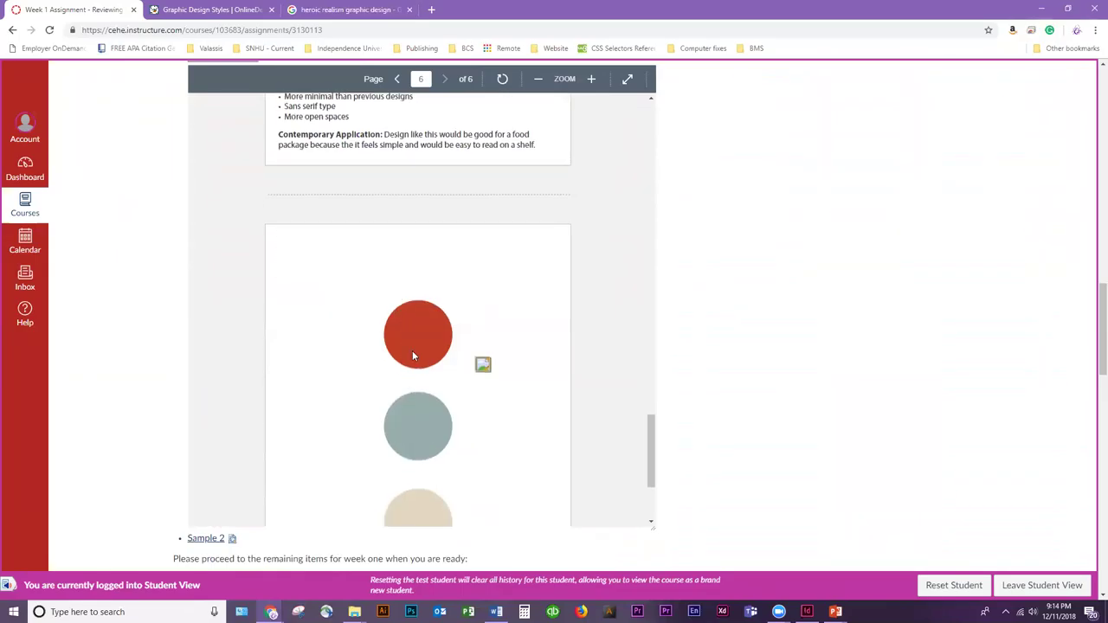
scroll(412, 406, "up", 8)
scroll(409, 356, "down", 3)
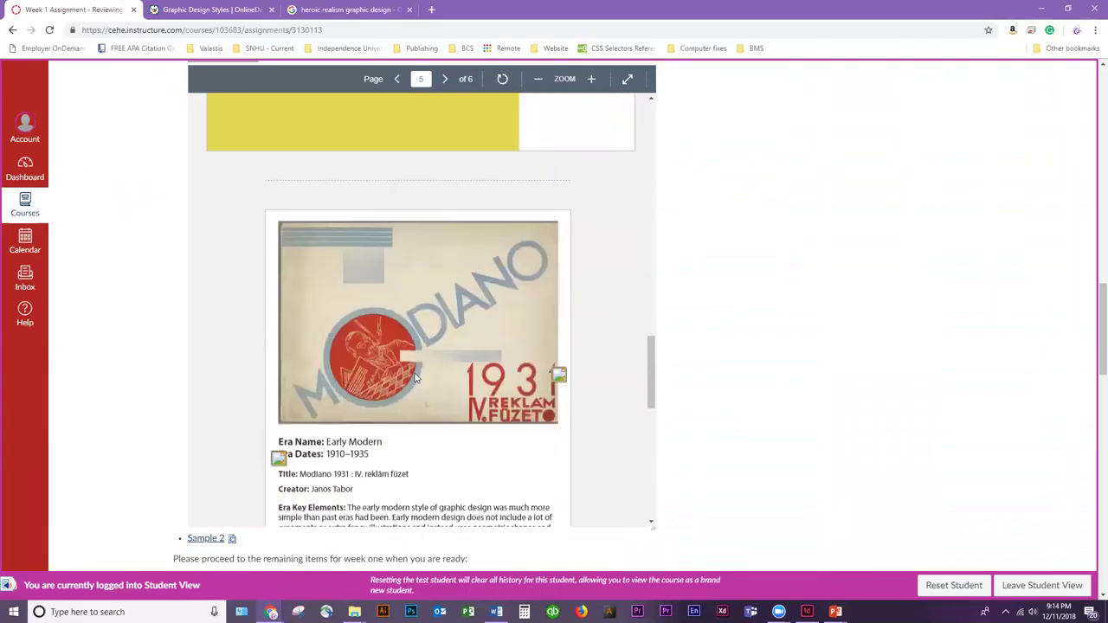
Return through the Post-Modern card to the Victorian card and its color scheme back in the Sample 1 preview
scroll(402, 313, "up", 12)
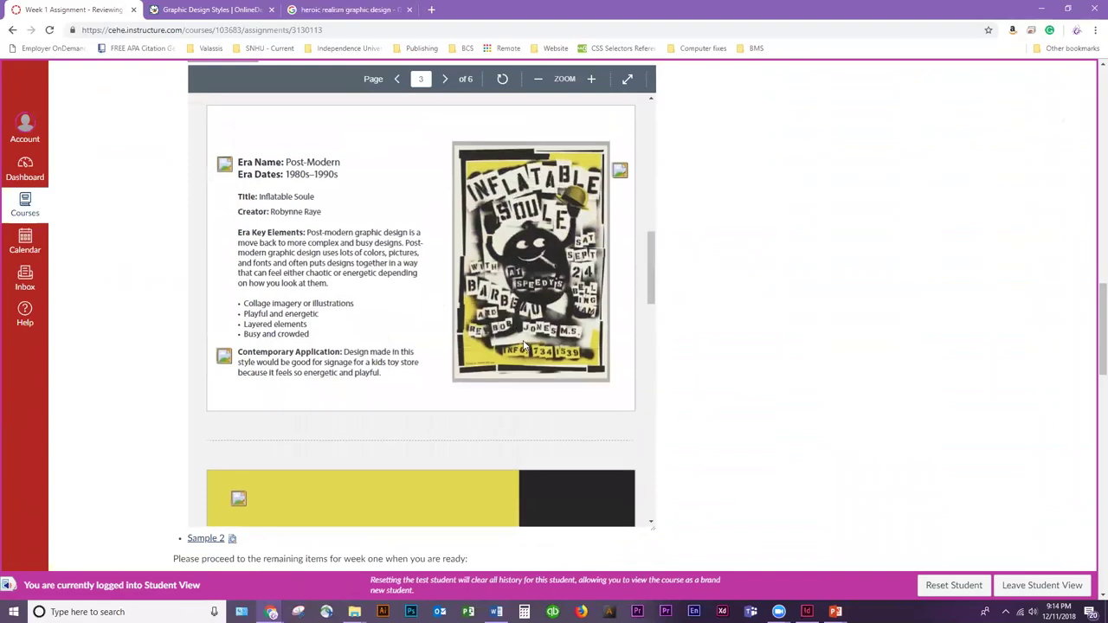
scroll(528, 329, "up", 6)
scroll(524, 337, "up", 1)
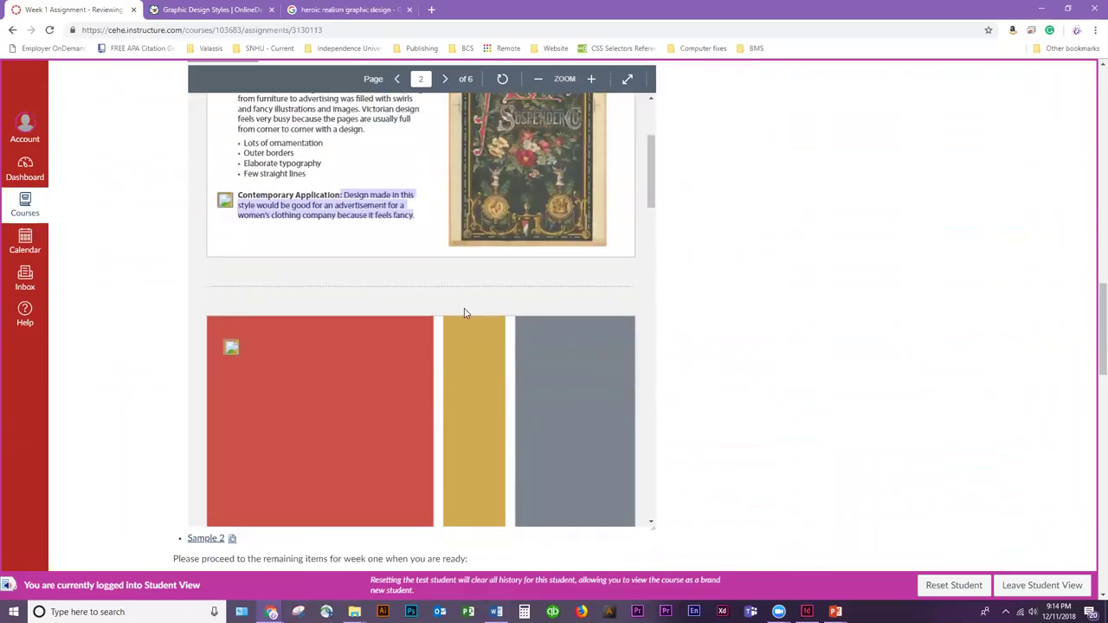
Switch to InDesign and start a new document with its units set to inches
left_click(1042, 9)
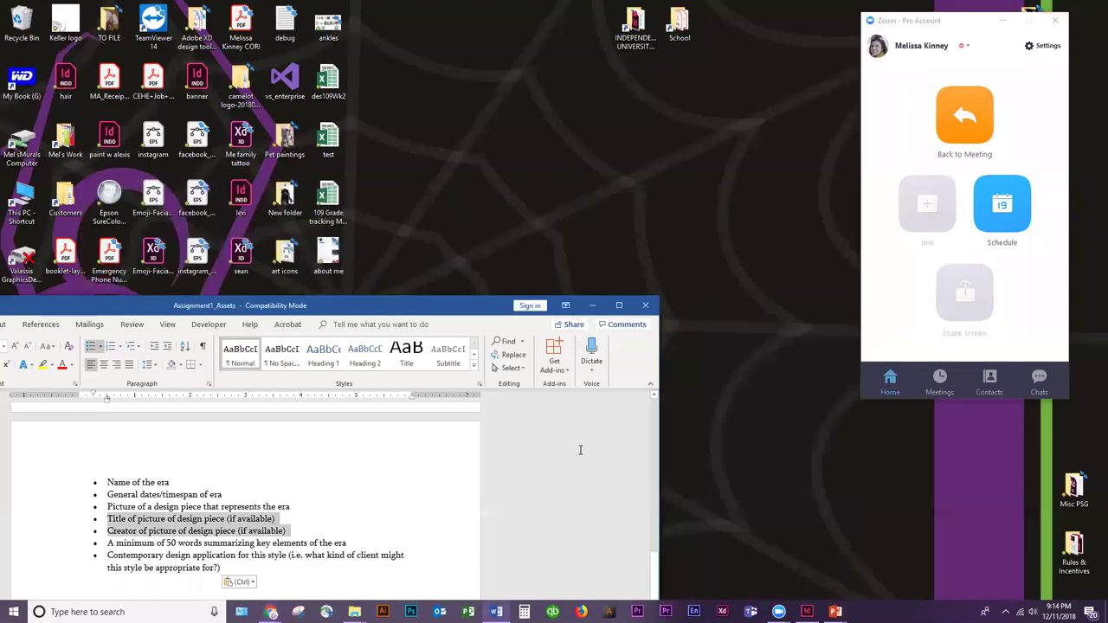
left_click(807, 612)
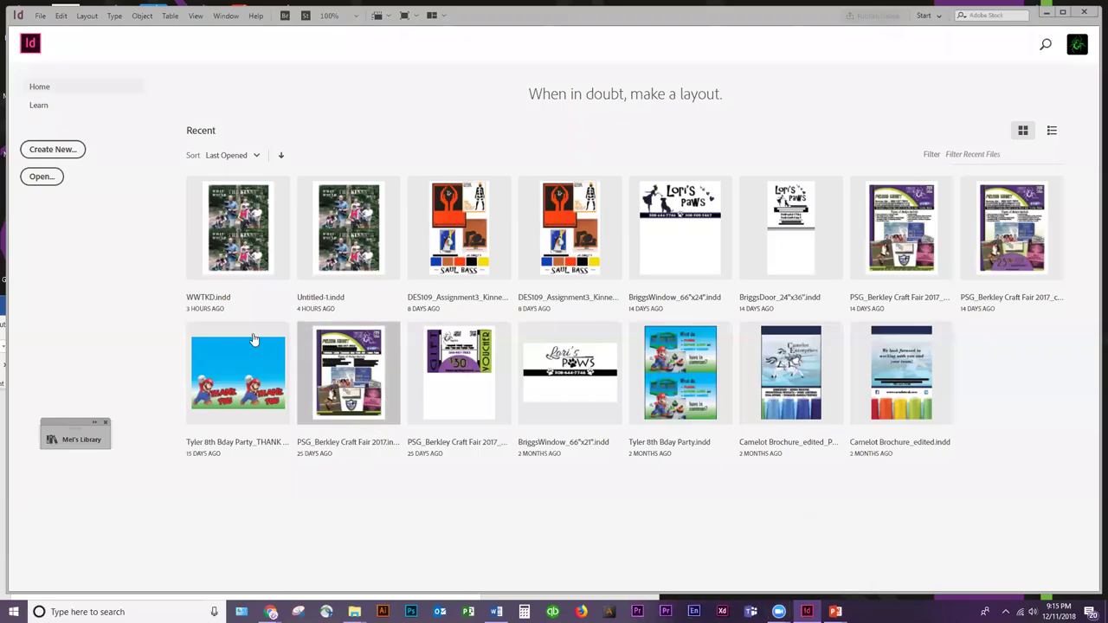
left_click_drag(72, 428, 56, 543)
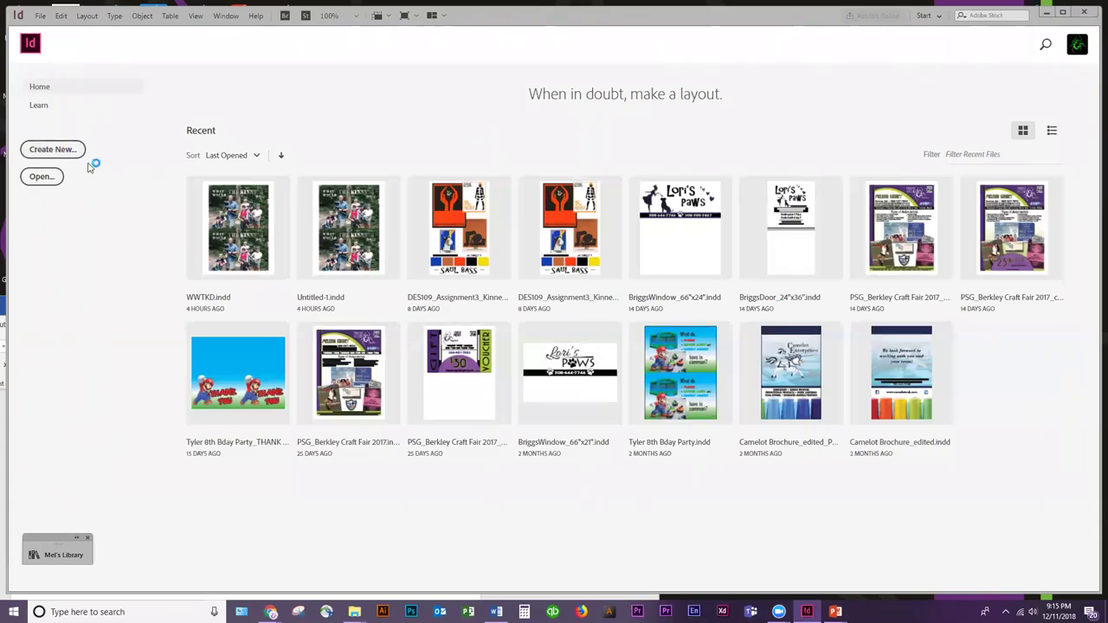
key("ctrl+n")
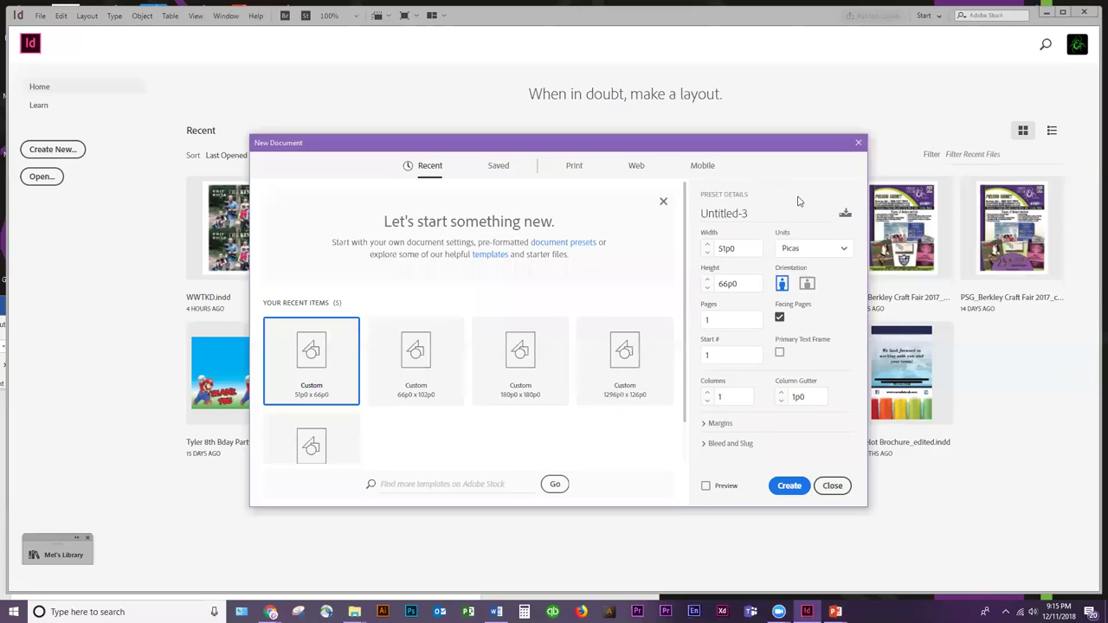
left_click(843, 251)
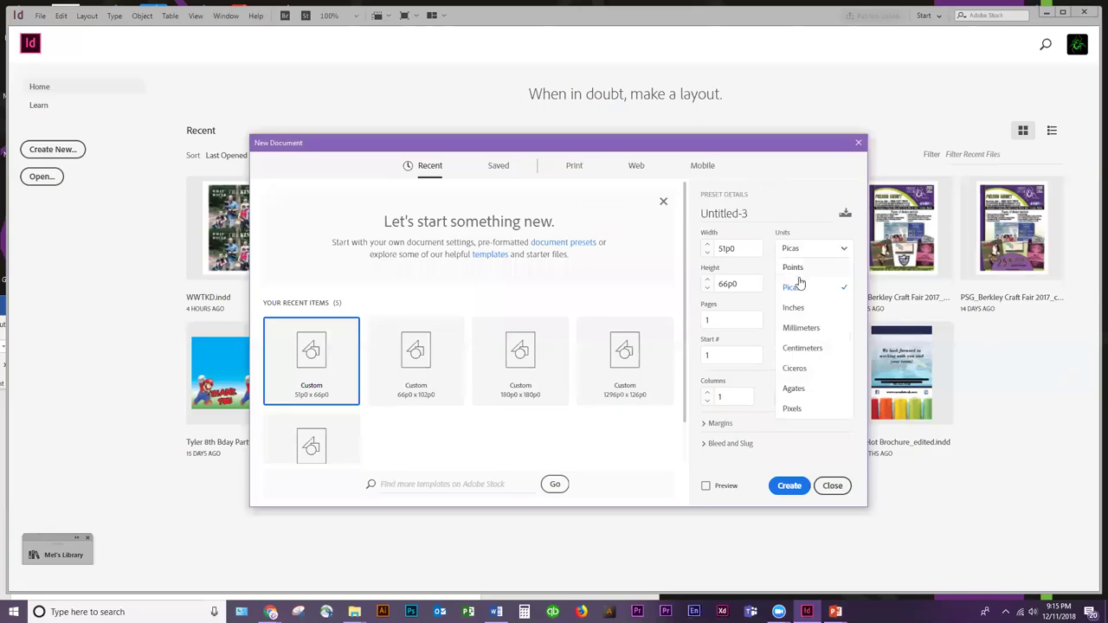
left_click(795, 312)
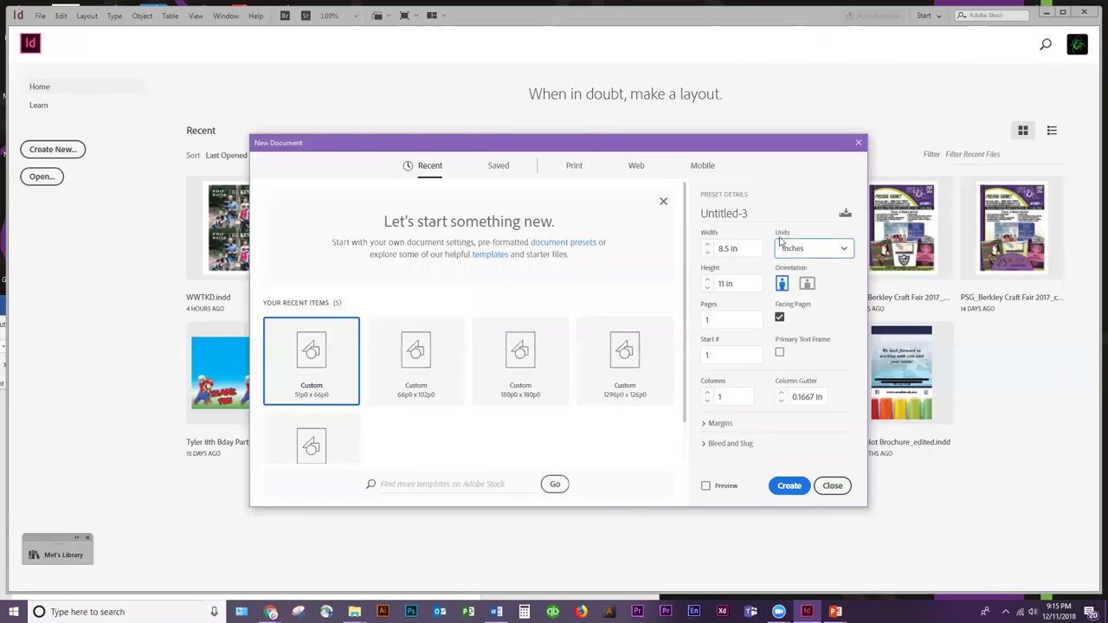
left_click(805, 254)
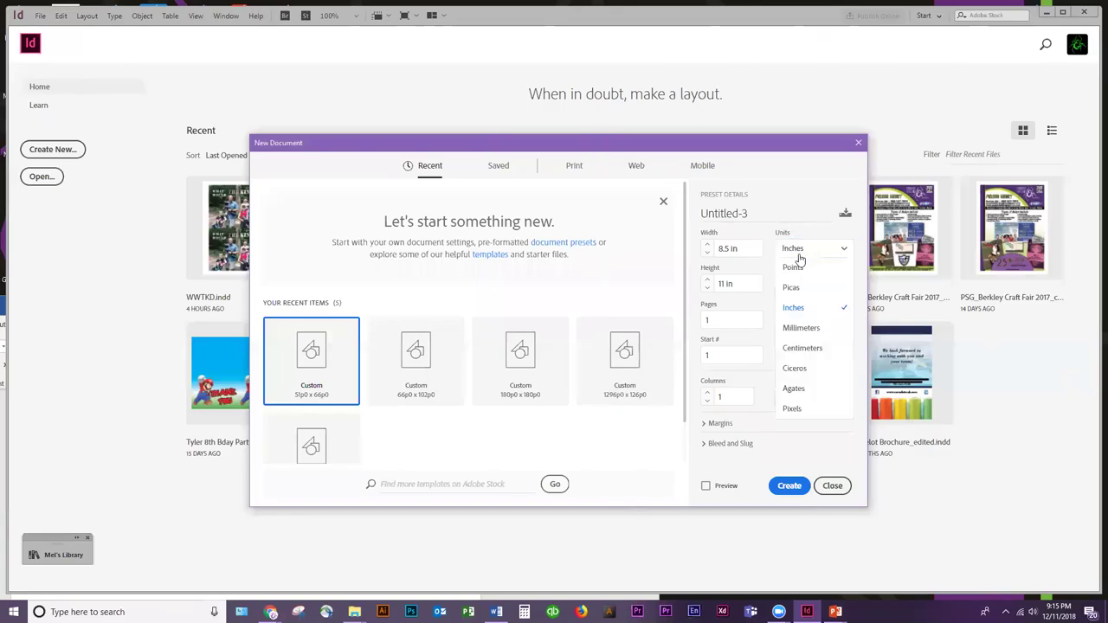
left_click(794, 215)
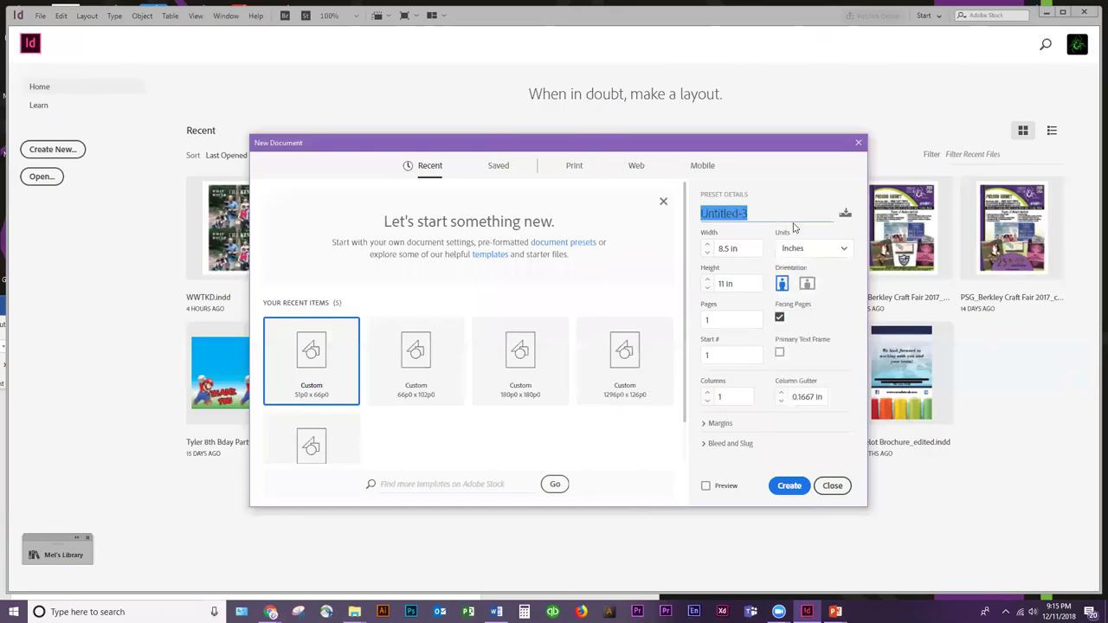
Set the new document to 7 in wide by 5 in high in landscape orientation and create it
left_click(718, 249)
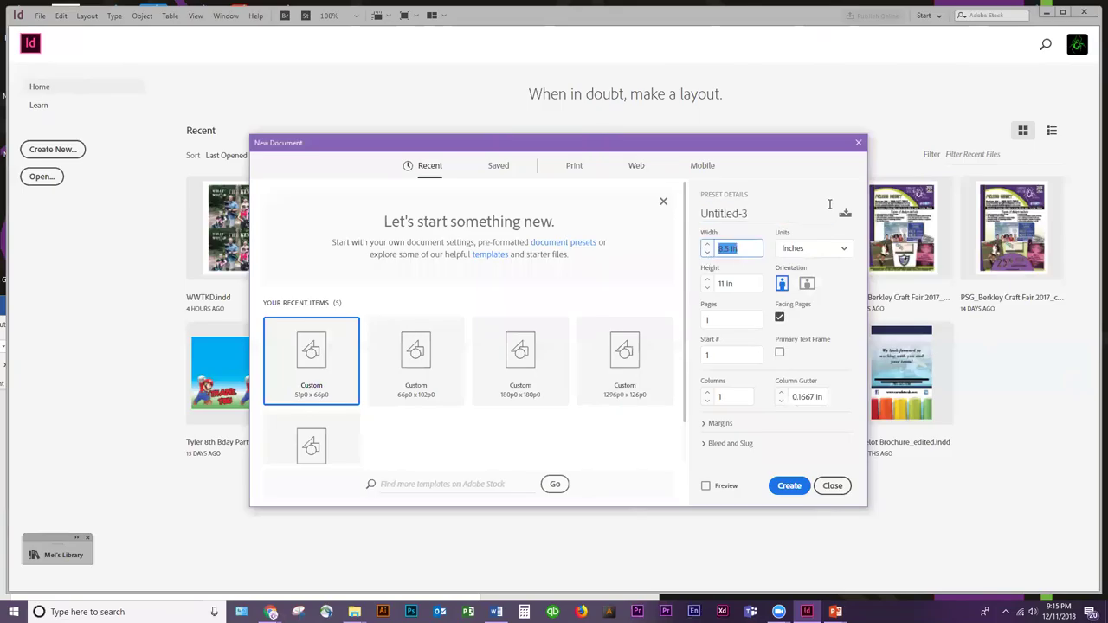
type("7")
key("Tab")
type("5")
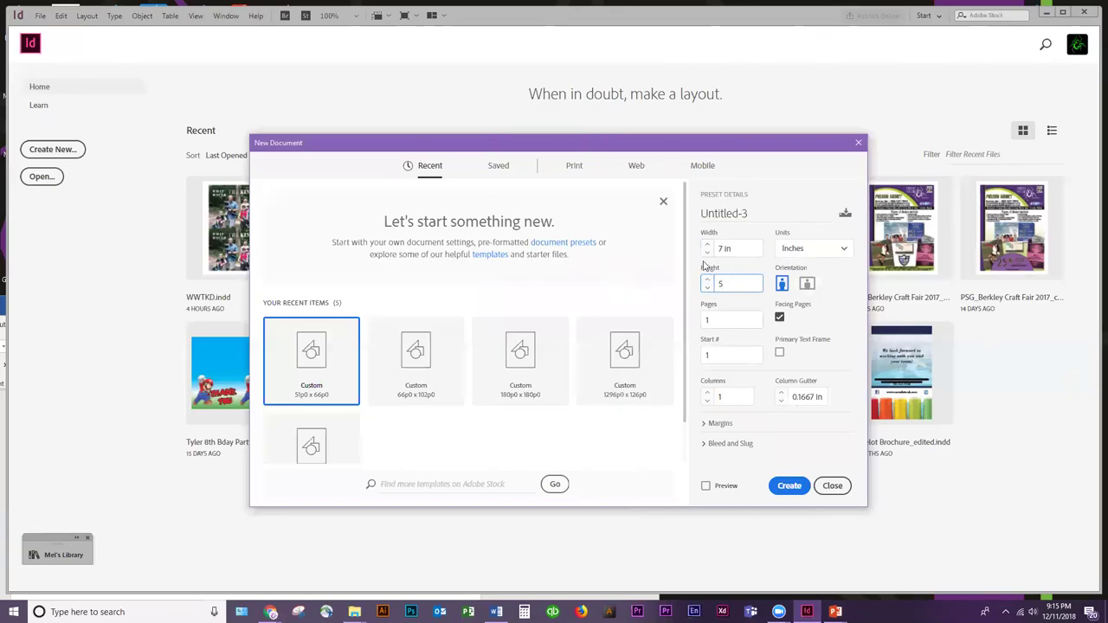
left_click(789, 487)
left_click(807, 284)
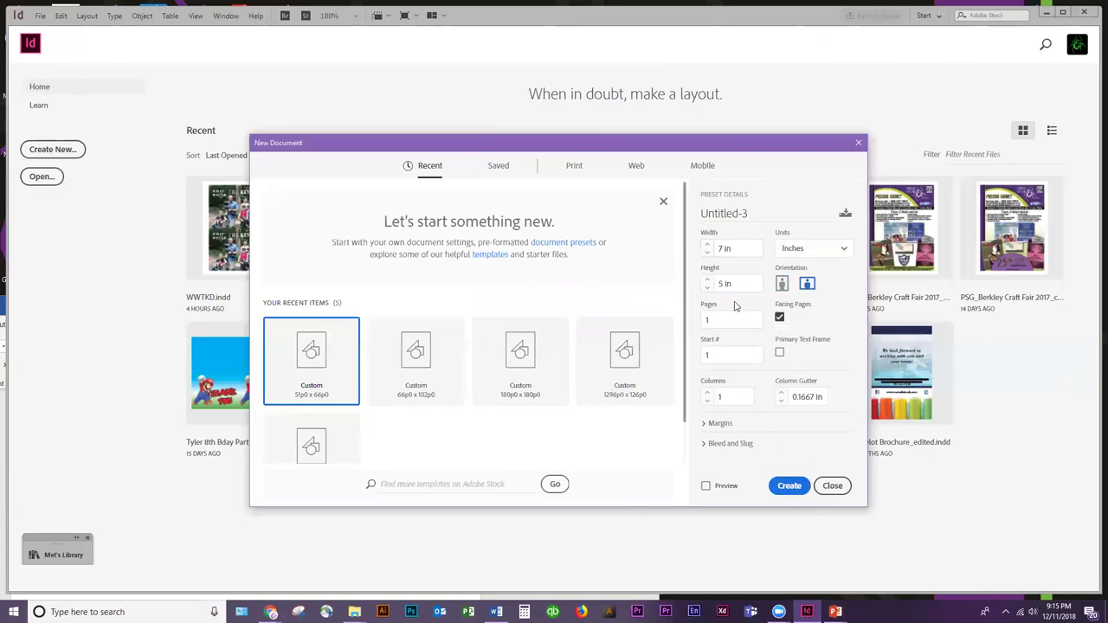
left_click(784, 489)
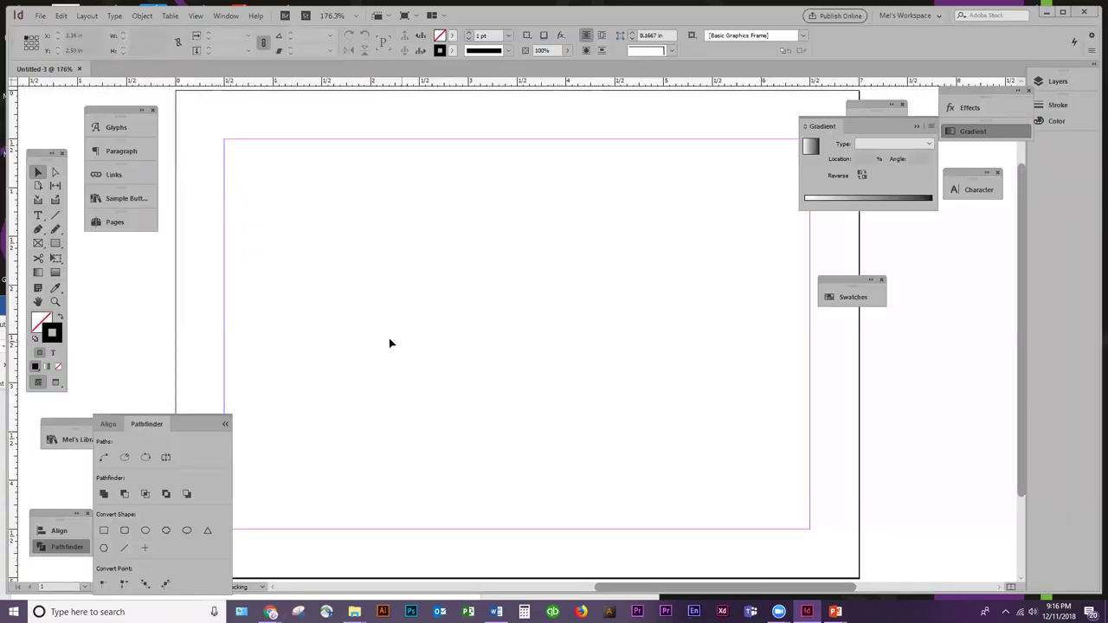
Add two more blank pages after page 1 of the flashcard document
key("ctrl+minus")
key("ctrl+minus")
key("ctrl+minus")
key("ctrl+minus")
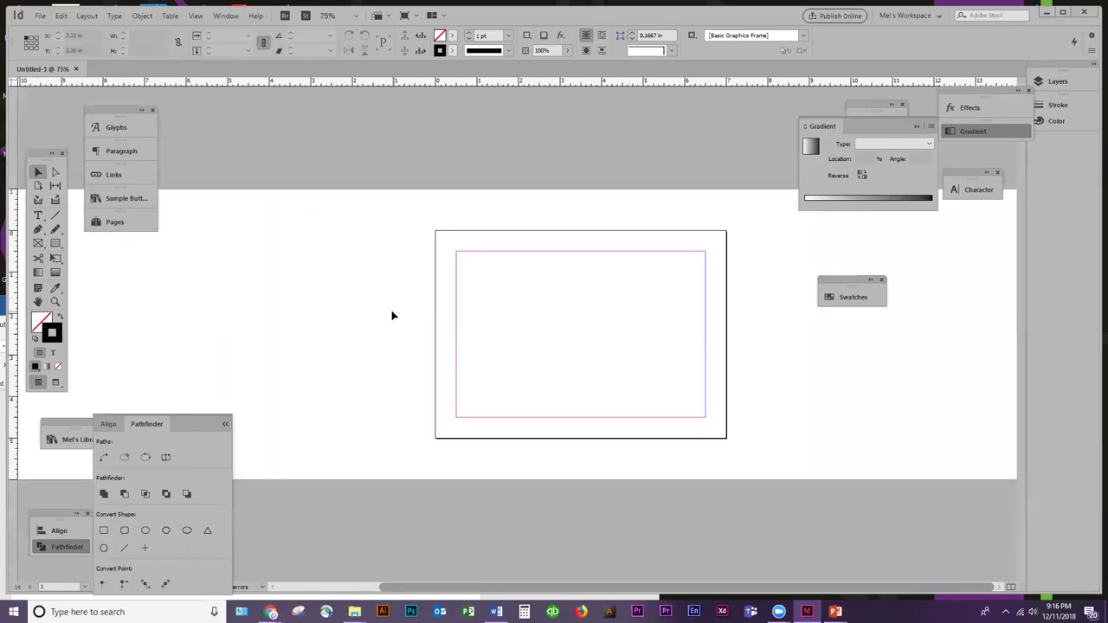
left_click(117, 224)
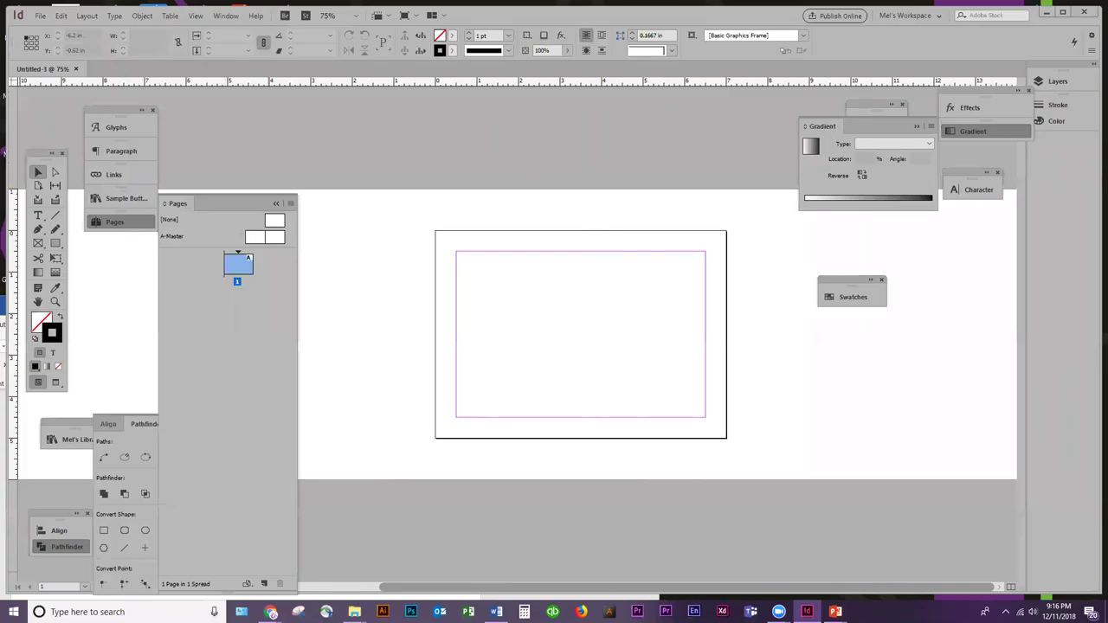
left_click(264, 584)
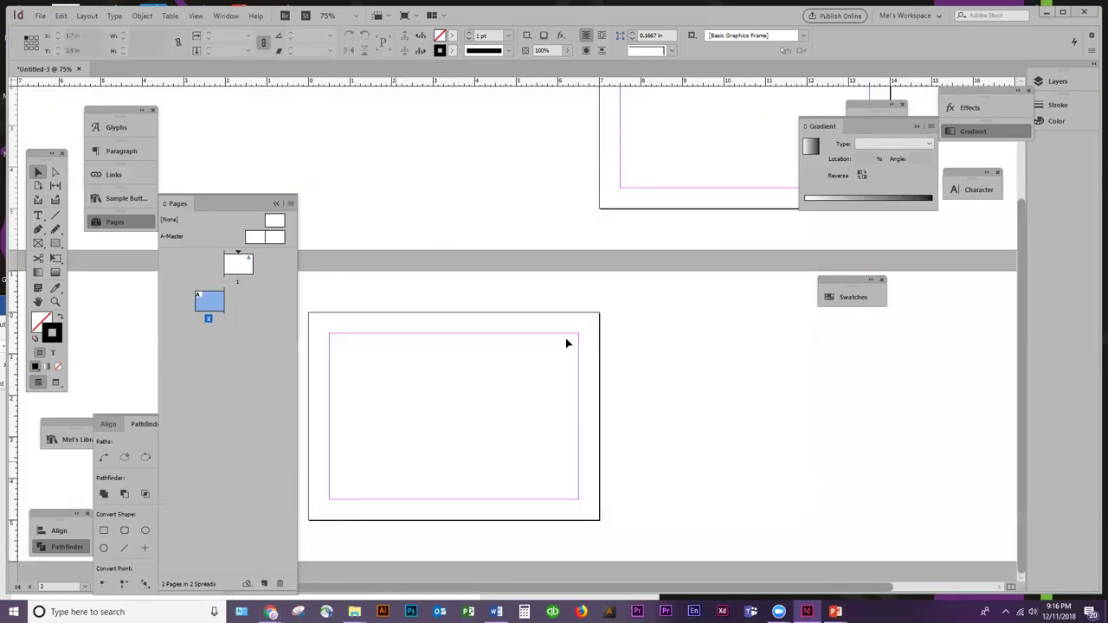
left_click(264, 584)
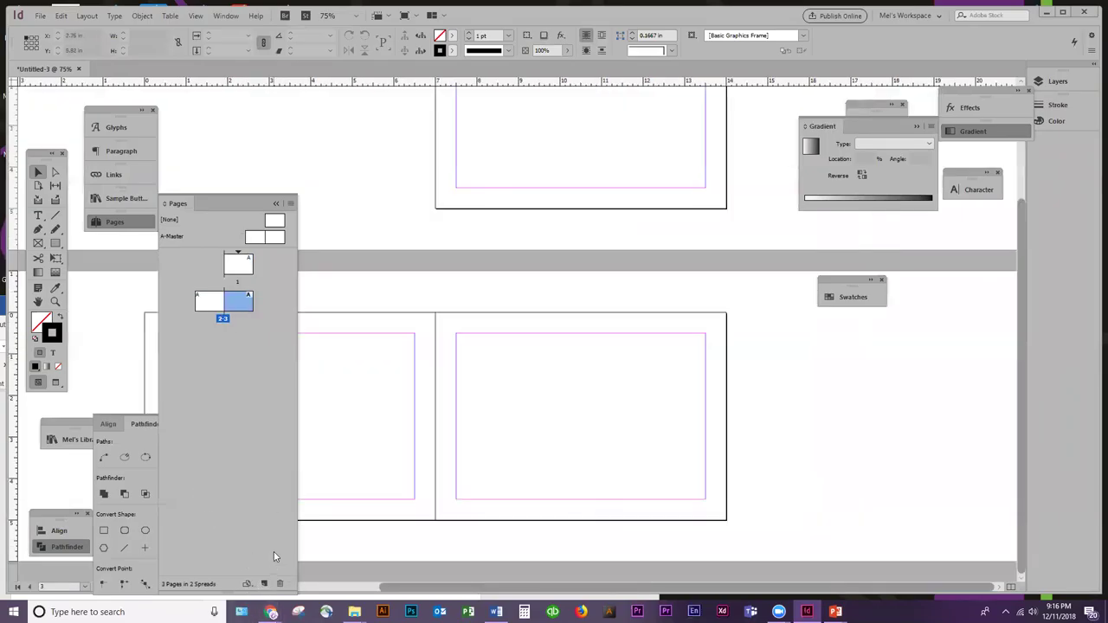
left_click(222, 350)
left_click(40, 16)
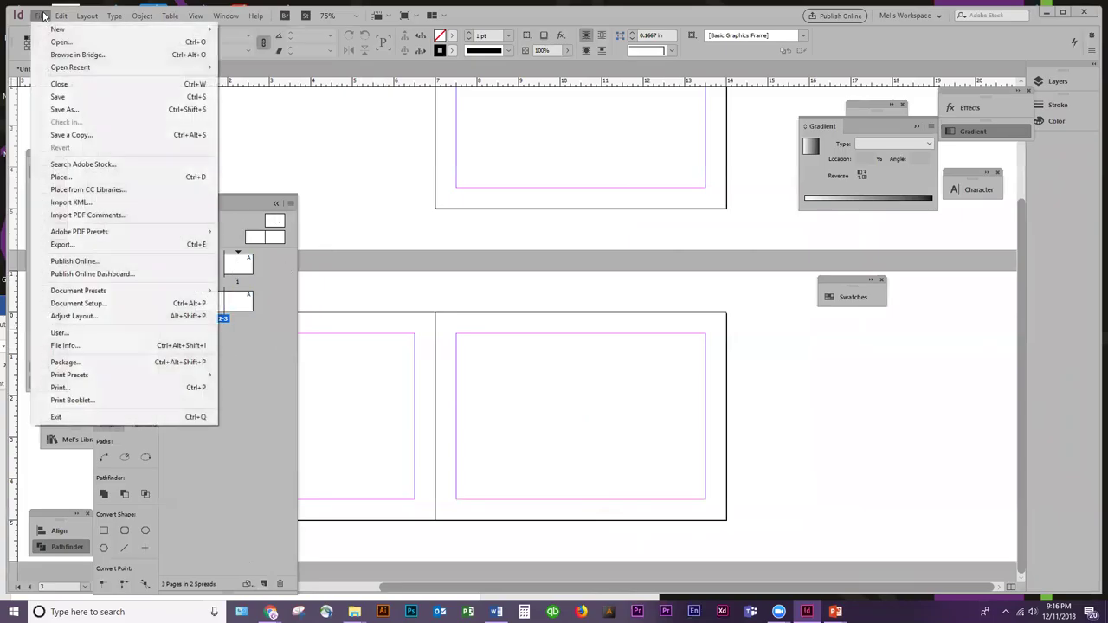
mouse_move(62, 18)
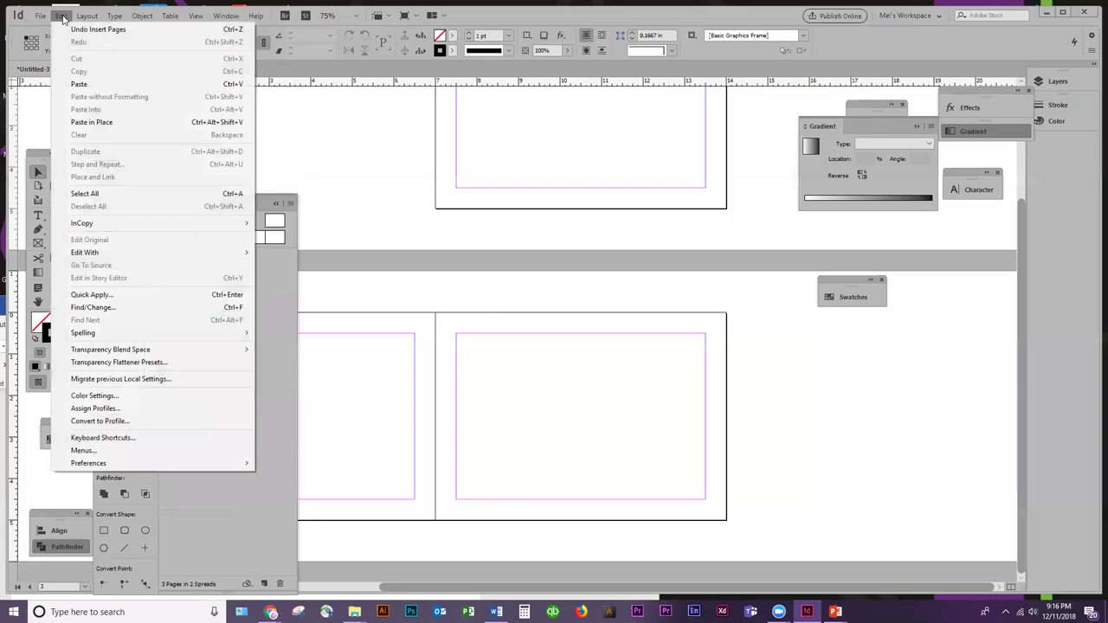
left_click(298, 335)
left_click(291, 205)
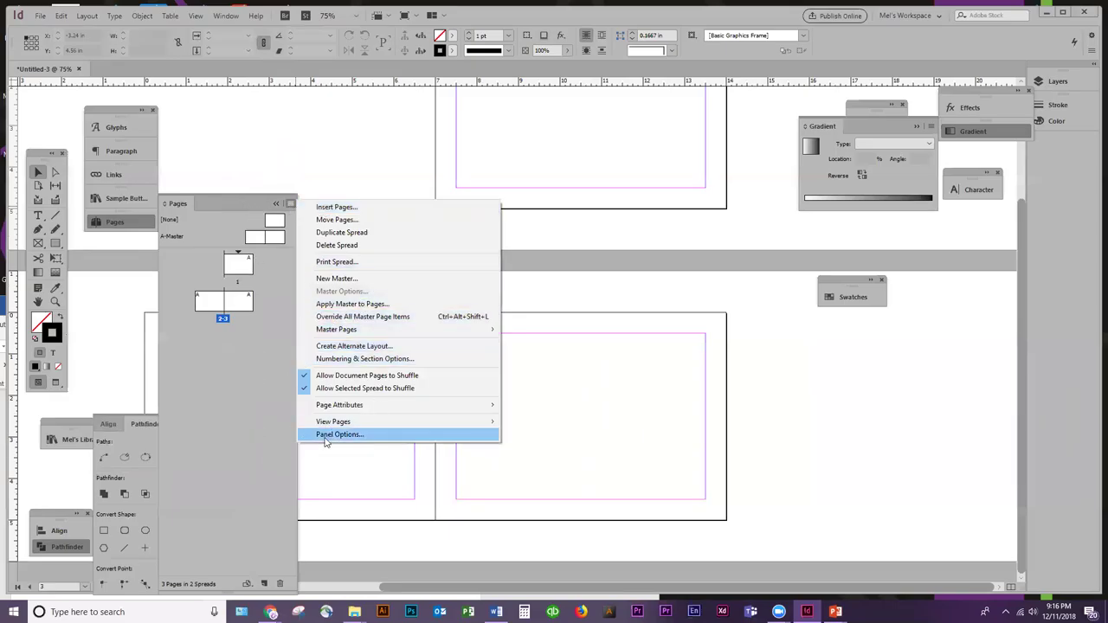
left_click(57, 15)
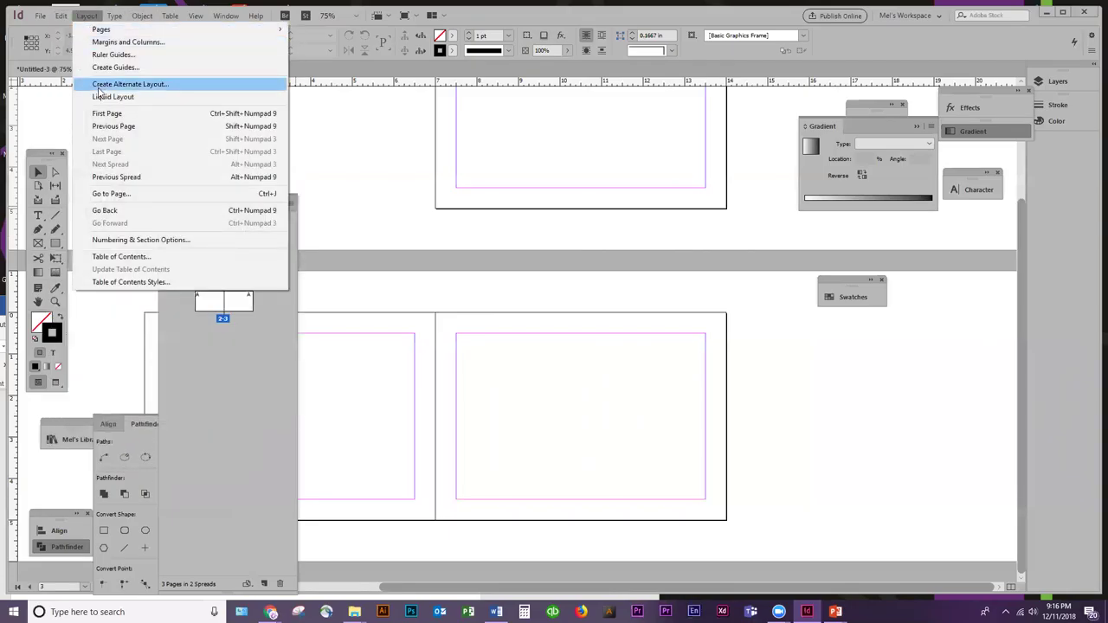
mouse_move(100, 35)
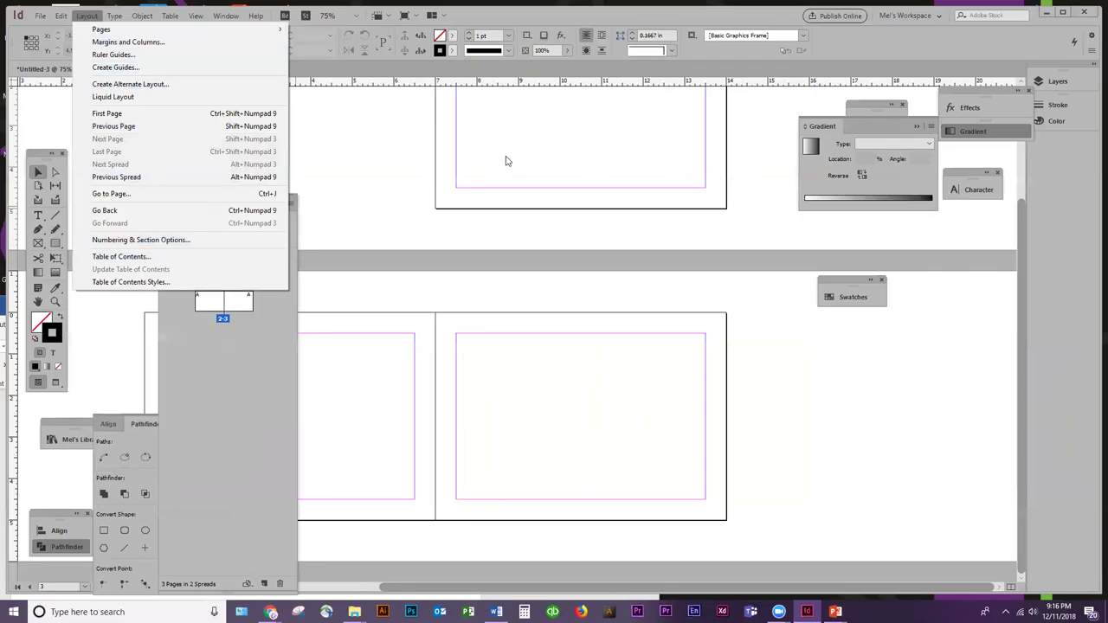
left_click(362, 167)
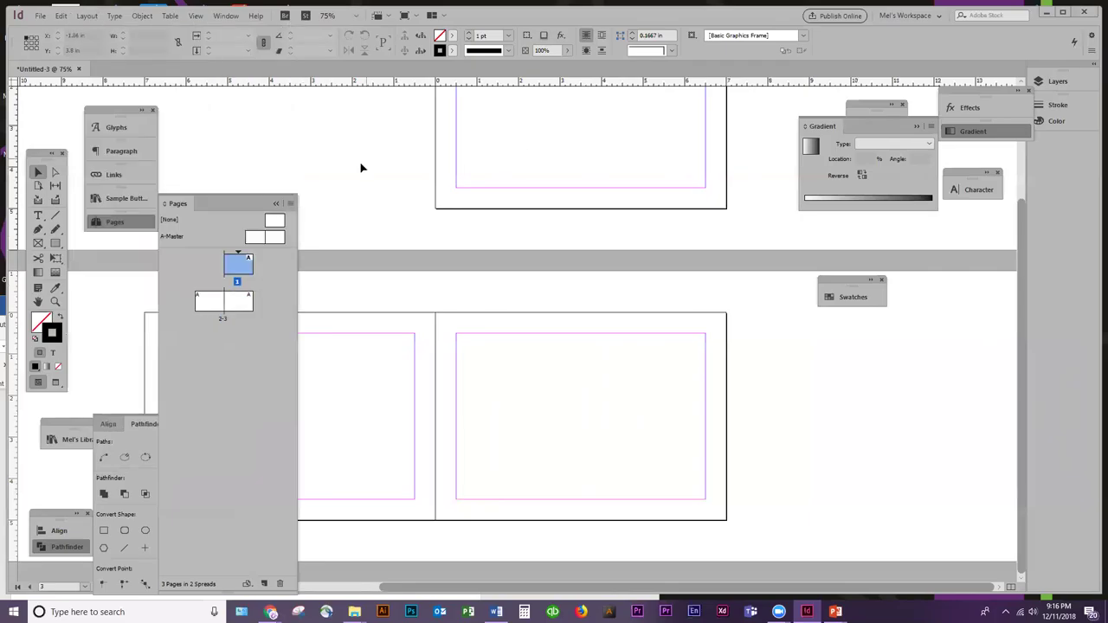
Review the page count, facing pages, size and margin settings in Document Setup and close it without changes
key("ctrl+alt+p")
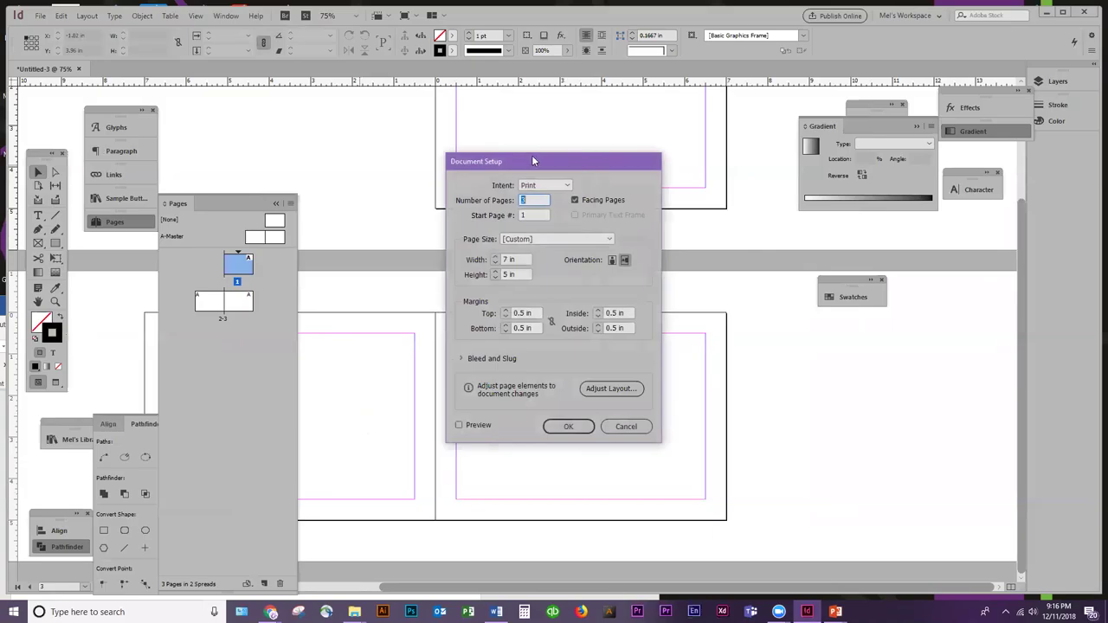
left_click_drag(534, 162, 536, 128)
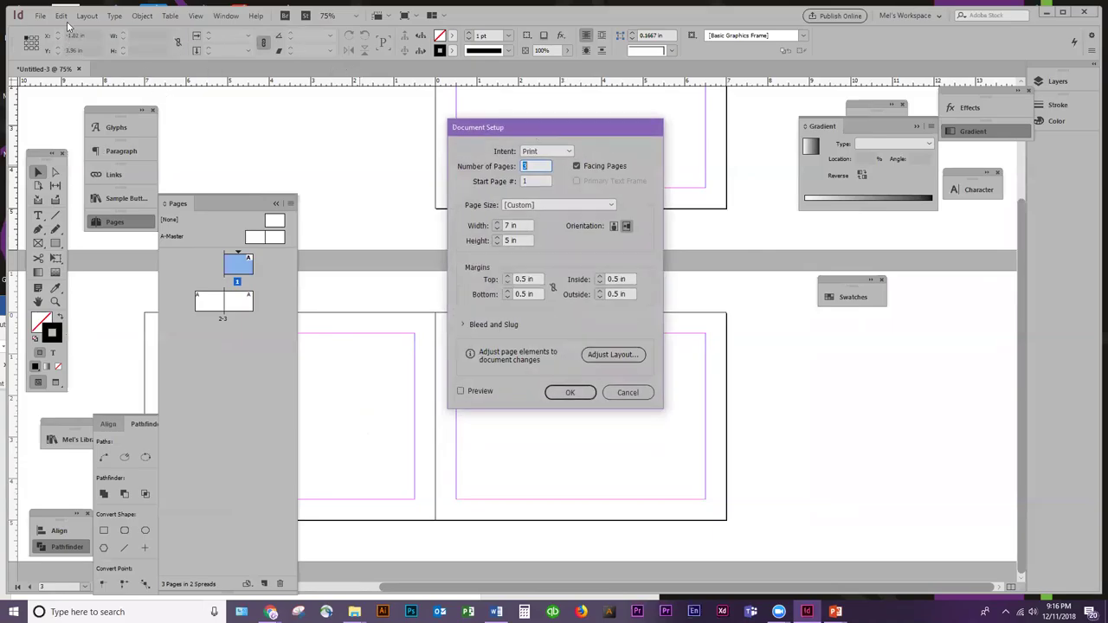
key("Escape")
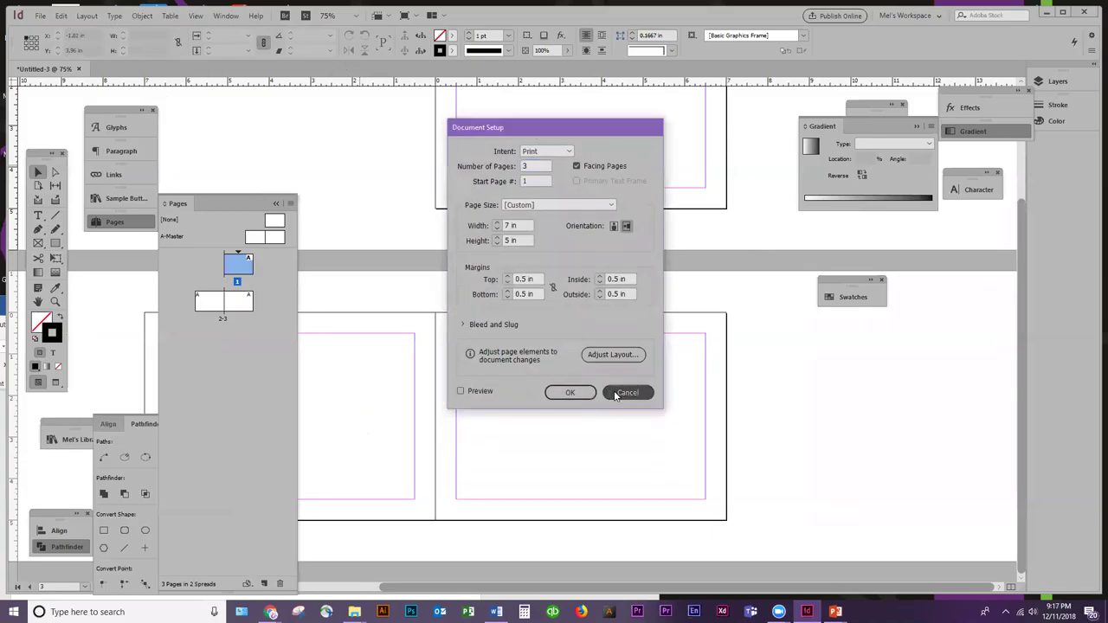
Try adding another page to the document, and undo the addition
left_click(88, 17)
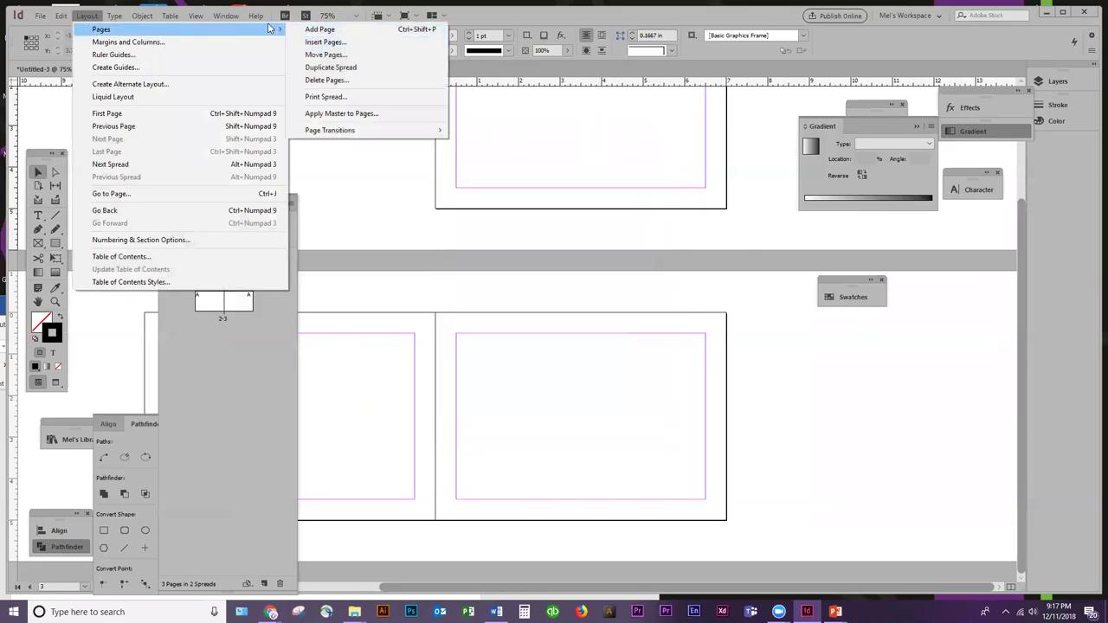
mouse_move(225, 33)
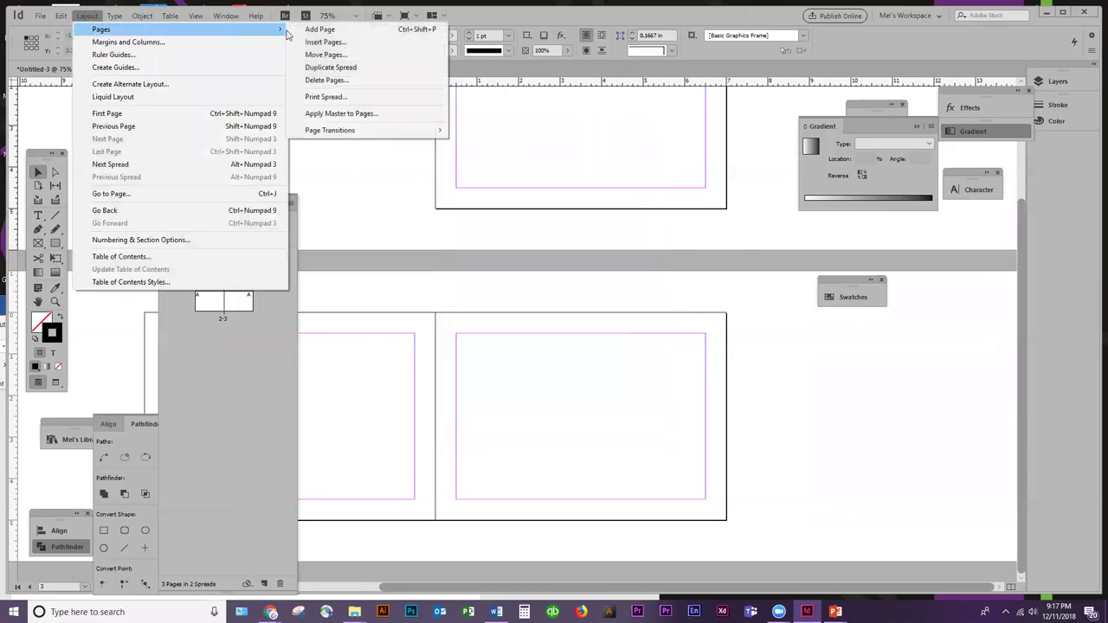
left_click(345, 30)
scroll(581, 433, "down", 4)
scroll(579, 426, "up", 4)
scroll(579, 433, "down", 1)
key("ctrl+z")
scroll(571, 481, "up", 5)
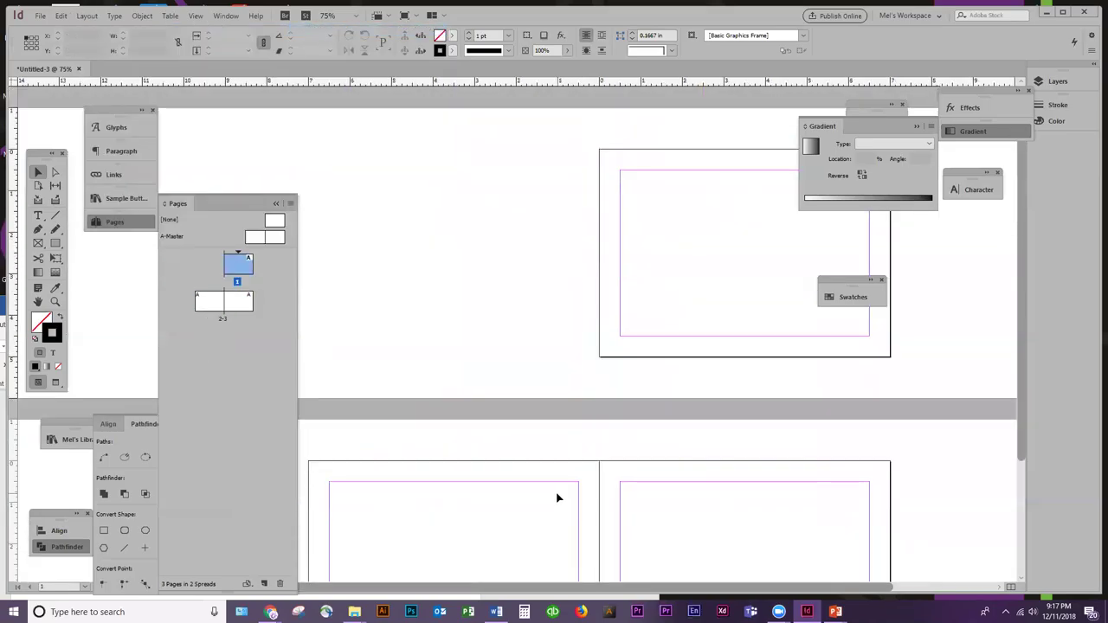
Set the document's start page number to 2 in Document Setup so it opens on a facing spread
key("ctrl+alt+p")
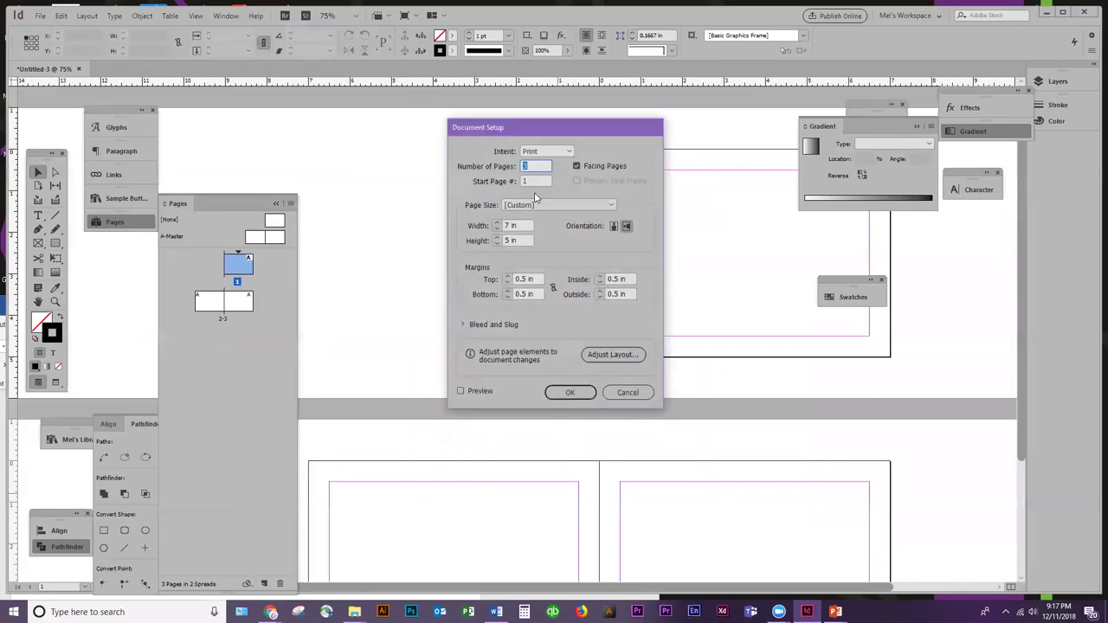
left_click_drag(449, 130, 341, 148)
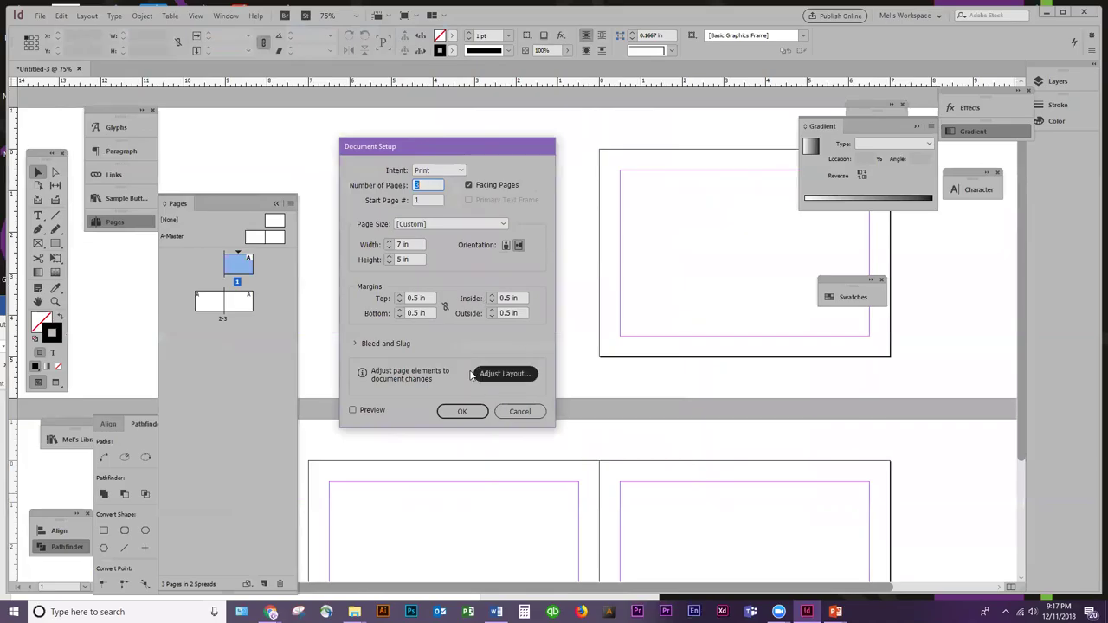
left_click(437, 199)
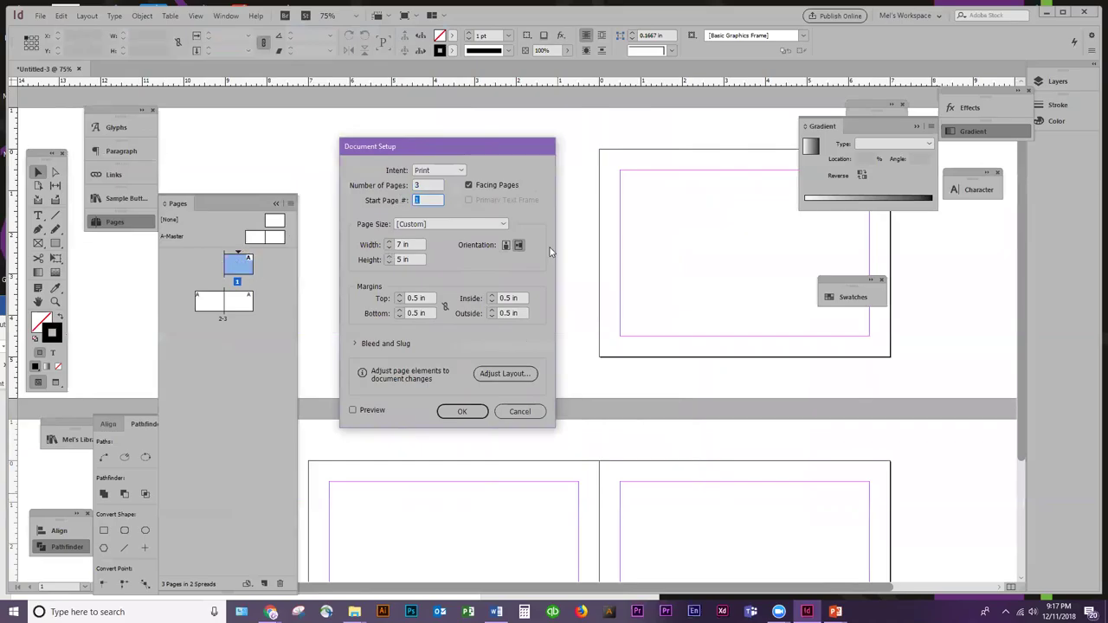
left_click(448, 410)
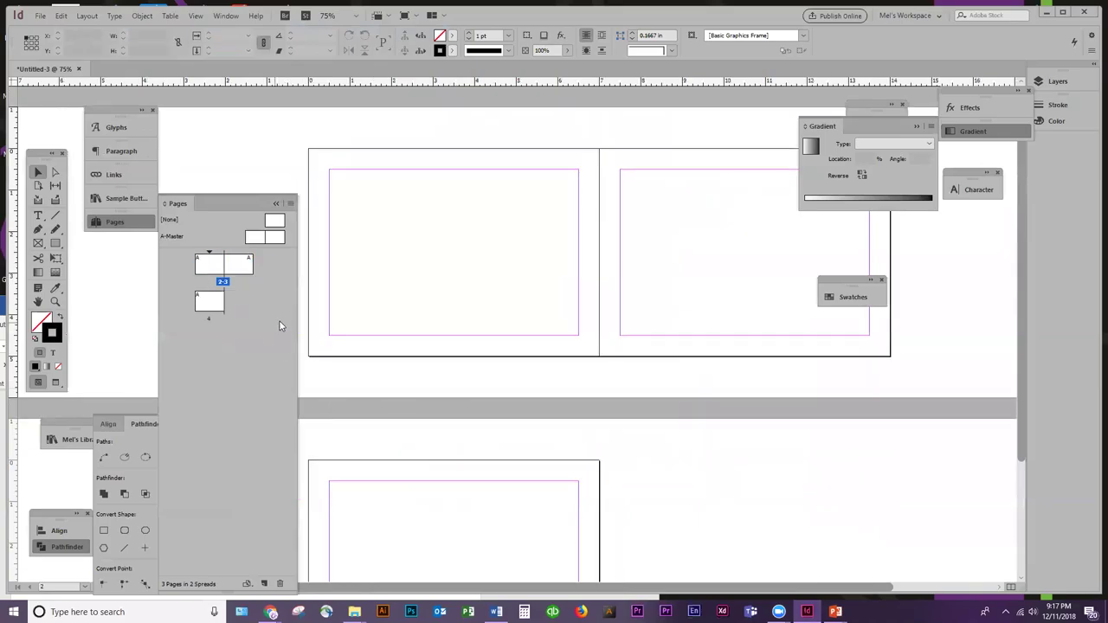
Delete page 4 from the document, leaving only the 2-3 spread, and collapse the page list
left_click(210, 305)
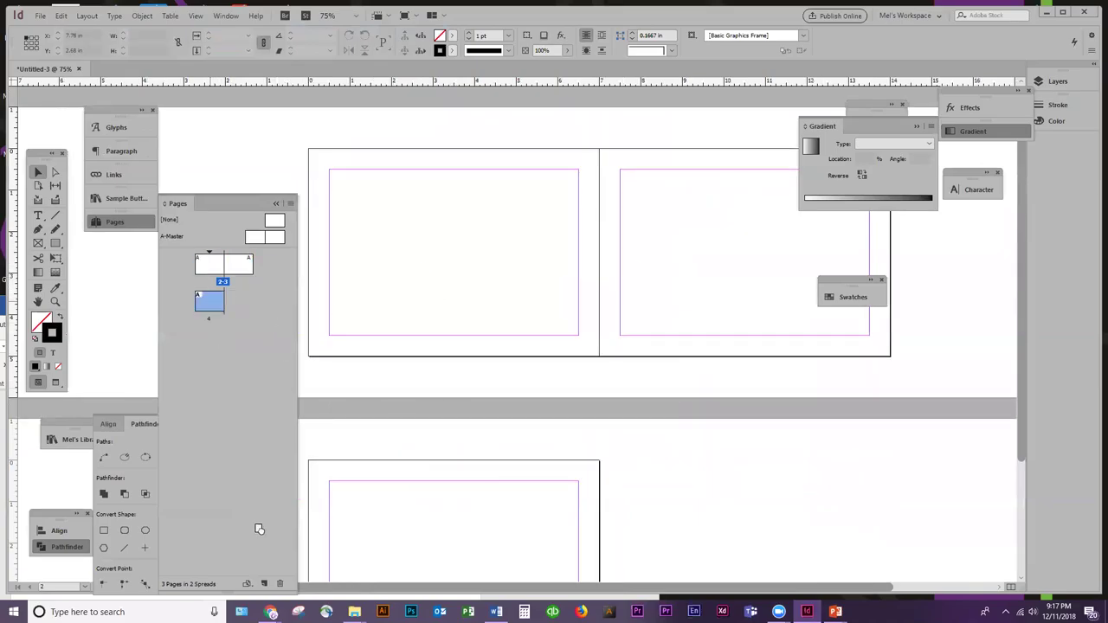
left_click(279, 583)
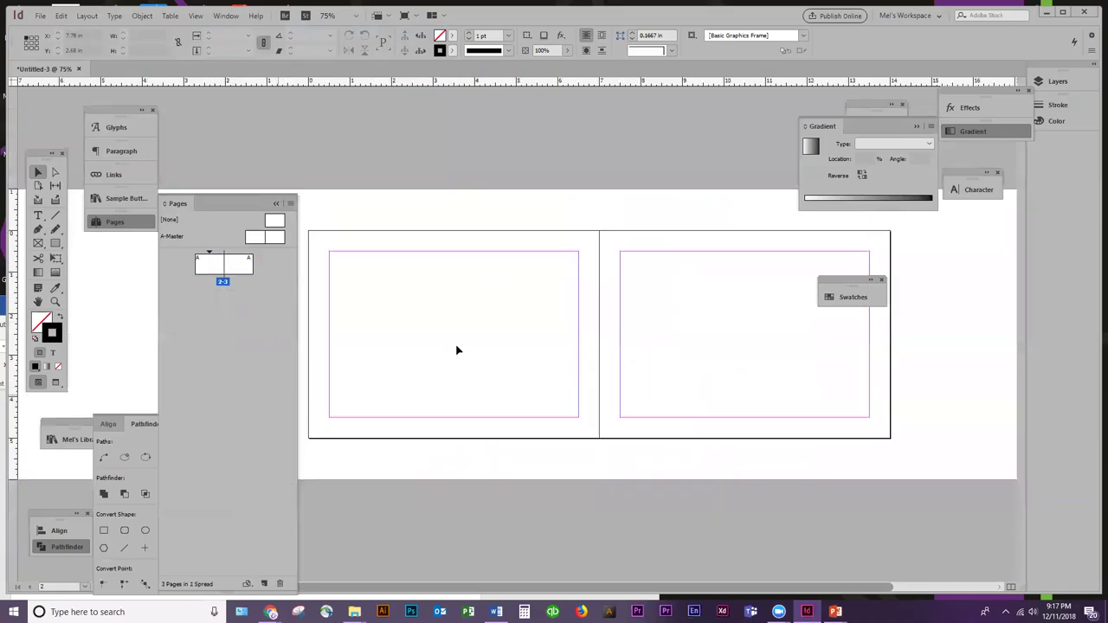
left_click(277, 206)
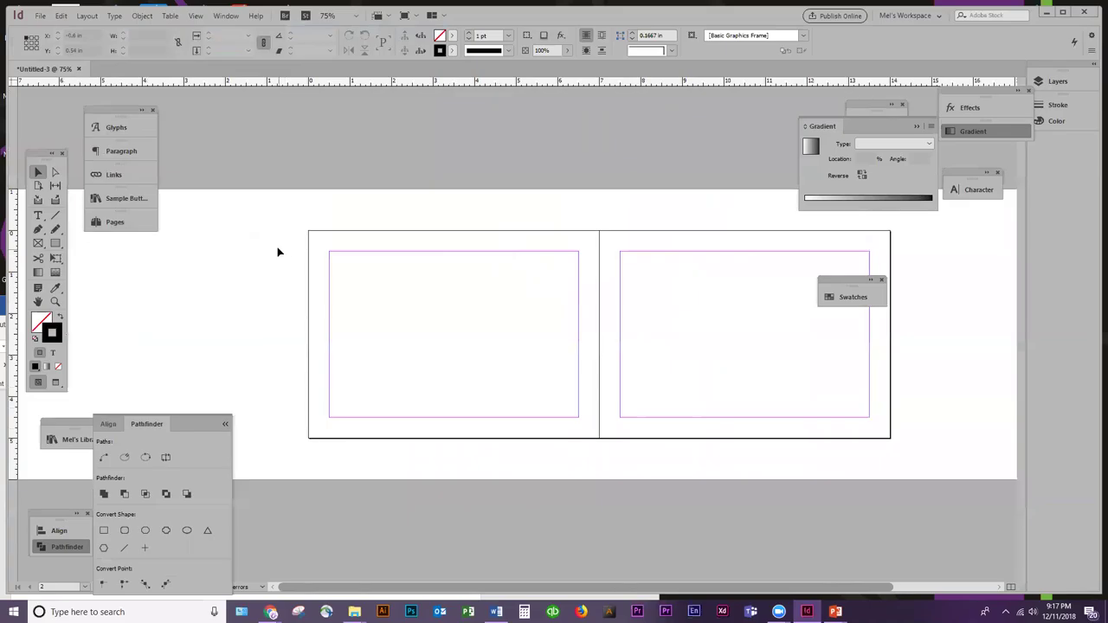
left_click(38, 243)
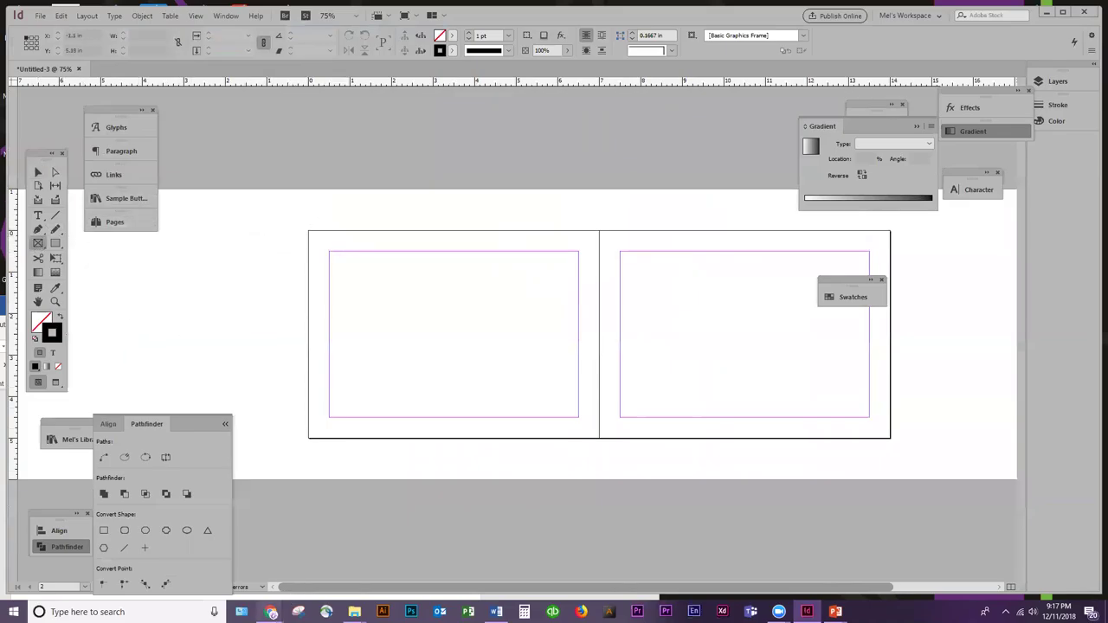
Switch to Chrome and browse the heroic realism image results, previewing the poster for The Interview
left_click(329, 541)
left_click(351, 9)
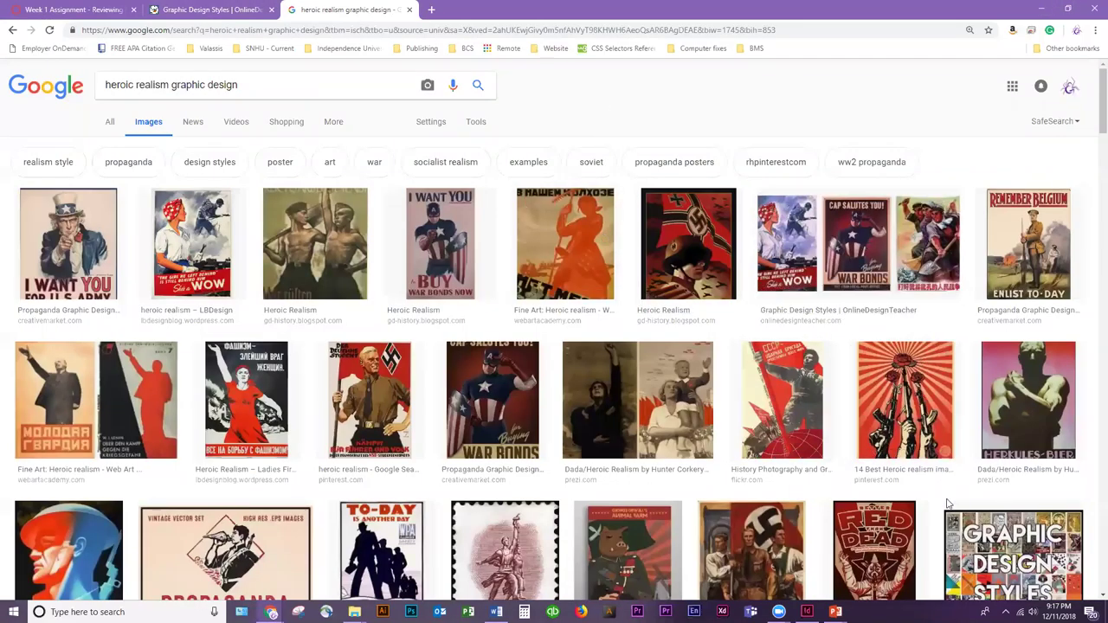
scroll(951, 503, "down", 4)
scroll(951, 503, "down", 5)
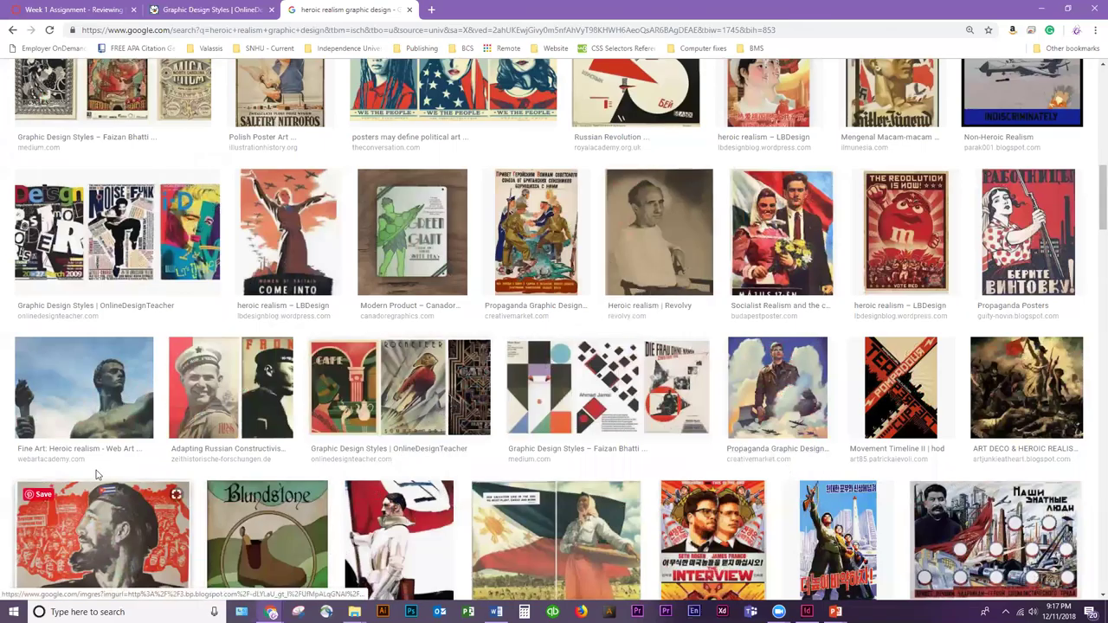
scroll(104, 387, "down", 2)
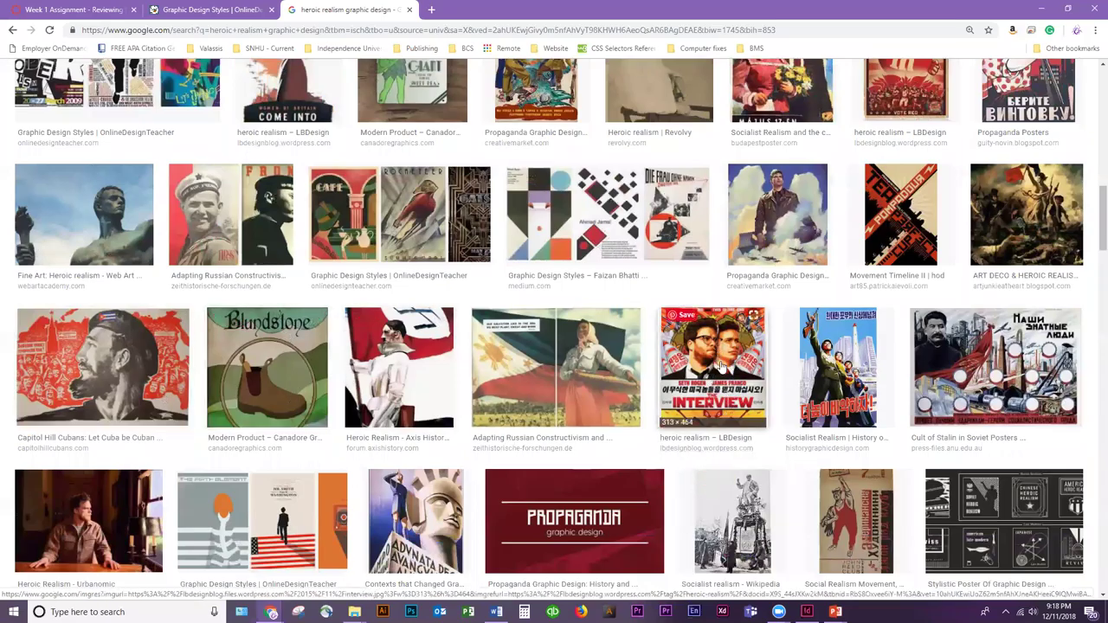
left_click(745, 377)
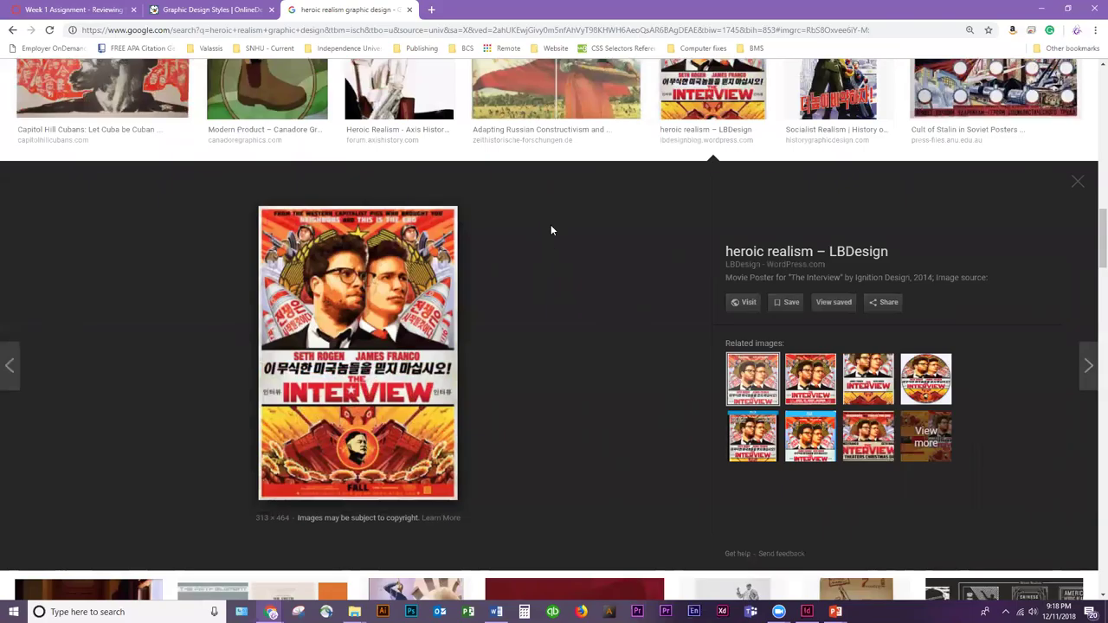
scroll(552, 227, "down", 3)
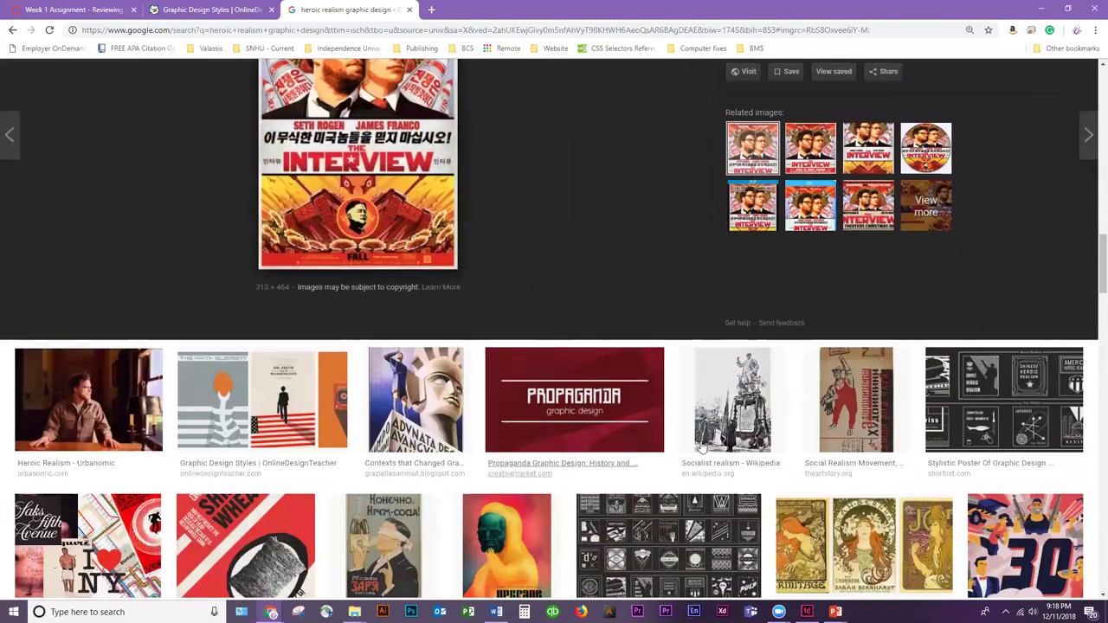
scroll(717, 432, "up", 3)
key("Escape")
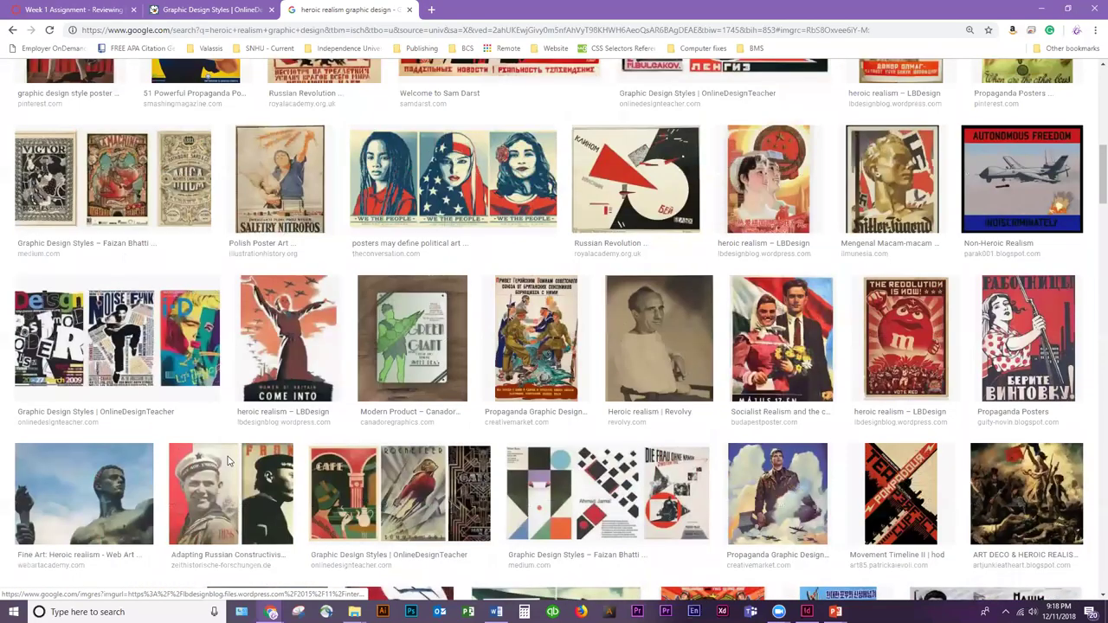
scroll(483, 318, "up", 3)
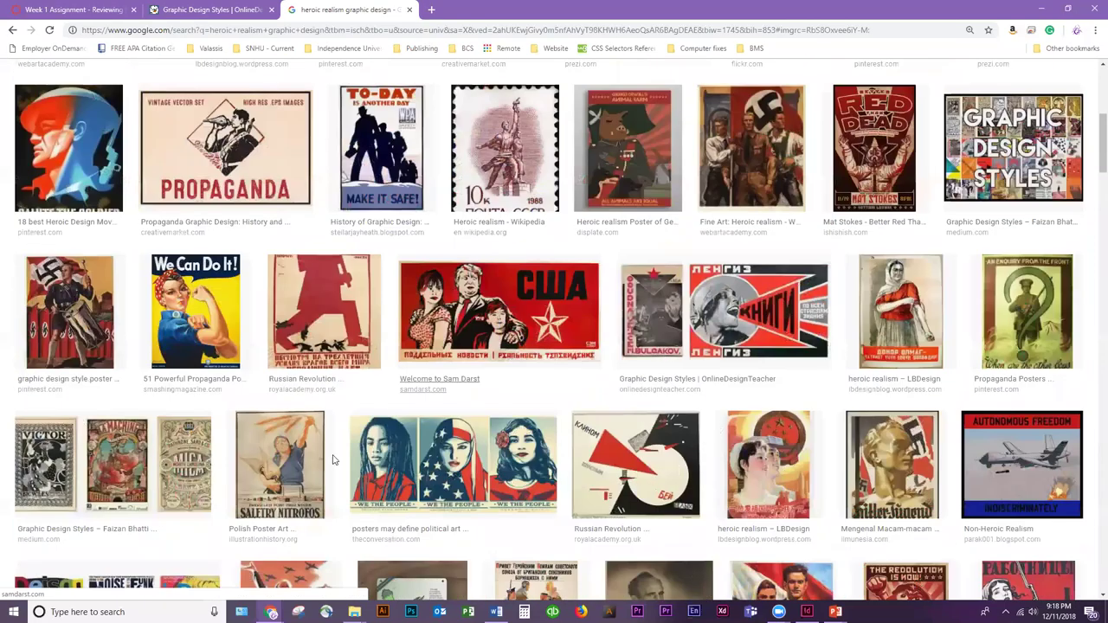
scroll(334, 458, "up", 1)
Open the We Can Do It! poster preview in the image results and copy the page's web address
left_click(221, 364)
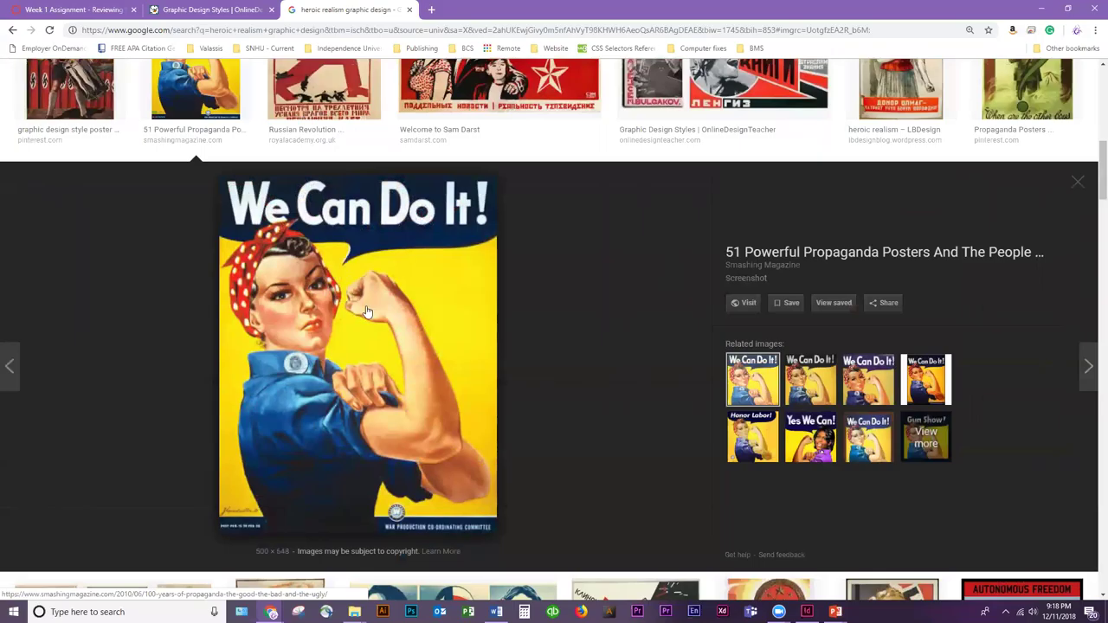
right_click(344, 265)
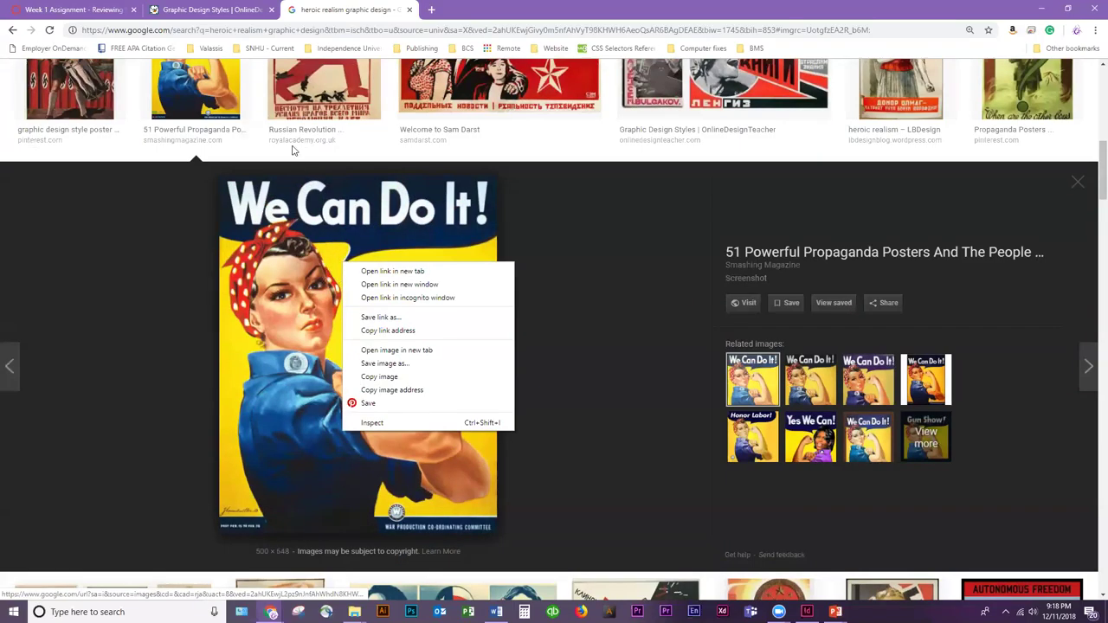
left_click(357, 23)
left_click(356, 29)
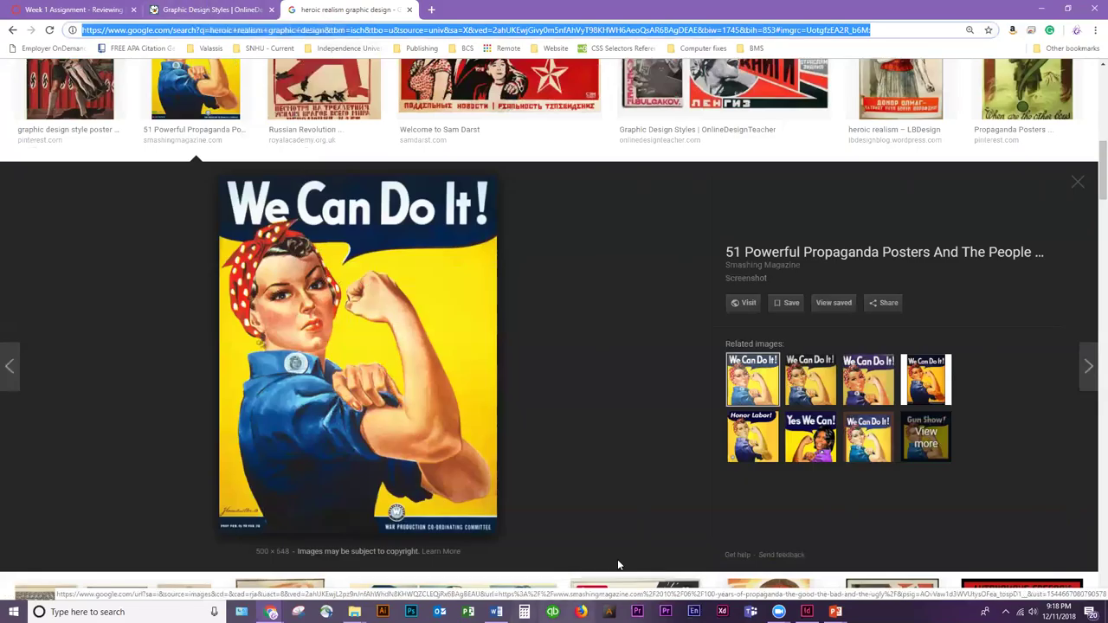
Switch to InDesign and paste the copied web address into a new wide text frame starting on the pasteboard beside page 2
left_click(807, 612)
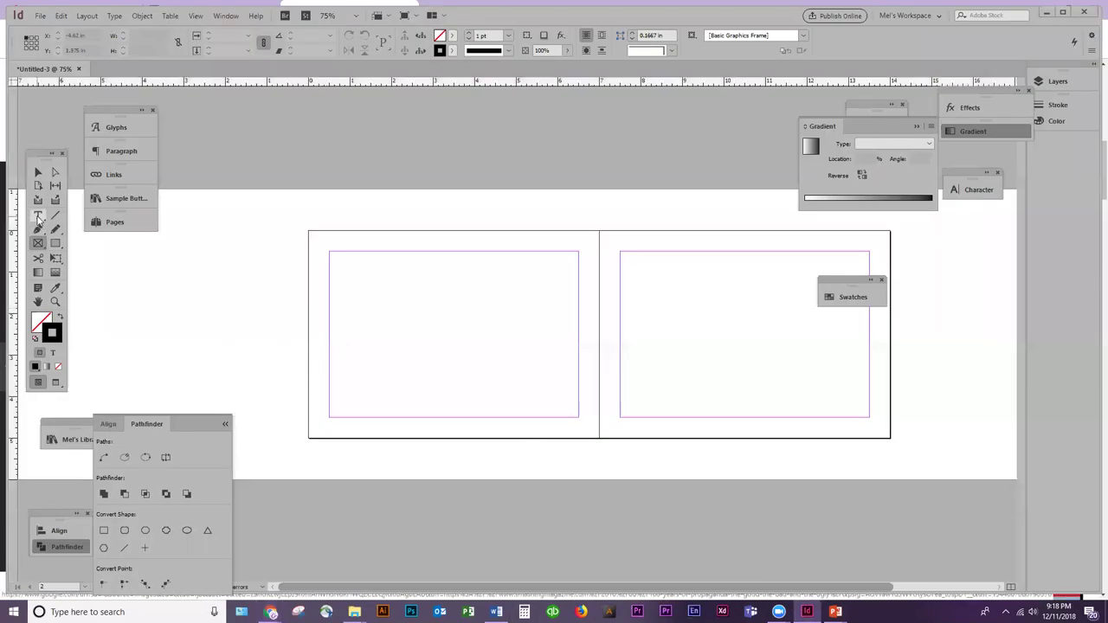
left_click(38, 217)
mouse_move(95, 267)
left_mouse_down()
mouse_move(408, 390)
mouse_move(569, 387)
left_mouse_up()
key("ctrl+v")
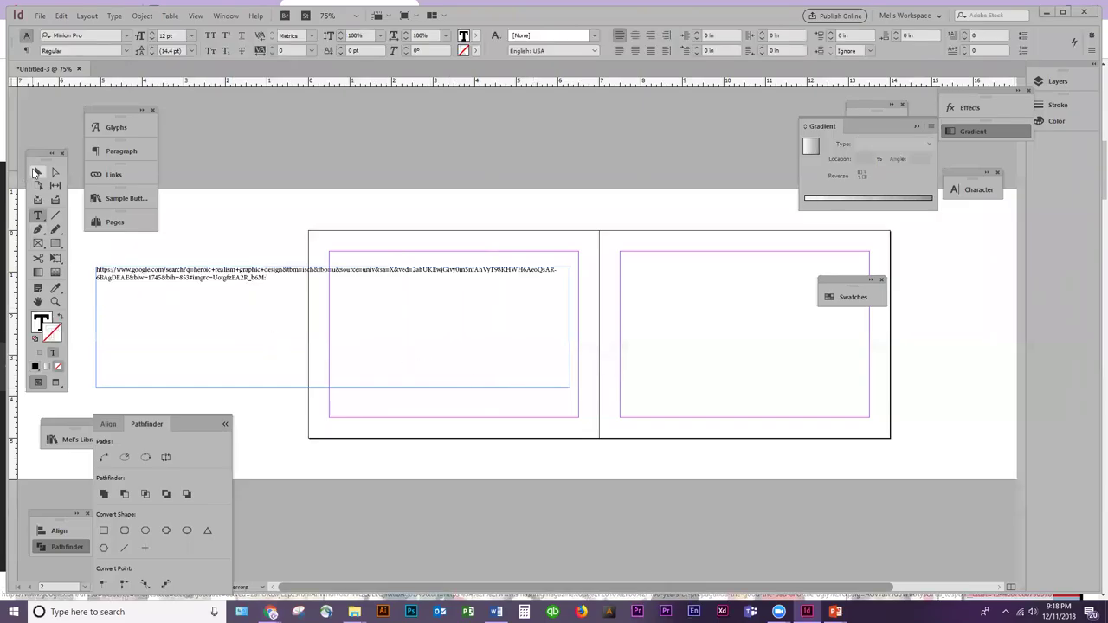
key("Escape")
Narrow the address text frame to about 4.82 in and fit it into the lower inside corner of page 3's margins
left_click_drag(568, 325, 295, 323)
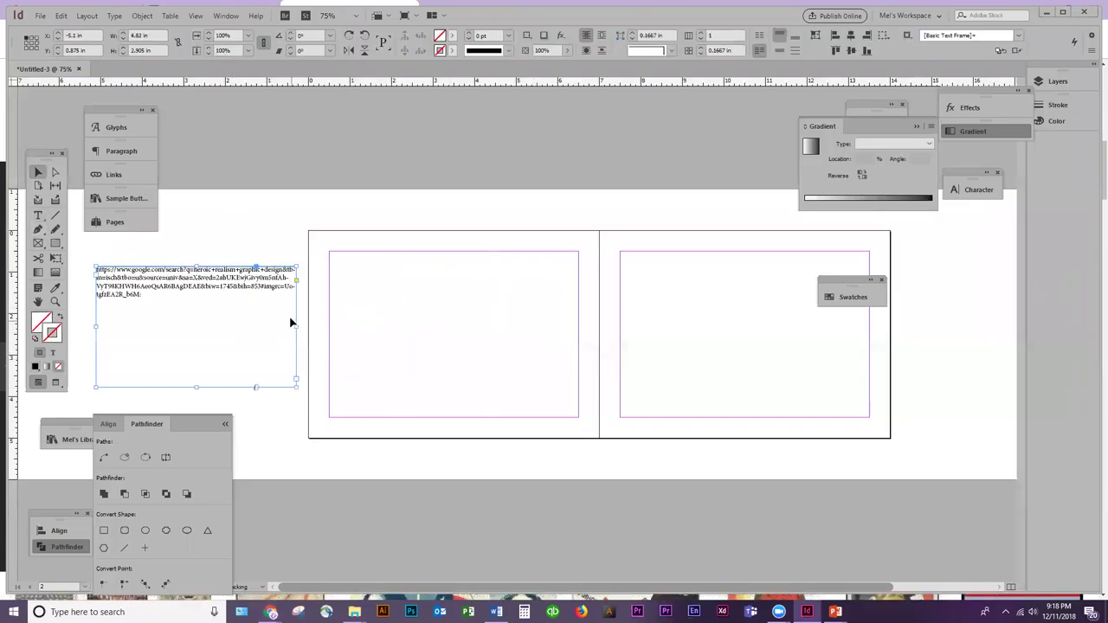
left_click_drag(237, 294, 658, 418)
left_click_drag(720, 483, 719, 416)
left_click(341, 376)
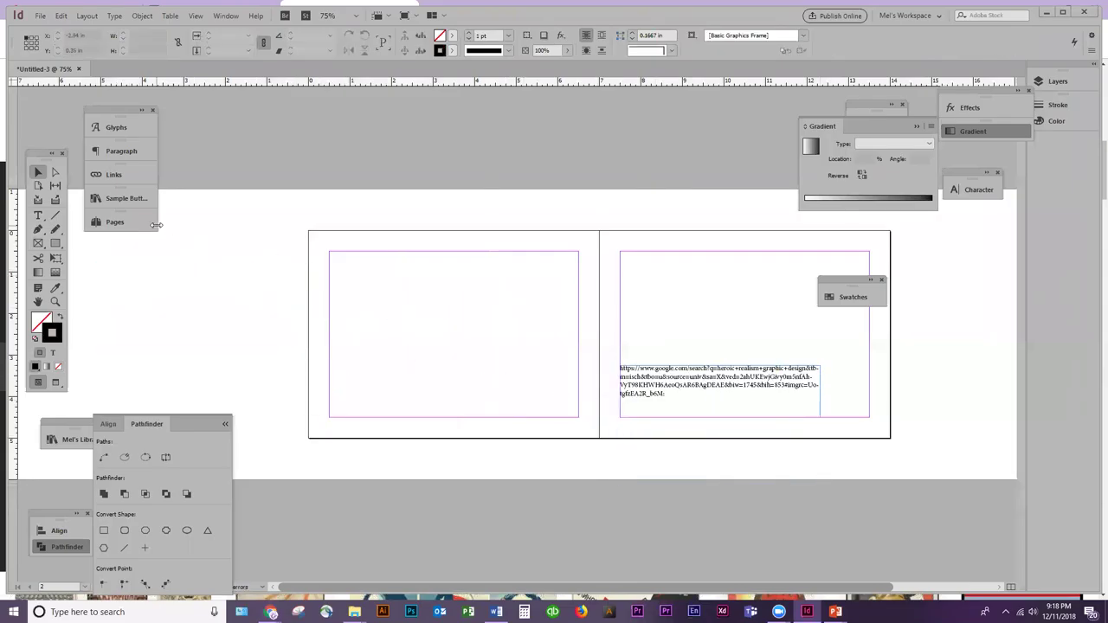
Toggle the guides off and back on, and hide the frame edges
key("ctrl+semicolon")
key("ctrl+semicolon")
key("ctrl+h")
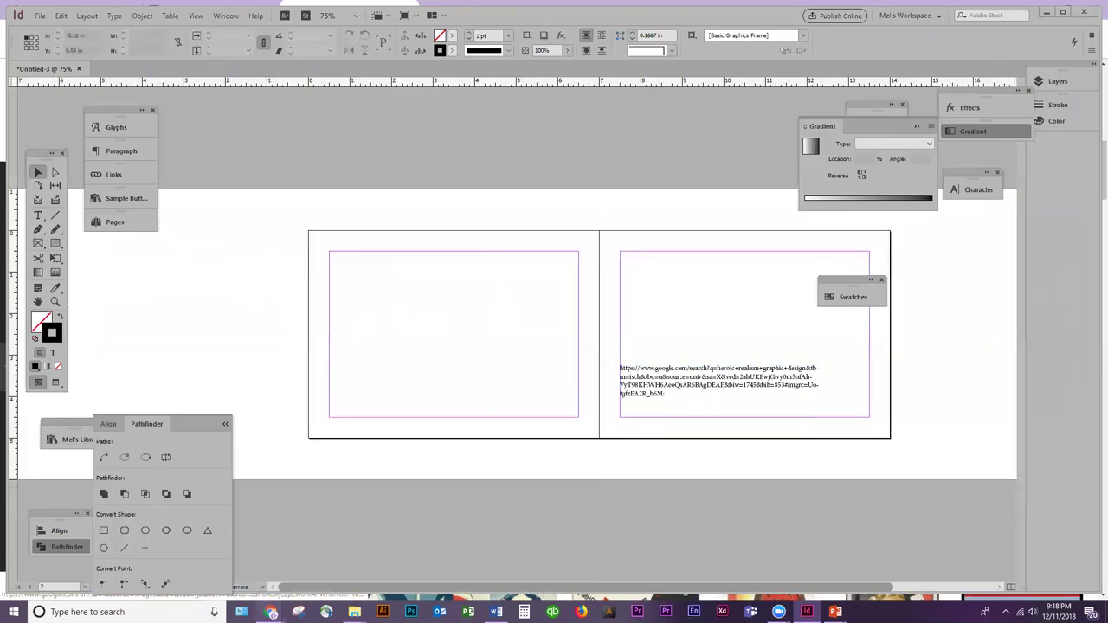
Switch to Chrome and save the We Can Do It! poster image to the Desktop as the JPEG doubts
mouse_move(271, 612)
left_click(378, 563)
right_click(317, 262)
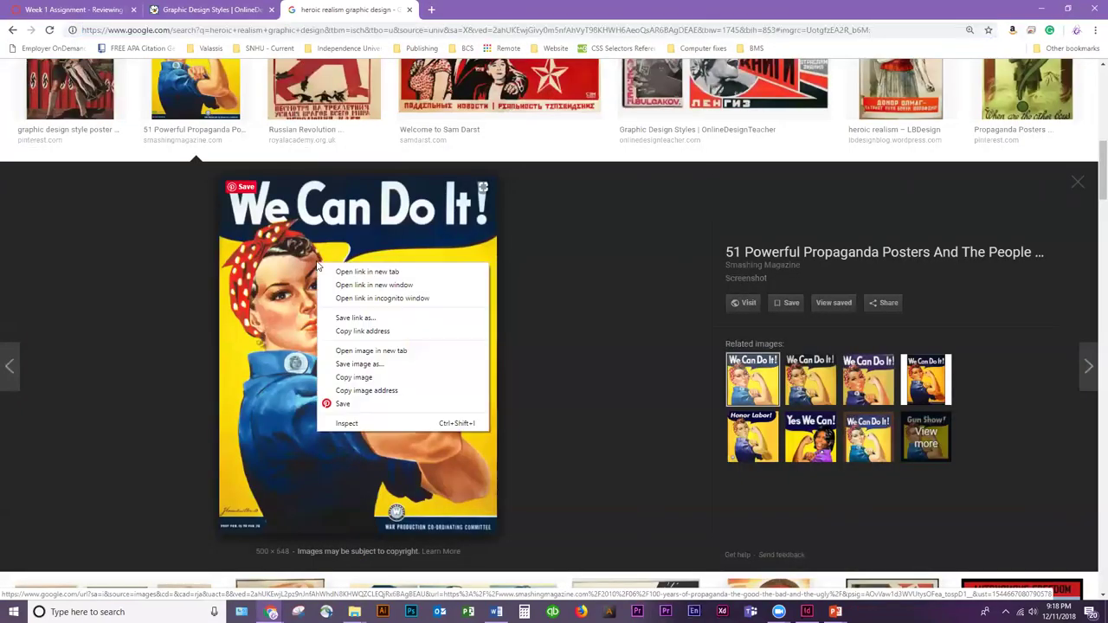
left_click(360, 363)
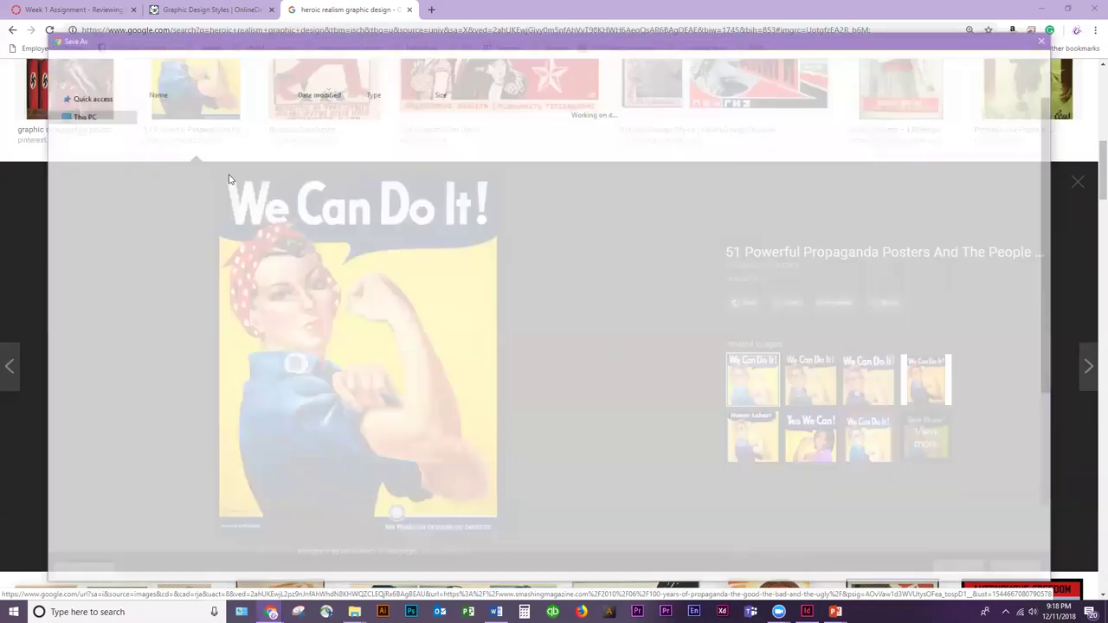
left_click(85, 111)
scroll(86, 286, "down", 3)
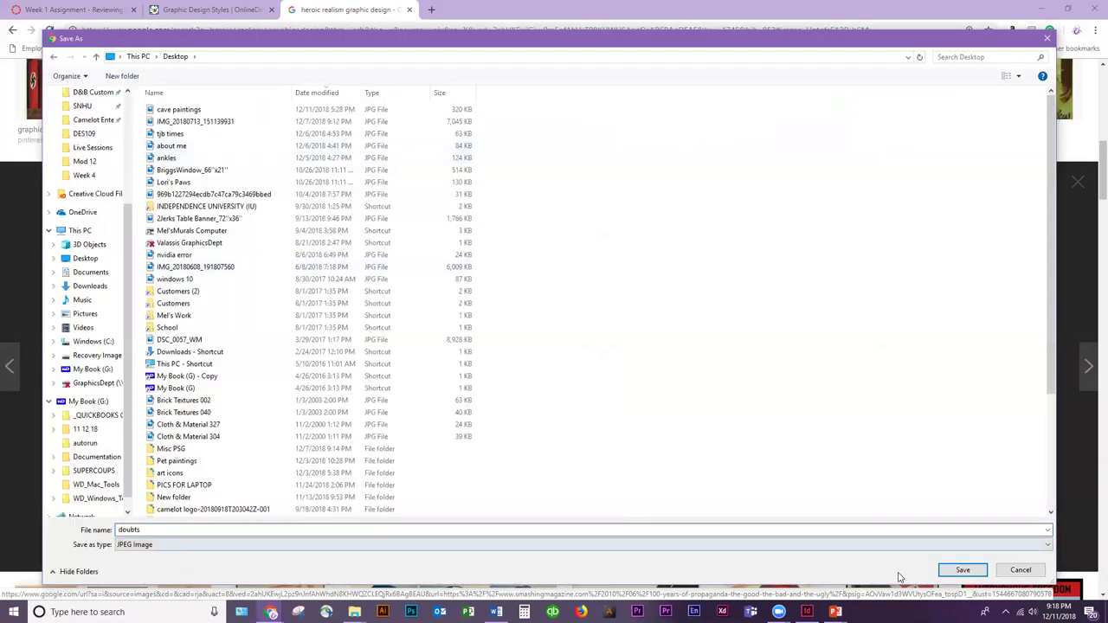
left_click(963, 570)
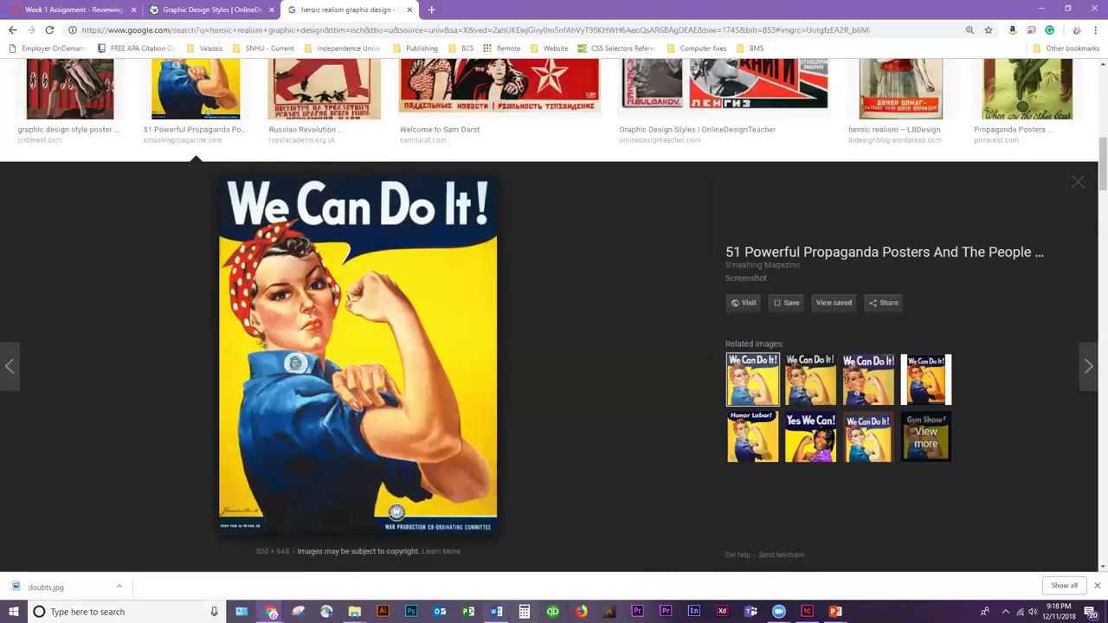
Switch to InDesign and place the doubts image from the Desktop on page 2
left_click(807, 612)
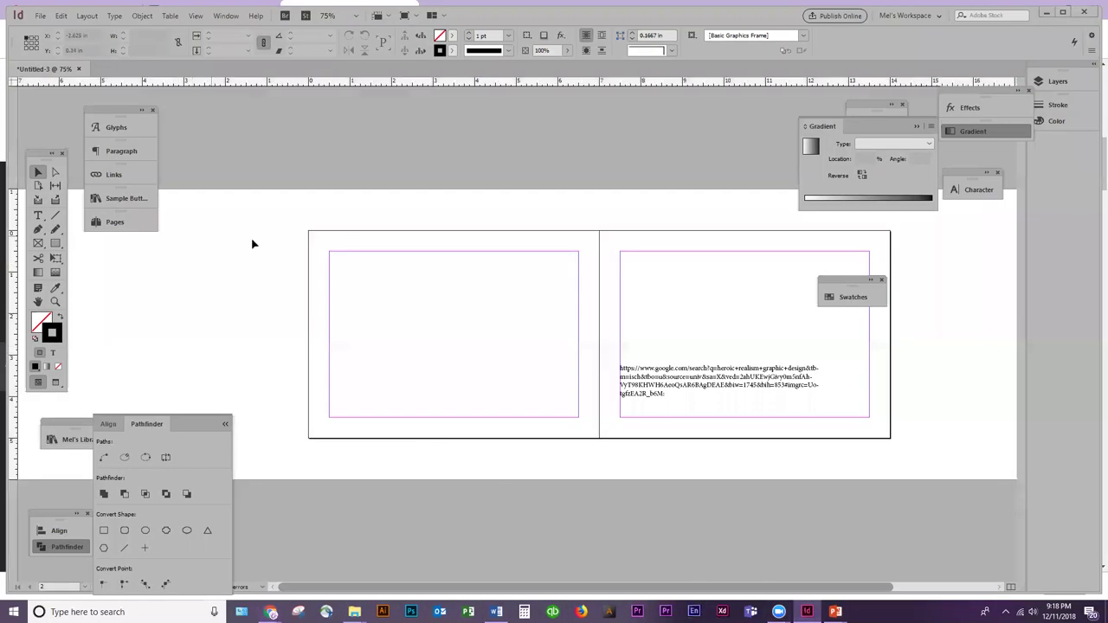
key("ctrl+d")
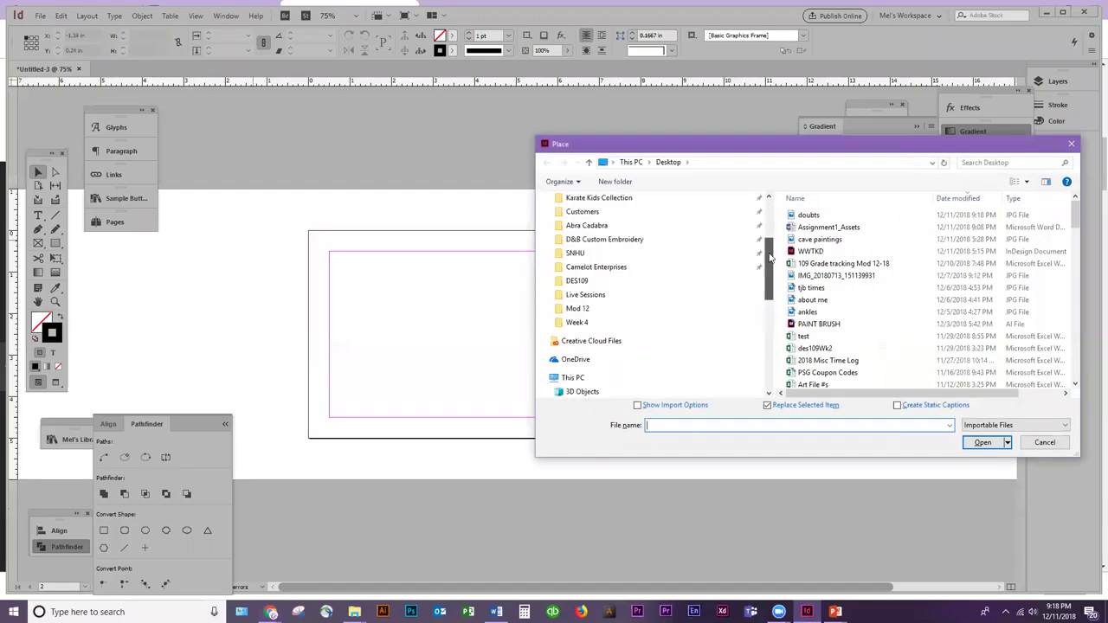
scroll(772, 239, "up", 5)
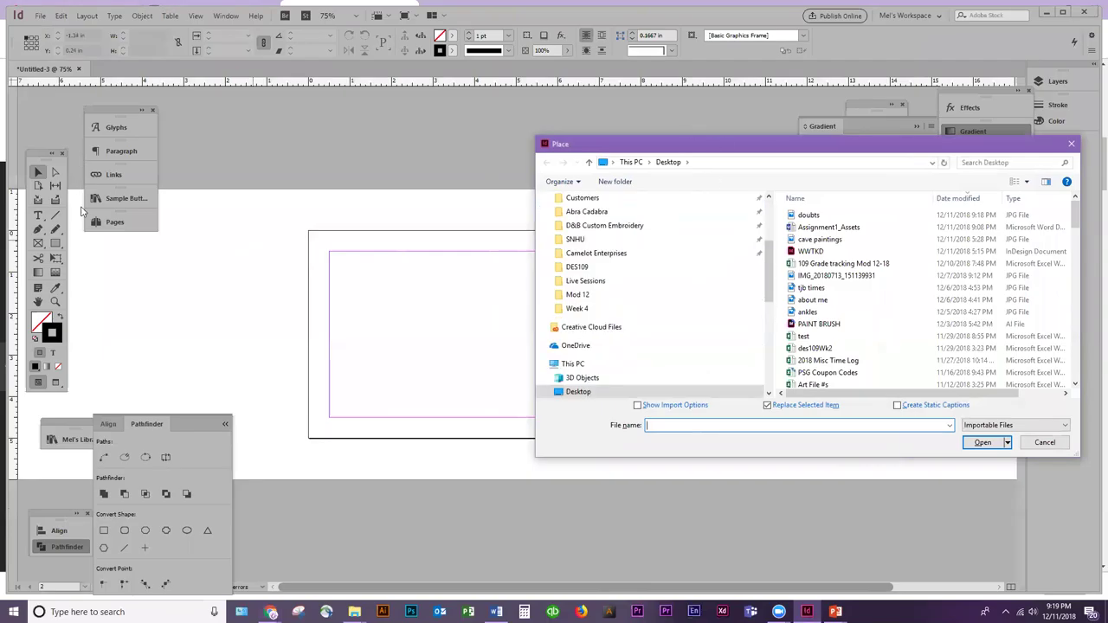
double_click(809, 215)
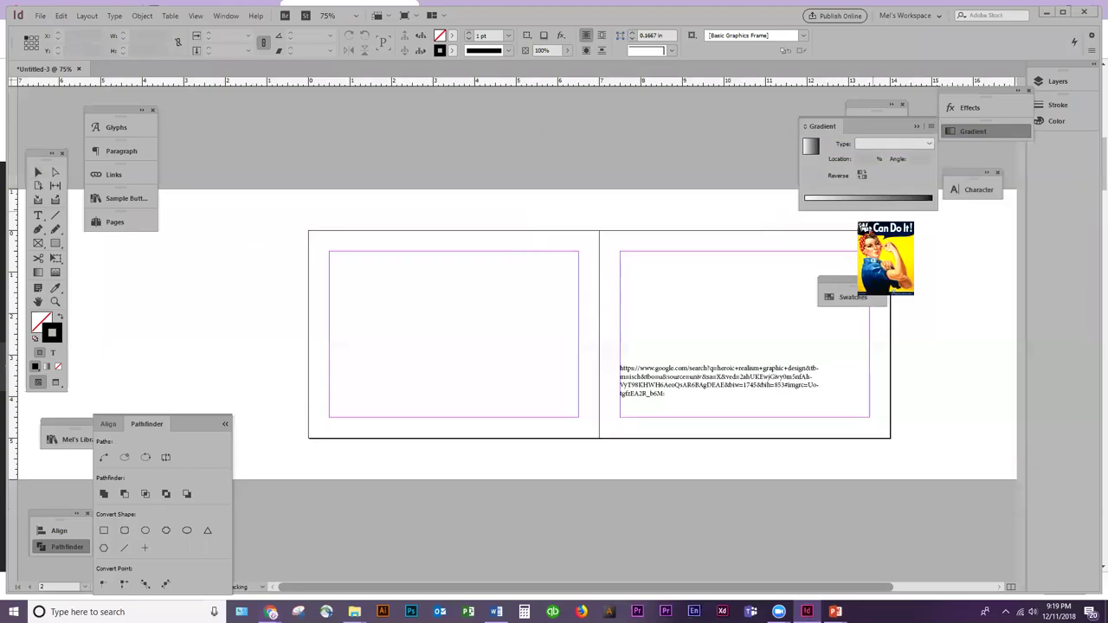
left_click(396, 278)
Scale the poster to about 3.09 by 4 in and align it with the inside margin of page 2
left_click_drag(693, 279, 580, 412)
left_click_drag(569, 452, 559, 291)
left_click_drag(493, 358, 476, 420)
key("ctrl+alt+shift+c")
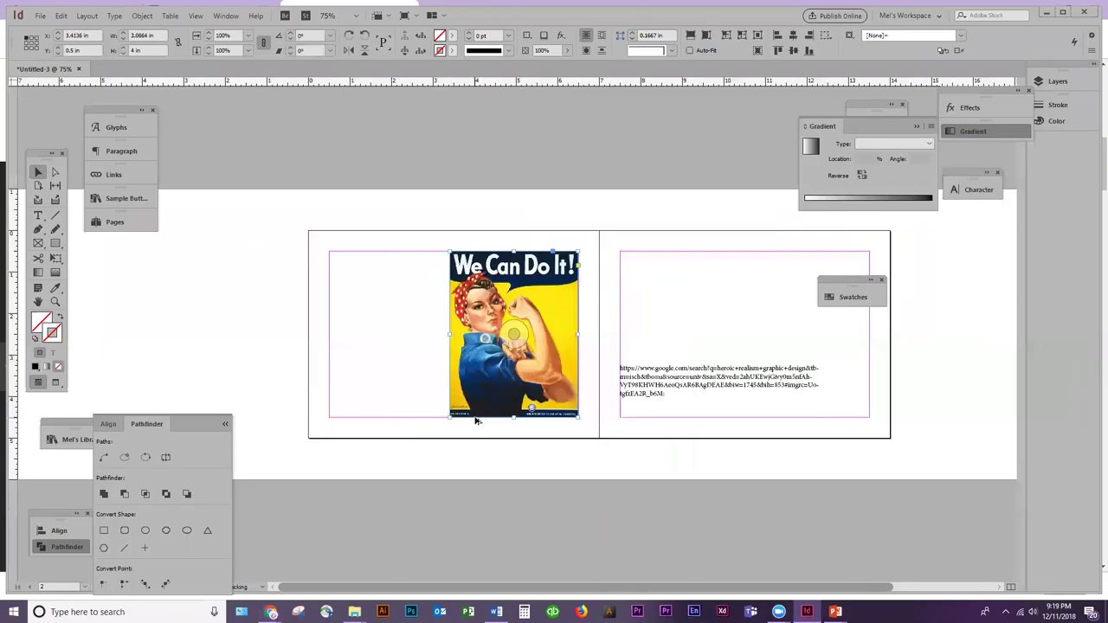
Enlarge the poster on page 2 from its center to about 3.4 by 4.4 in, beyond the margins
left_click(425, 302)
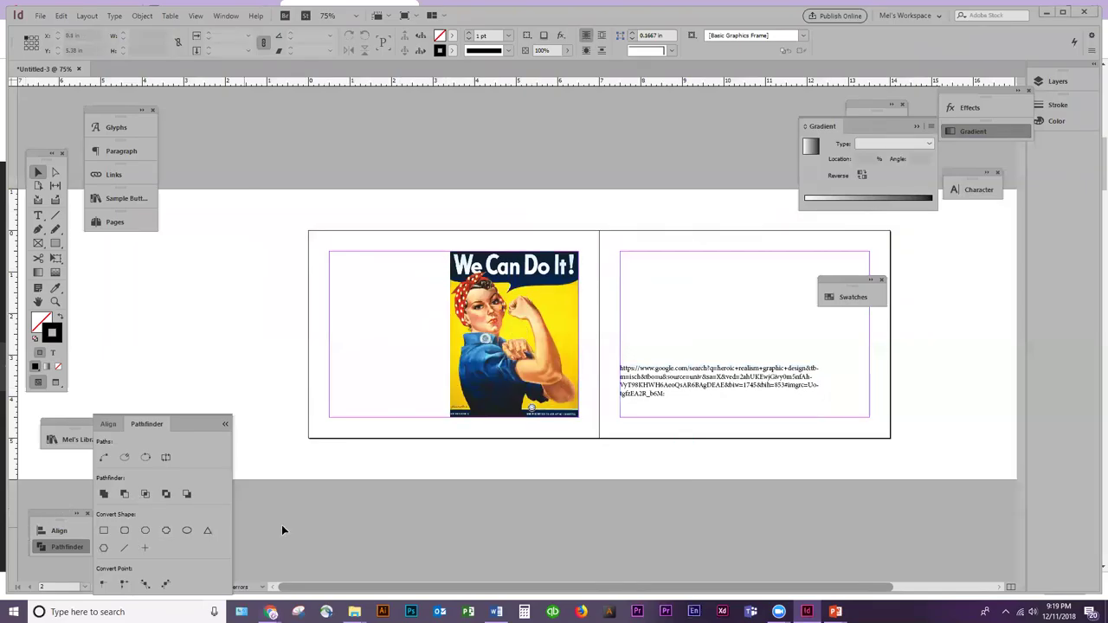
left_click(535, 339)
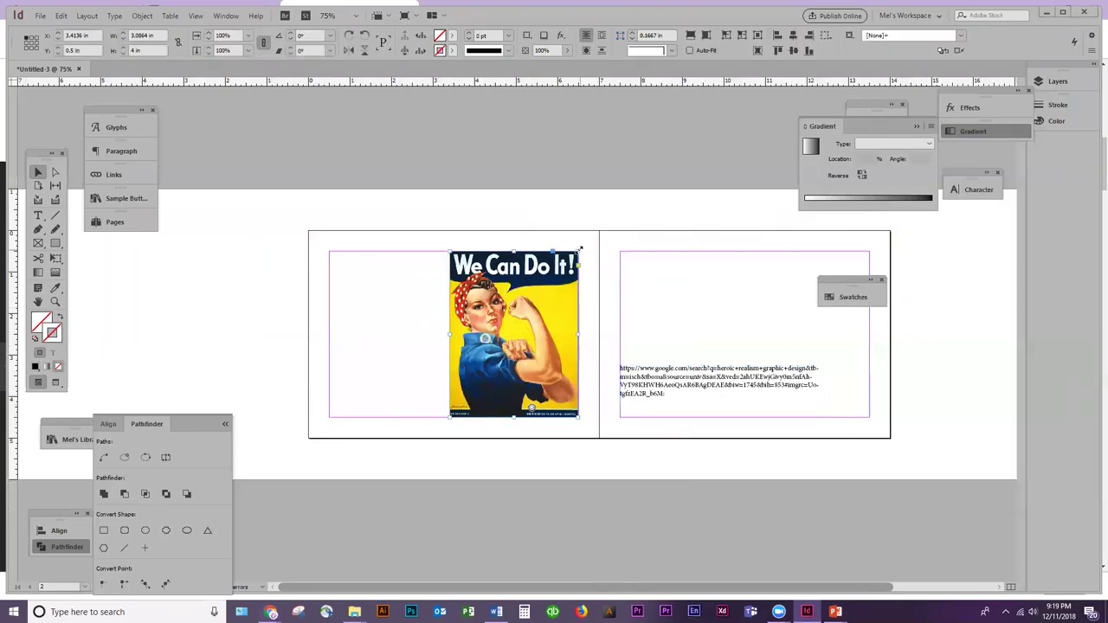
left_click_drag(578, 249, 585, 244)
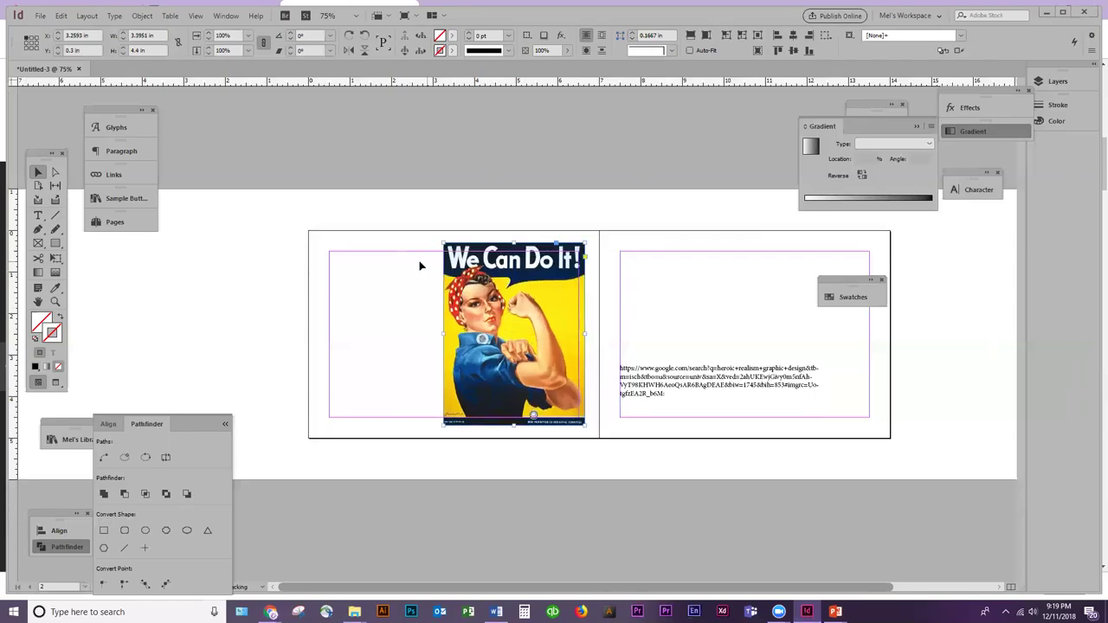
Set all page margins to 0.25 in with Adjust Layout enabled
left_click(143, 17)
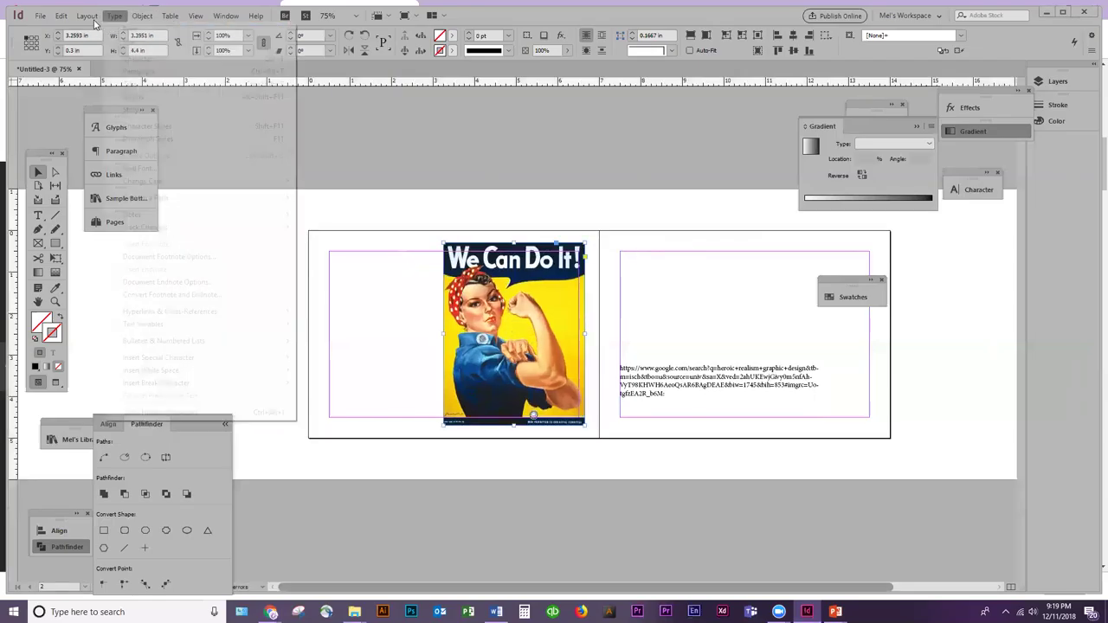
mouse_move(86, 16)
left_click(102, 43)
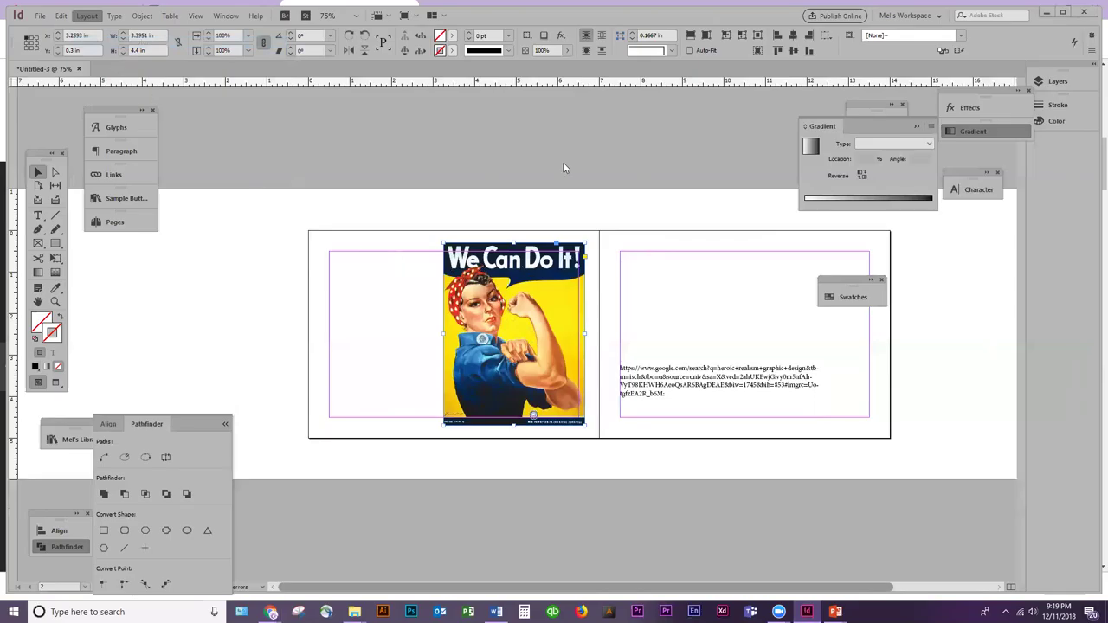
type(".25")
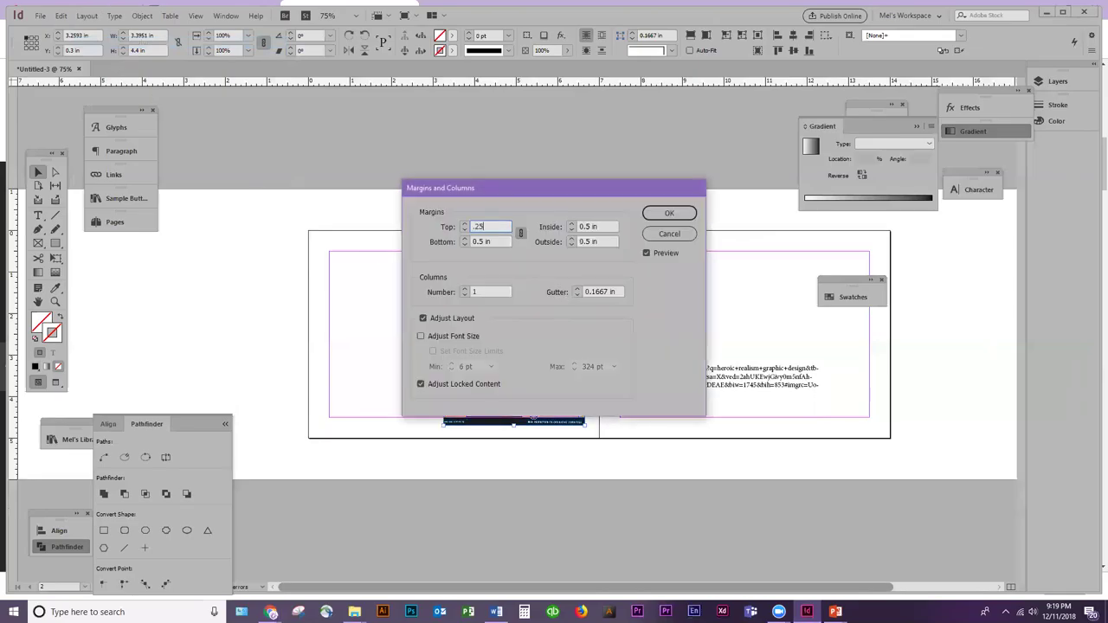
key("Return")
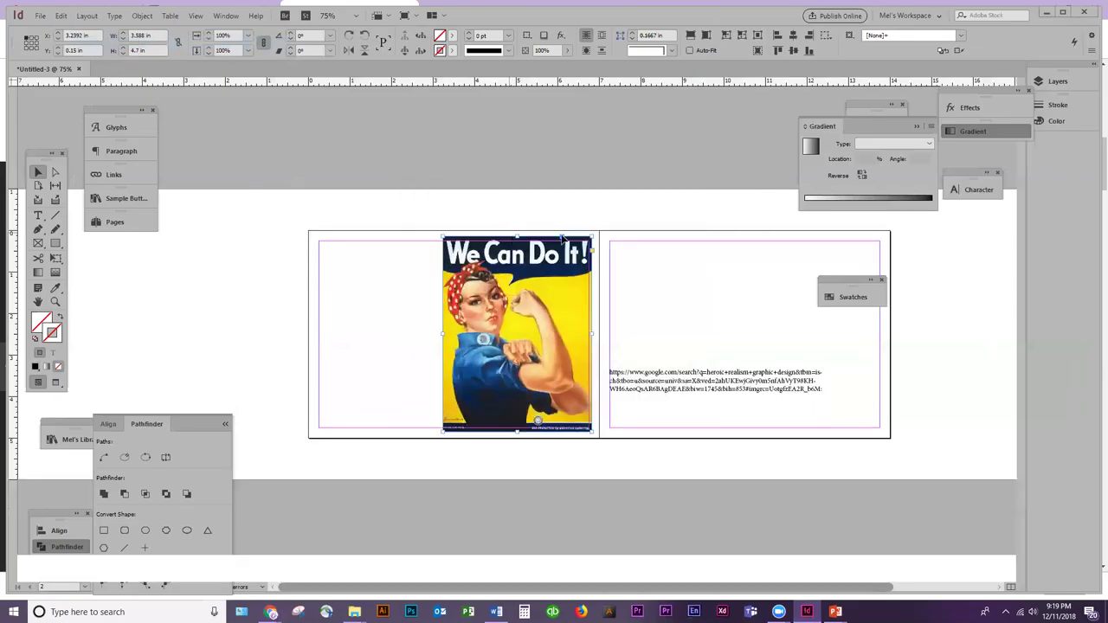
Scale the poster on page 2 down slightly to fit within the new margins
left_click(511, 247)
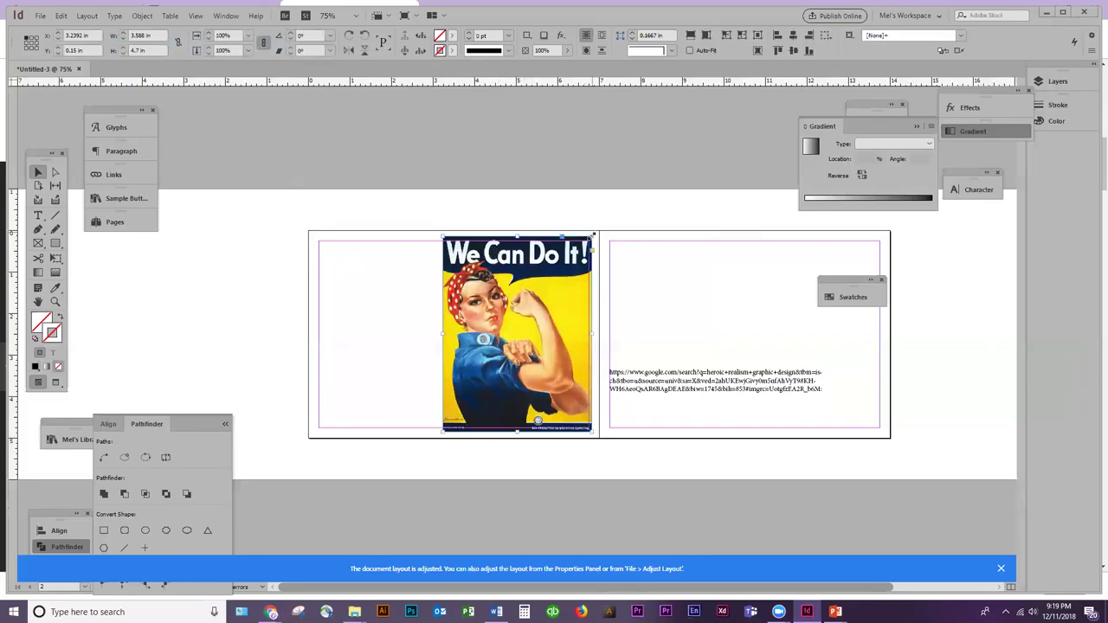
left_click_drag(594, 236, 589, 242)
left_click(573, 223)
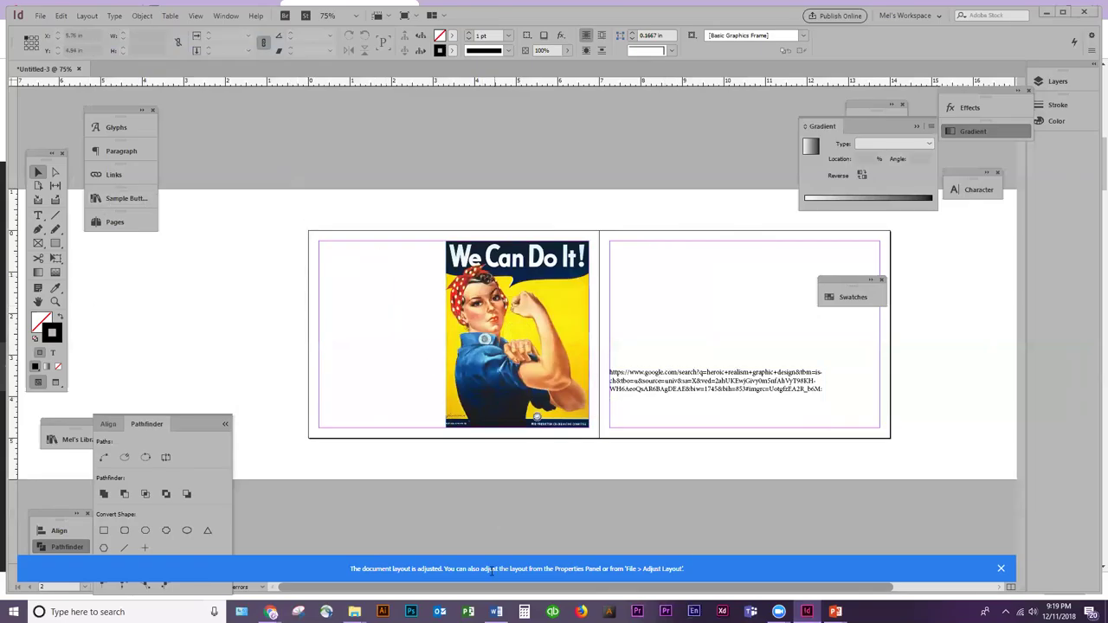
Switch to Word and copy the flashcard element list, from Name of the era through Contemporary design application
left_click(496, 613)
left_click_drag(221, 568, 106, 484)
key("ctrl+c")
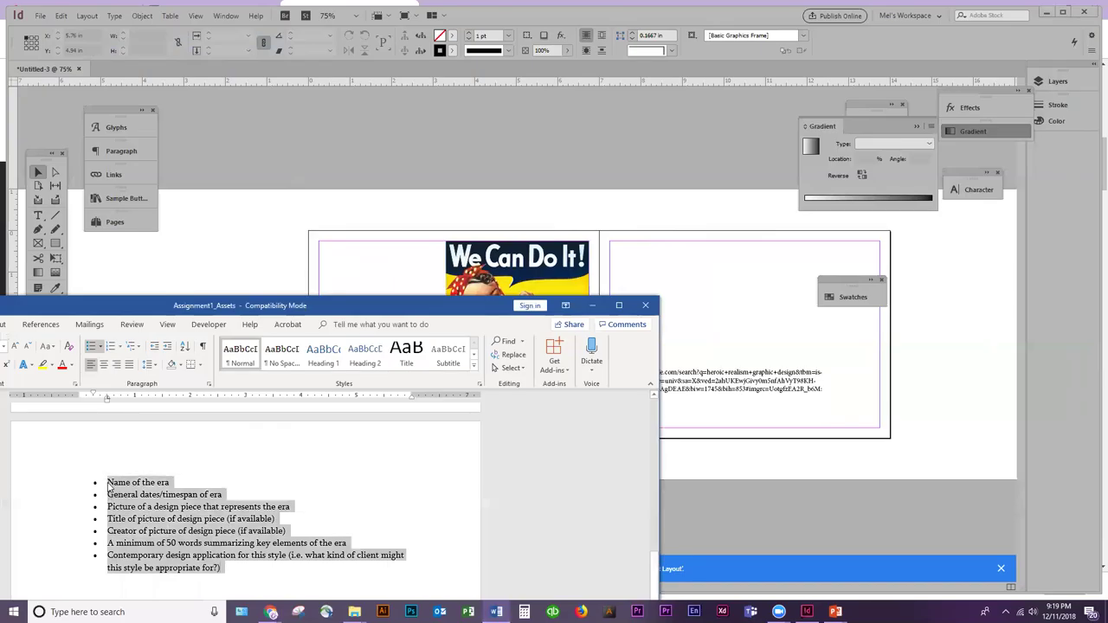
Switch to InDesign and paste the copied list into a new margin-height text frame beside the poster on page 2
left_click(231, 252)
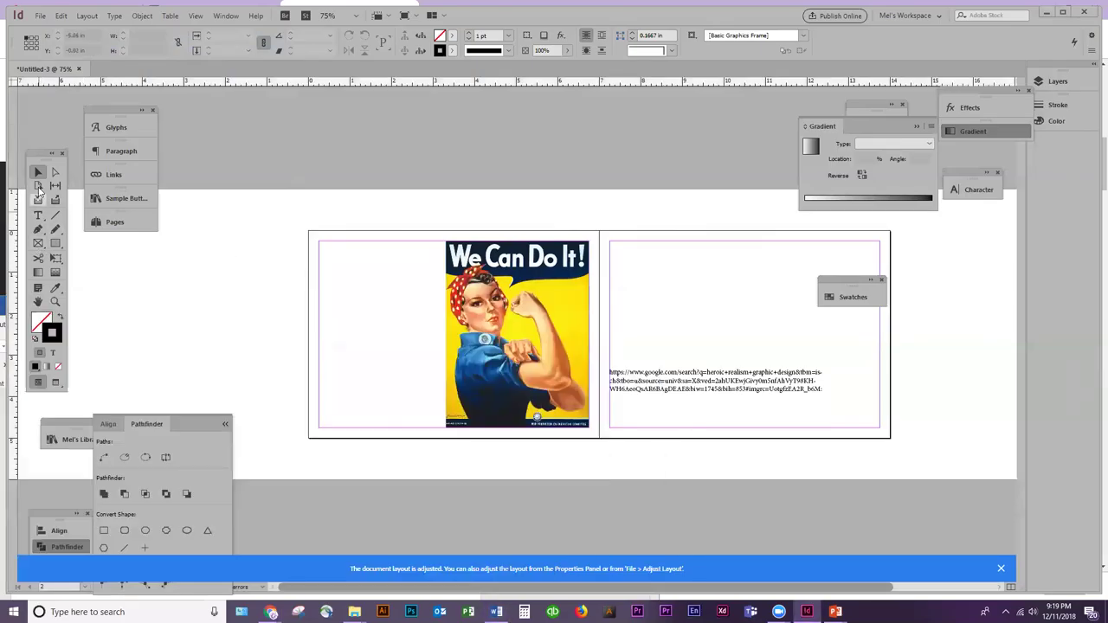
left_click(38, 215)
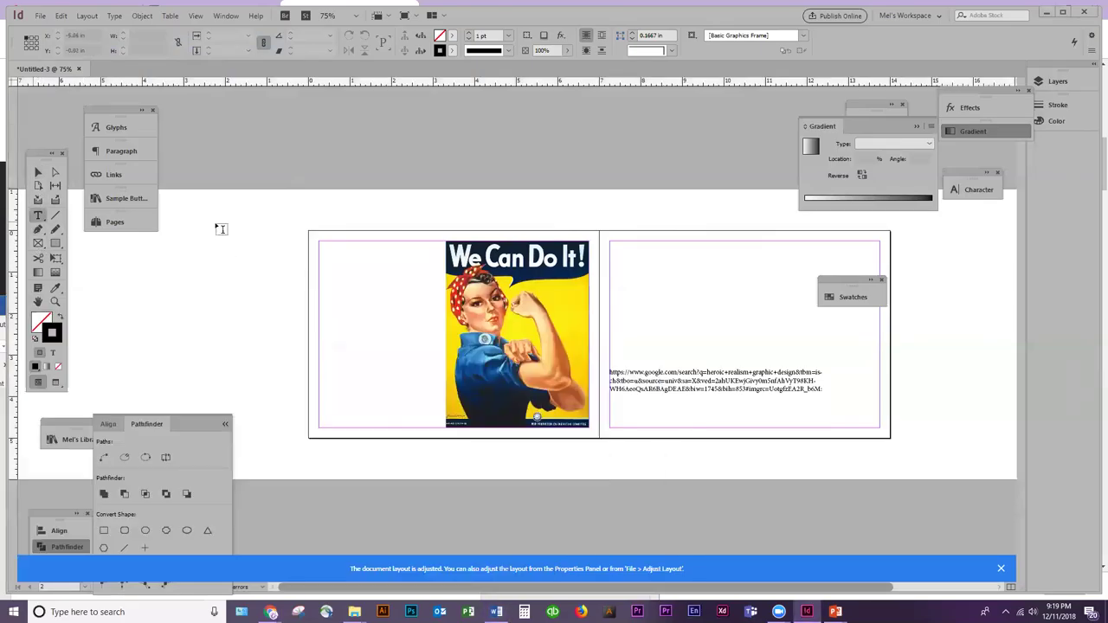
left_click(325, 247)
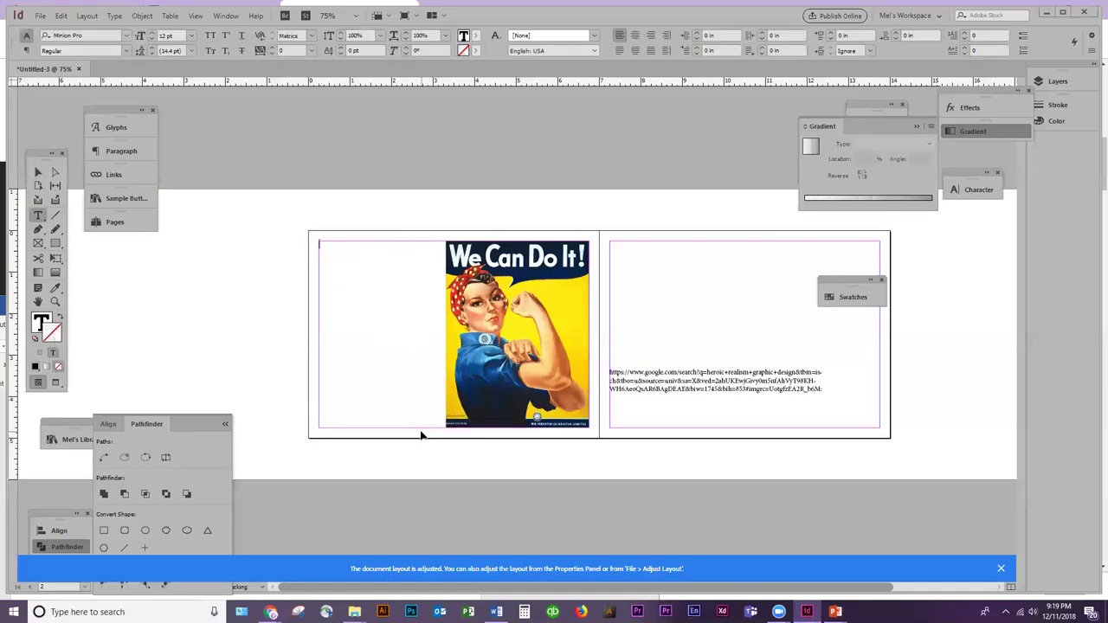
key("ctrl+v")
key("ctrl+s")
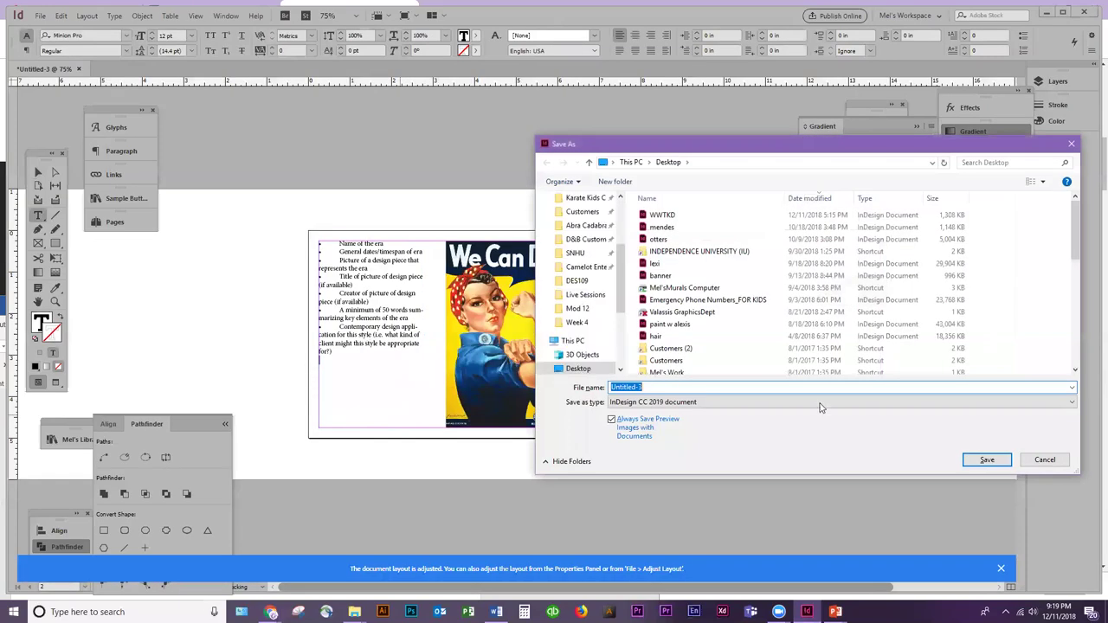
left_click(1046, 459)
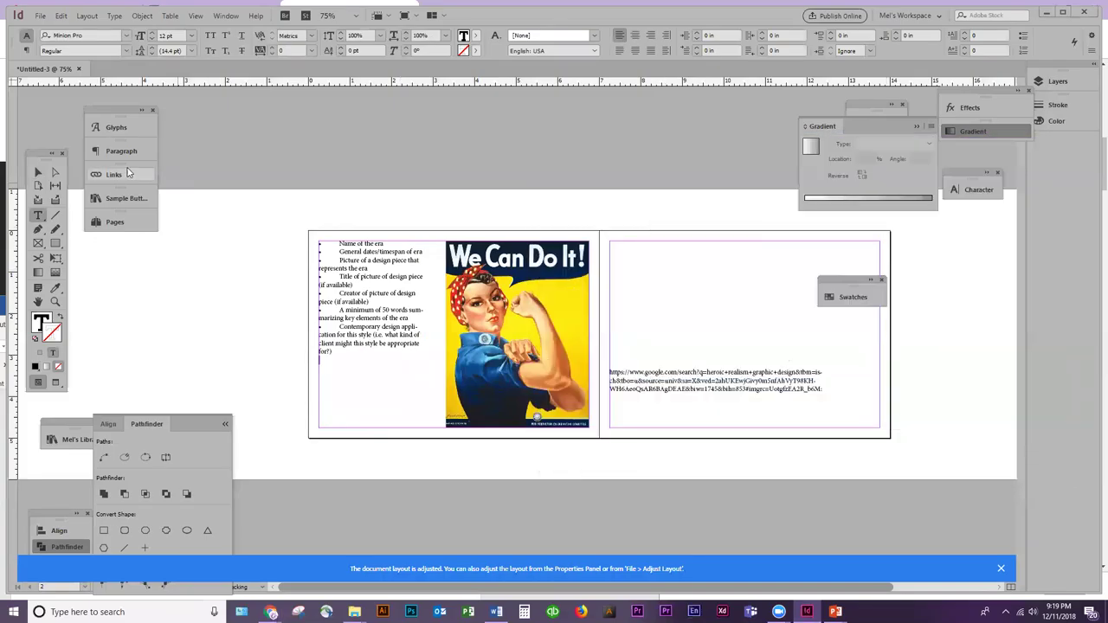
Widen the list's text frame to 3 in so that it nearly reaches the poster
left_click(38, 173)
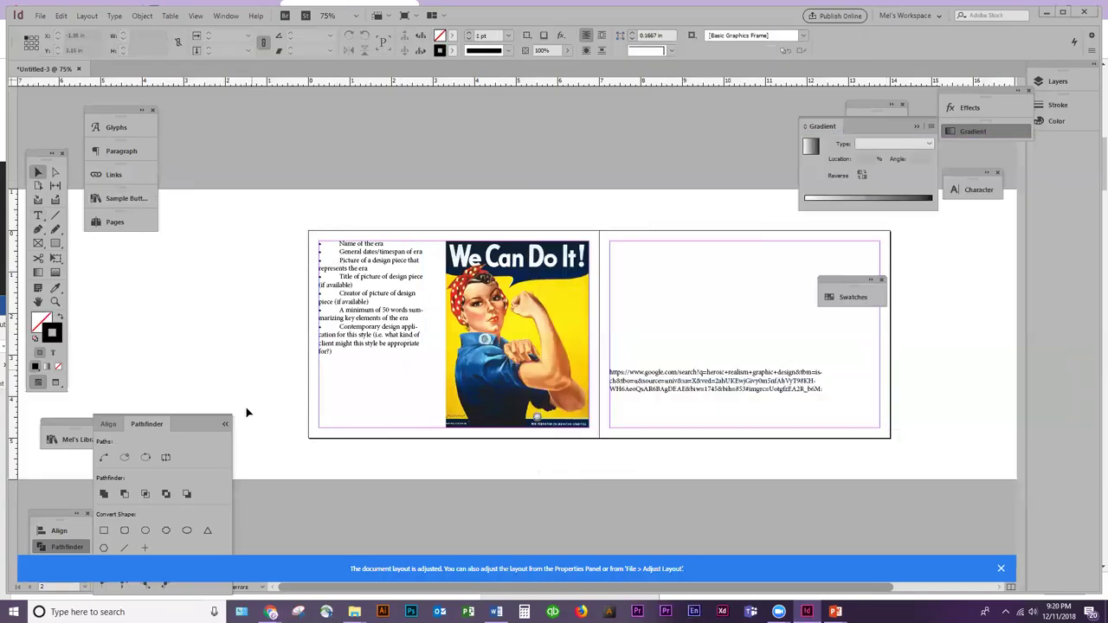
left_click(381, 278)
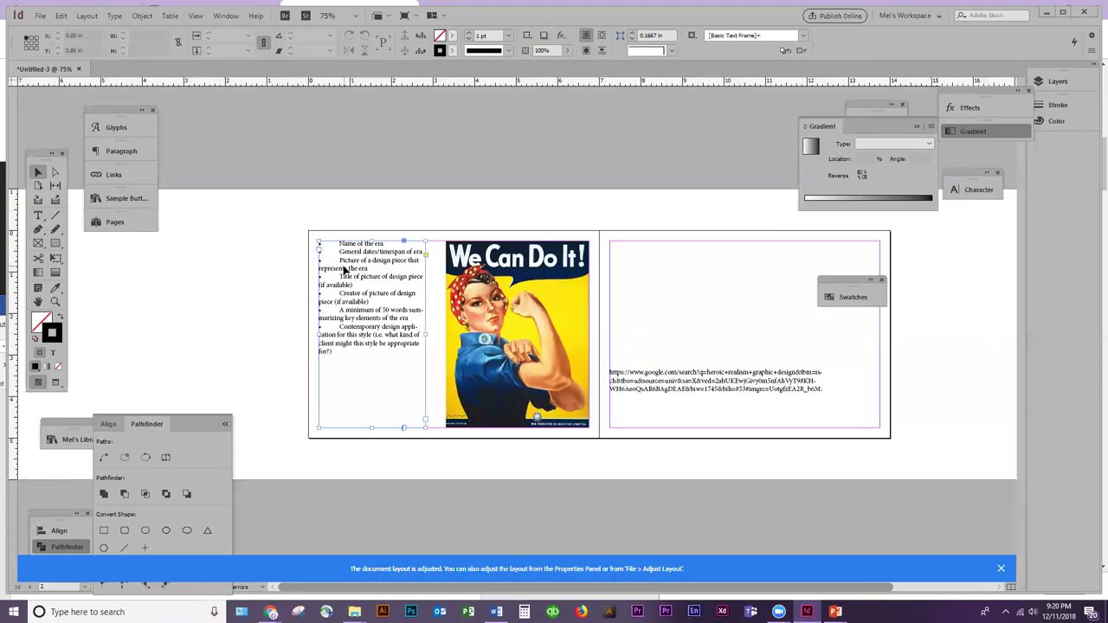
left_click_drag(425, 333, 445, 333)
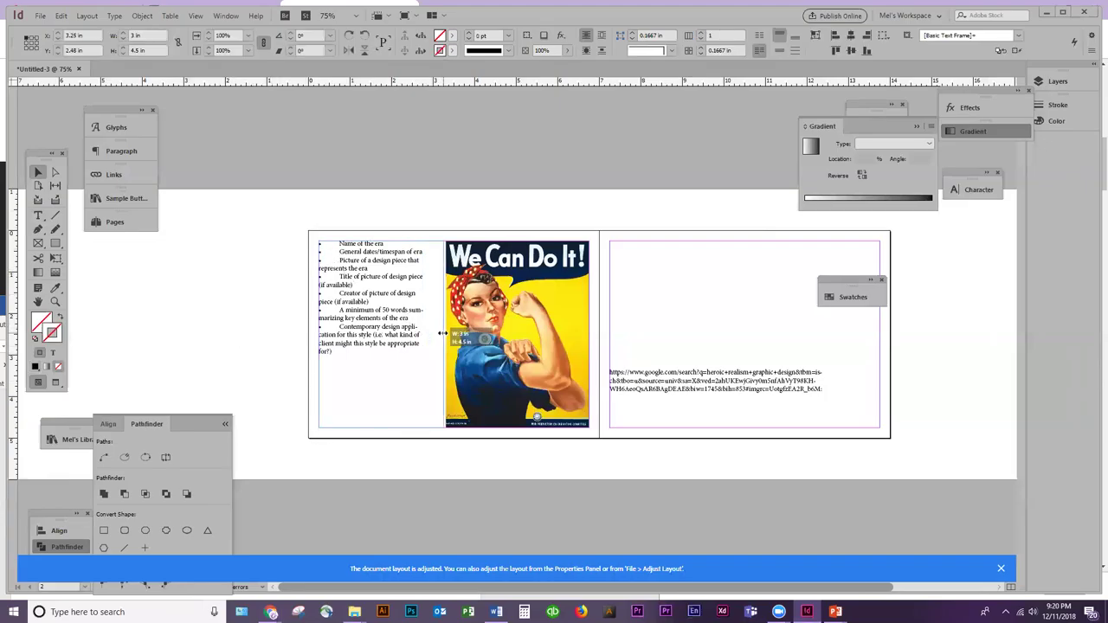
left_click(278, 263)
Start saving the document, switch to Chrome and copy the required file name DES109_Assignment1_FirstLast from the Week 1 Assignment page
left_click(39, 15)
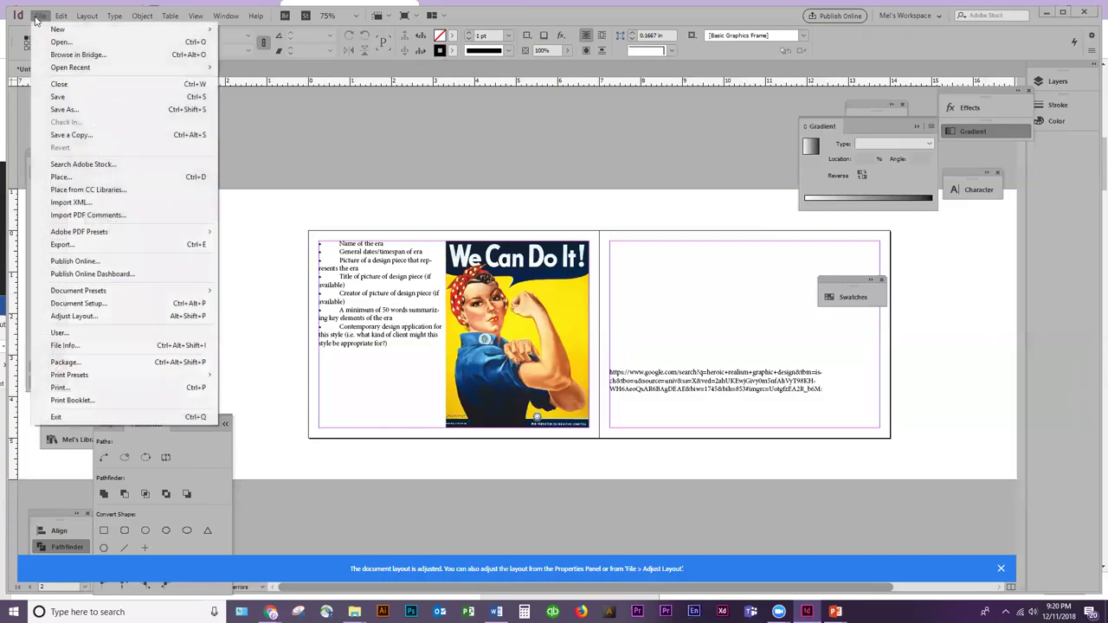
left_click(66, 109)
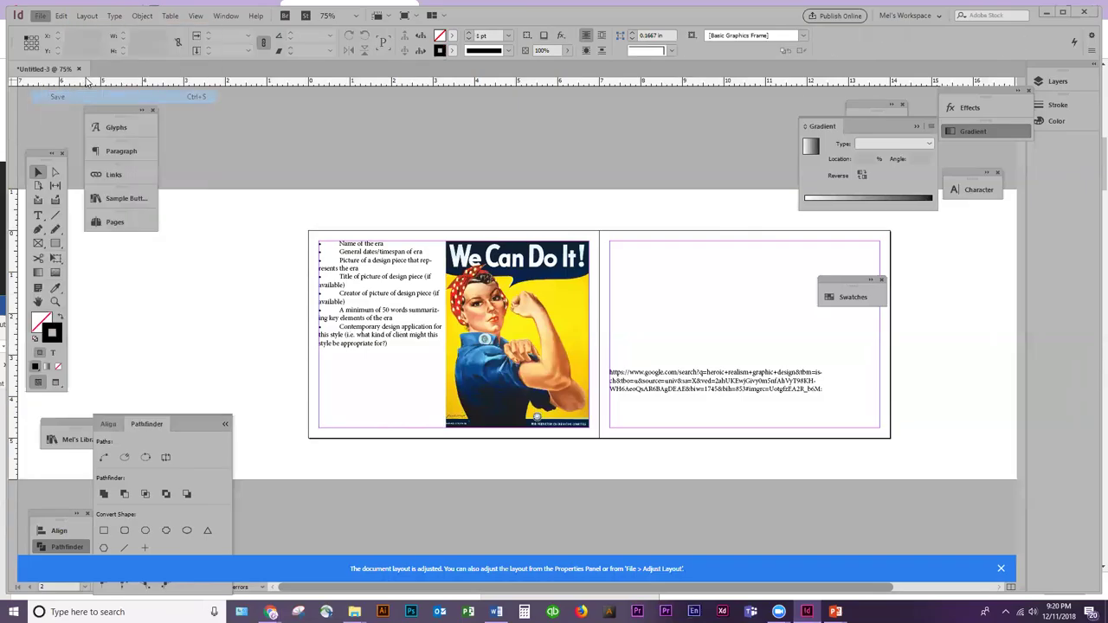
left_click(271, 613)
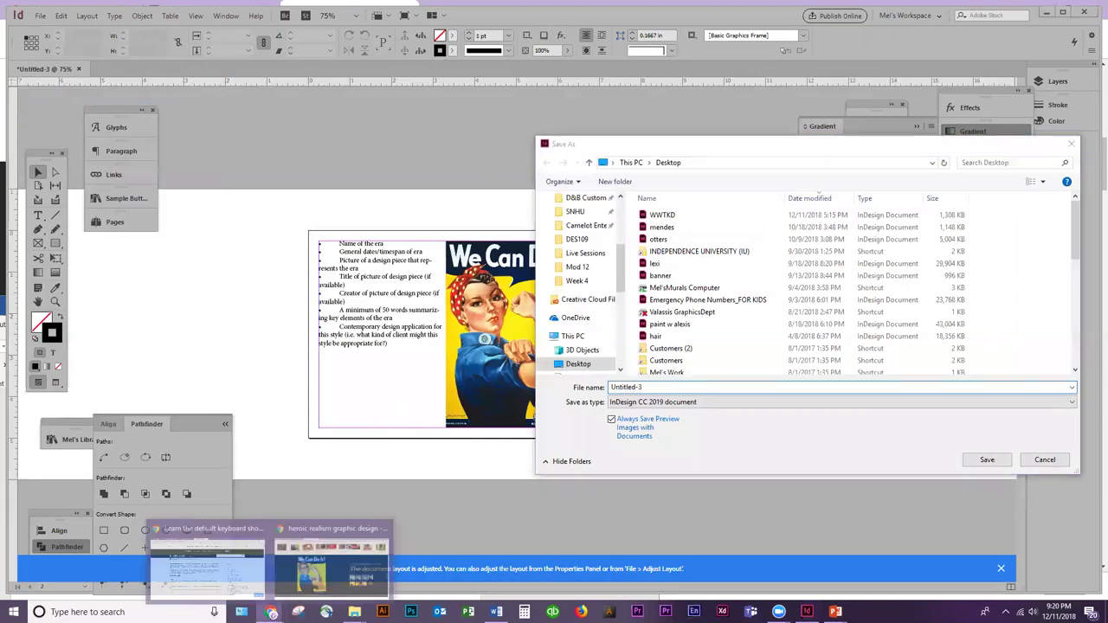
left_click(250, 589)
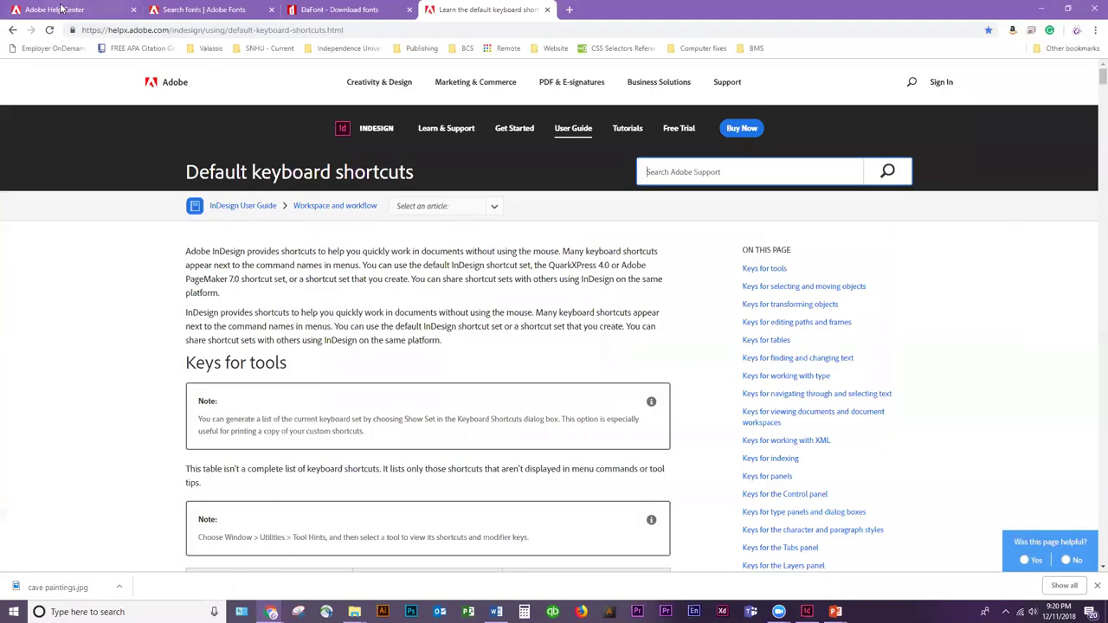
left_click(1043, 7)
mouse_move(271, 613)
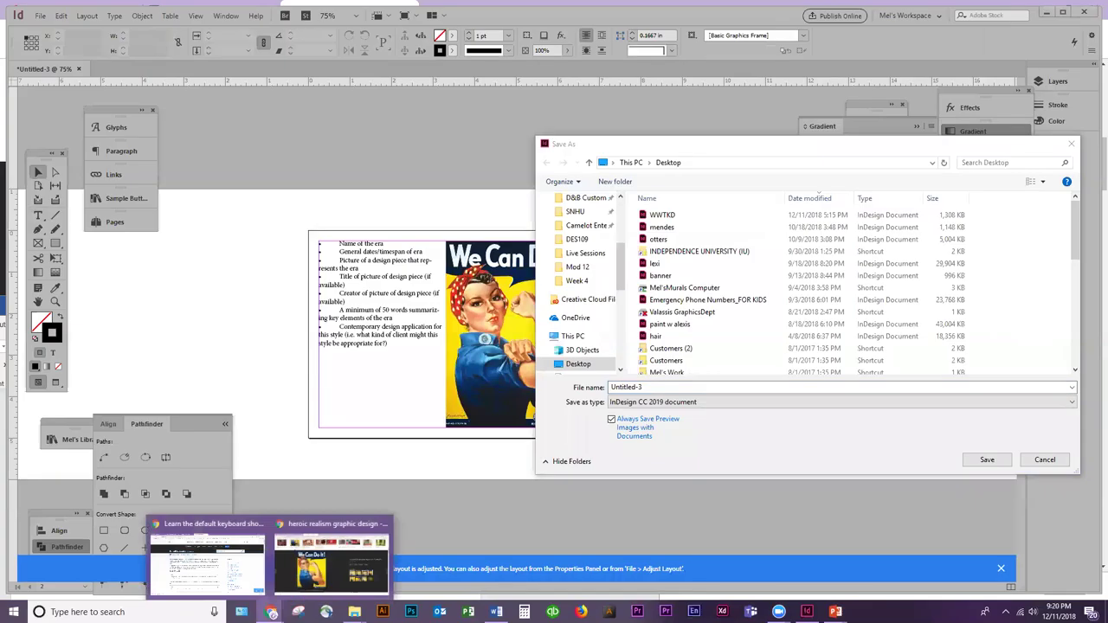
left_click(329, 563)
left_click(75, 12)
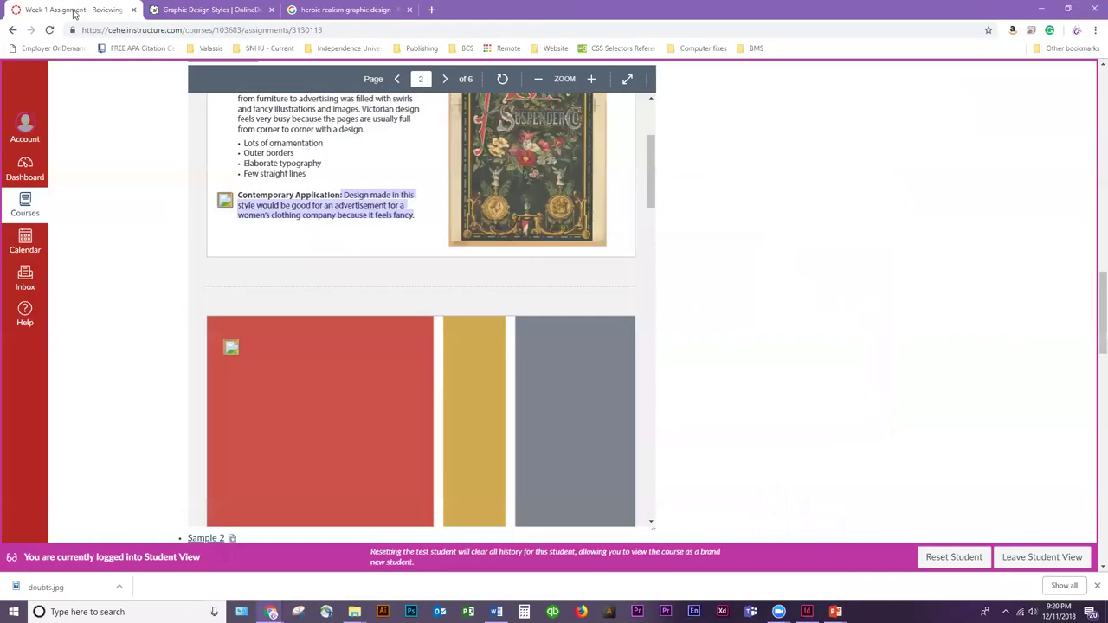
scroll(766, 375, "up", 5)
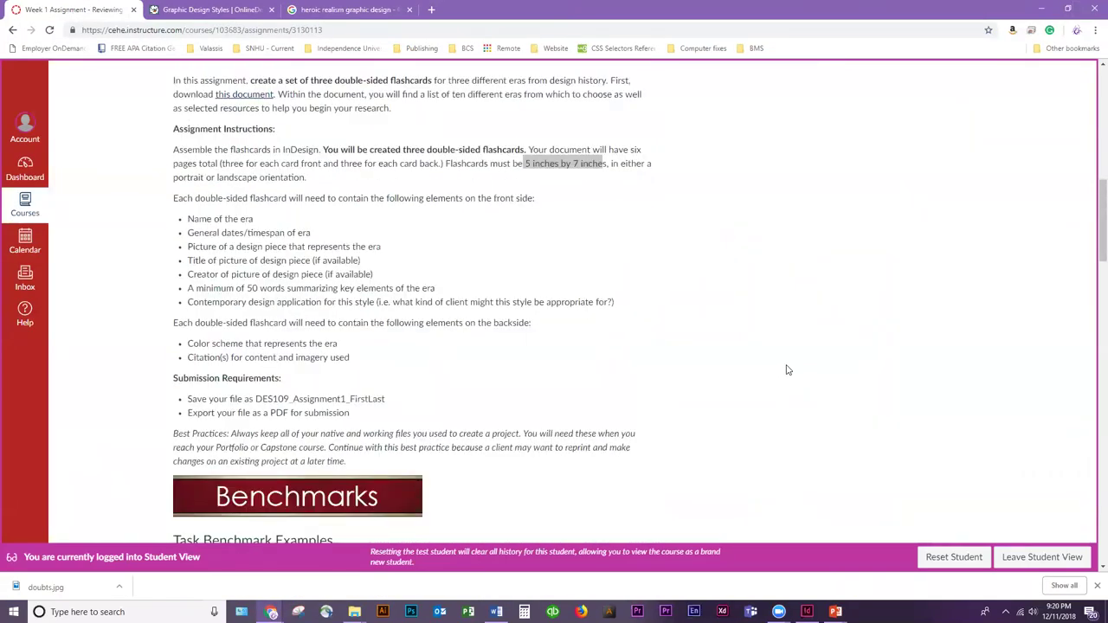
left_click_drag(387, 399, 256, 398)
key("ctrl+c")
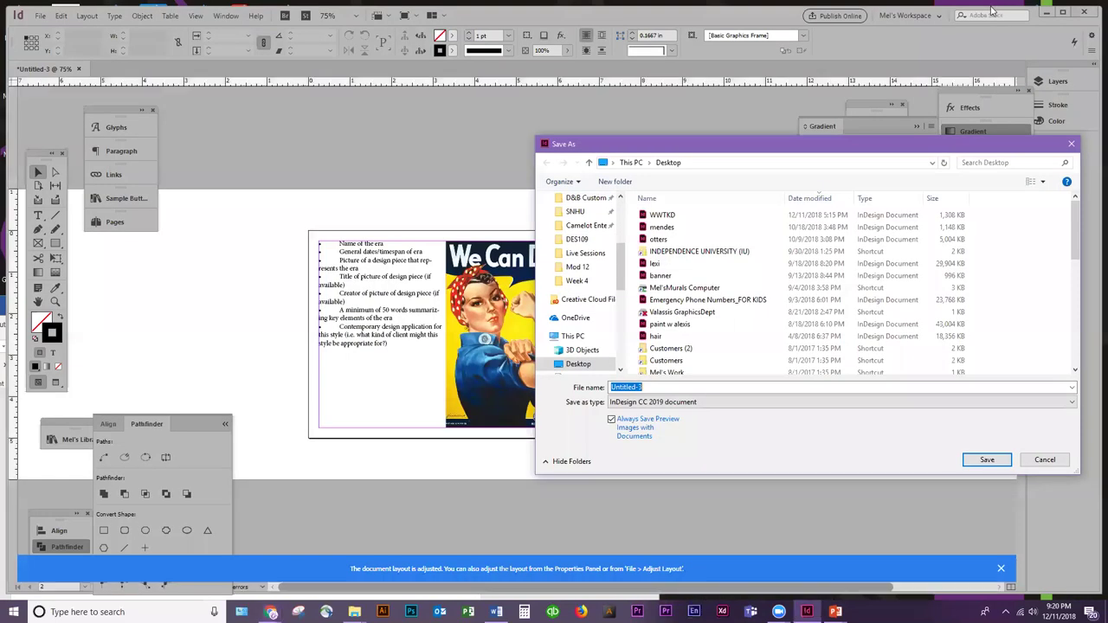
Return to InDesign and save the document on the Desktop as DES109_Assignment1_ followed by the author's first and last name
left_click(1042, 9)
key("ctrl+v")
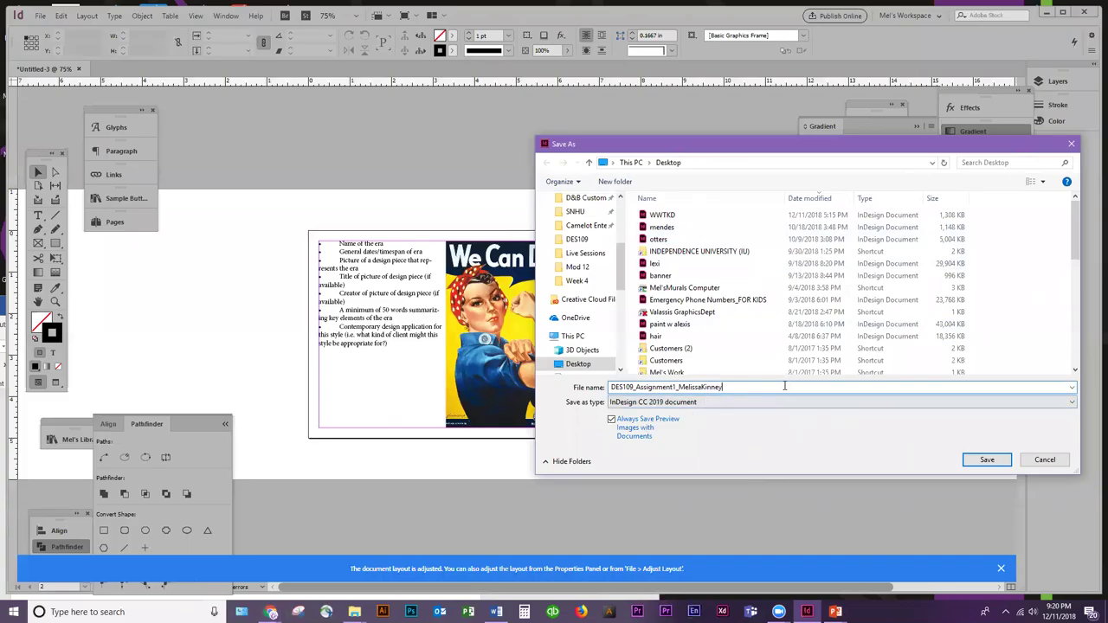
left_click(996, 462)
Remove the bullets and their indents from every line of the pasted list on page 2
double_click(358, 244)
key("Delete")
key("Delete")
key("Delete")
key("Delete")
key("Delete")
key("Delete")
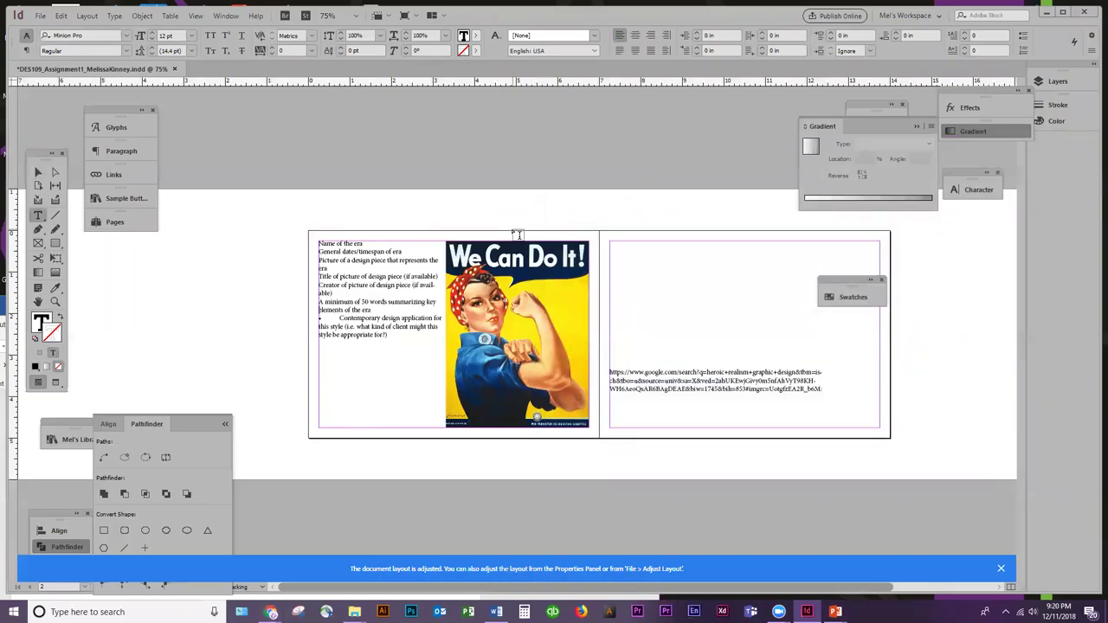
key("Delete")
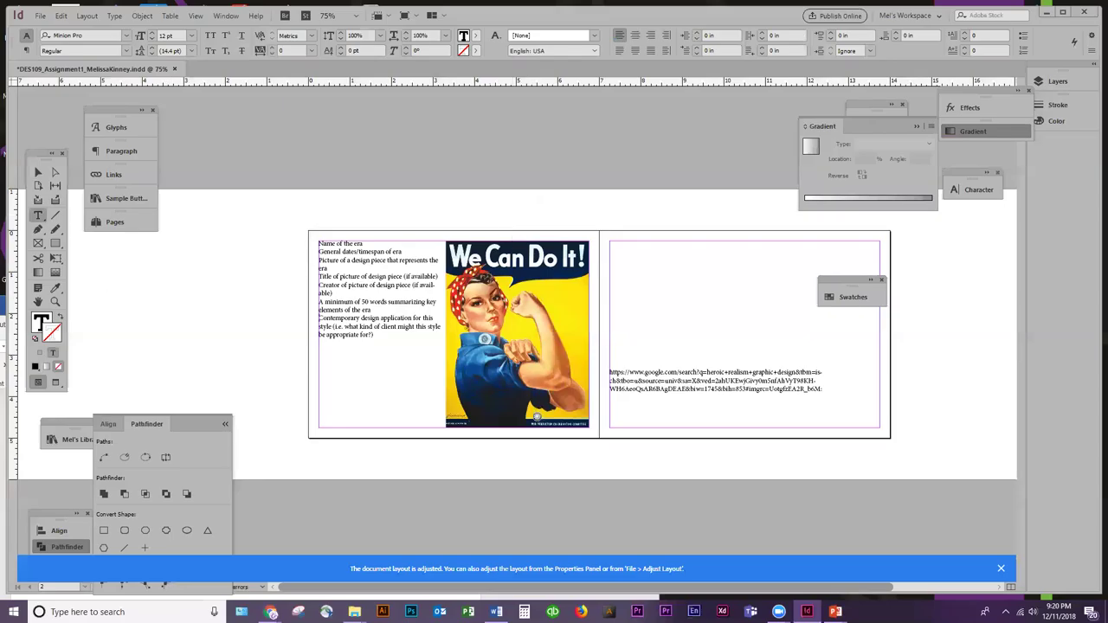
Leave text editing in the page 2 text frame and save the document
left_click(54, 301)
left_click_drag(292, 228, 572, 378)
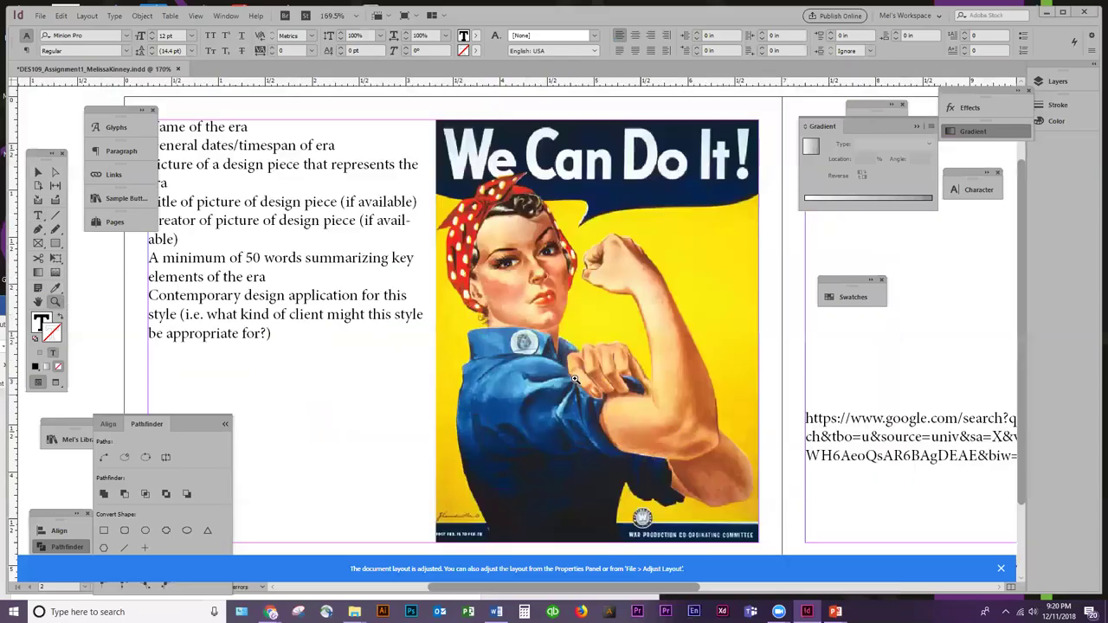
key("Escape")
scroll(468, 247, "up", 1)
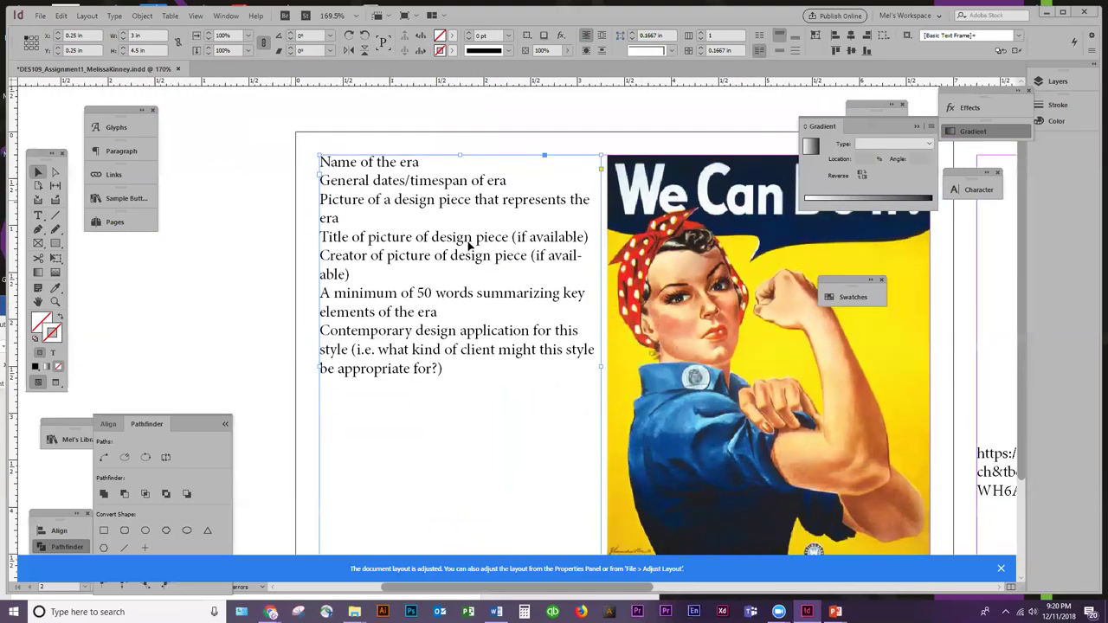
key("ctrl+s")
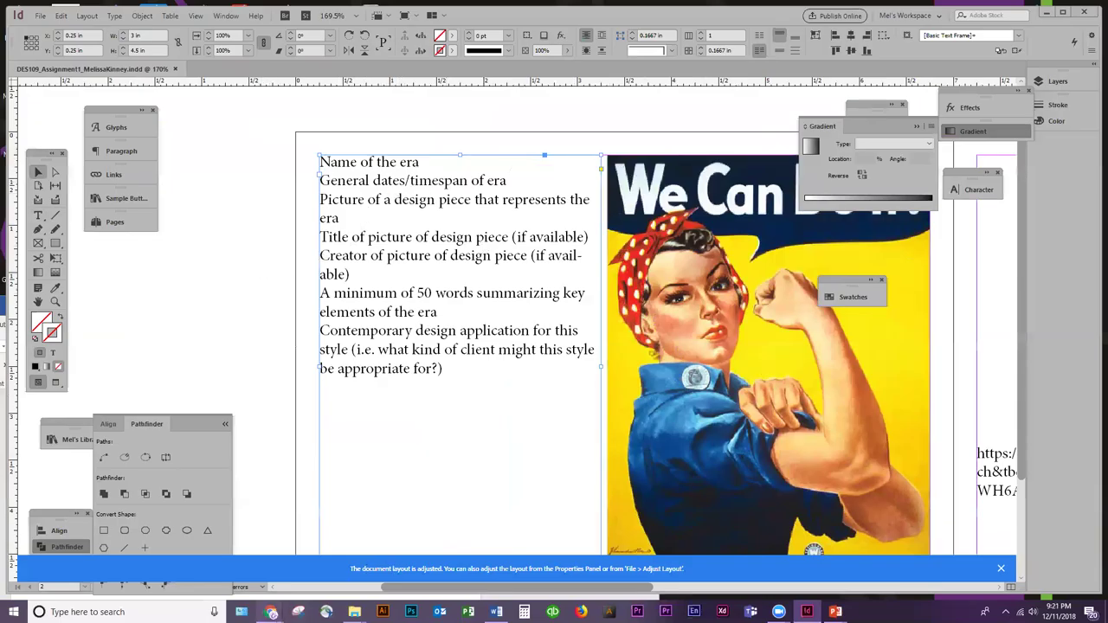
Switch to Chrome and examine the Adobe Help Center and the font categories on DaFont as project resources
mouse_move(271, 612)
left_click(318, 589)
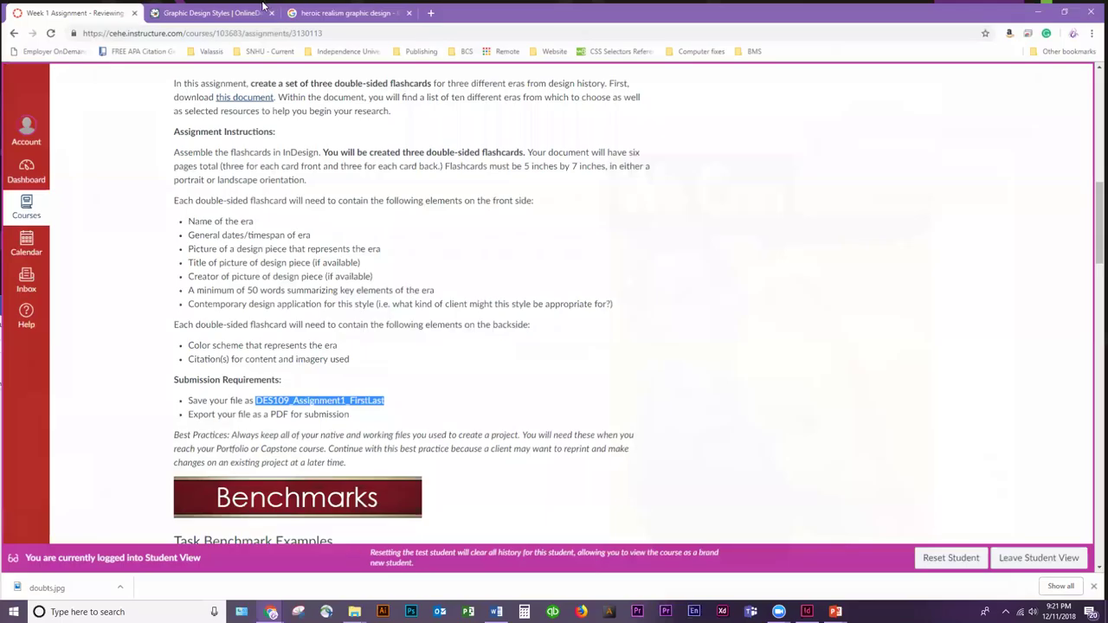
left_click(342, 12)
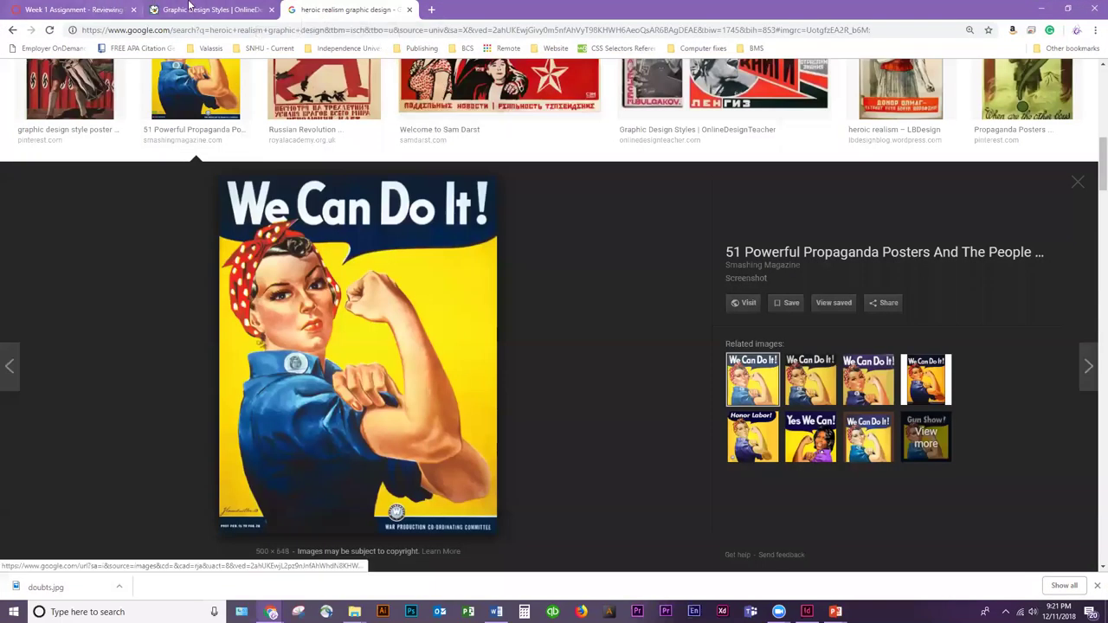
mouse_move(271, 613)
left_click(216, 573)
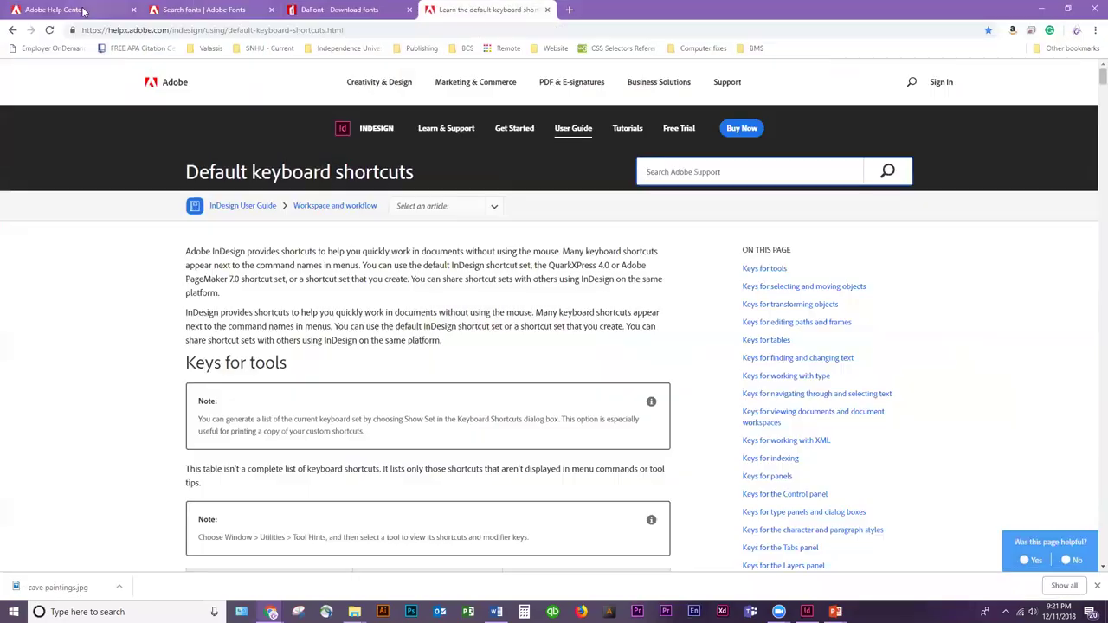
left_click(96, 17)
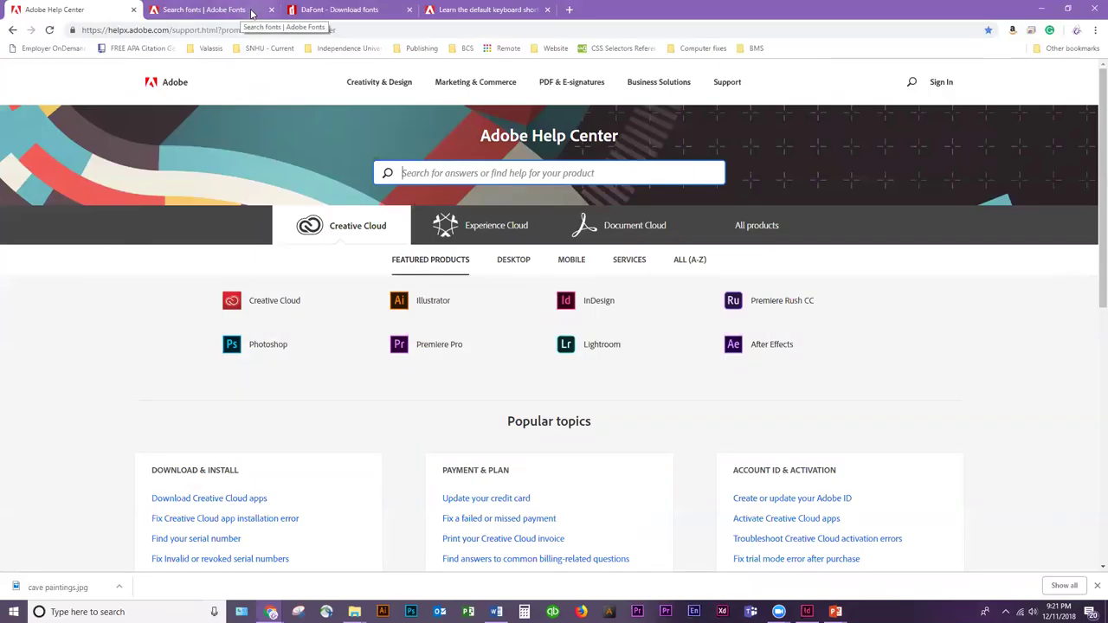
left_click(328, 8)
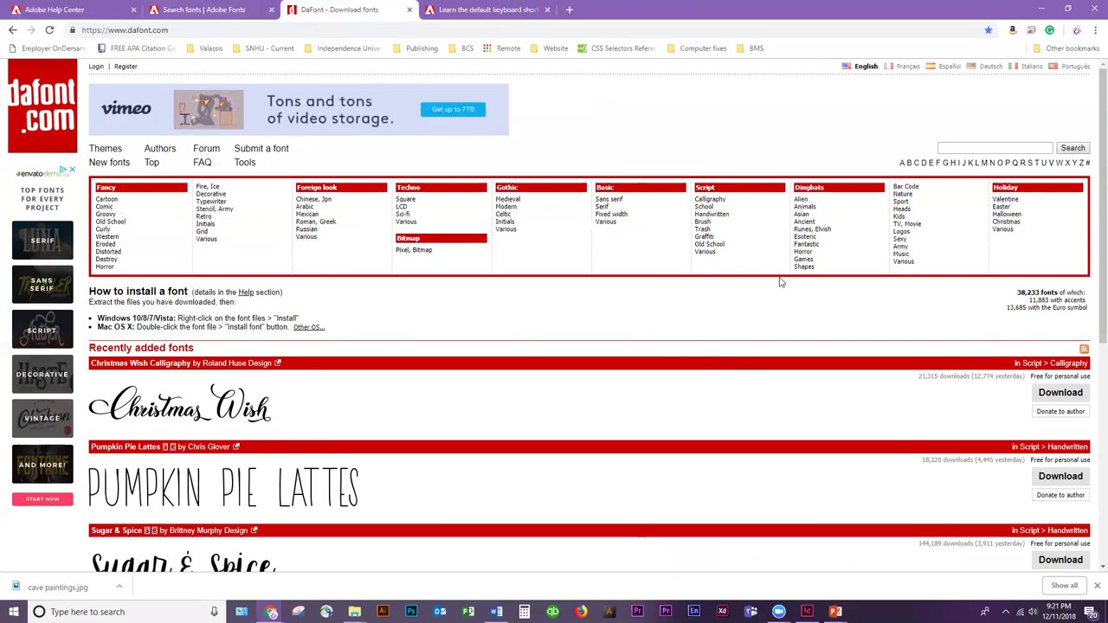
scroll(782, 280, "down", 2)
scroll(783, 279, "up", 2)
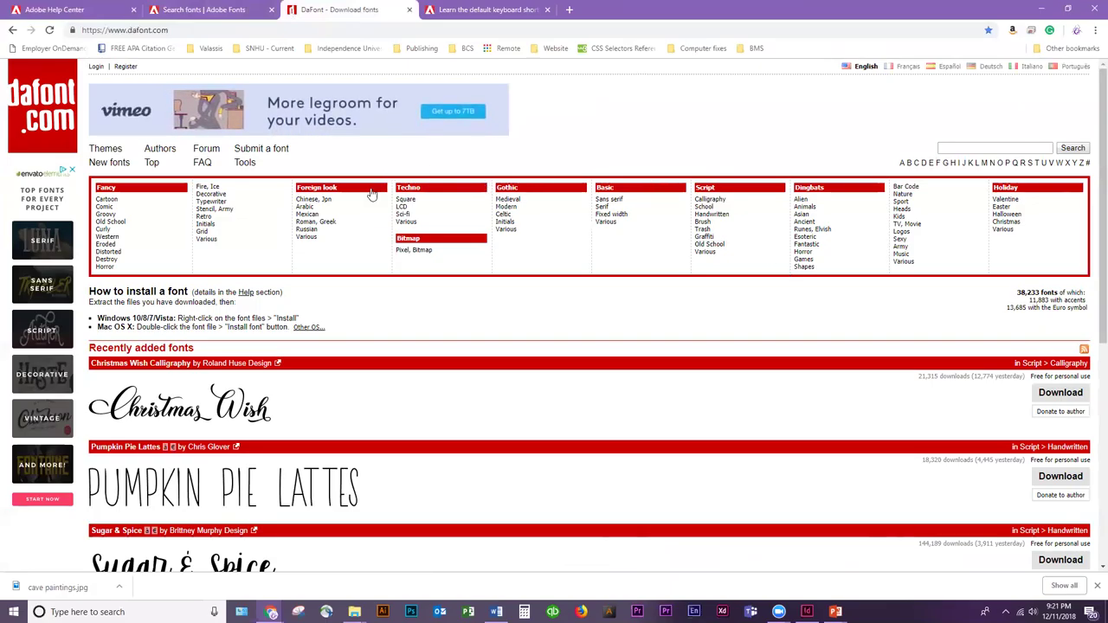
Examine the InDesign keyboard shortcuts page, the heroic realism image results and the Heroic Realism section of the design styles article
left_click(468, 10)
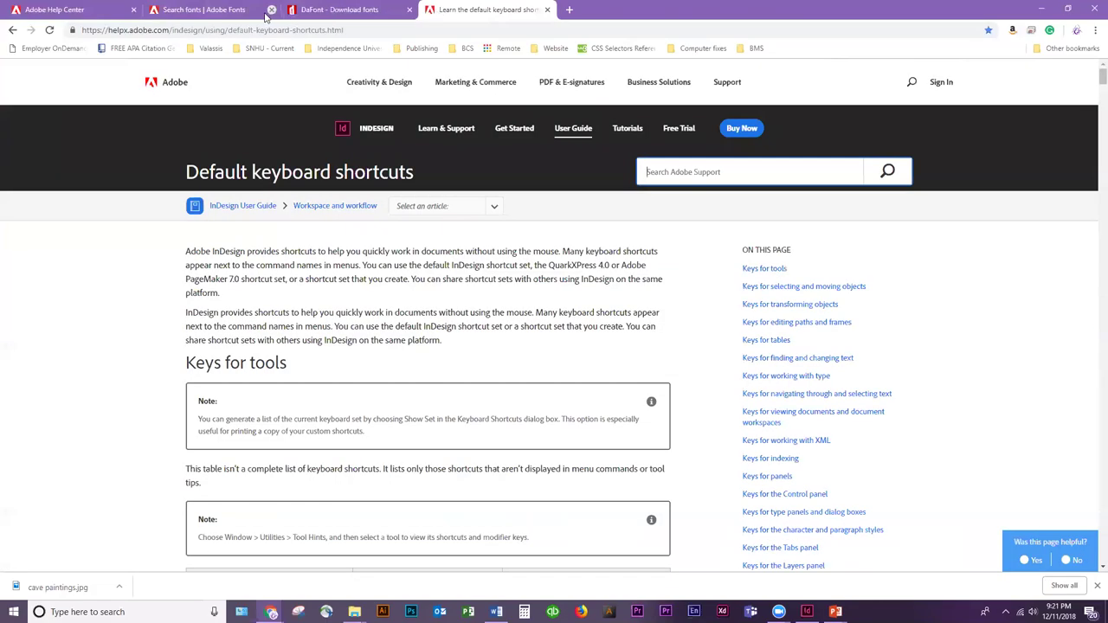
left_click(271, 612)
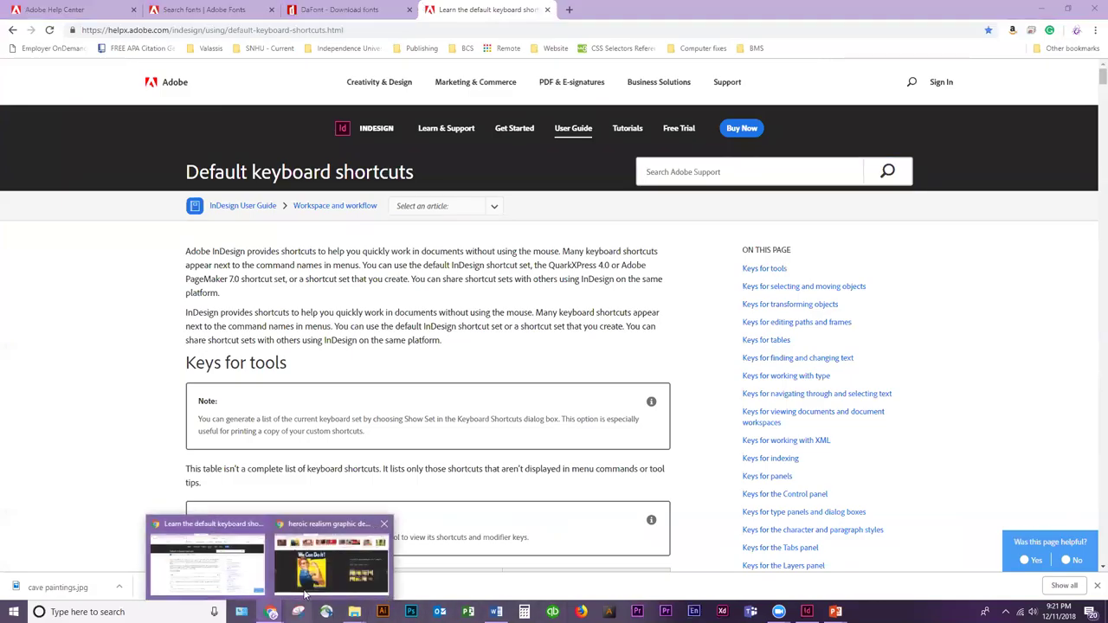
left_click(305, 594)
scroll(586, 196, "up", 3)
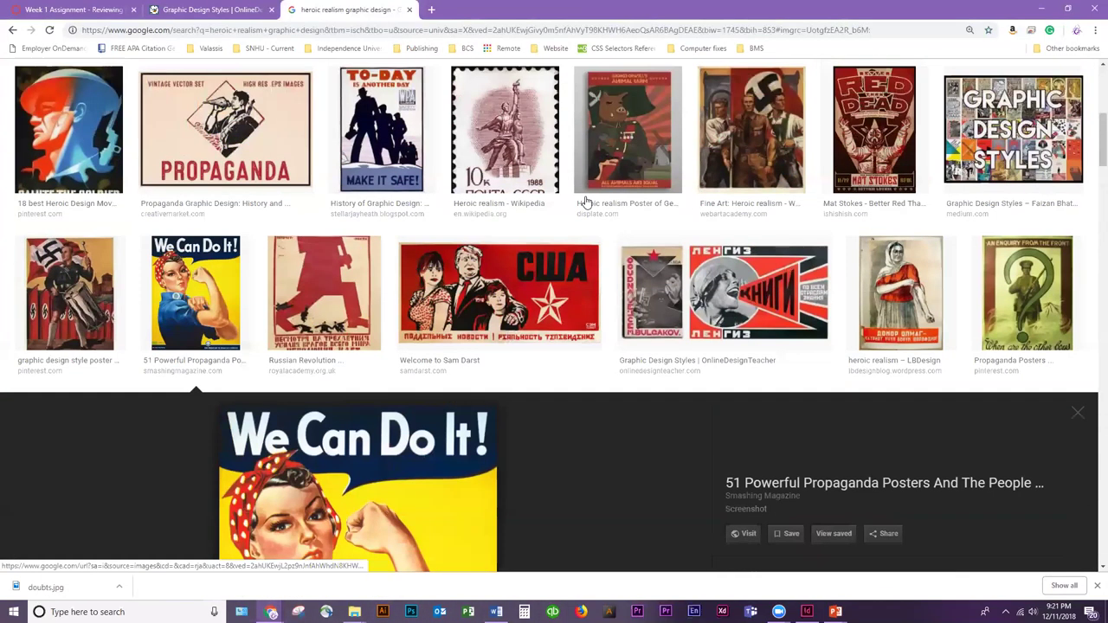
key("Escape")
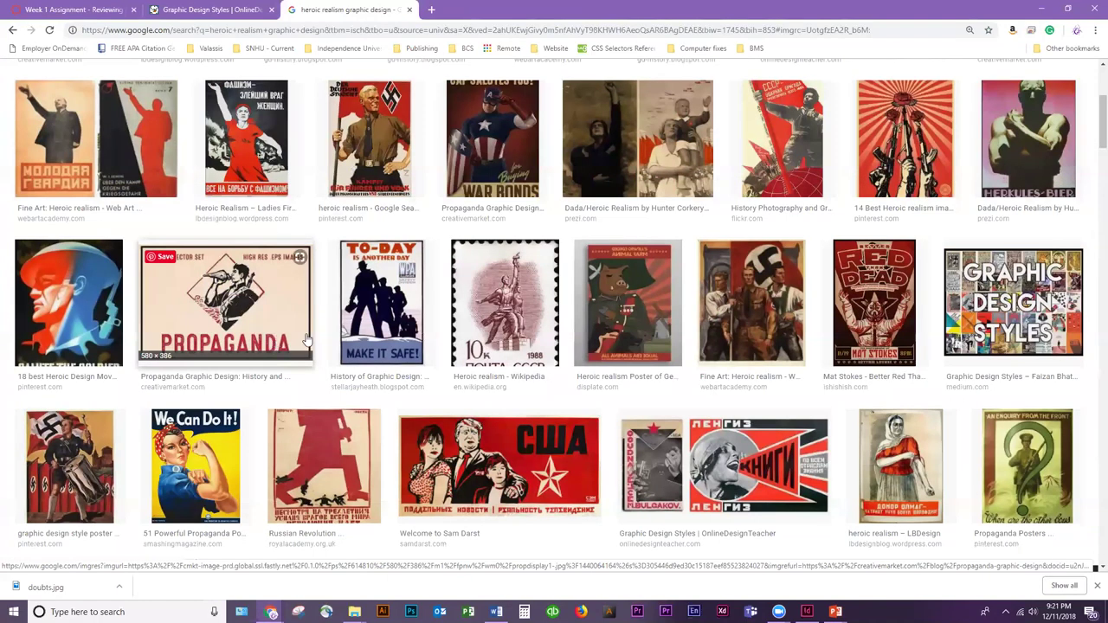
scroll(195, 229, "up", 2)
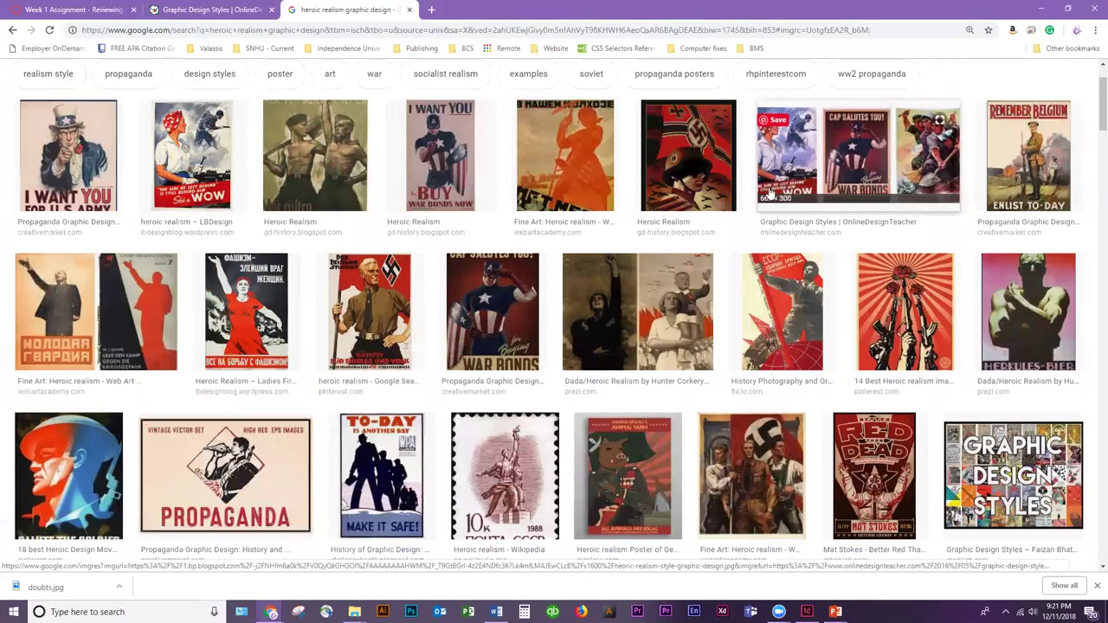
scroll(901, 311, "up", 1)
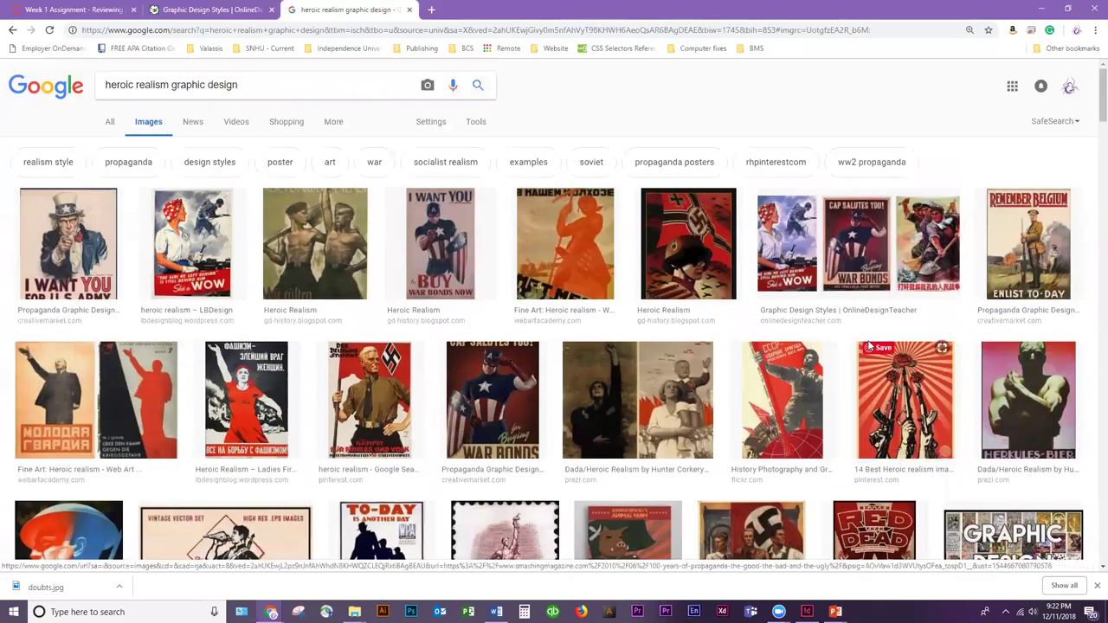
left_click(201, 6)
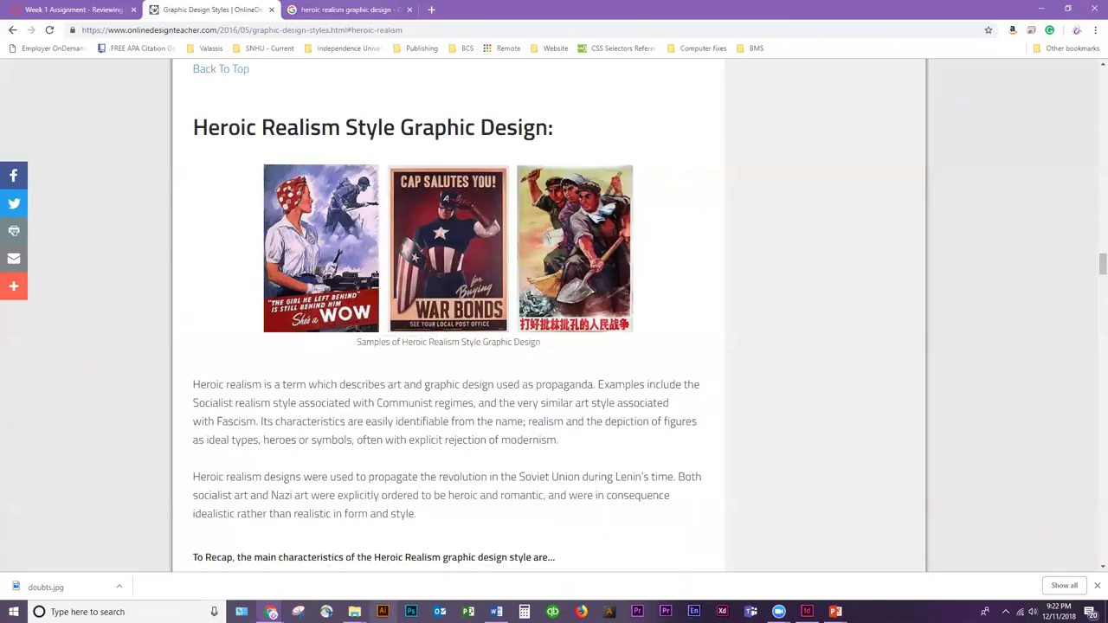
Switch back to InDesign and enter text editing on the first line of the page 2 text frame
mouse_move(271, 611)
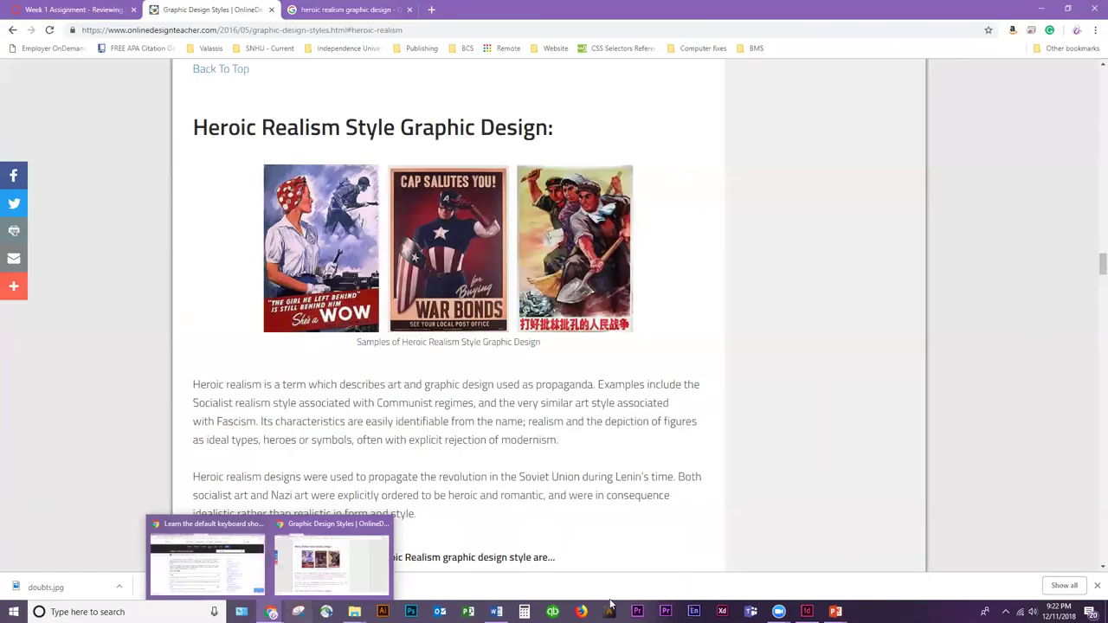
mouse_move(807, 611)
left_click(812, 558)
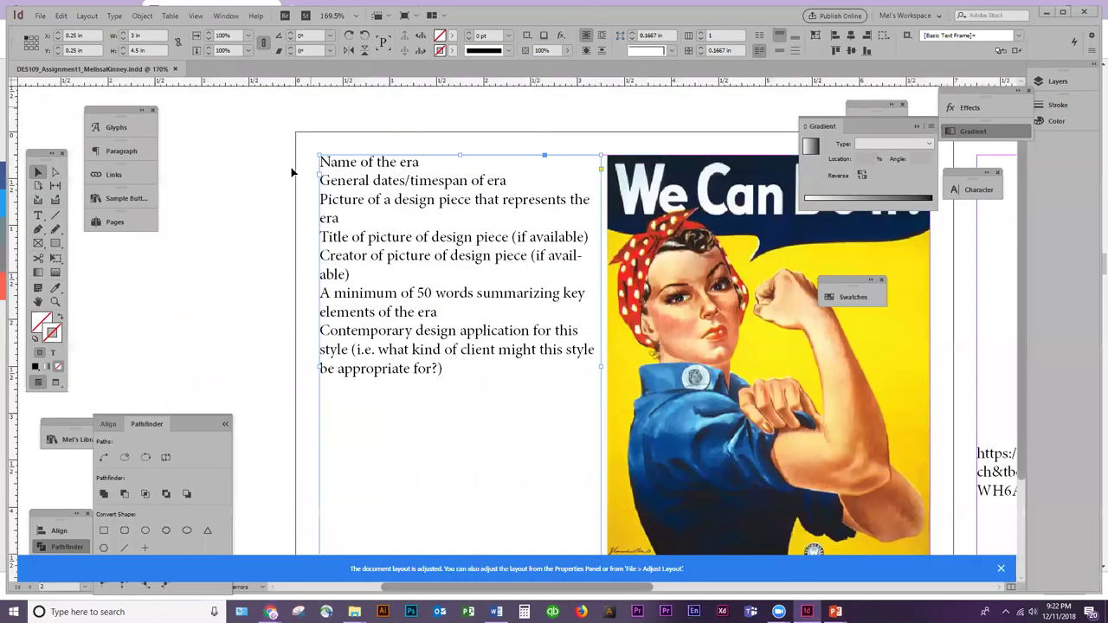
double_click(340, 163)
Switch to Chrome and browse the Basic font category on DaFont for a typeface suited to the era
mouse_move(271, 611)
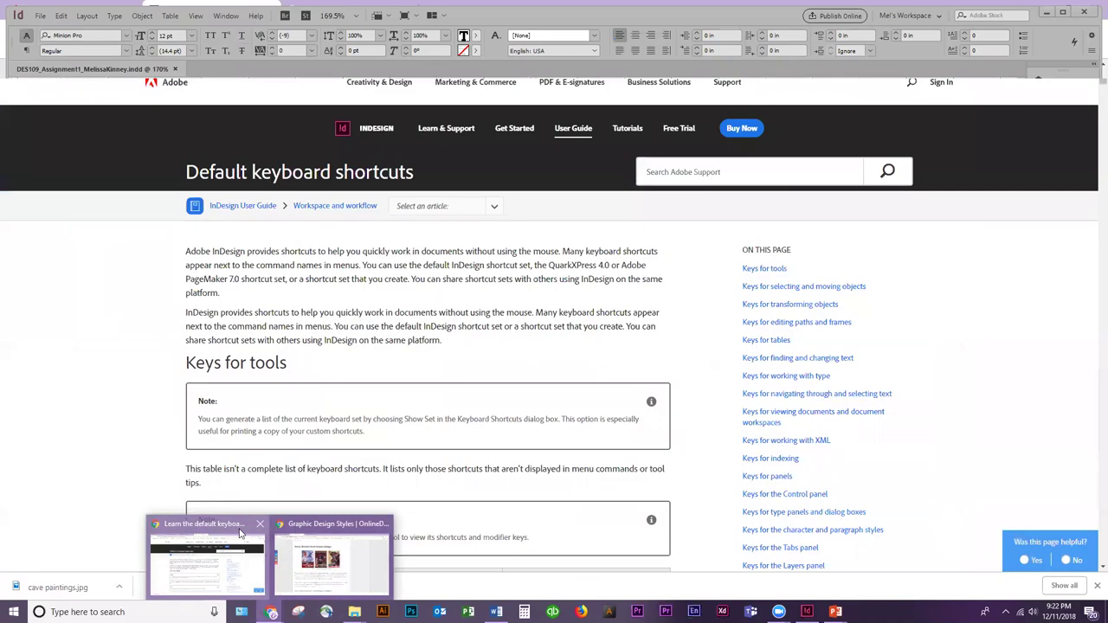
left_click(217, 563)
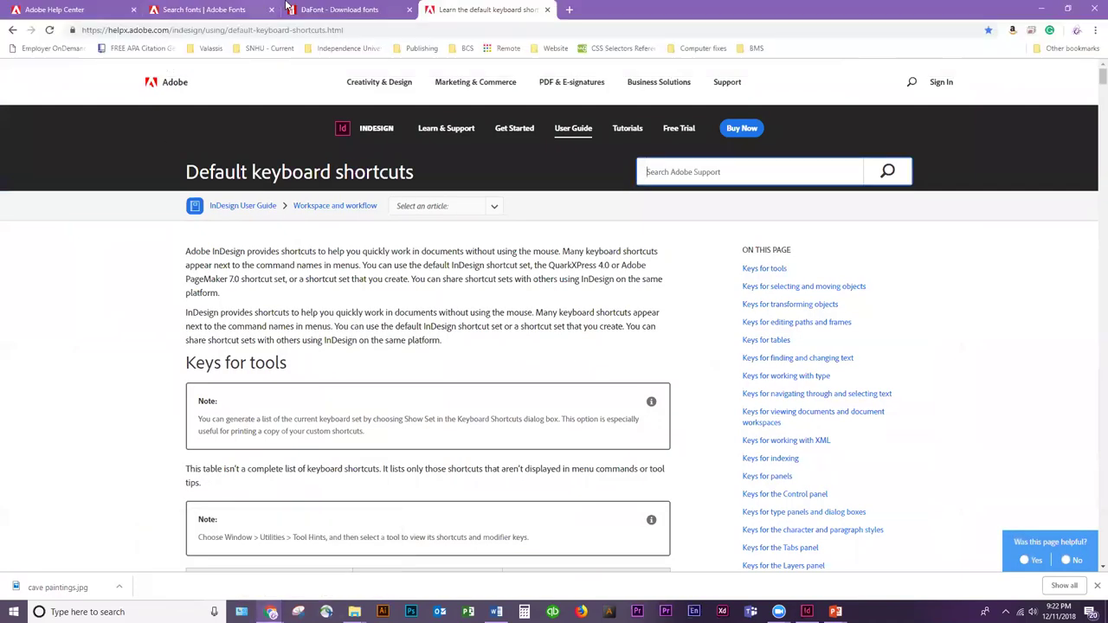
left_click(342, 9)
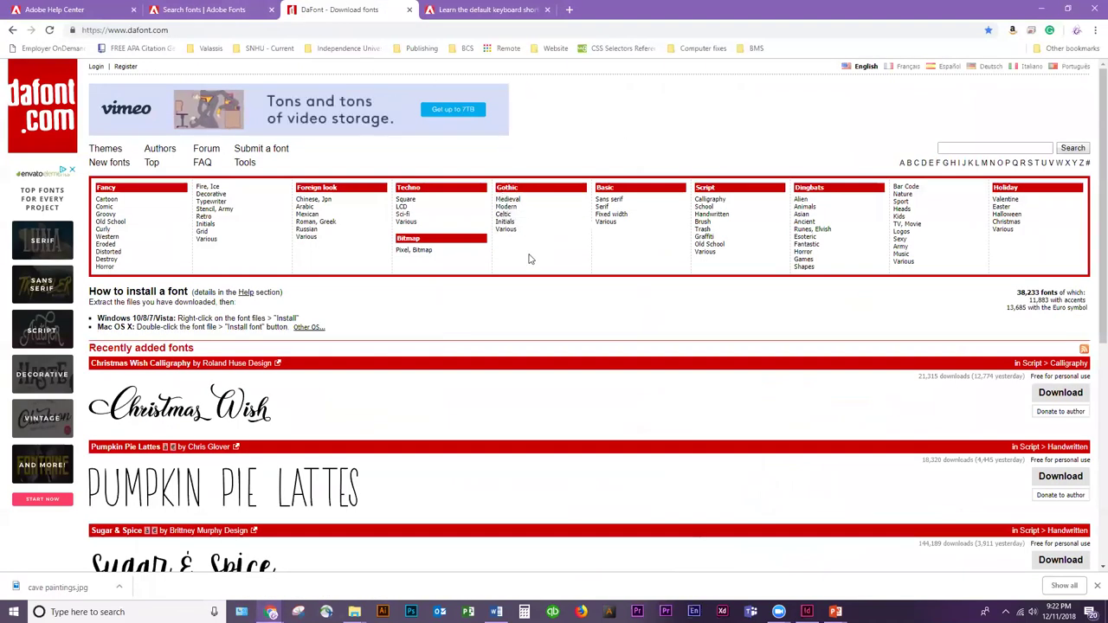
left_click(607, 190)
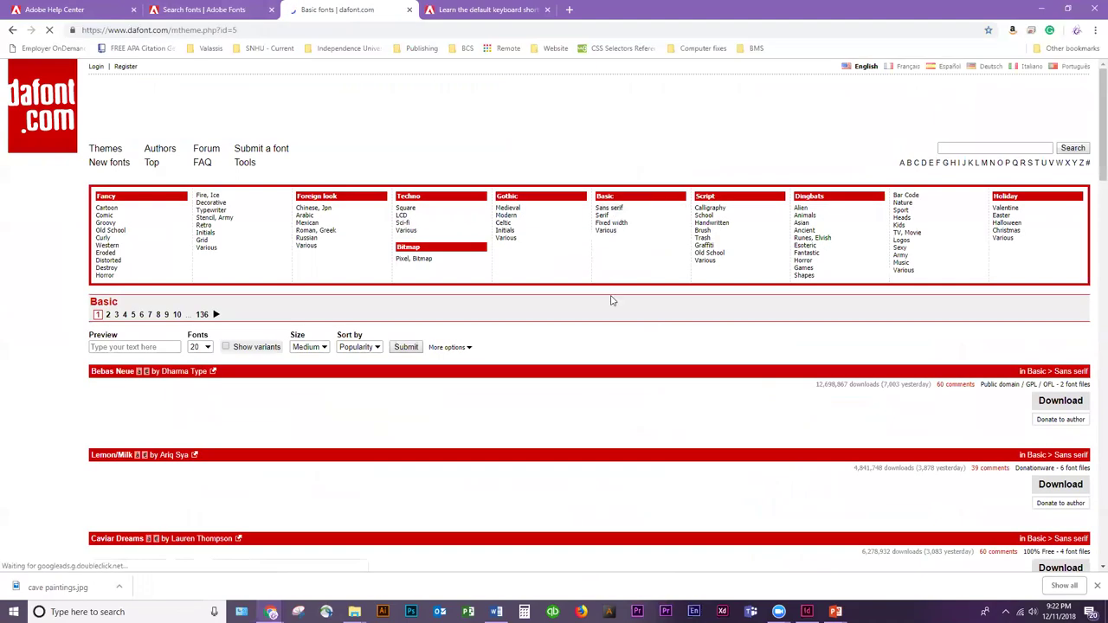
scroll(650, 414, "down", 3)
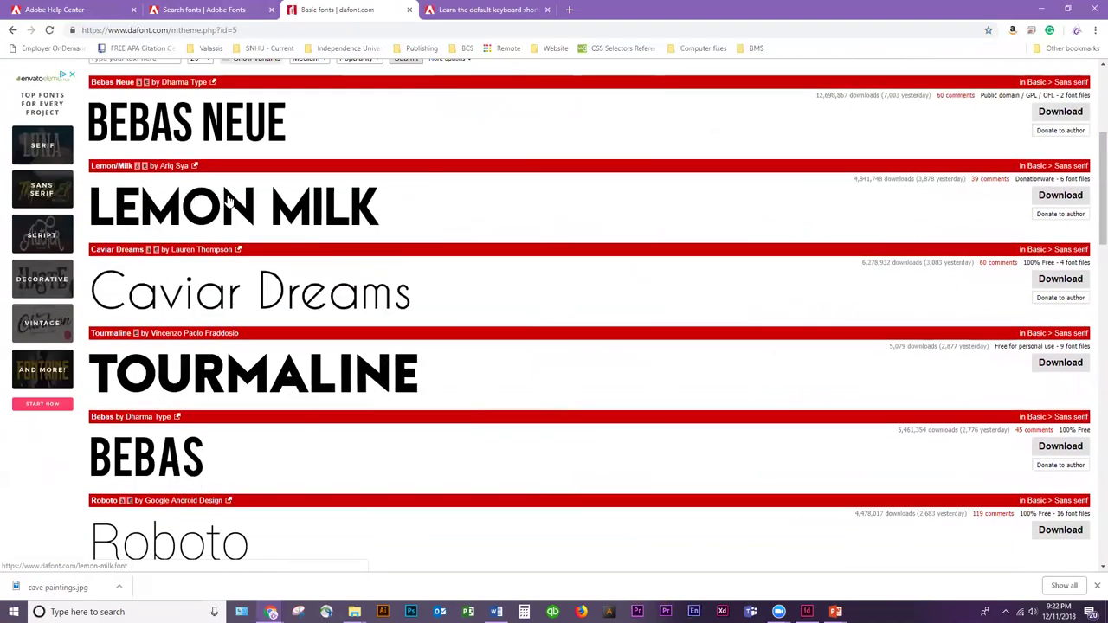
scroll(338, 249, "down", 3)
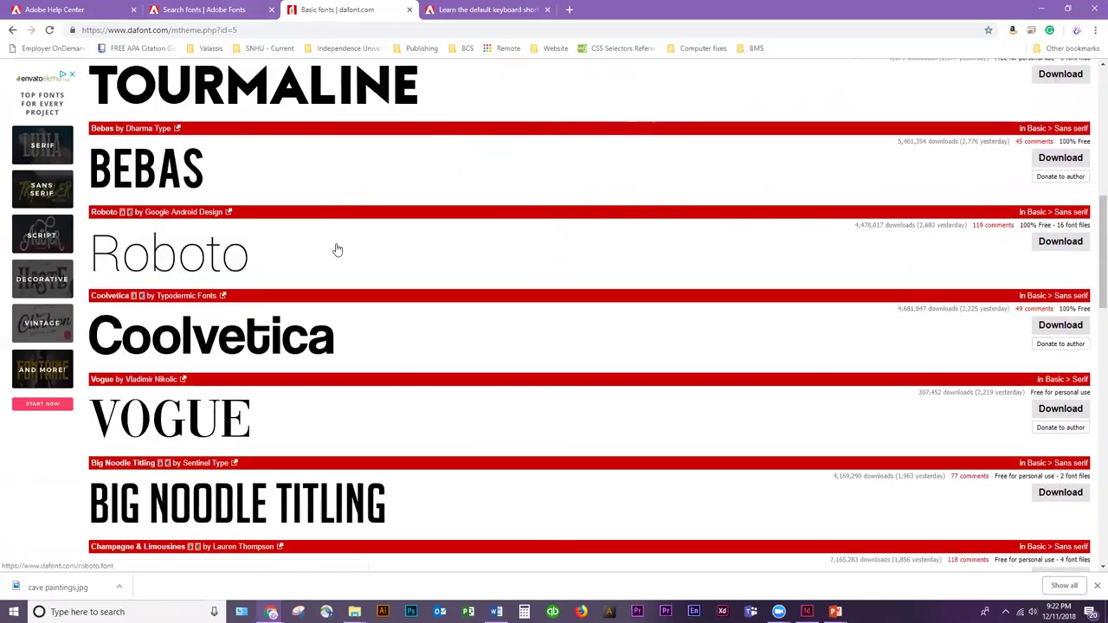
scroll(338, 250, "down", 3)
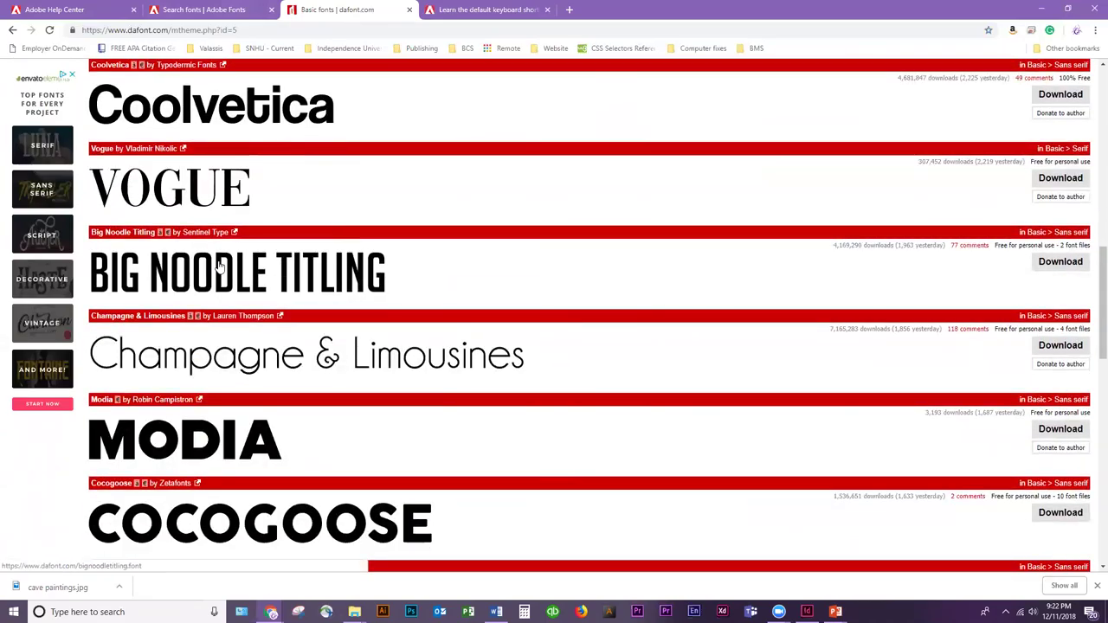
scroll(351, 236, "down", 3)
scroll(310, 261, "down", 3)
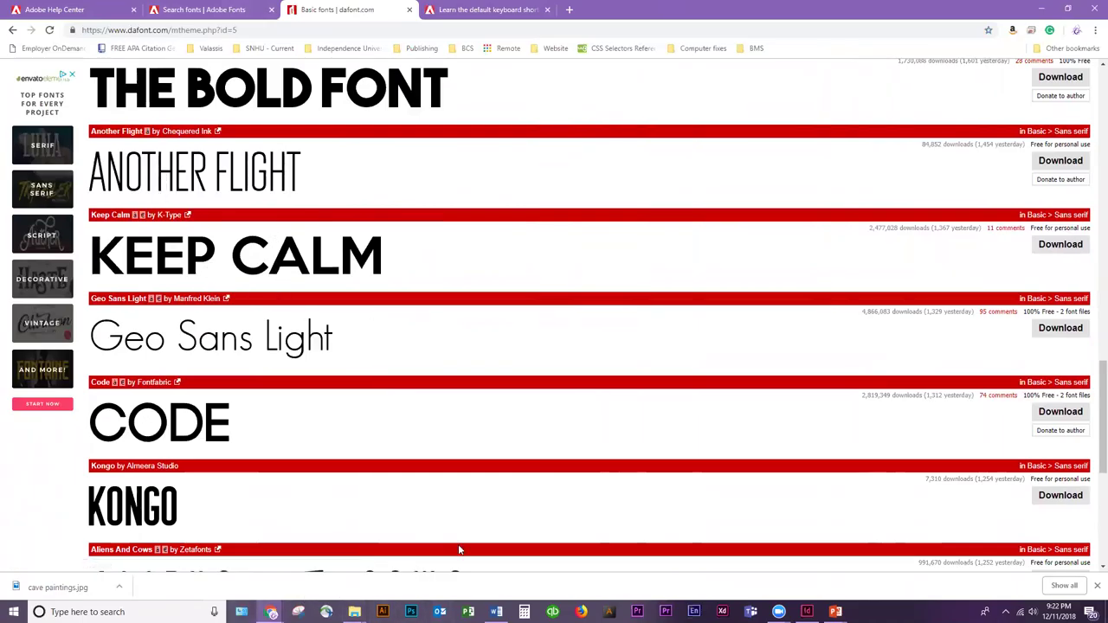
scroll(459, 550, "down", 3)
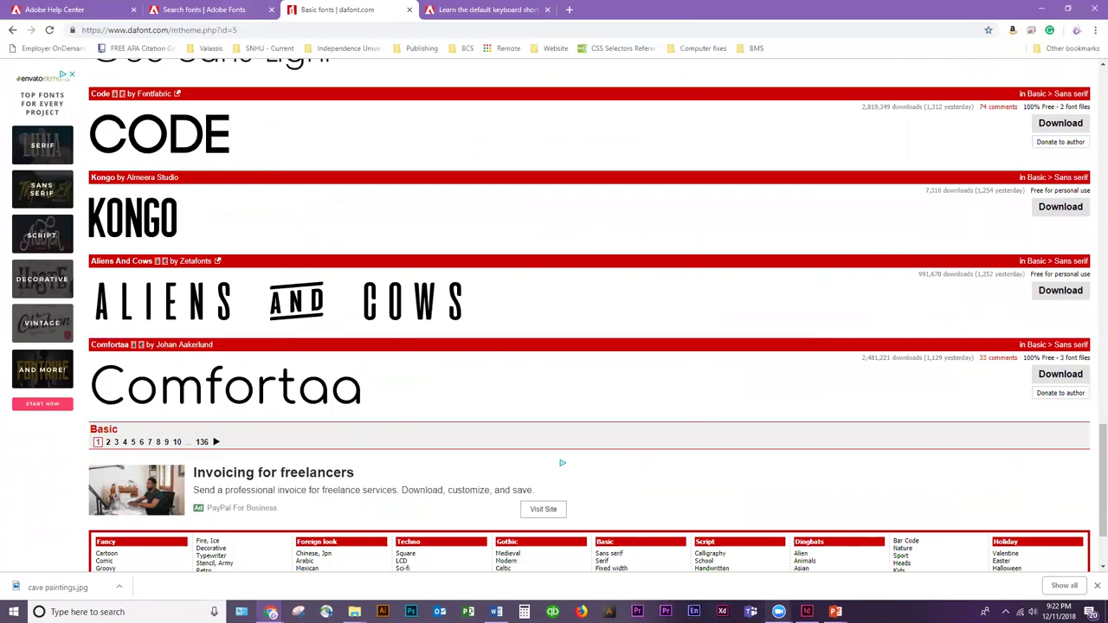
Return to InDesign and set the font of the "Name of the era" line to Nissan Brand W10 Bold
left_click(807, 612)
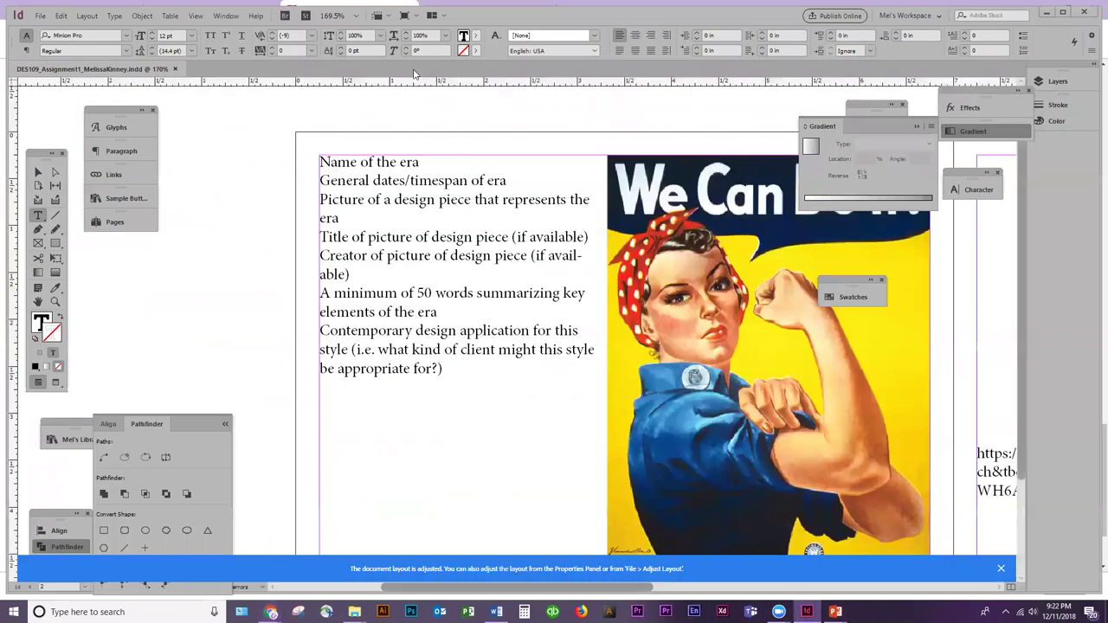
triple_click(358, 163)
left_click(88, 32)
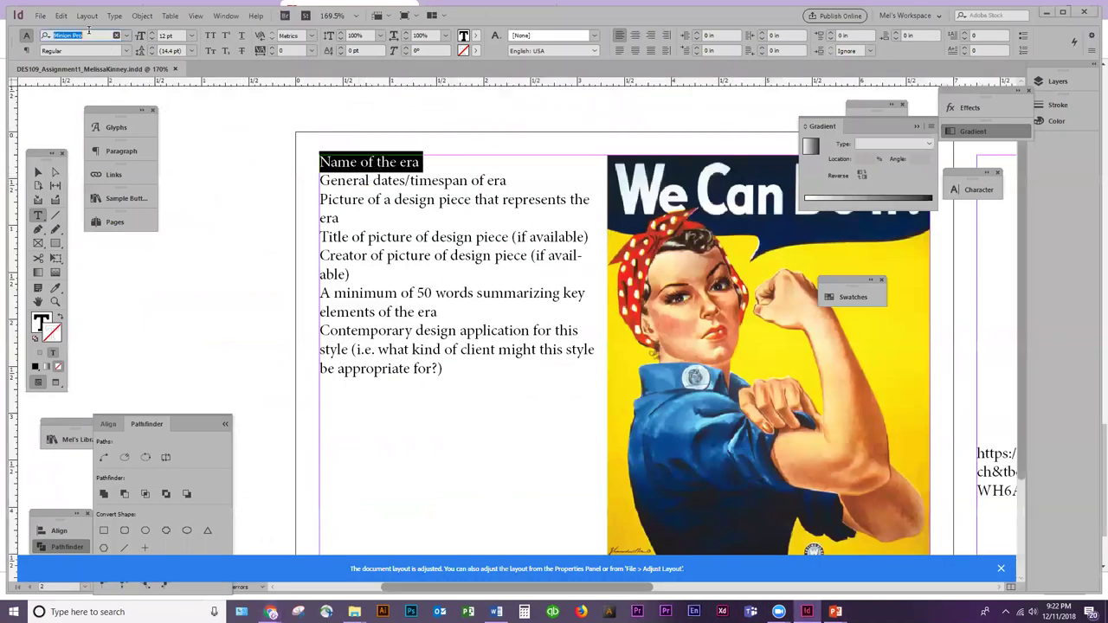
type("keep")
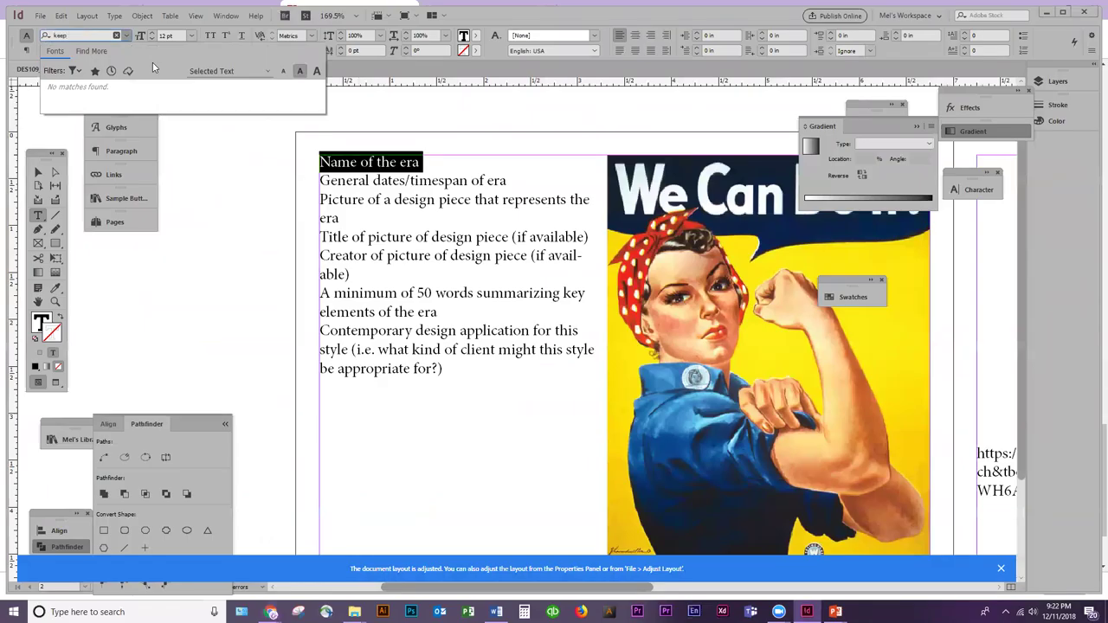
left_click(128, 40)
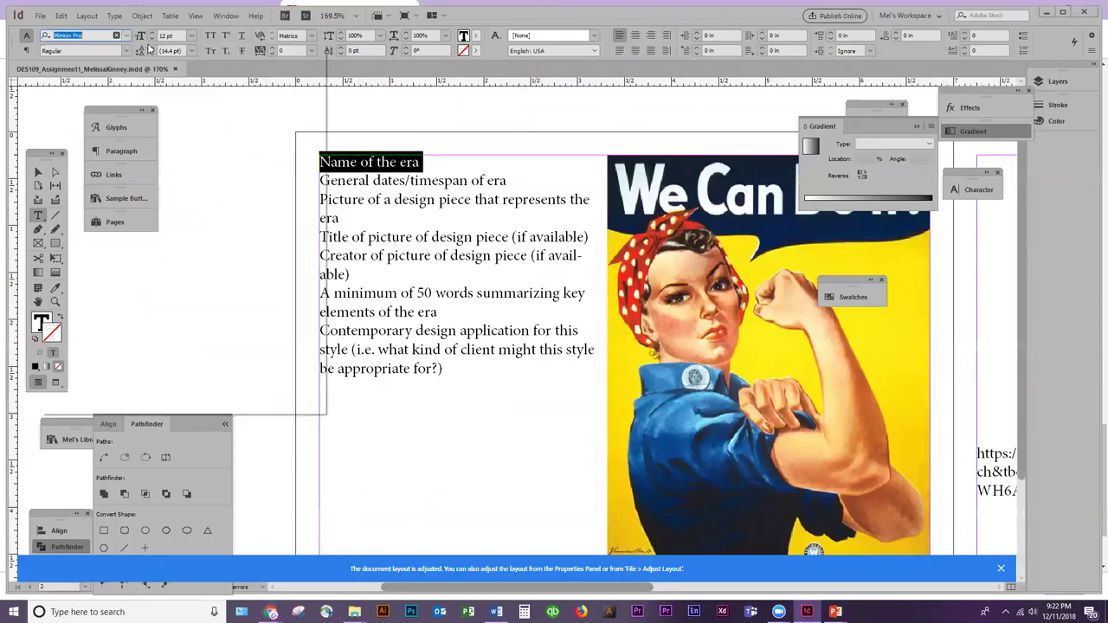
left_click(130, 41)
scroll(143, 251, "down", 5)
scroll(139, 268, "down", 8)
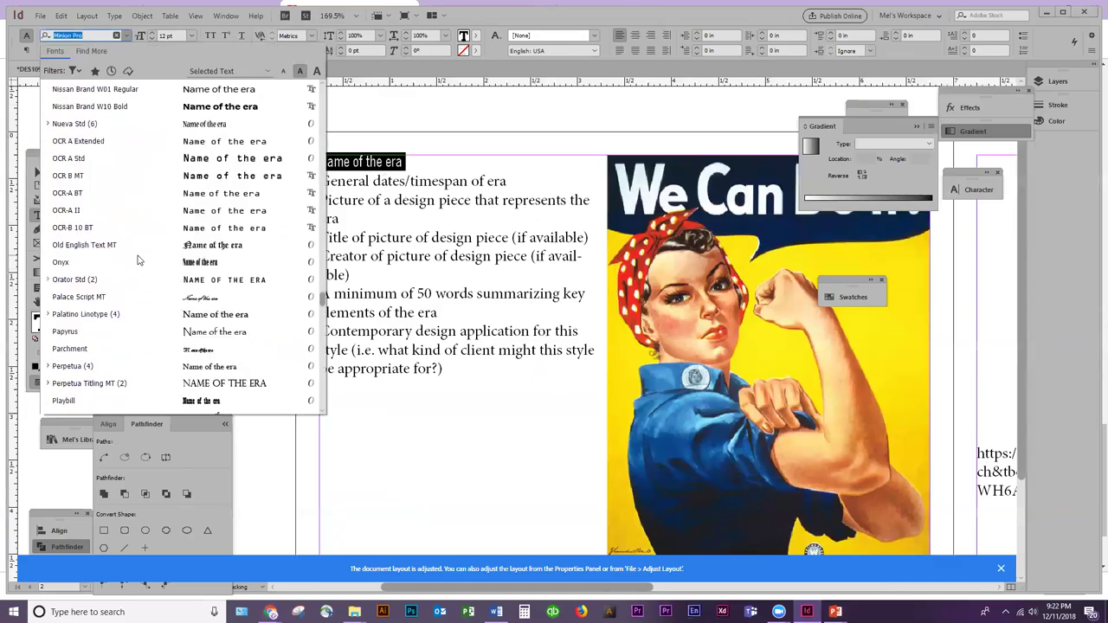
left_click(94, 106)
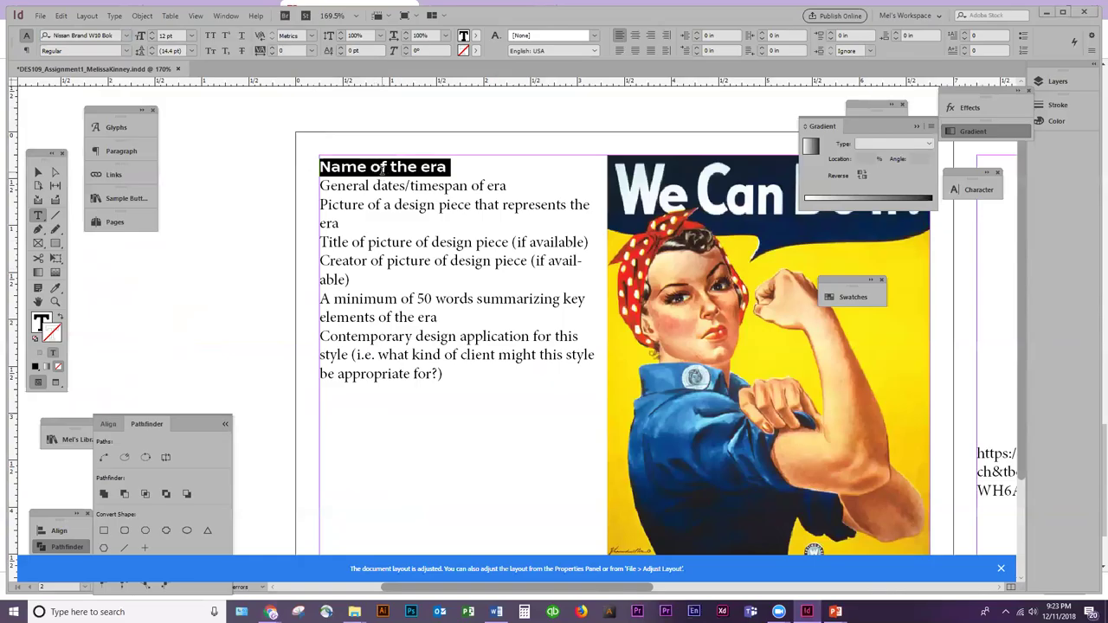
Replace the first line with "NAME OF THE ERA" in capitals, keeping the list on its own line below
type("NAME OF")
key("BackSpace")
key("BackSpace")
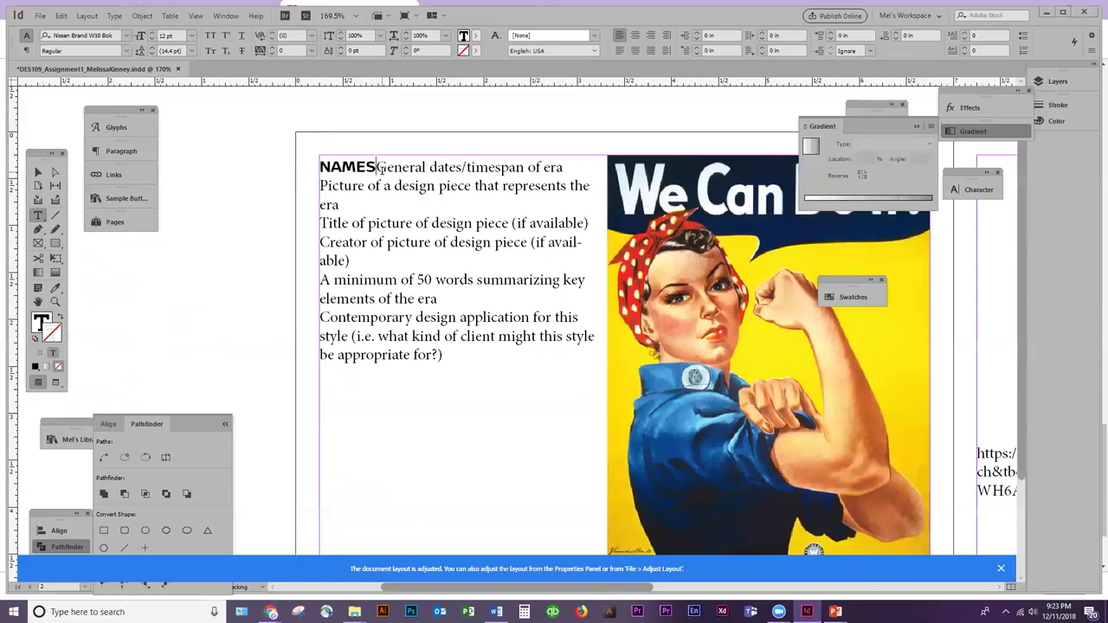
type("OF THE ERA")
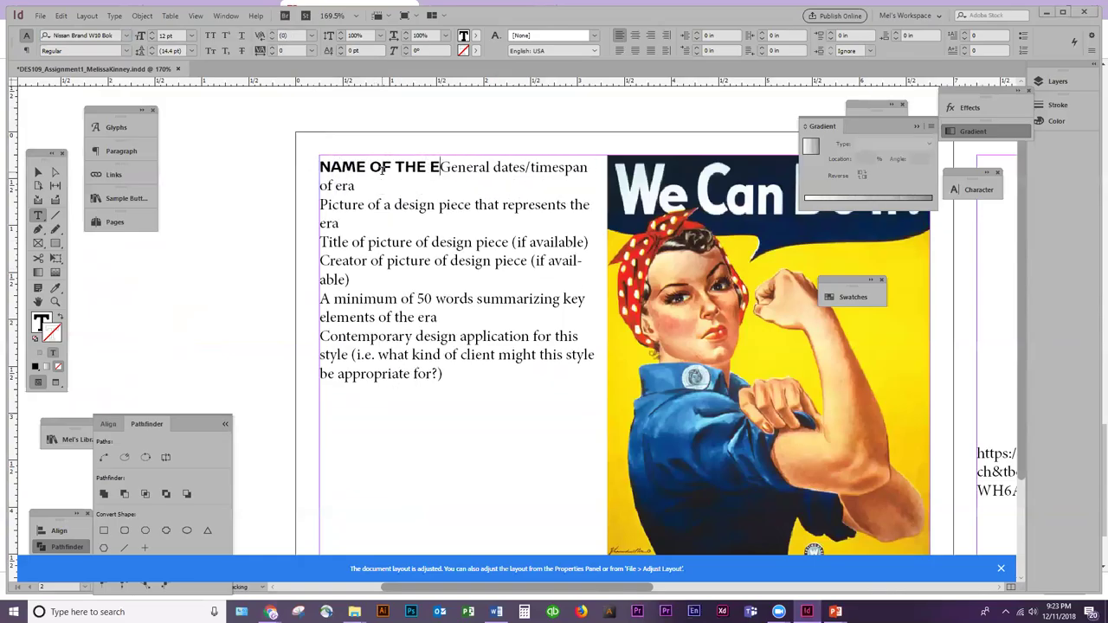
key("Return")
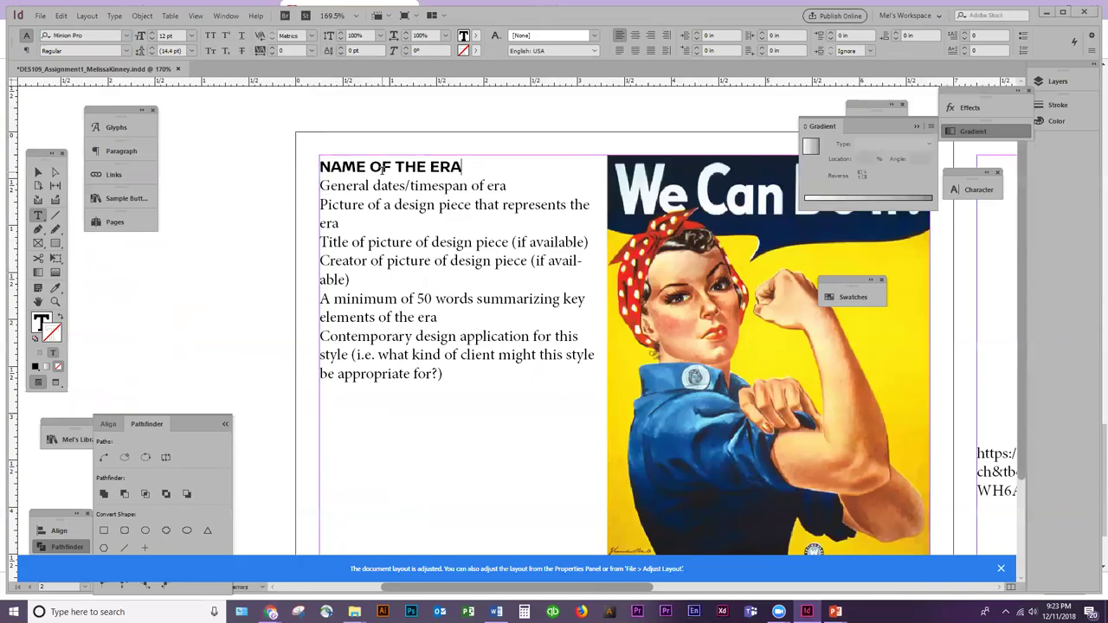
triple_click(382, 170)
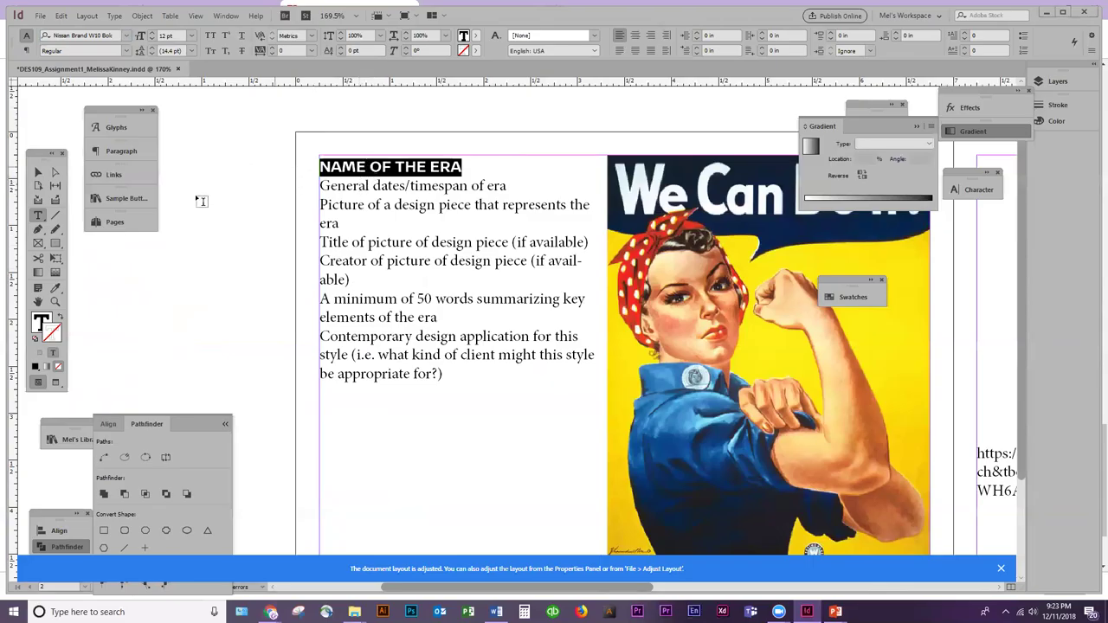
left_click(54, 288)
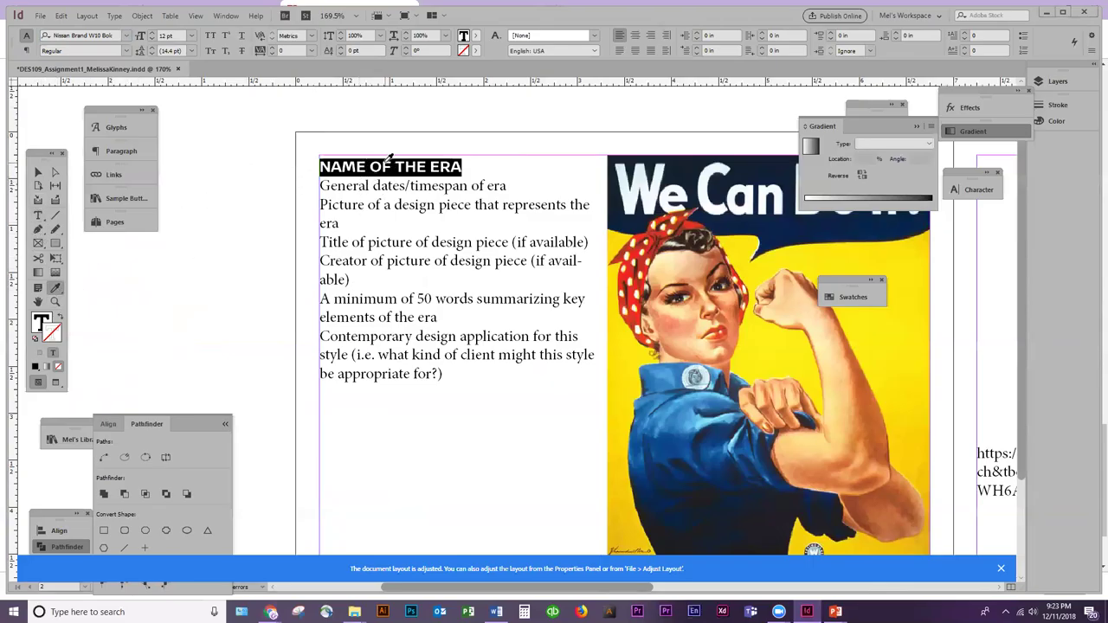
left_click(326, 205)
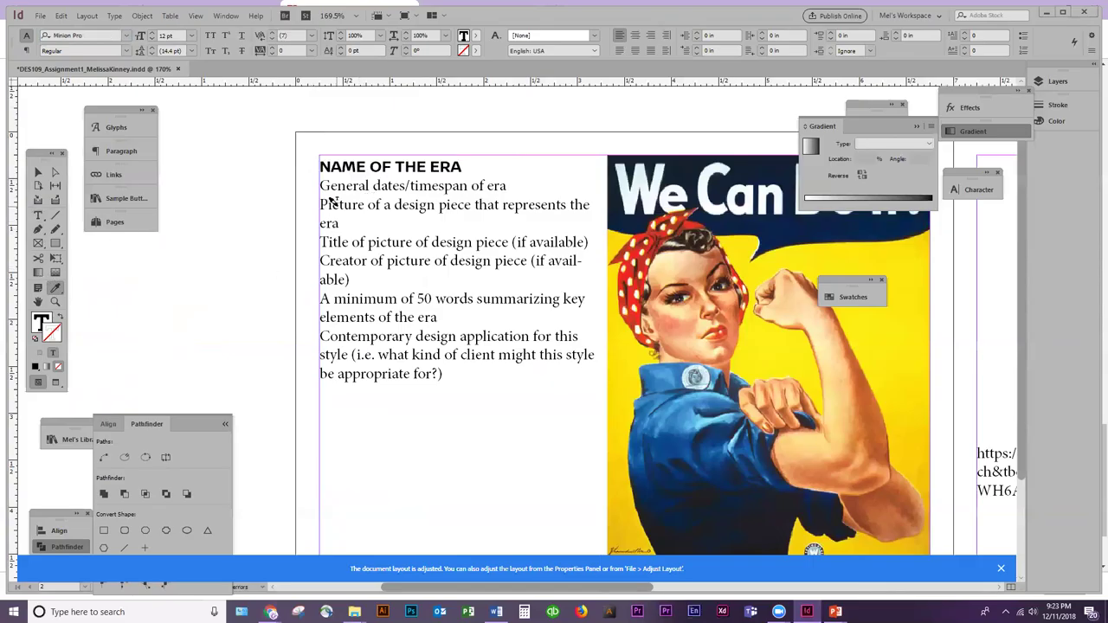
Select the list text below the title line and apply the title's type formatting to it with the Eyedropper tool
left_click(38, 215)
left_click_drag(444, 374, 318, 186)
left_click(55, 289)
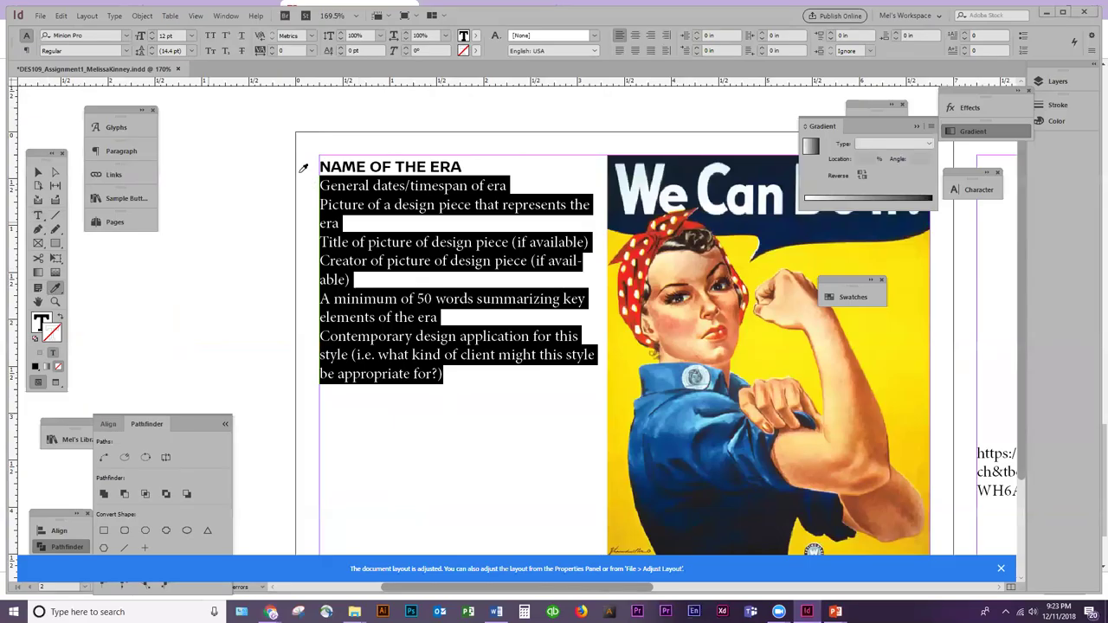
left_click(320, 163)
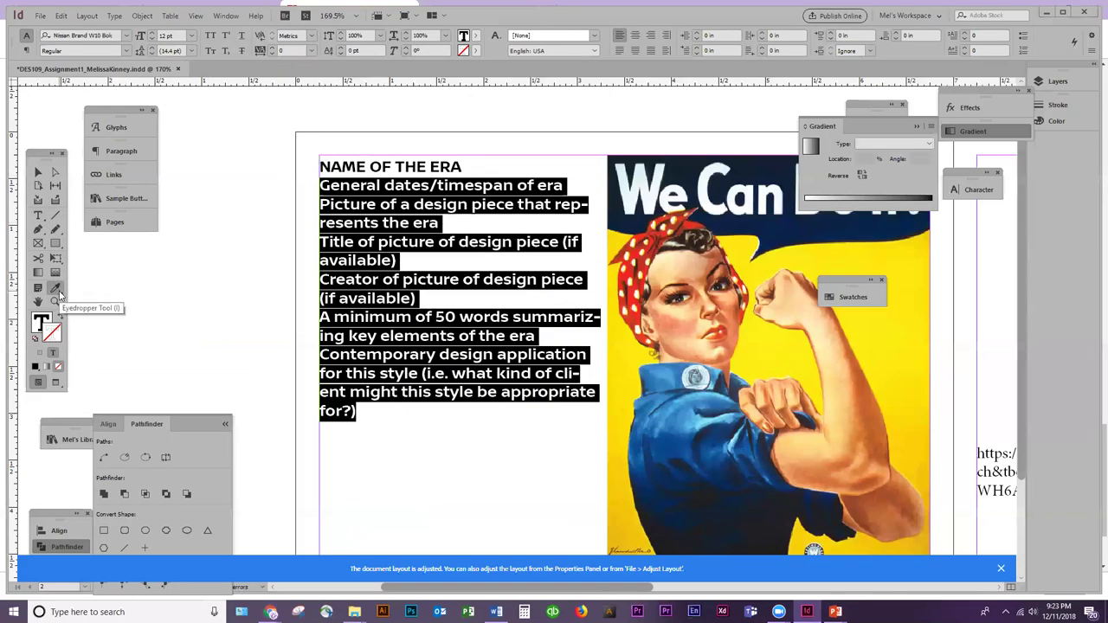
Apply All Caps to all the text in the page 2 text frame and deselect it
left_click(54, 292)
left_click(38, 215)
left_click(353, 222)
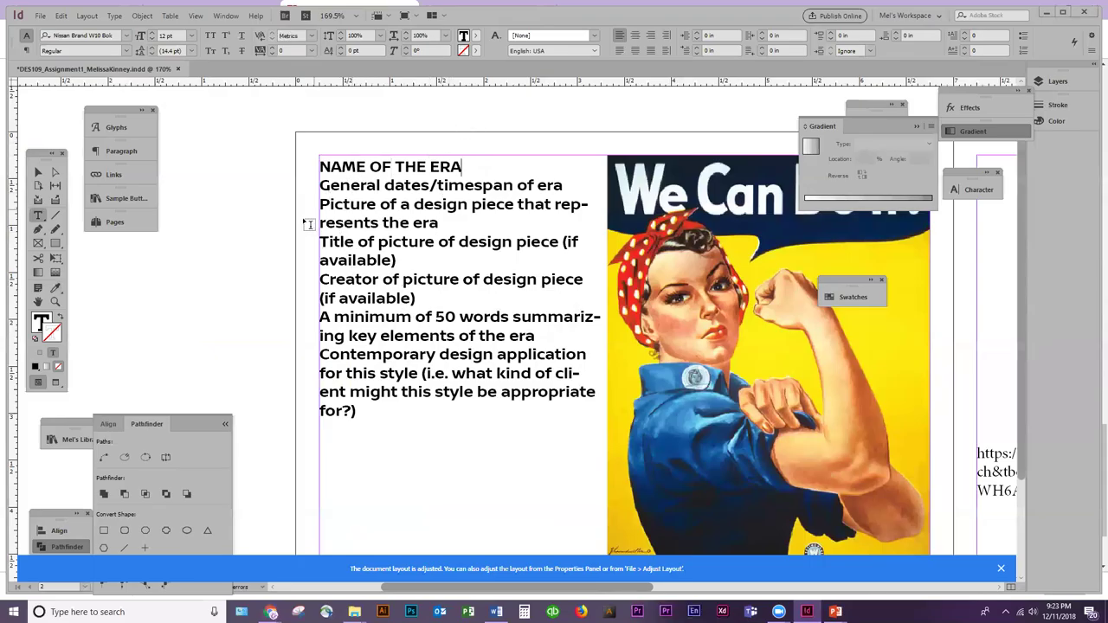
key("ctrl+a")
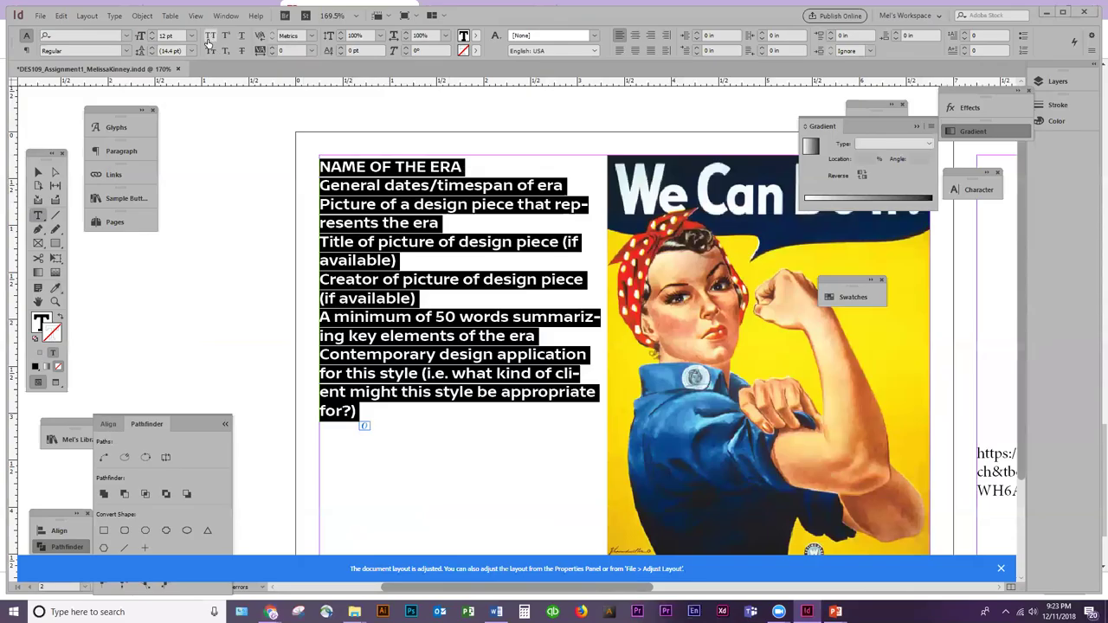
left_click(210, 36)
left_click(438, 198)
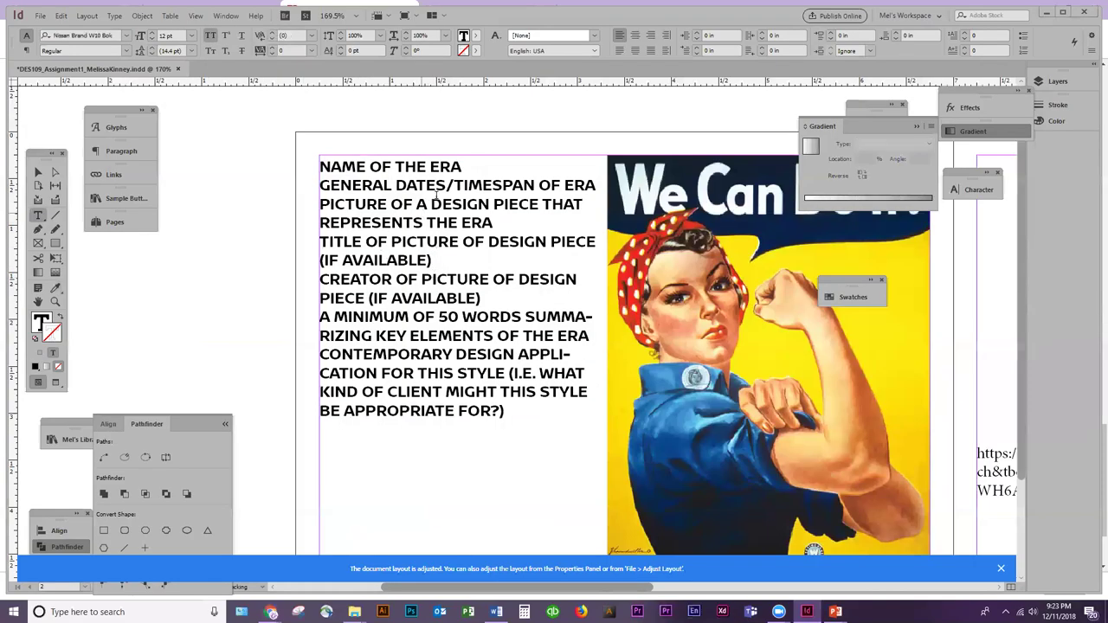
Add "1959-1980" after "NAME OF THE ERA" and check the font styles available for it
left_click(512, 166)
type("1959-1980")
key("shift+Left")
key("shift+Left")
key("shift+Left")
key("shift+Left")
key("shift+Left")
key("shift+Left")
key("shift+Left")
key("shift+Left")
key("shift+Left")
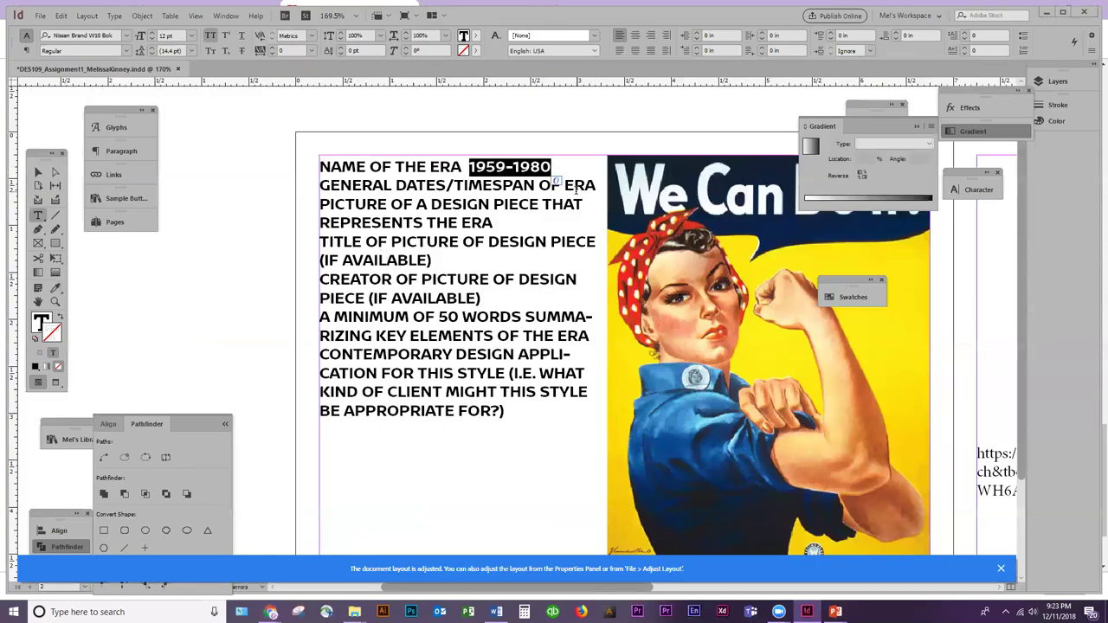
left_click(127, 50)
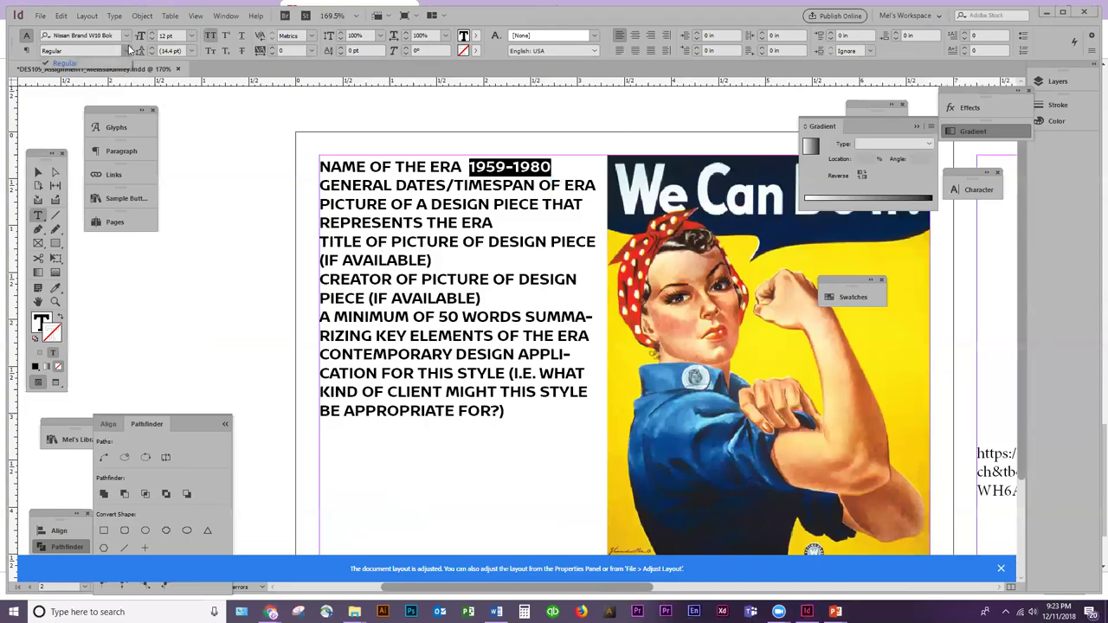
left_click(482, 167)
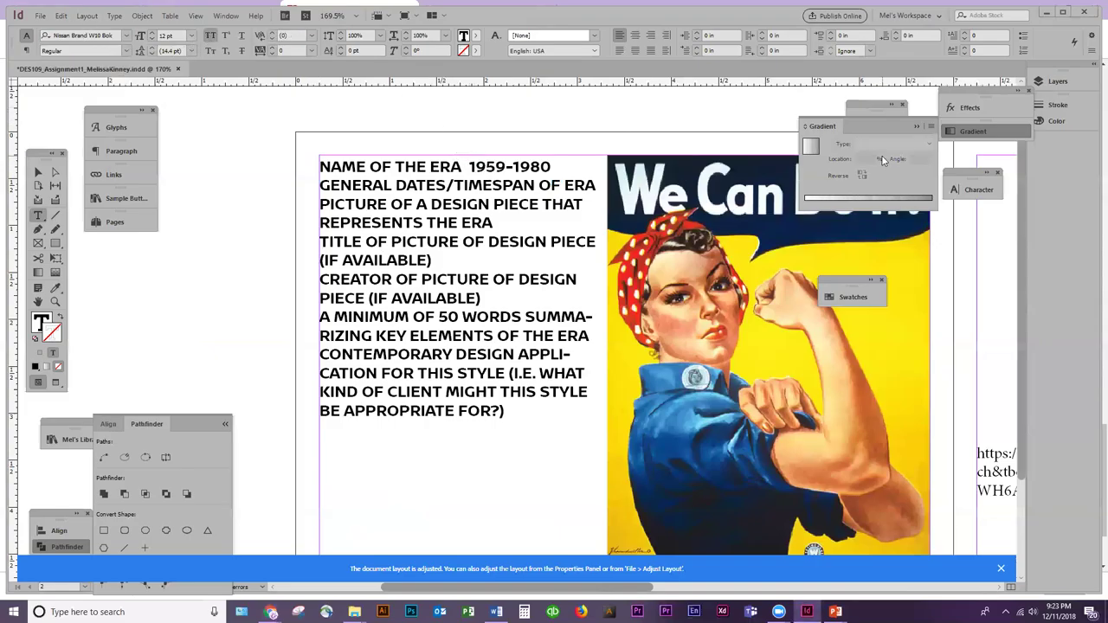
Break "1959-1980" onto its own line and insert blank lines after the general dates item and the design picture item
key("Return")
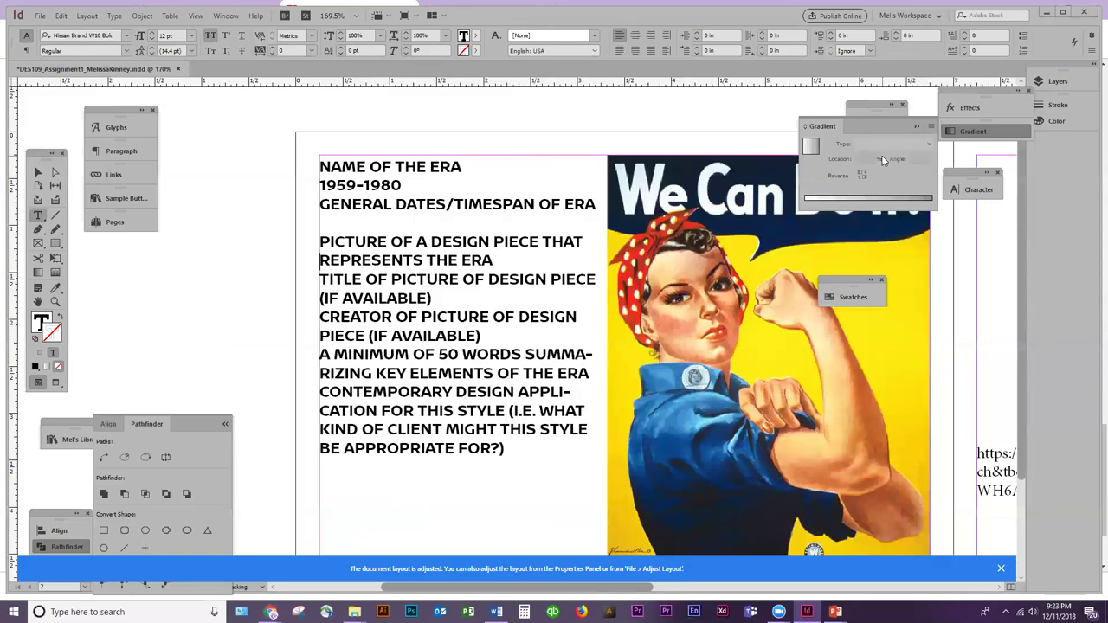
key("Return")
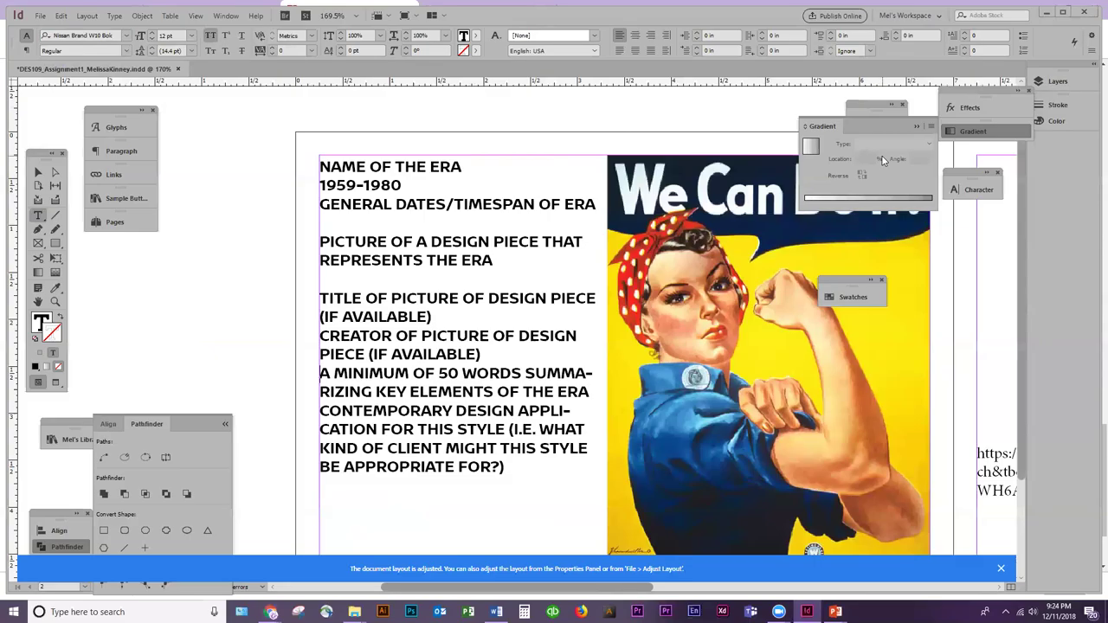
left_click(519, 200)
left_click(38, 172)
Move "1959-1980" from below "NAME OF THE ERA" to the line beneath "GENERAL DATES/TIMESPAN OF ERA", leaving its former line blank
double_click(442, 202)
key("shift+Home")
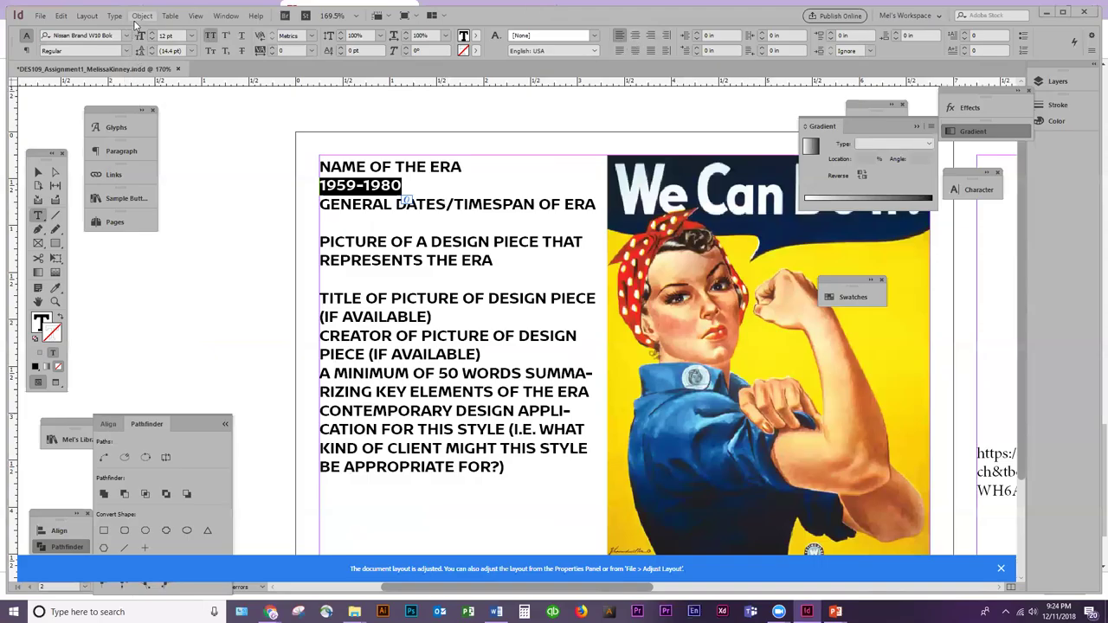
left_click(323, 195)
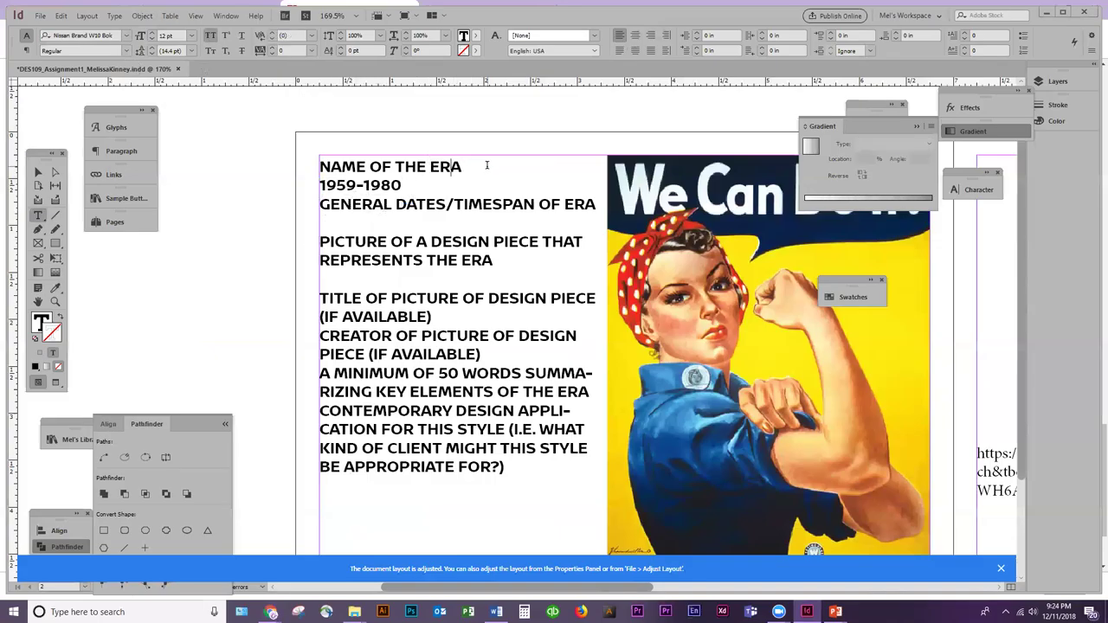
key("shift+End")
key("ctrl+c")
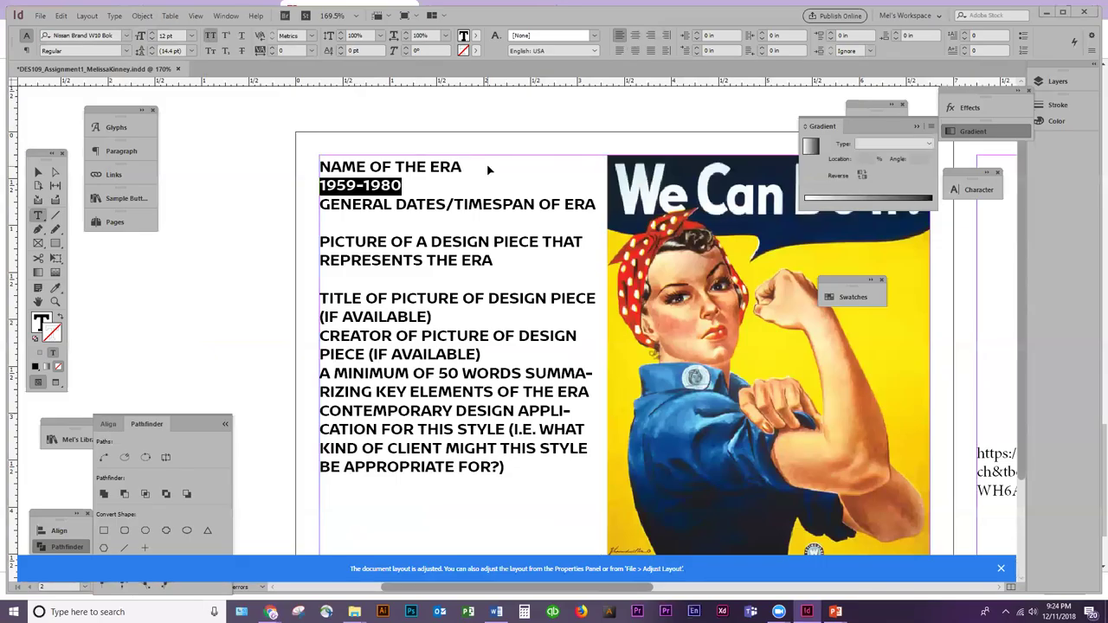
key("Delete")
key("Down")
key("Down")
key("ctrl+v")
Replace "GENERAL DATES/TIMESPAN OF ERA" with "DATE:" and join the 1959-1980 dates onto the same line
key("Down")
key("Home")
key("shift+End")
type("DATE:")
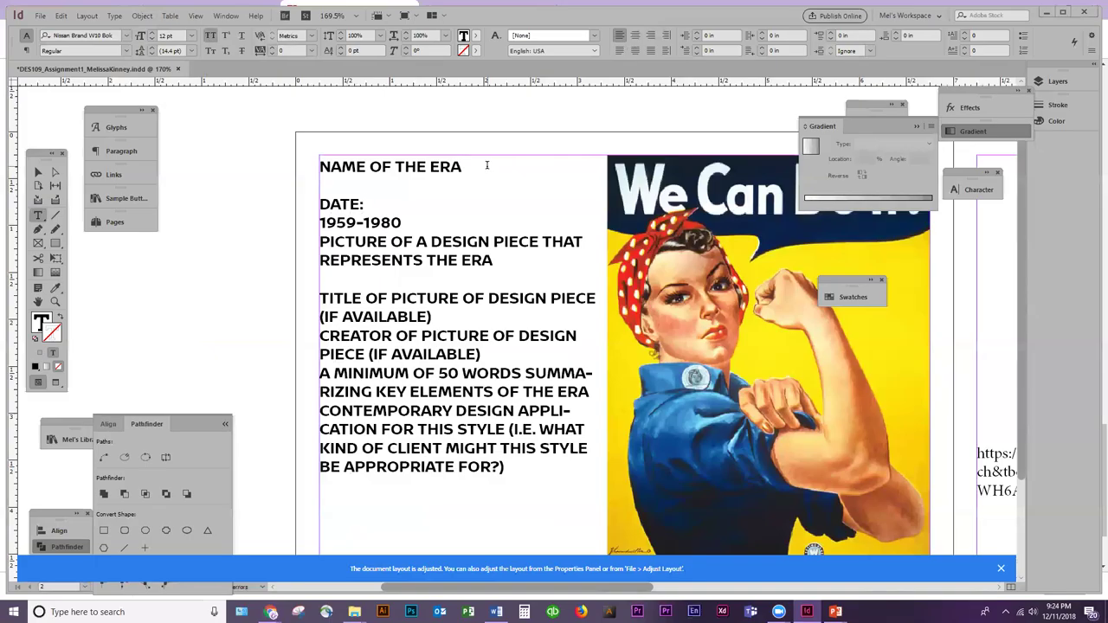
key("Delete")
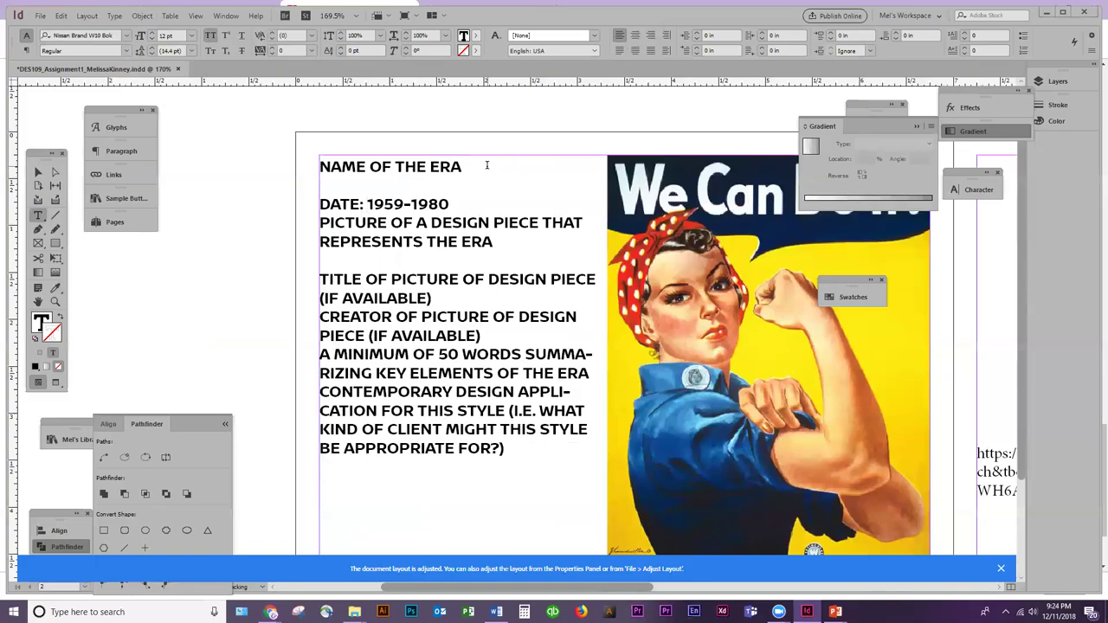
Enter "HEROIC" on the blank line below "NAME OF THE ERA"
key("Down")
type("HEROID")
key("ctrl+shift+Left")
type("HEROIC")
key("Down")
key("Down")
key("Home")
key("shift+End")
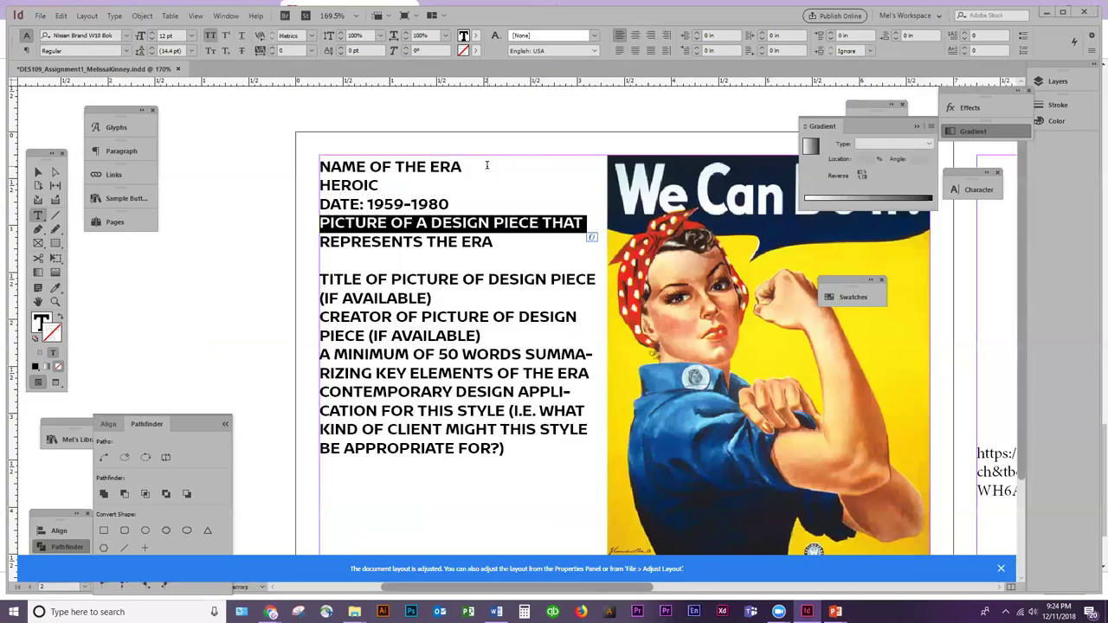
Turn off All Caps for the "Heroic" line and add "Realism" after it
key("Left")
key("Up")
key("Up")
key("shift+End")
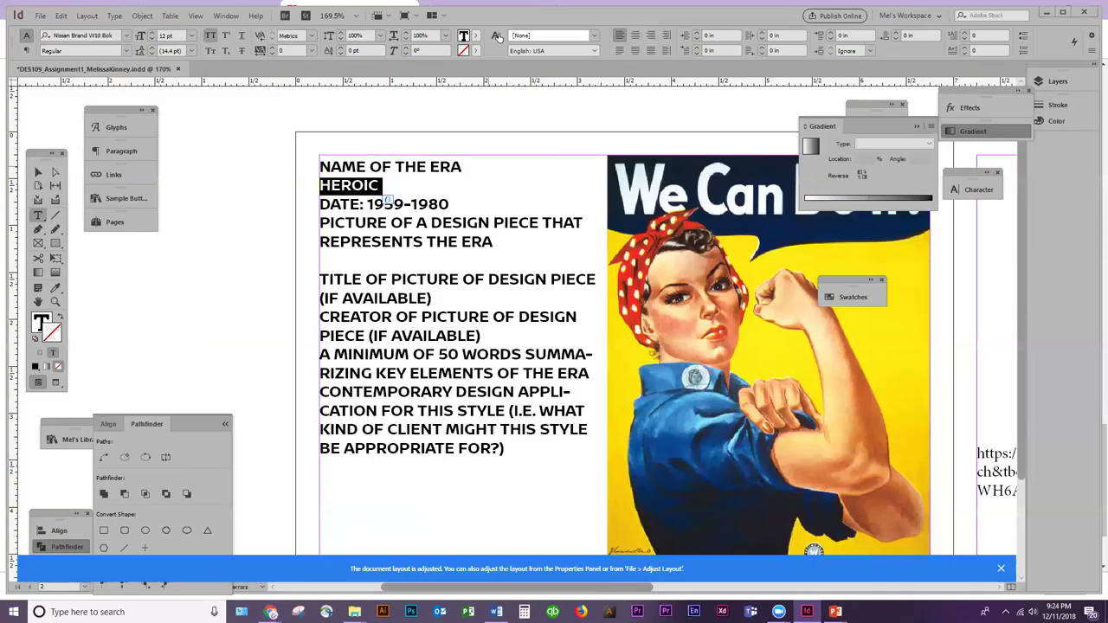
left_click(206, 40)
key("Right")
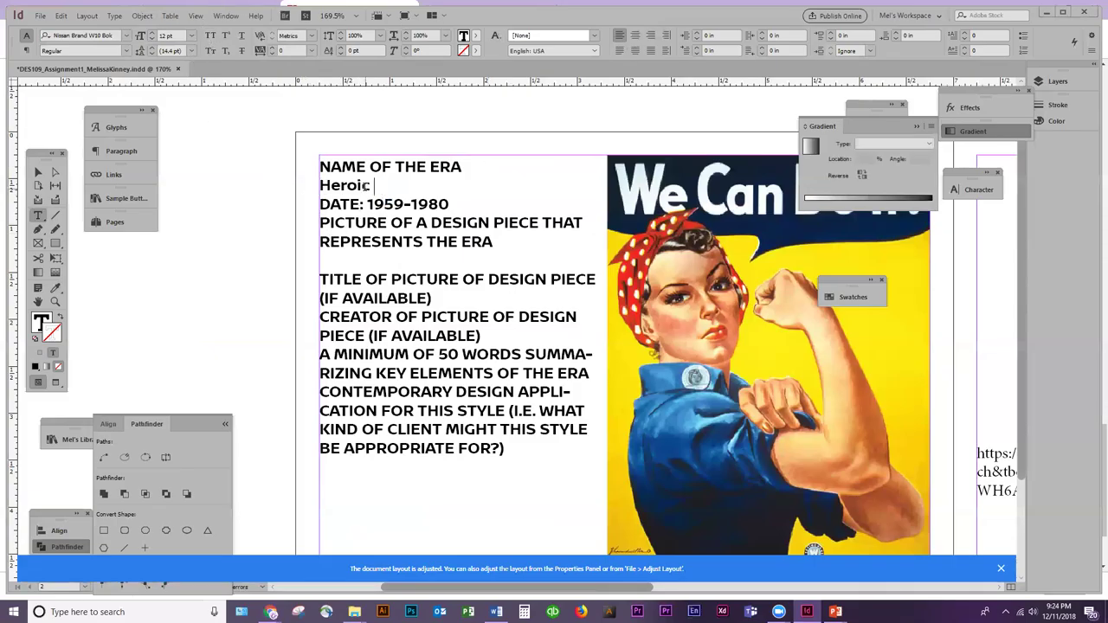
type("Realizsm")
key("BackSpace")
key("BackSpace")
key("BackSpace")
type("sm")
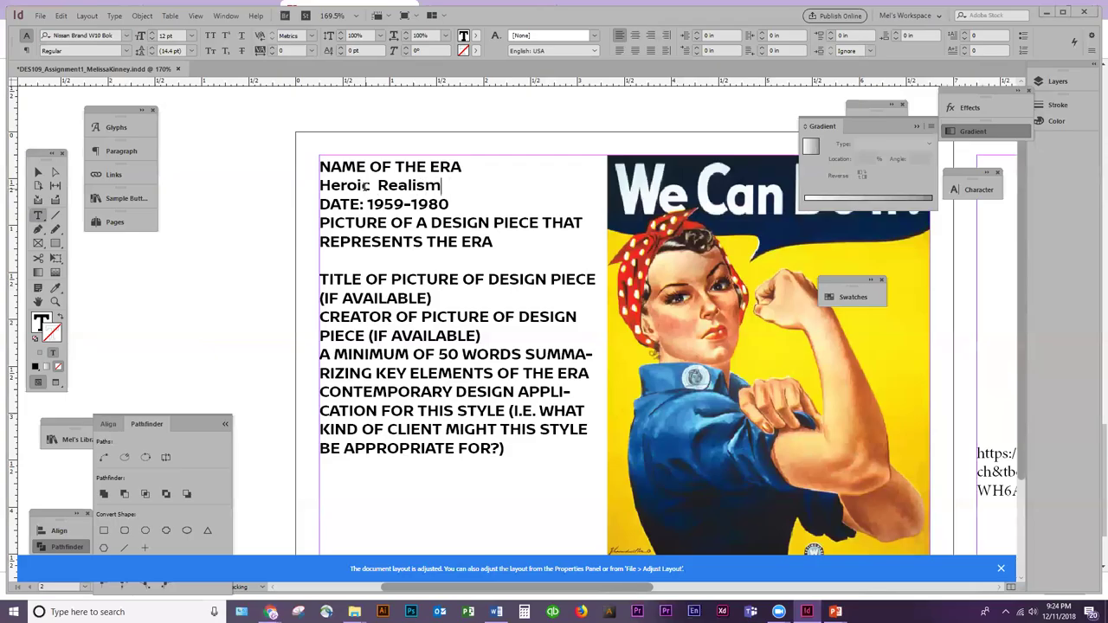
Delete the text "PICTURE OF A DESIGN PIECE THAT REPRESENTS THE ERA" below the date line, leaving blank space
key("ctrl+Down")
key("ctrl+Down")
key("shift+End")
key("shift+Down")
key("BackSpace")
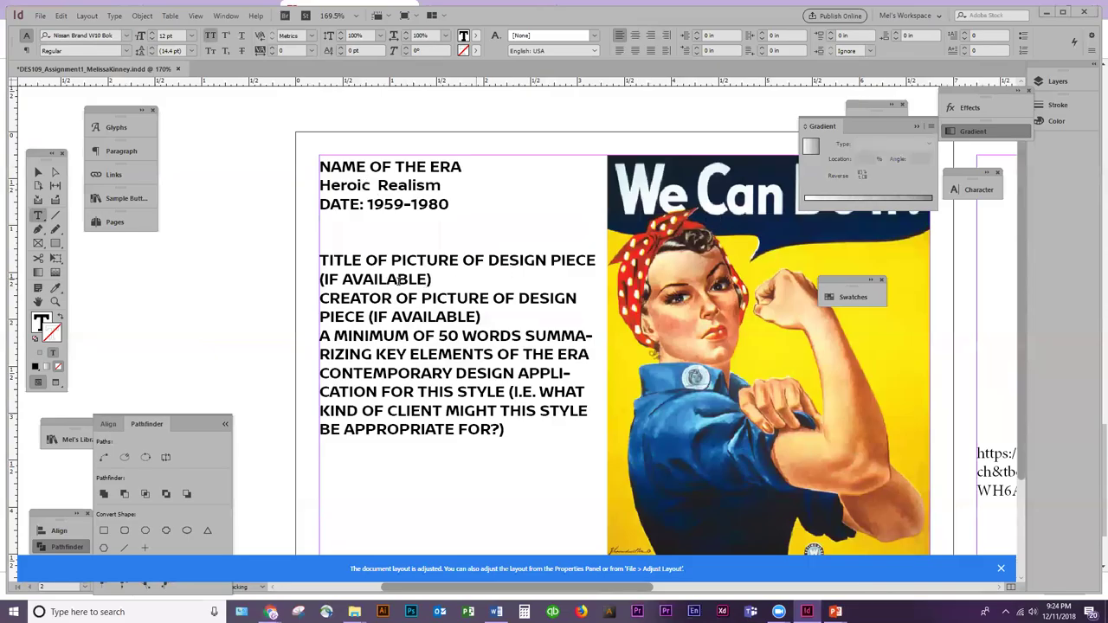
Replace "TITLE OF PICTURE OF DESIGN PIECE (IF AVAILABLE)" with "ROSIE THE RIVETER", followed by a blank line
left_click(407, 262)
key("Down")
key("Down")
key("Home")
key("shift+End")
key("Up")
key("Up")
key("shift+End")
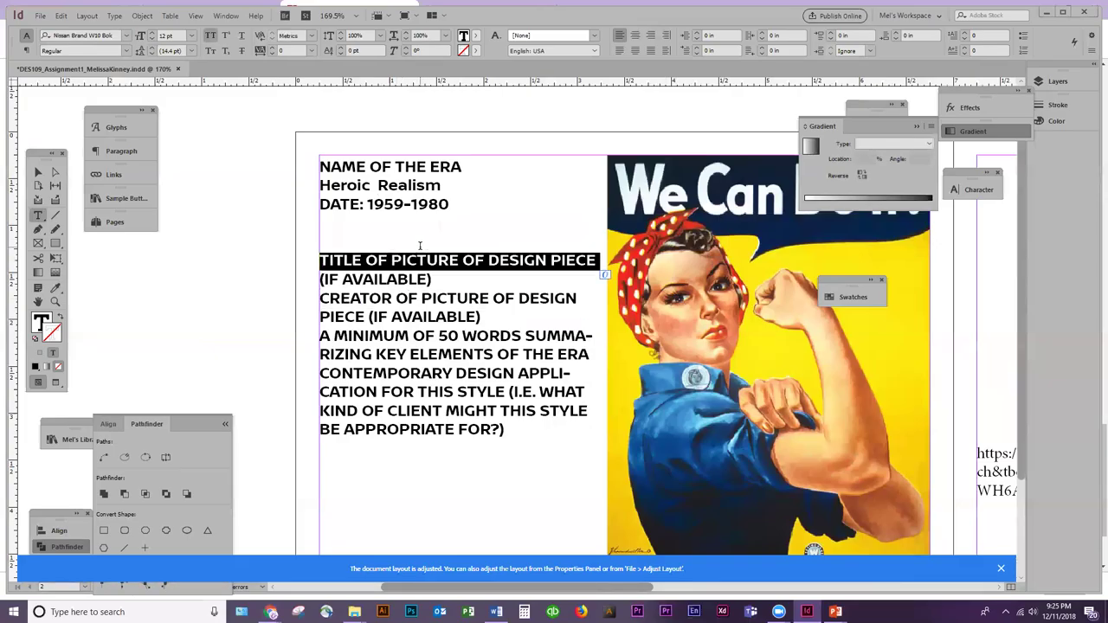
type("ROSE")
key("BackSpace")
type("UE")
key("BackSpace")
key("BackSpace")
type("IE THE RIVETER")
key("Return")
key("shift+End")
key("BackSpace")
Replace "CREATOR OF PICTURE OF DESIGN PIECE (IF AVAILABLE)" with the artist's full name, followed by a blank line
key("Down")
key("shift+End")
type("JOE SMITH")
key("Return")
key("shift+End")
key("BackSpace")
Add the label "TITLE:" before "Rosie the Riveter" and turn off All Caps for the artwork's title
key("Up")
key("Up")
key("Up")
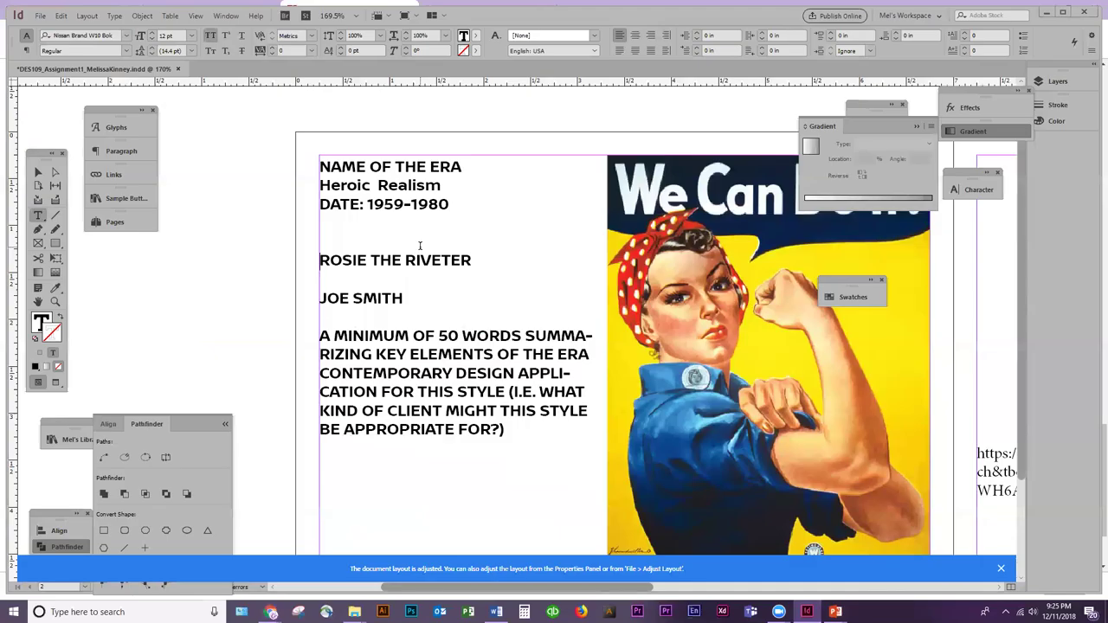
type("TITEL:")
key("BackSpace")
key("BackSpace")
key("BackSpace")
key("BackSpace")
type("LE:")
key("shift+End")
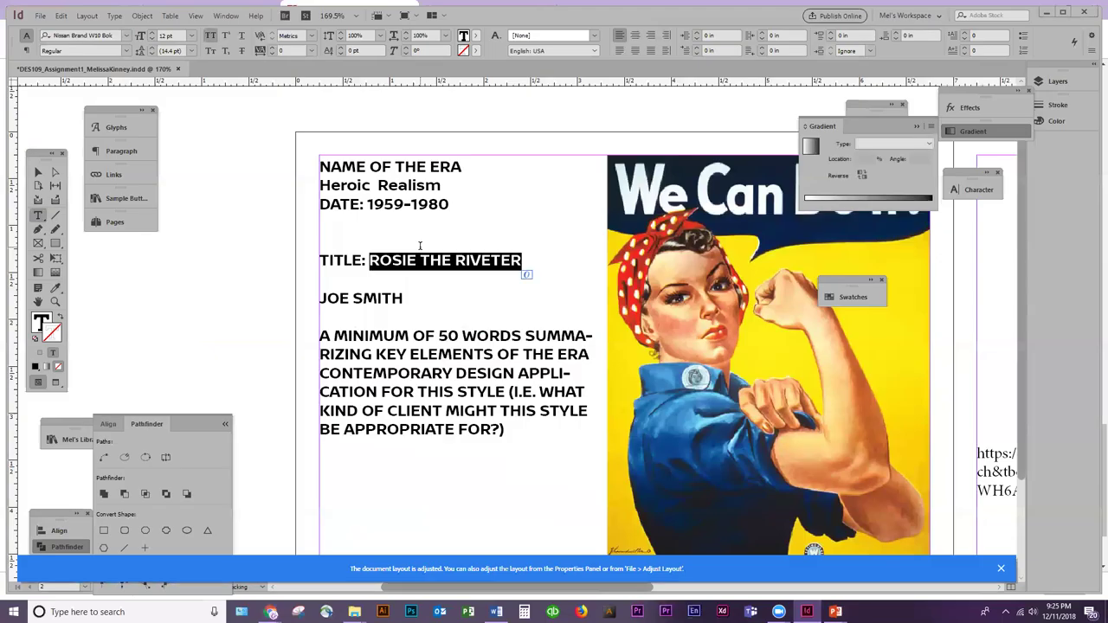
left_click(211, 37)
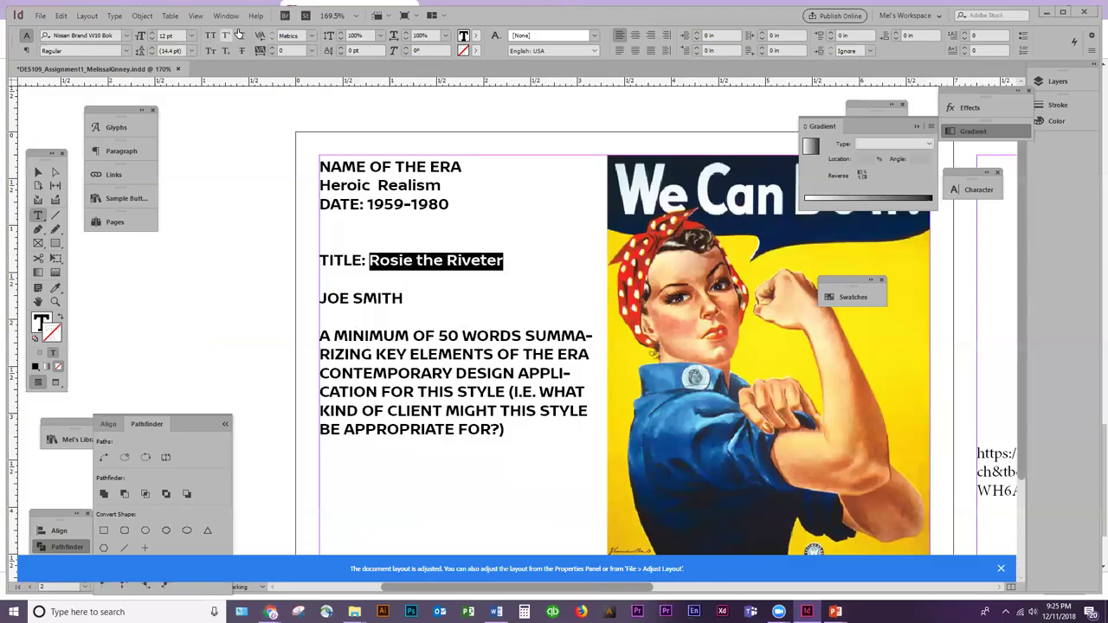
Add the label "ARTIST:" before the artist's name and turn off All Caps for the name
left_click(320, 299)
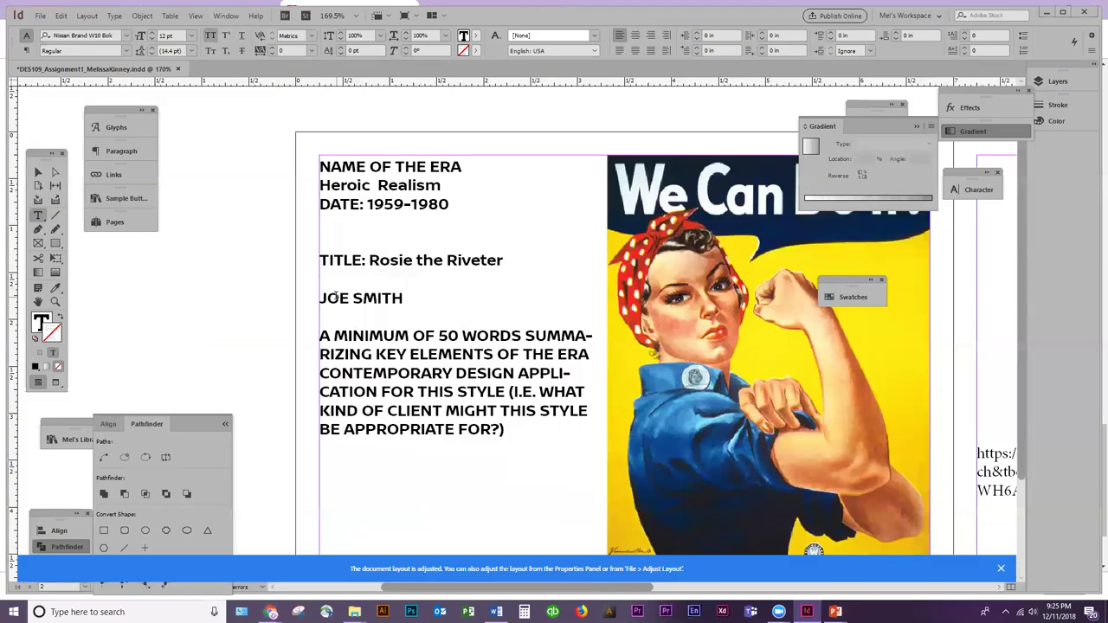
type("ARTISTS:")
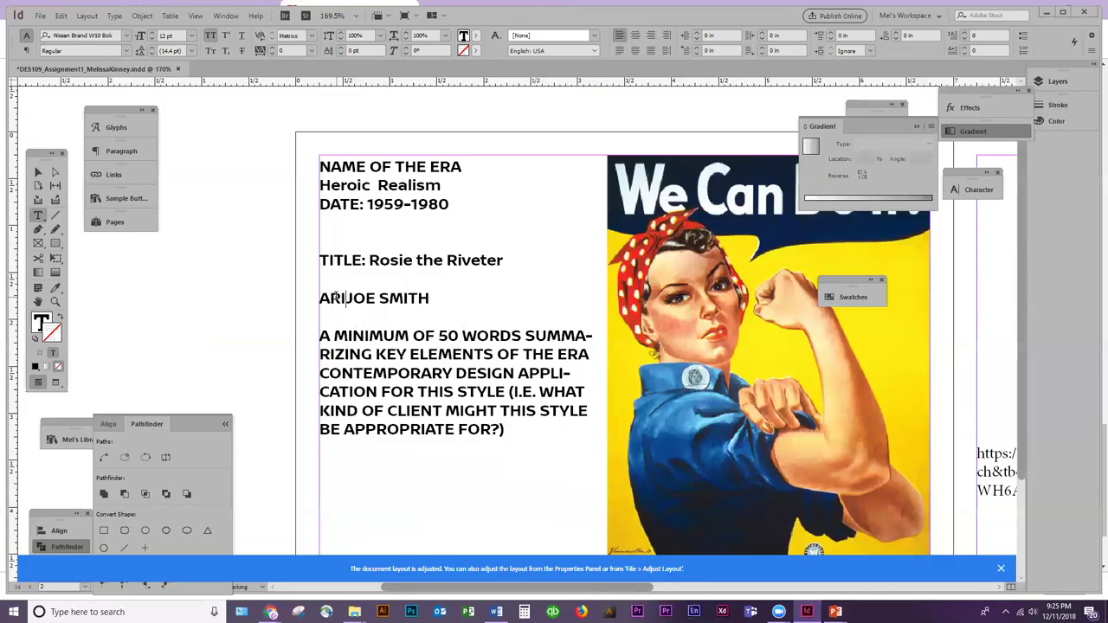
key("BackSpace")
key("BackSpace")
type(":")
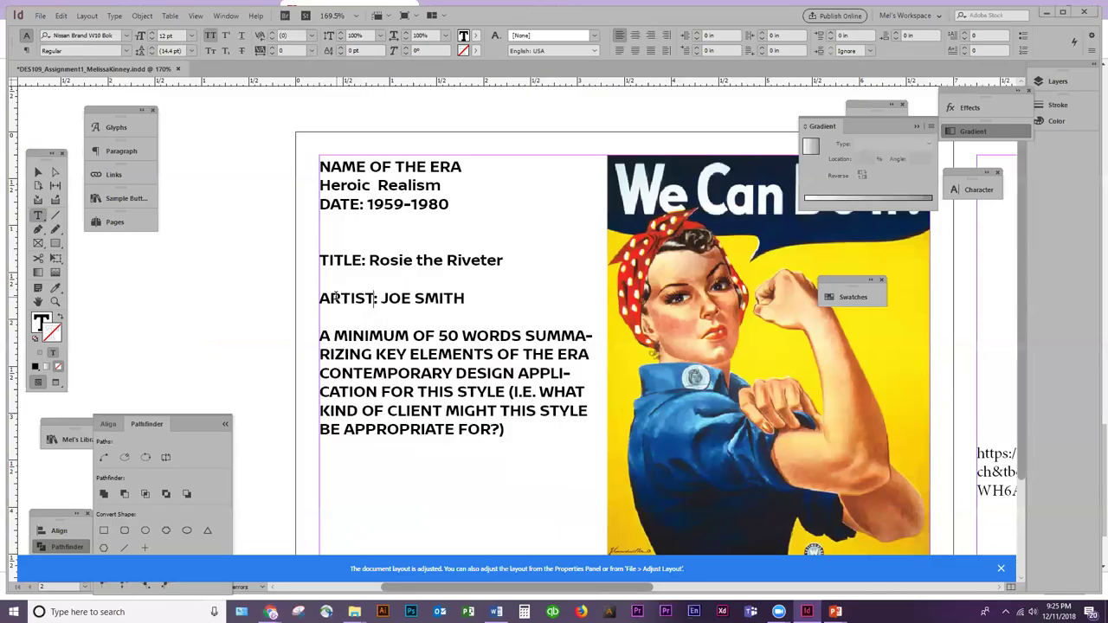
key("shift+End")
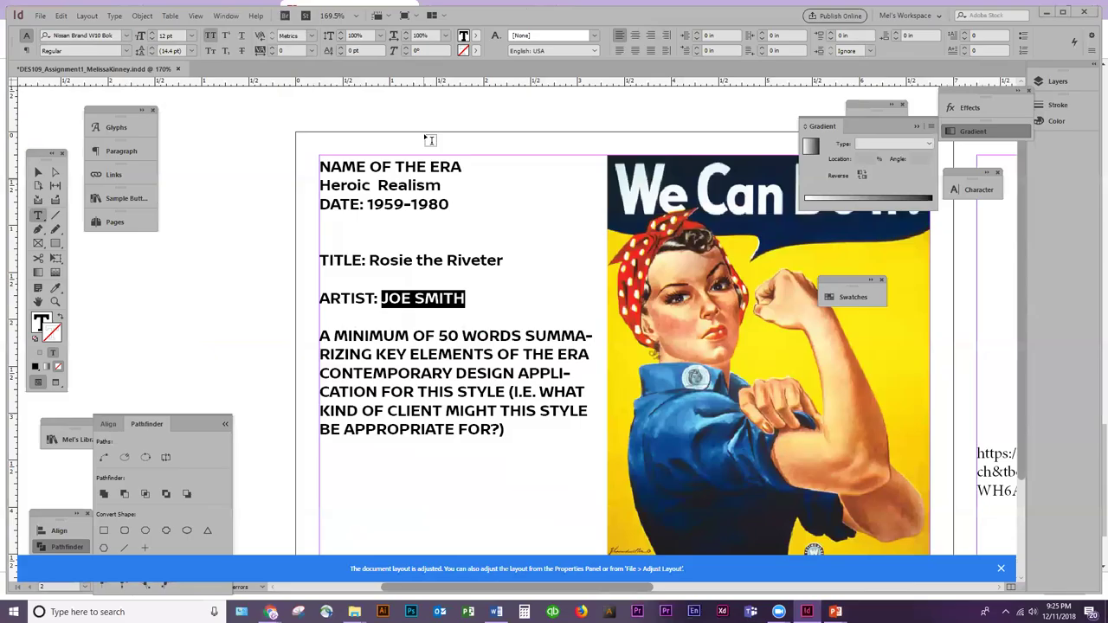
left_click(210, 35)
key("Left")
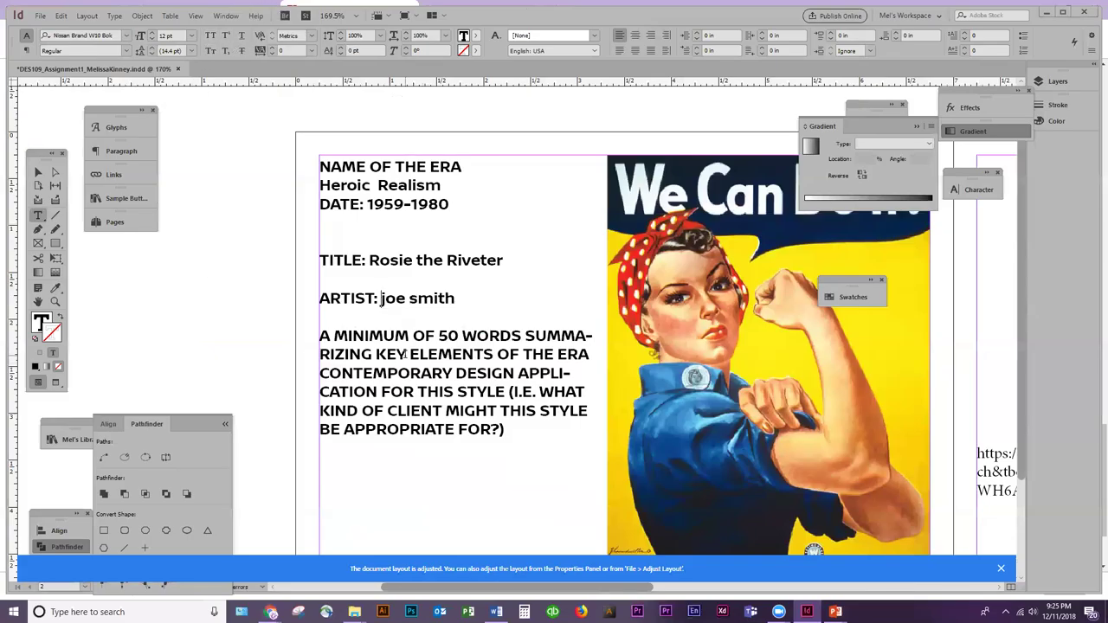
Capitalize the initials of the artist's first and last name
key("Delete")
type("J")
key("Right")
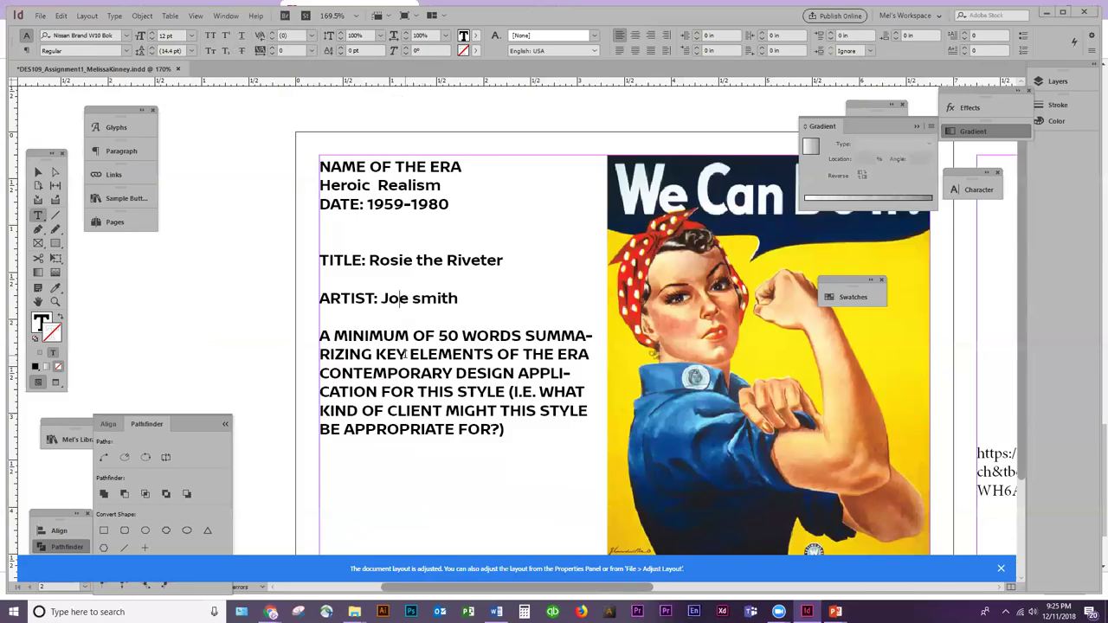
key("BackSpace")
type("S")
left_click(477, 411)
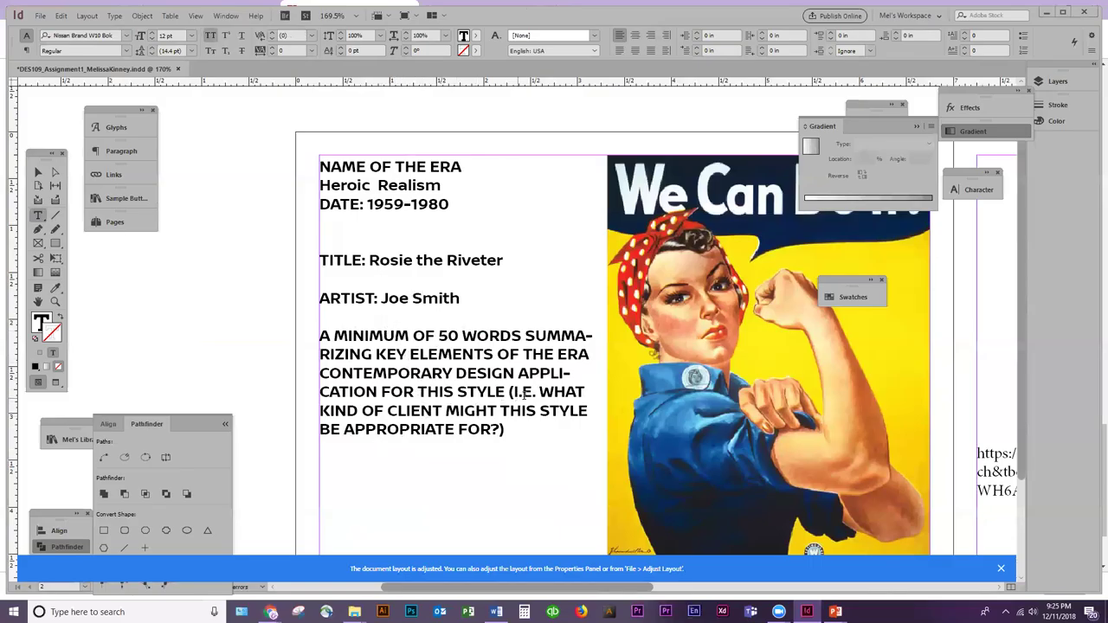
Insert a blank line between the 50-word summary item and the contemporary design application item
left_click(340, 378)
key("Return")
key("Down")
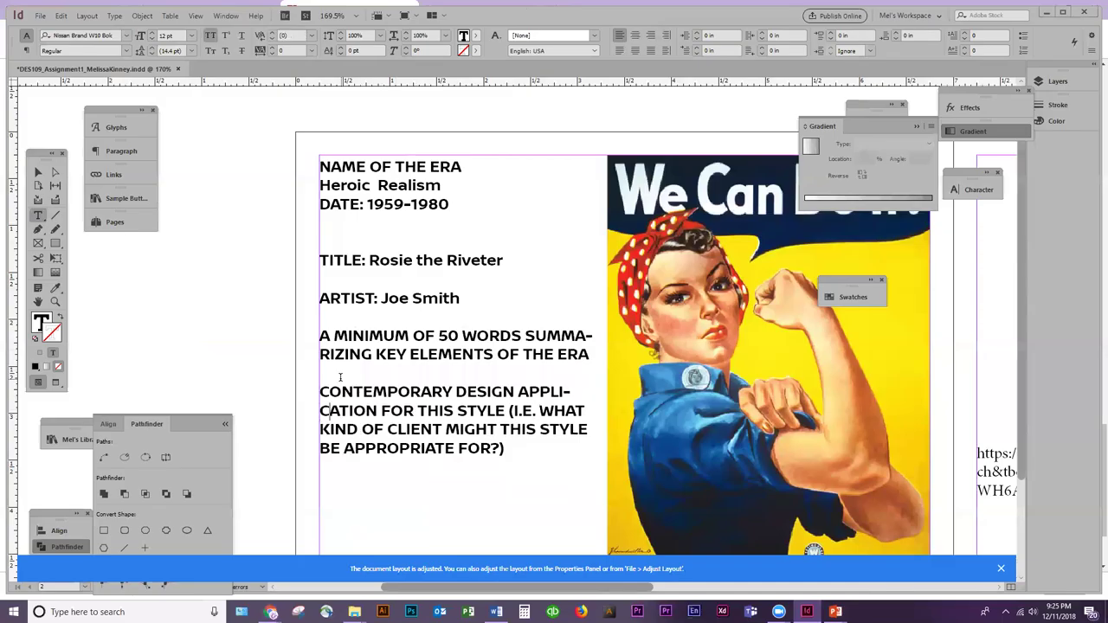
Replace the parenthetical client question after "CONTEMPORARY DESIGN APPLICATION FOR THIS STYLE" with "POSTER FOR WOMEN'S RIGHTS"
key("Left")
key("Left")
key("Left")
key("Left")
key("Left")
key("Left")
key("Left")
key("Left")
key("Left")
key("Left")
key("shift+Down")
key("shift+Down")
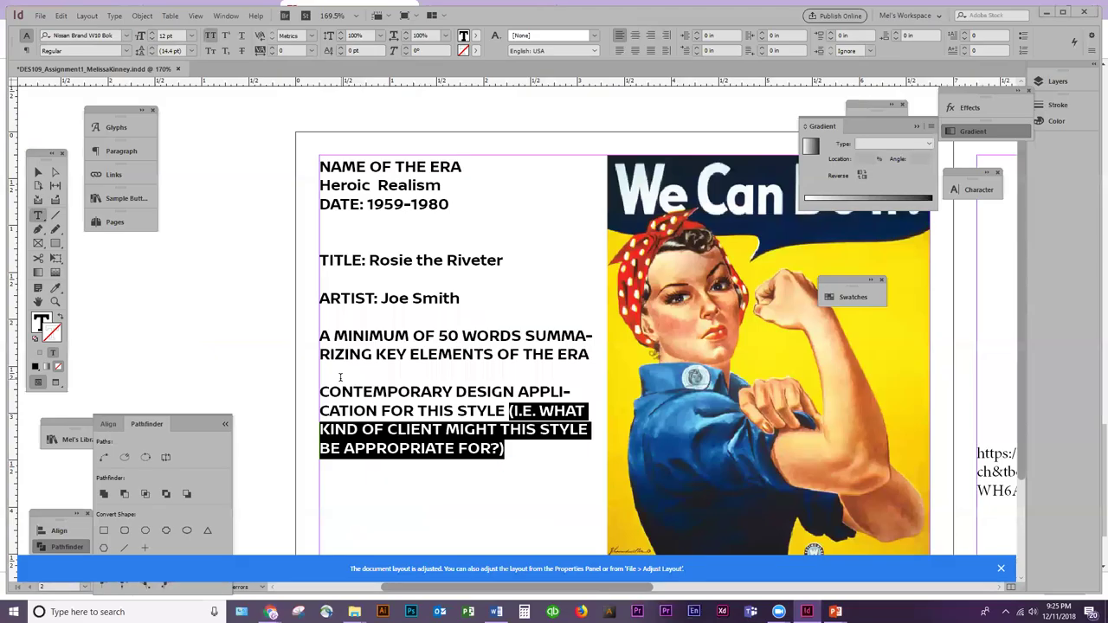
type("POSTER")
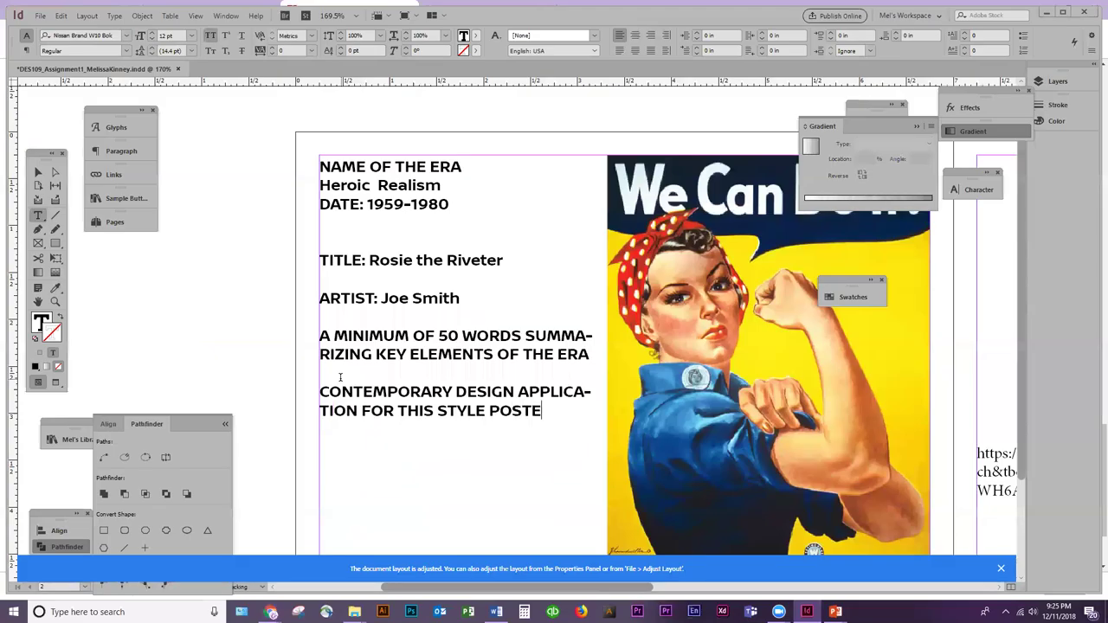
key("BackSpace")
key("BackSpace")
key("BackSpace")
key("BackSpace")
key("BackSpace")
key("BackSpace")
type("POSTER FOR WOMEN'S")
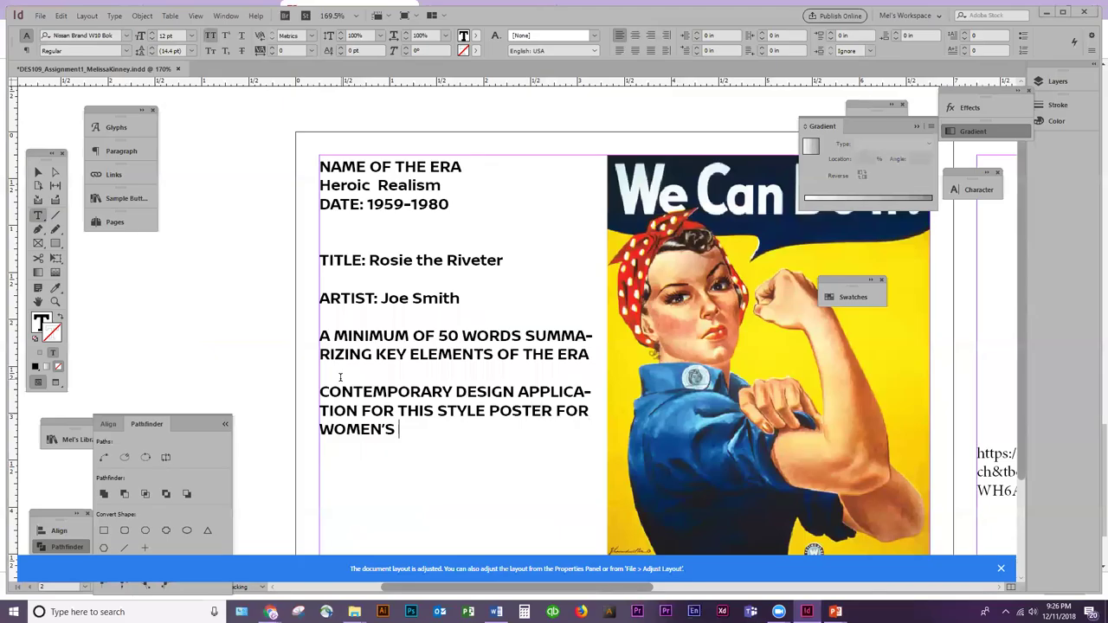
type(" RIGHTS")
Put "POSTER FOR WOMEN'S RIGHTS" on its own line and extend it with "IN A PRESIDENTIAL CAMPAIGN"
key("Up")
key("Return")
key("End")
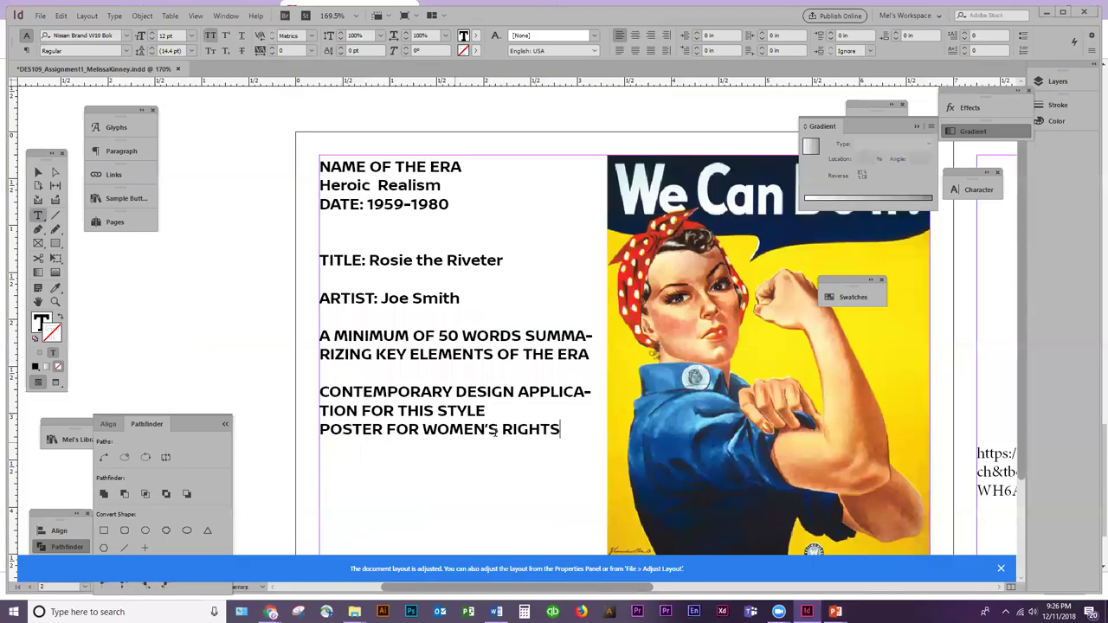
left_click(421, 430)
type("IN A PRESIDENTIAL C")
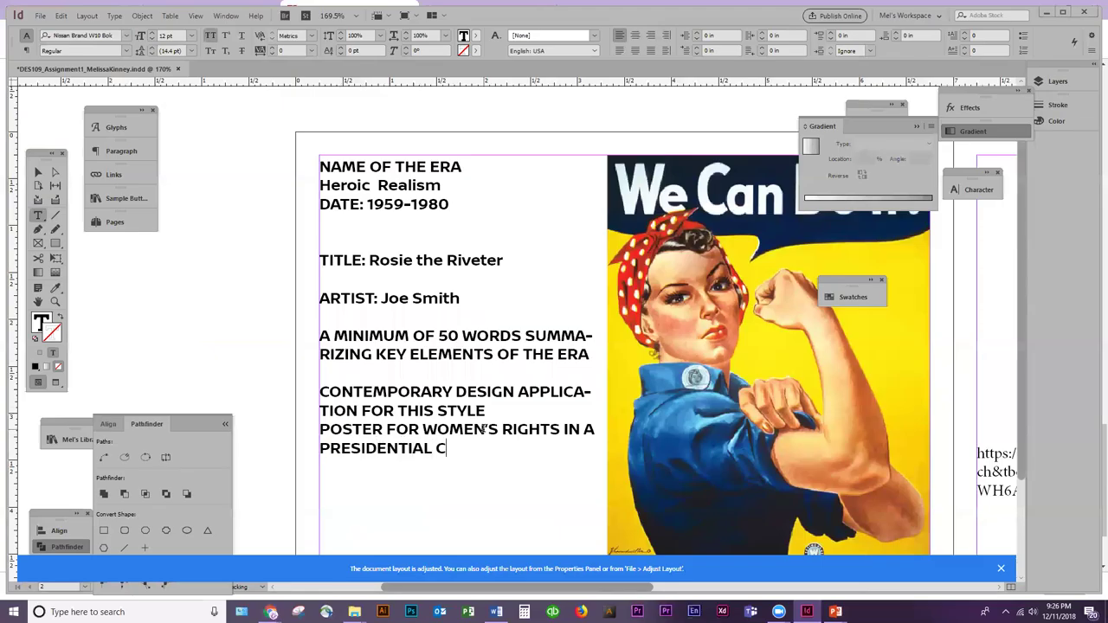
type("AMPAIGN")
Delete "FOR THIS STYLE" from the "CONTEMPORARY DESIGN APPLICATION" heading
key("Up")
key("Up")
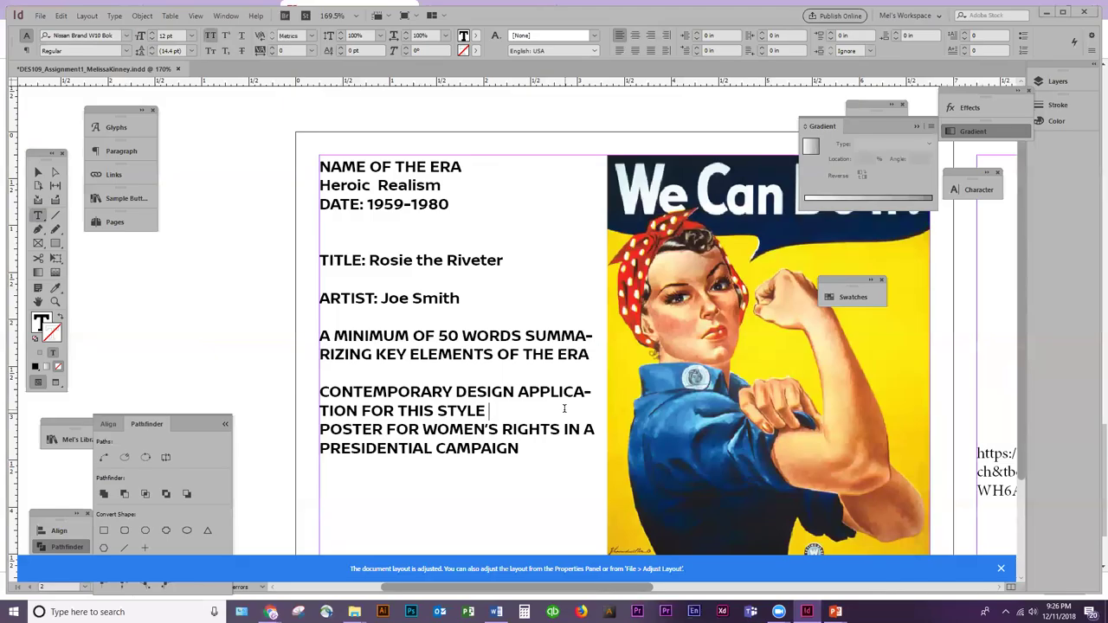
key("shift+Left")
key("shift+Left")
key("shift+Left")
key("shift+Left")
key("shift+Left")
key("shift+Left")
key("shift+Left")
key("shift+Left")
key("shift+Left")
key("shift+Left")
key("shift+Left")
key("shift+Left")
key("shift+Left")
key("shift+Left")
key("shift+Left")
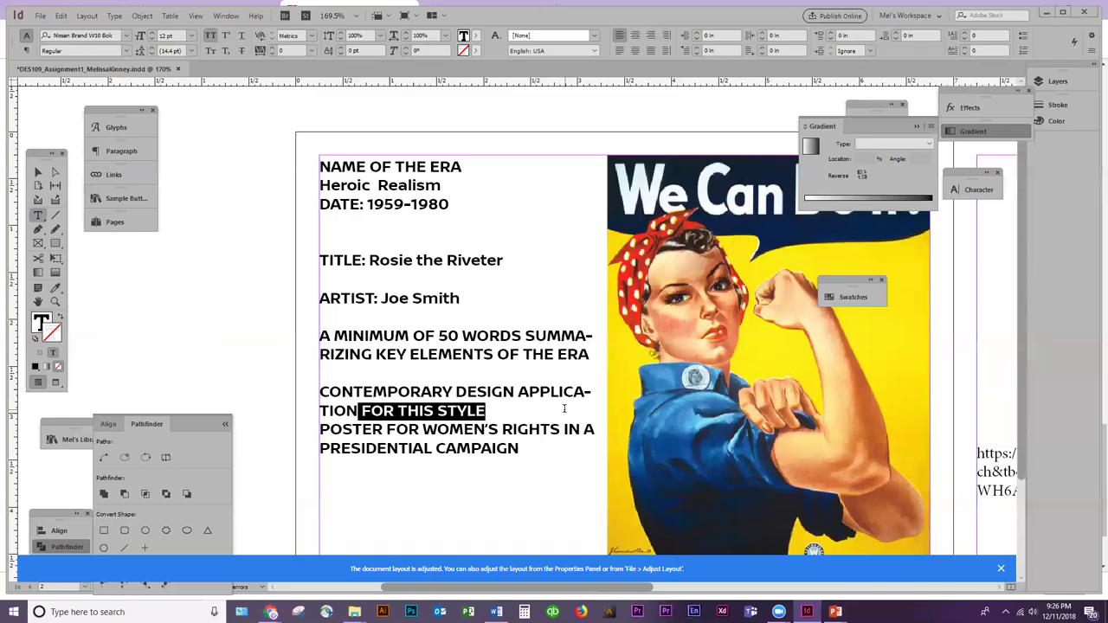
key("BackSpace")
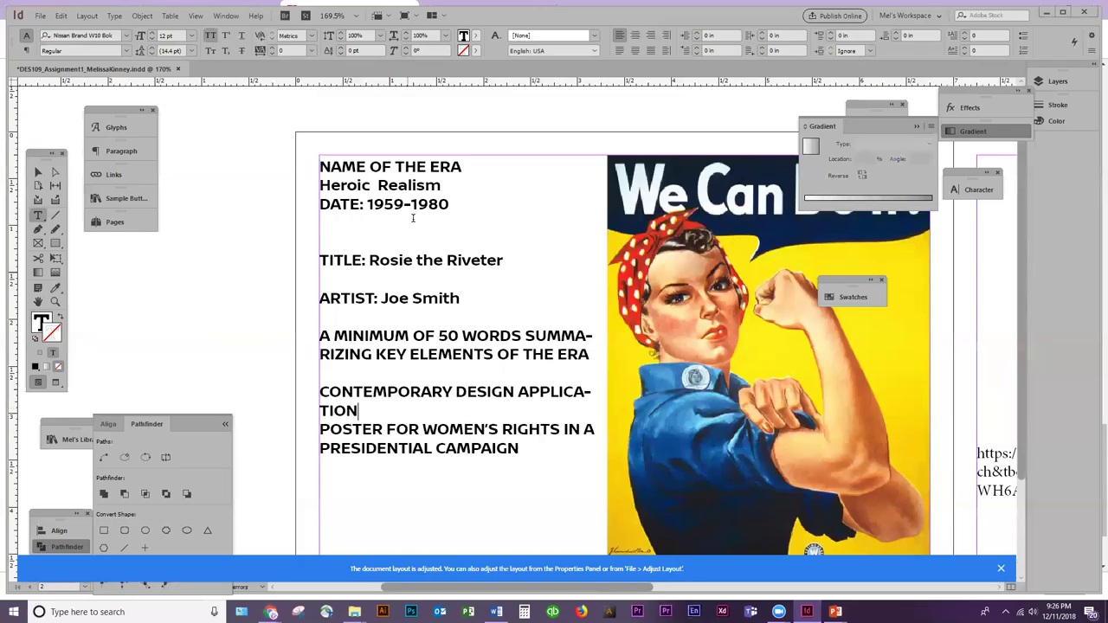
Turn off All Caps for the women's rights poster text and capitalize the P in "Presidential"
left_click_drag(522, 450, 319, 430)
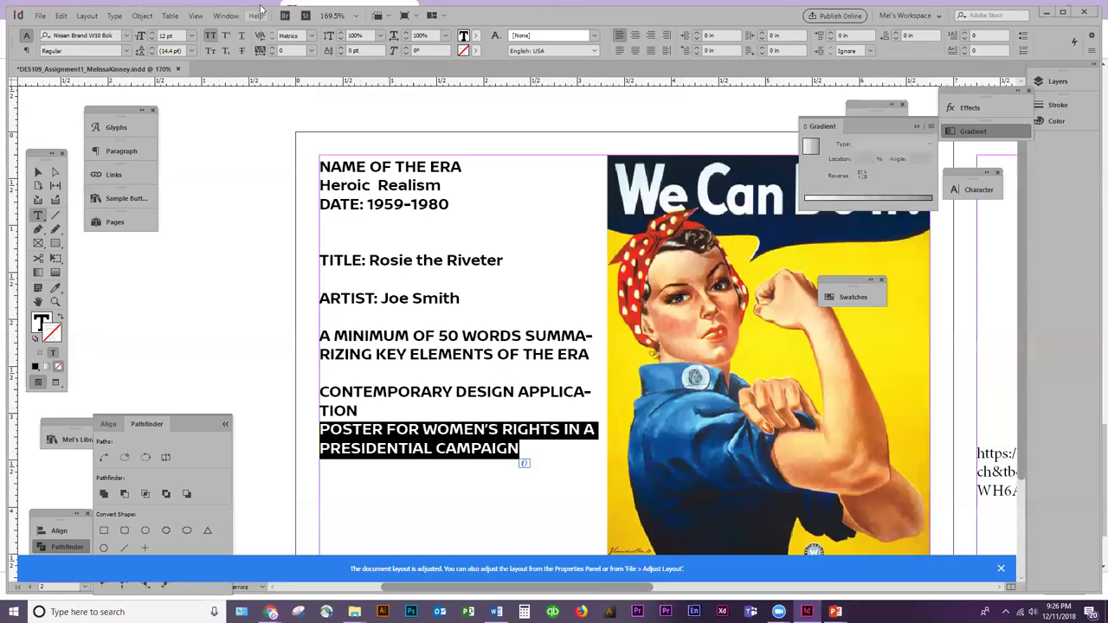
left_click(210, 35)
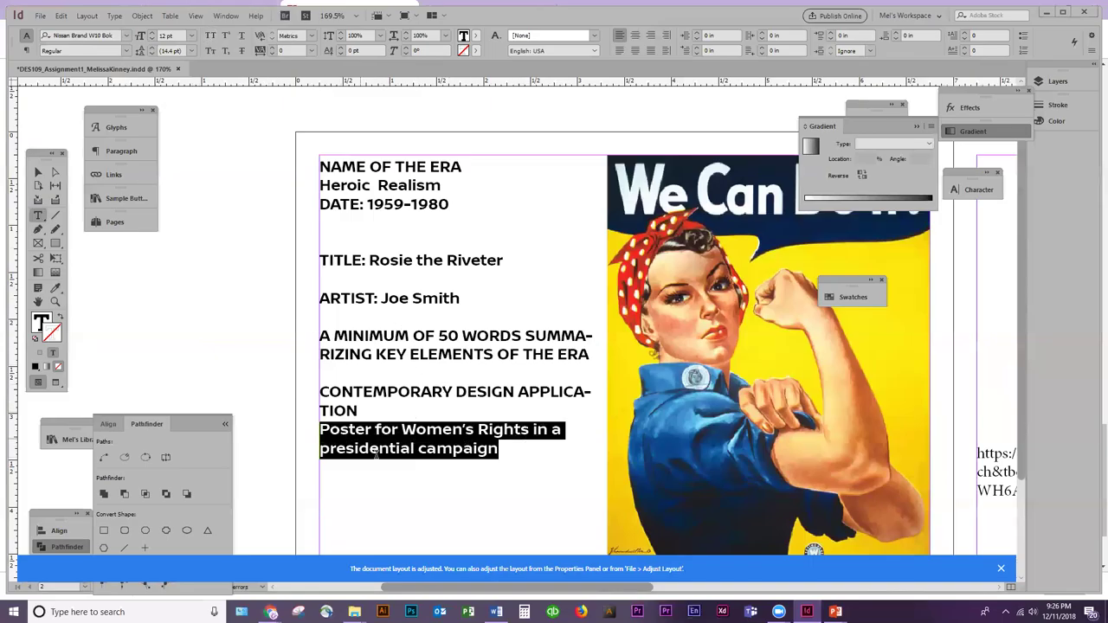
left_click(327, 449)
key("BackSpace")
type("P")
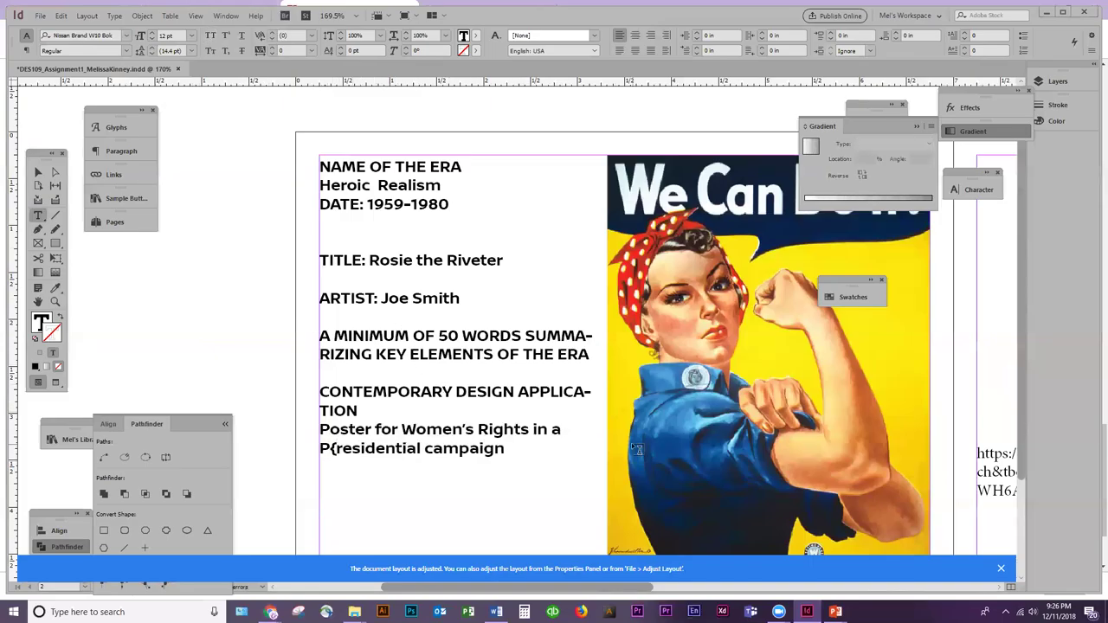
key("Left")
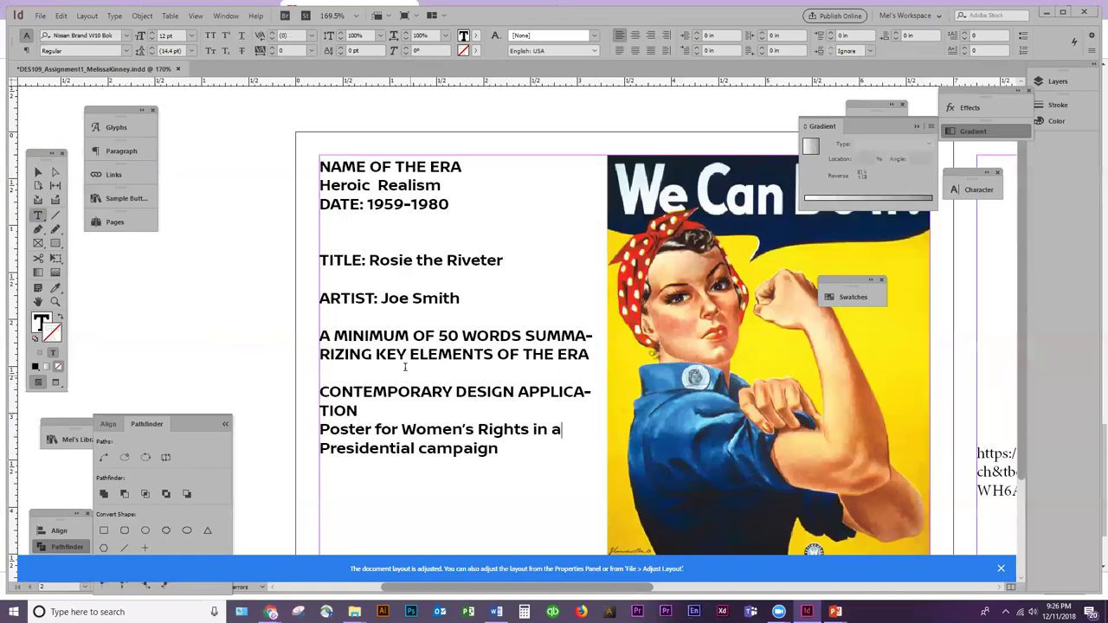
Insert a blank line above the DATE line and remove one extra blank line below it
left_click(375, 356)
left_click(591, 355)
left_click(321, 204)
key("Return")
key("Down")
key("Delete")
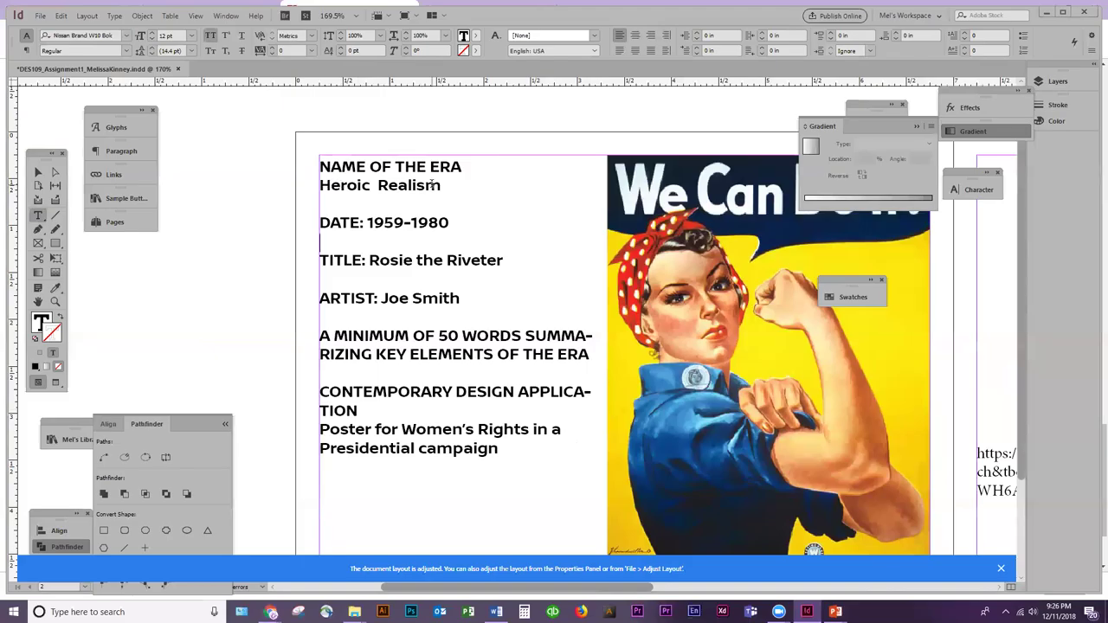
left_click_drag(374, 223, 420, 224)
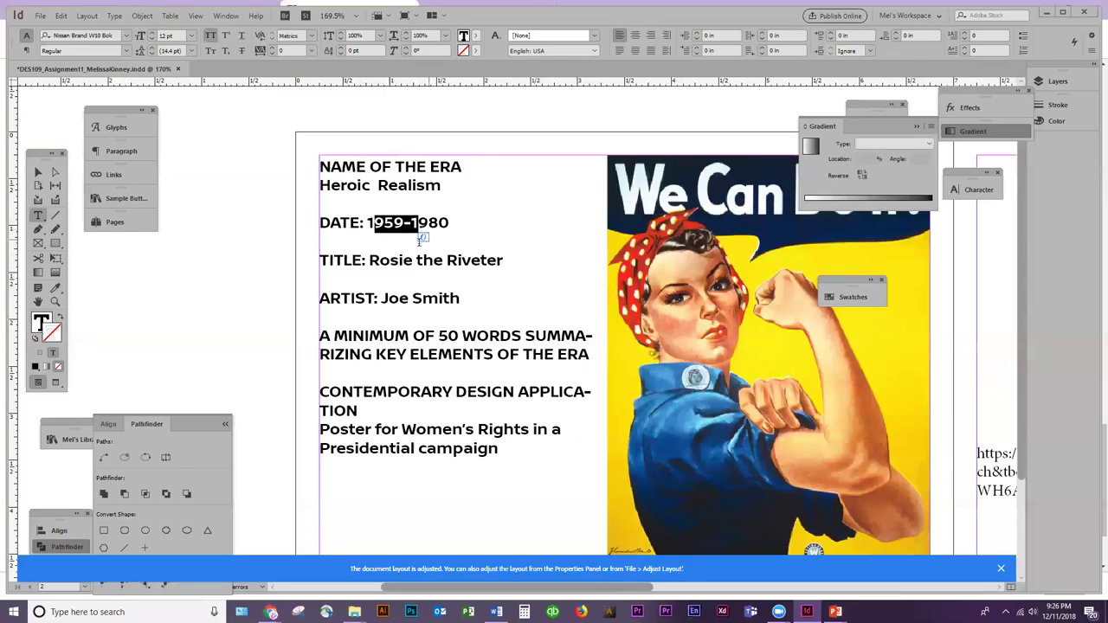
Shift the era text frame slightly right, to X 0.3155 in
scroll(417, 295, "down", 1)
left_click(38, 172)
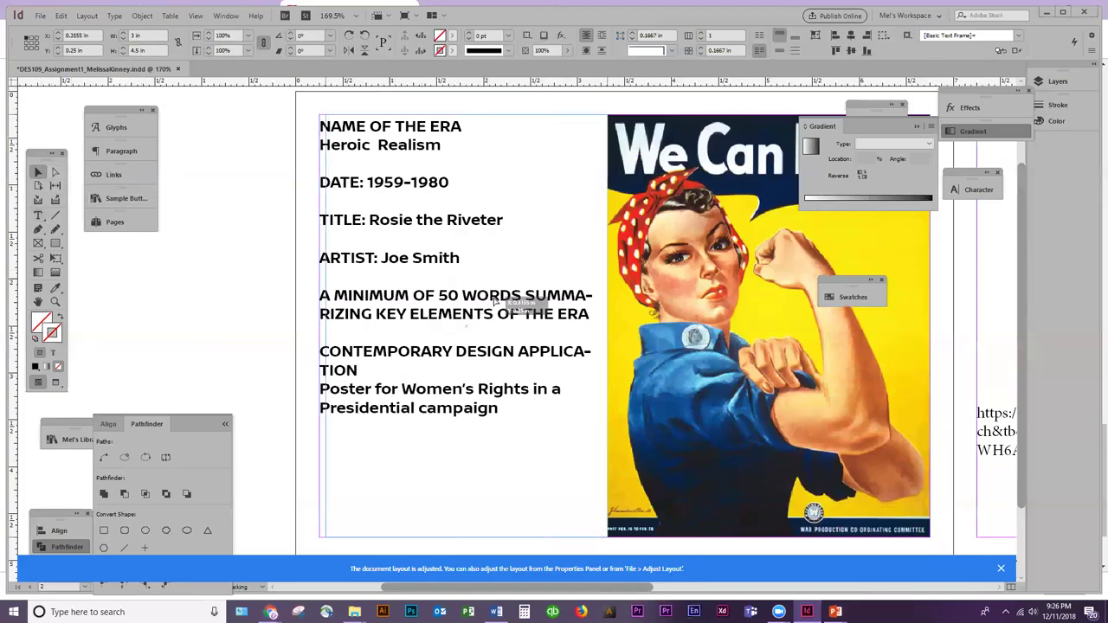
left_click_drag(493, 302, 499, 302)
Remove the colons after TITLE and ARTIST and put "Rosie the Riveter" and the artist's name on their own lines below
triple_click(356, 147)
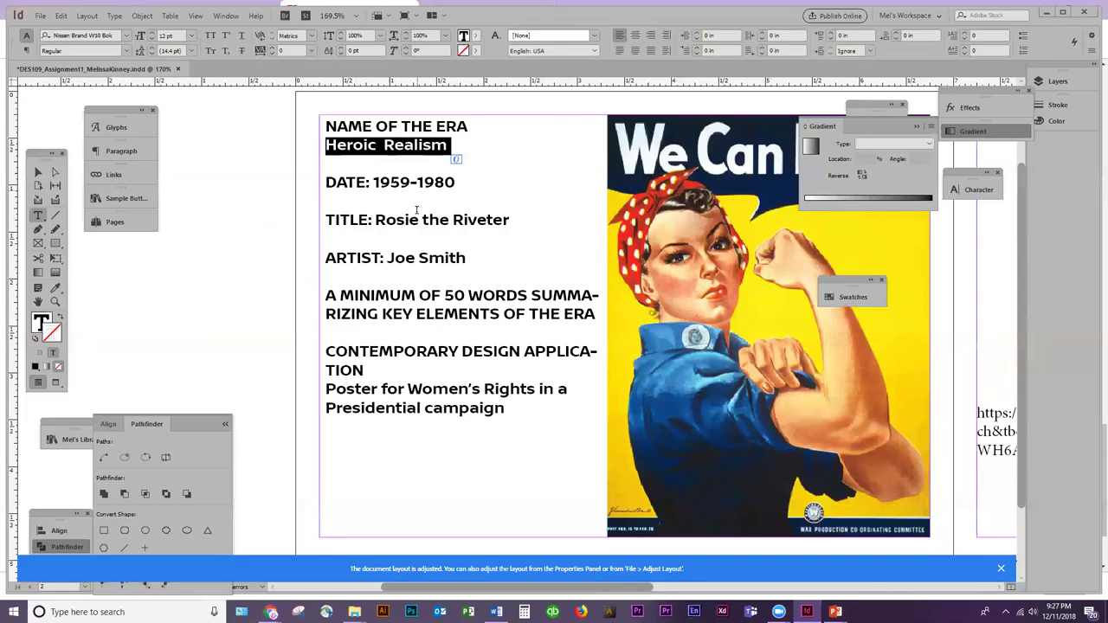
left_click(377, 218)
key("Return")
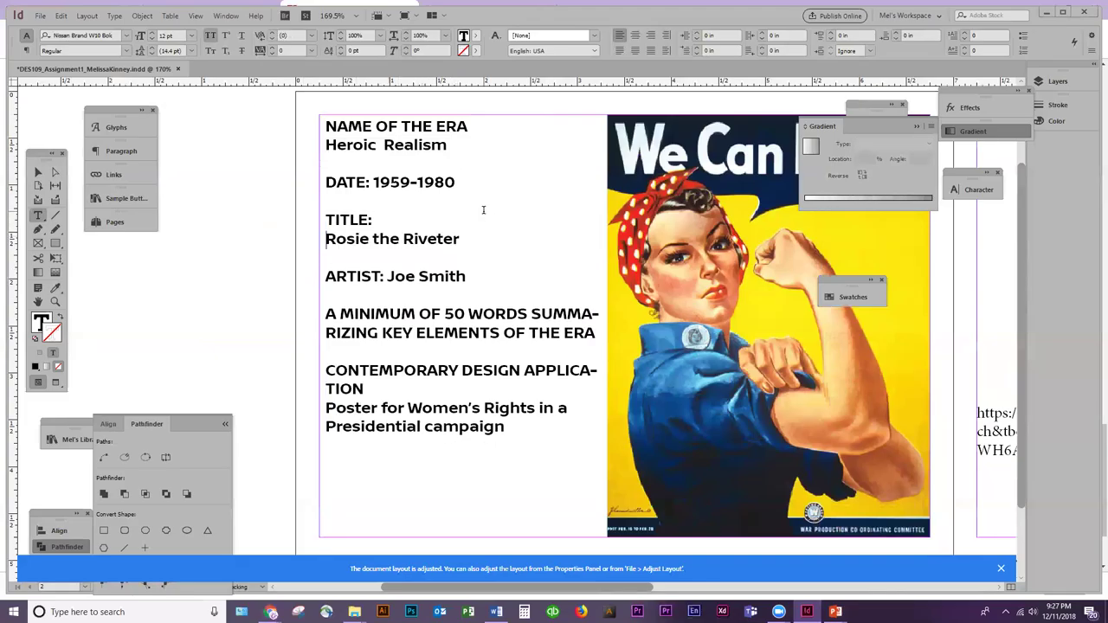
key("BackSpace")
key("BackSpace")
left_click(385, 275)
key("BackSpace")
key("Return")
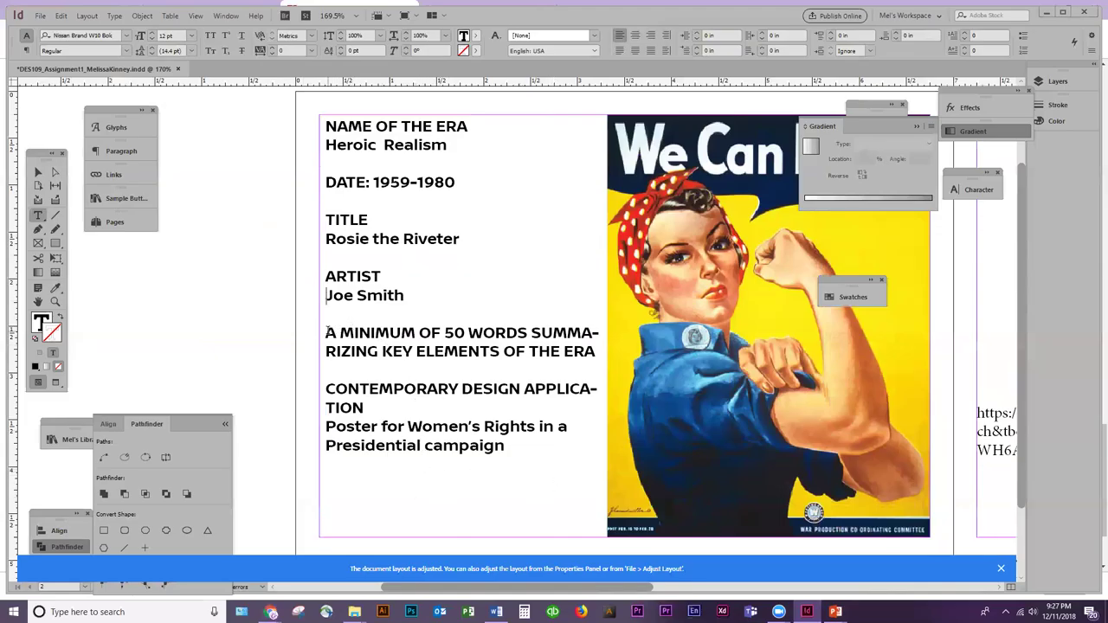
Set the era text frame's vertical justification to Center
left_click_drag(326, 333, 616, 342)
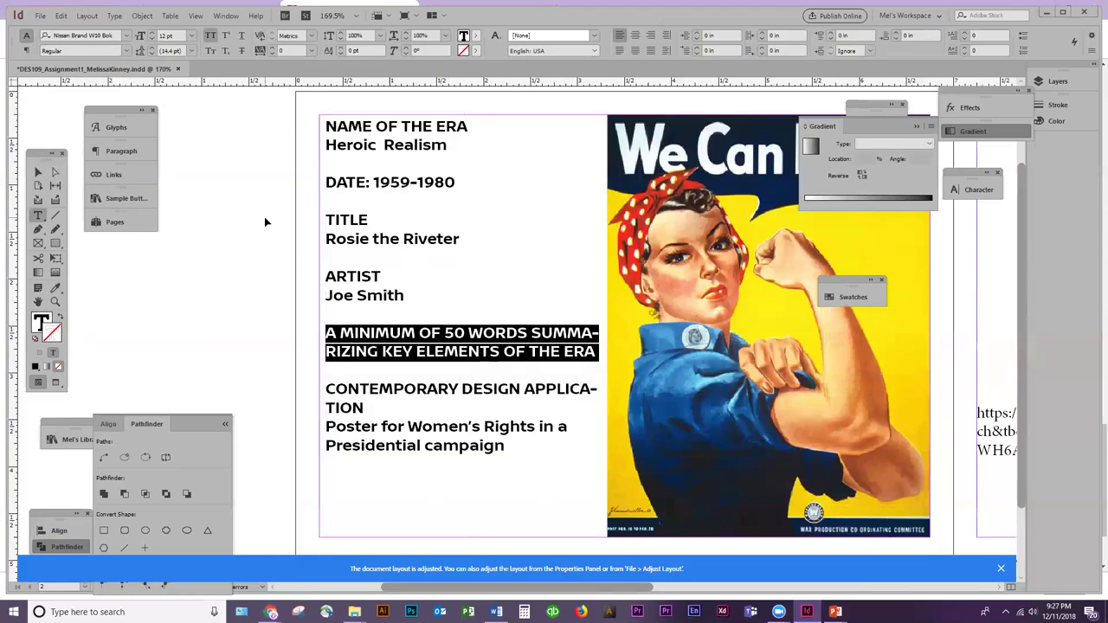
left_click(37, 172)
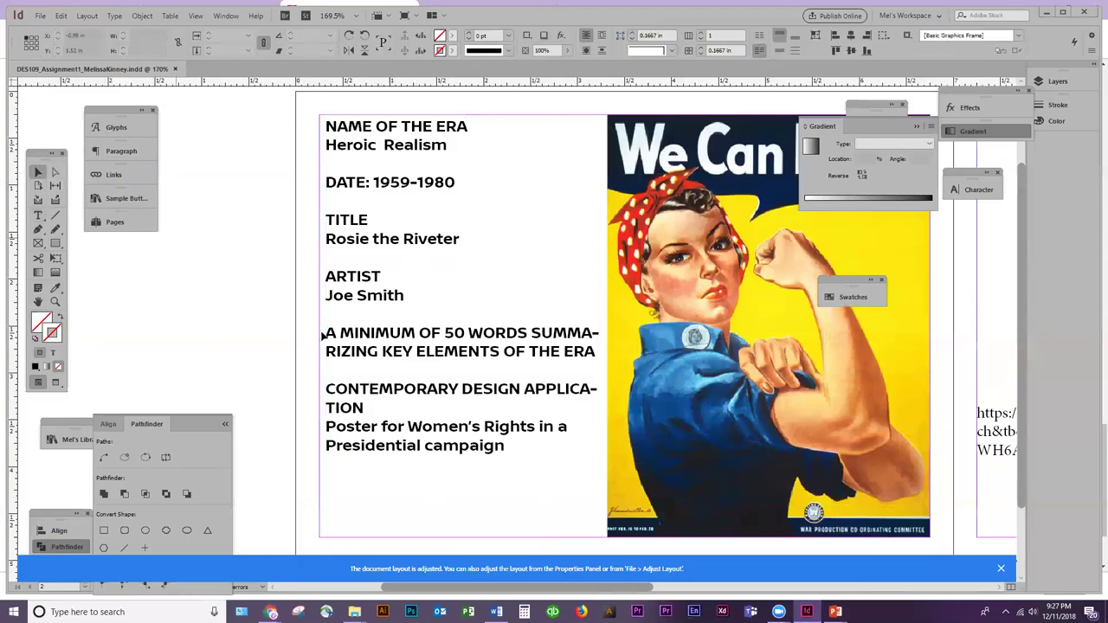
left_click(322, 336)
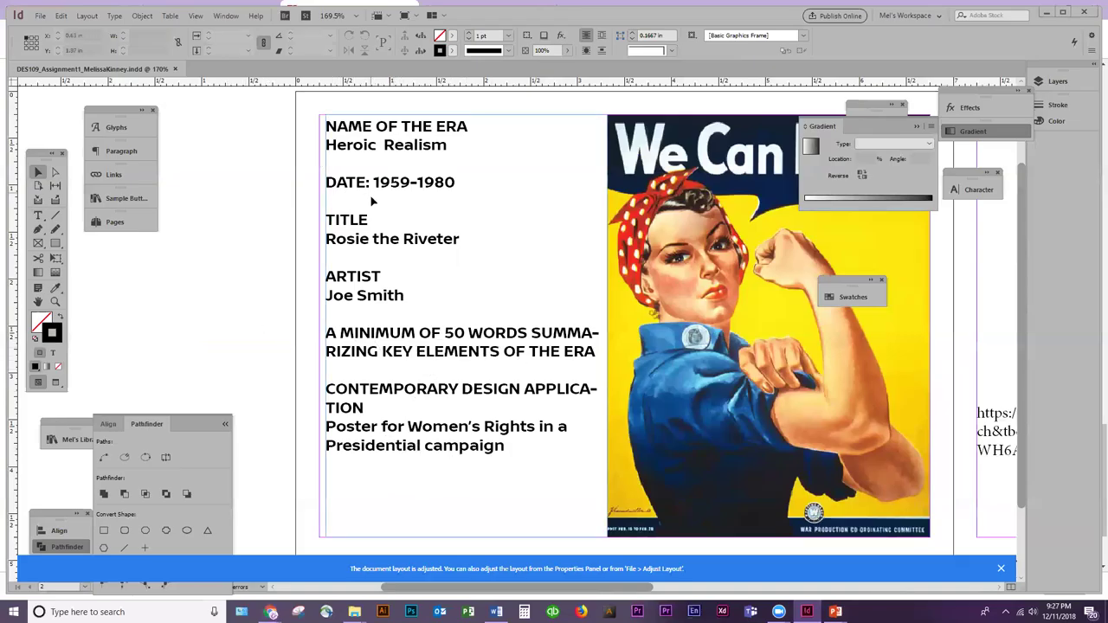
left_click(364, 239)
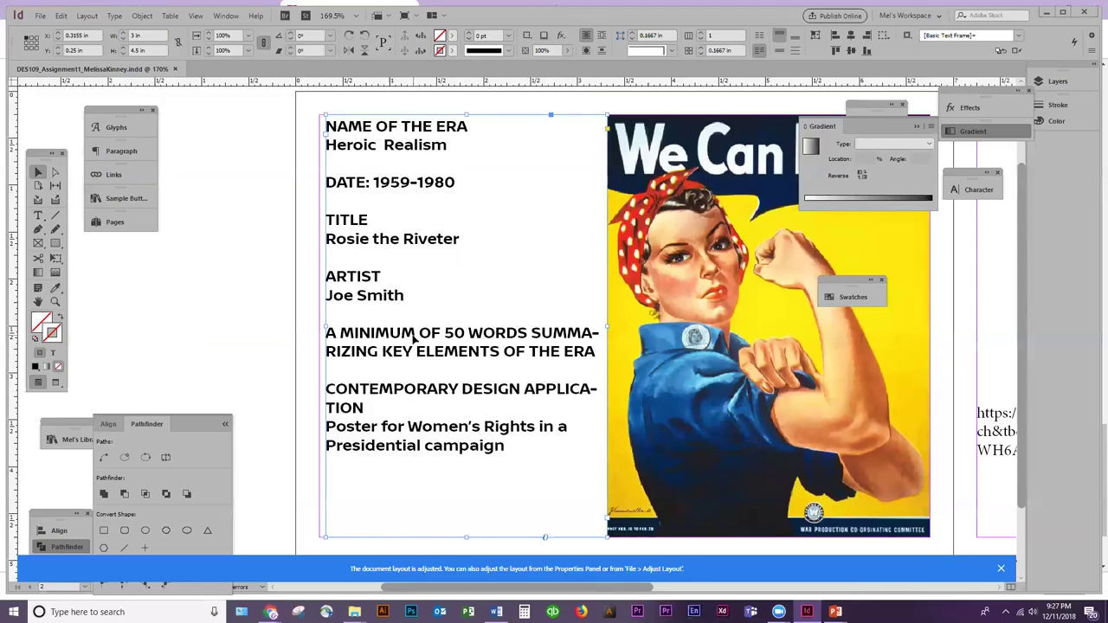
key("ctrl+b")
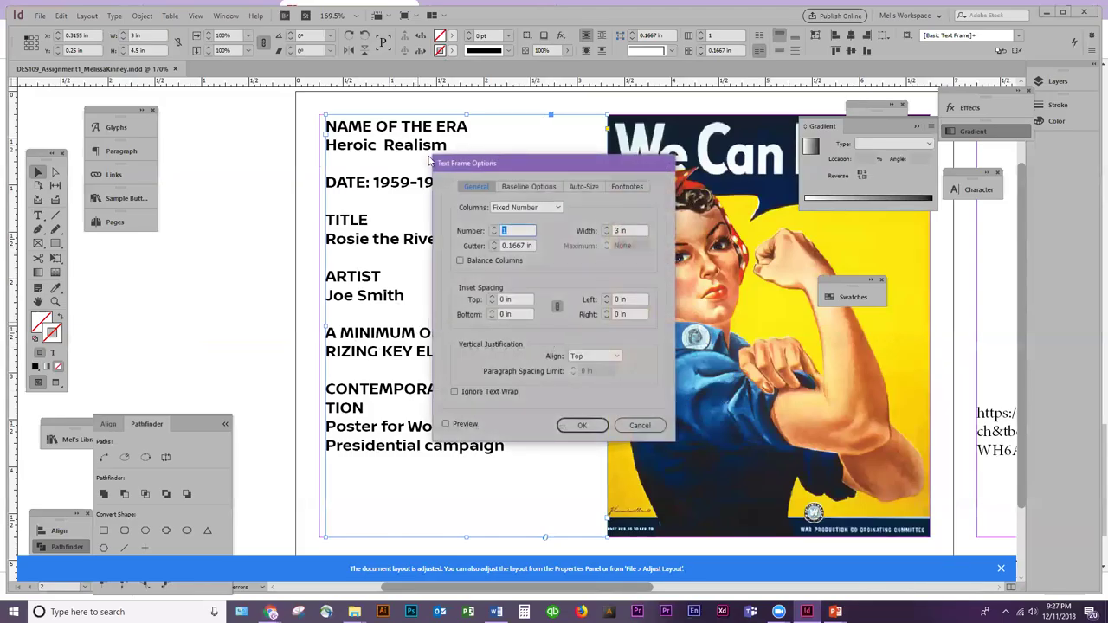
left_click(604, 357)
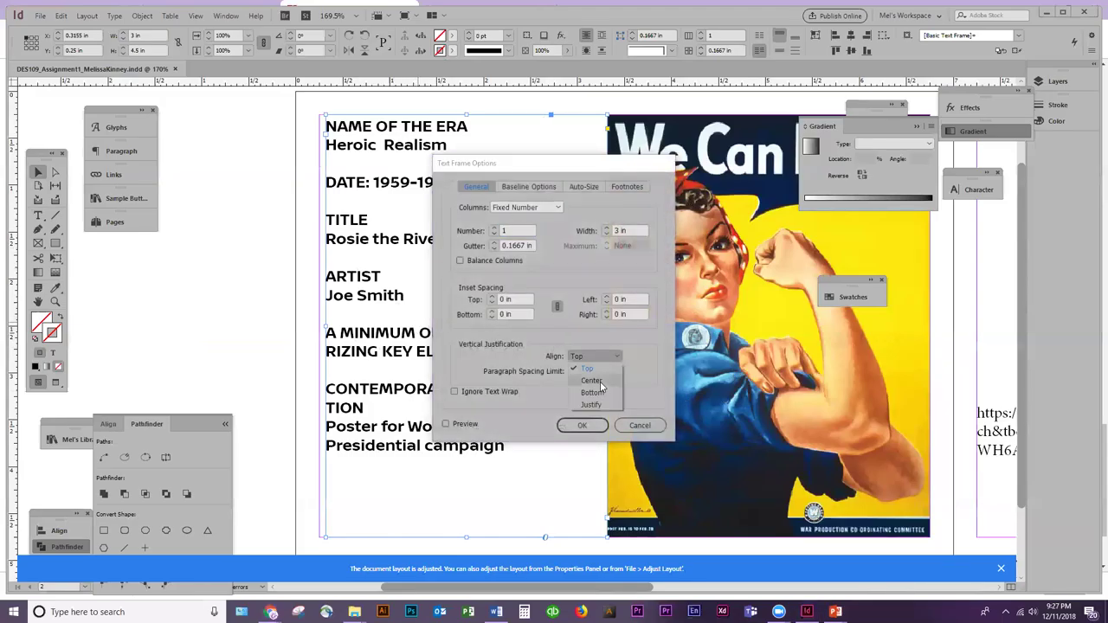
left_click(602, 382)
left_click(582, 425)
left_click(317, 333)
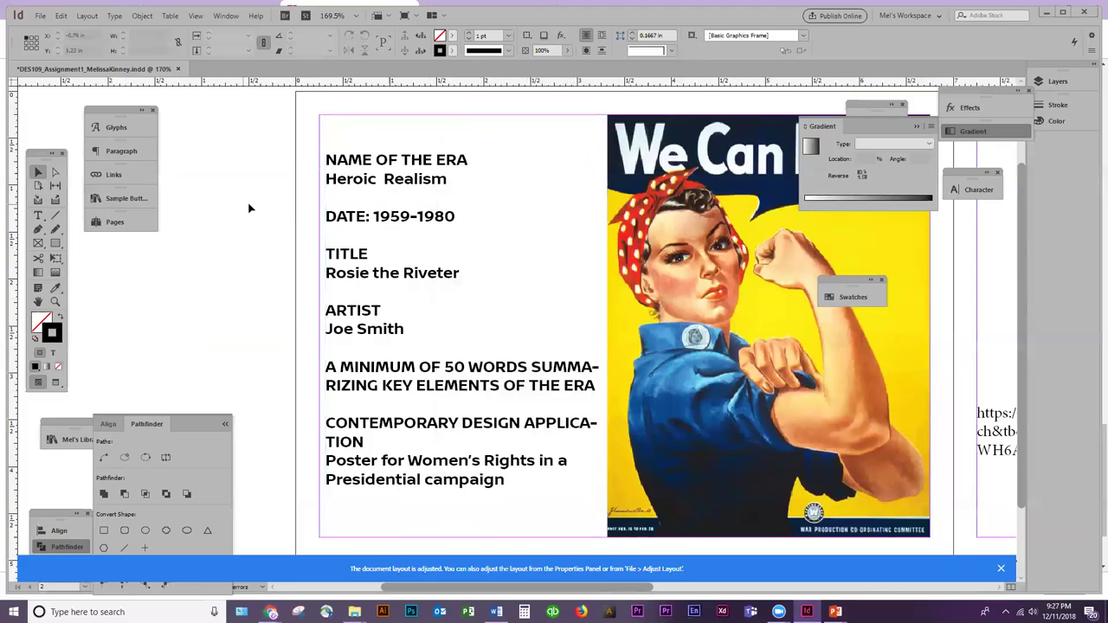
Nudge the era text frame slightly left, to X 0.2878 in
left_click(436, 297)
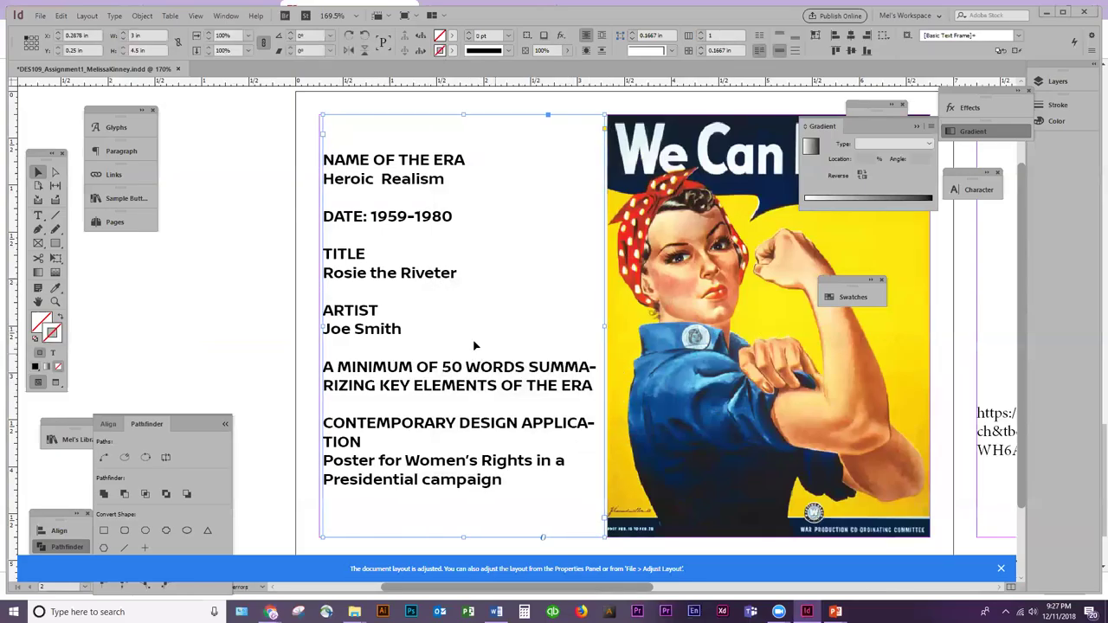
double_click(585, 368)
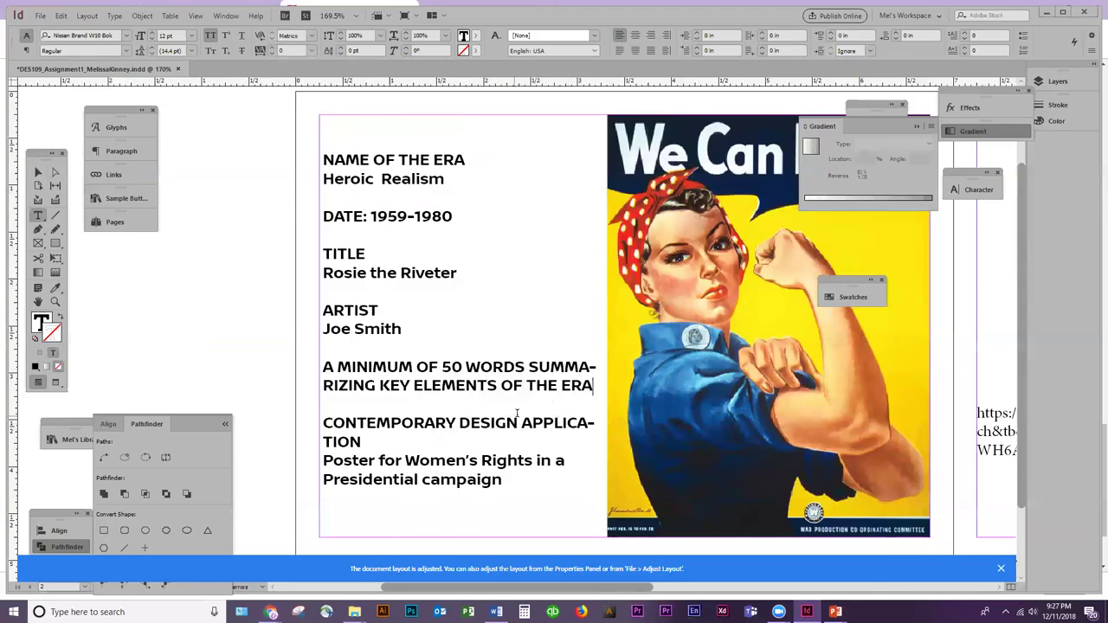
left_click(37, 172)
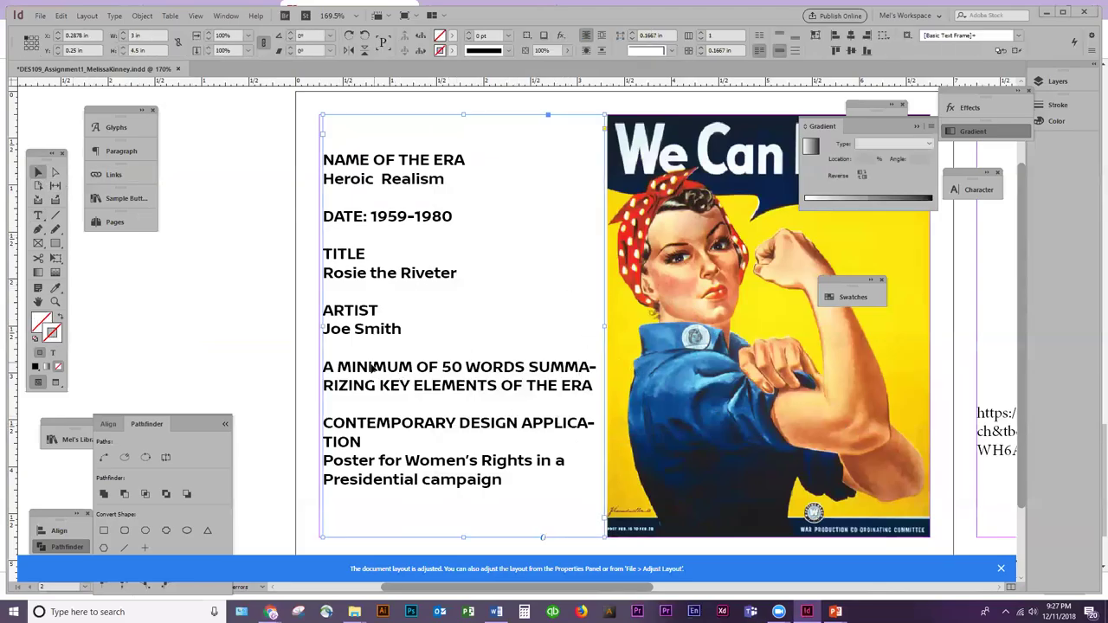
Draw a vertical rectangle about 1.25 by 4.5 in along the left margin of the second card page
scroll(353, 329, "right", 5)
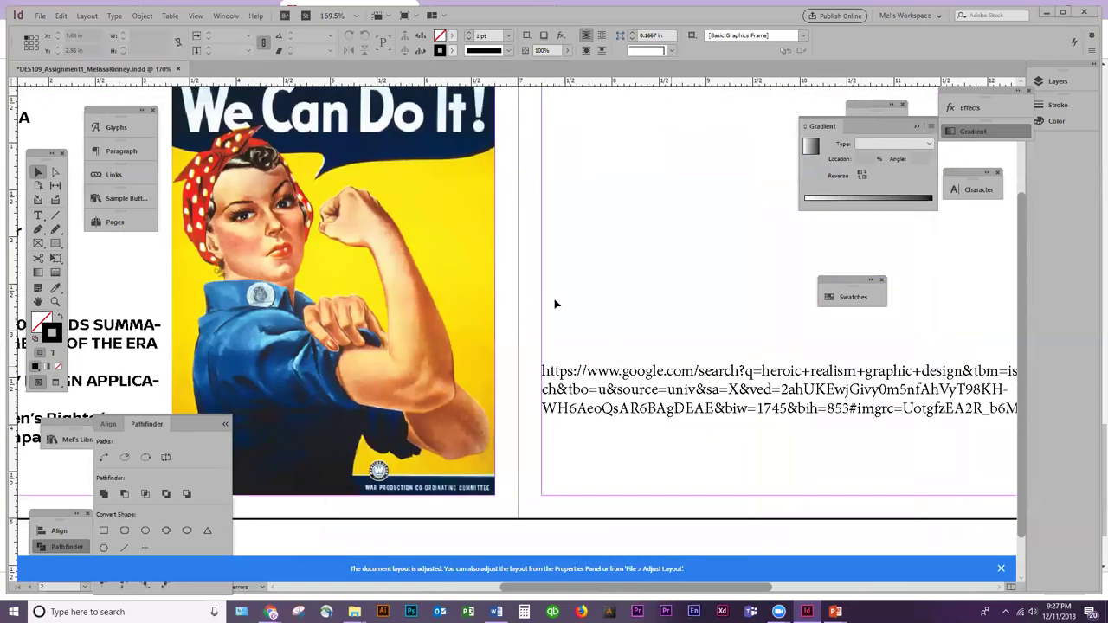
scroll(546, 381, "down", 2)
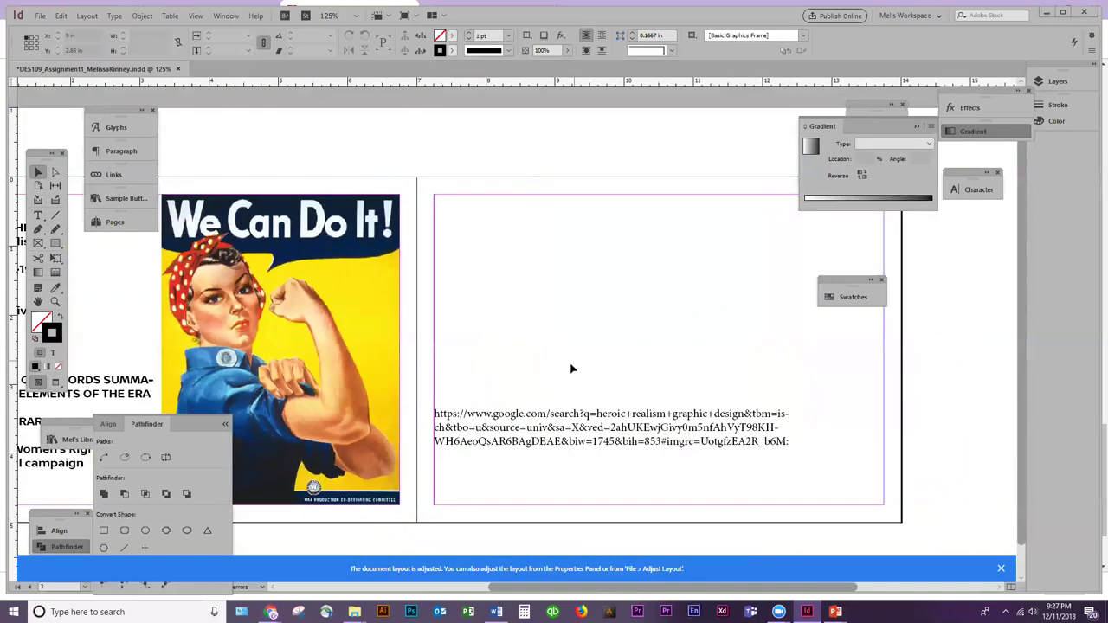
left_click(56, 243)
left_click_drag(436, 196, 520, 505)
Duplicate the vertical rectangle, rotate the copy 90°, and place it against the page's upper margin
key("v")
left_click_drag(520, 228, 653, 239)
left_click(365, 36)
left_click_drag(577, 139, 504, 225)
Copy the horizontal rectangle to mid-page and to the lower-right margin corner, and enlarge the lower copy to about 4.5 by 2.02 in
left_click_drag(578, 283, 571, 413)
left_click_drag(804, 396, 904, 503)
left_click_drag(728, 420, 730, 366)
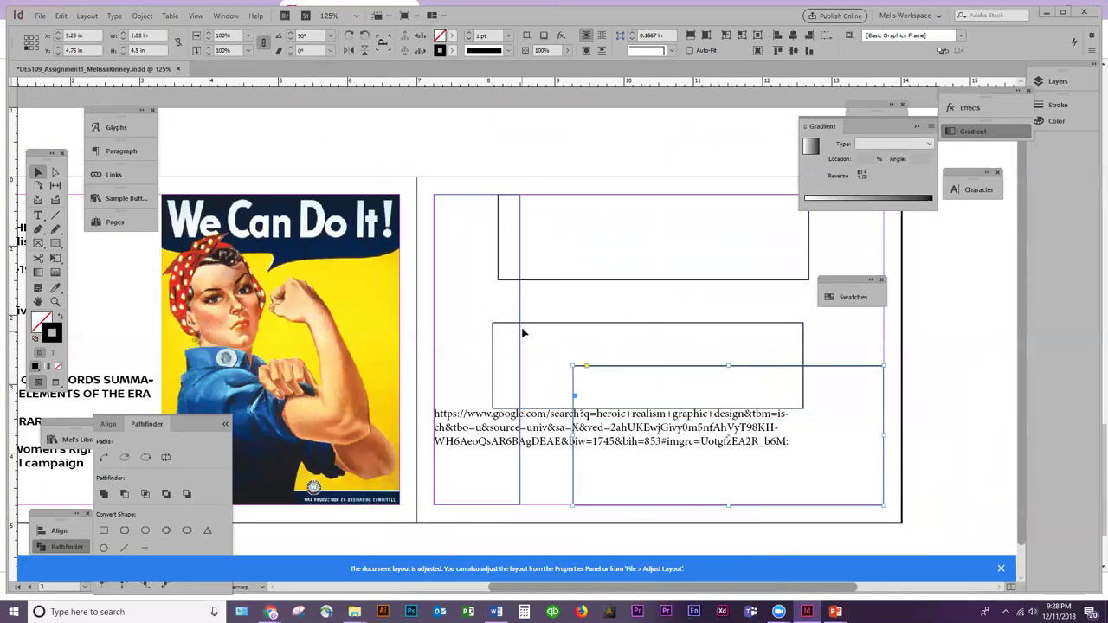
Enlarge the middle horizontal rectangle to about 5.33 by 2.065 in
left_click(526, 324)
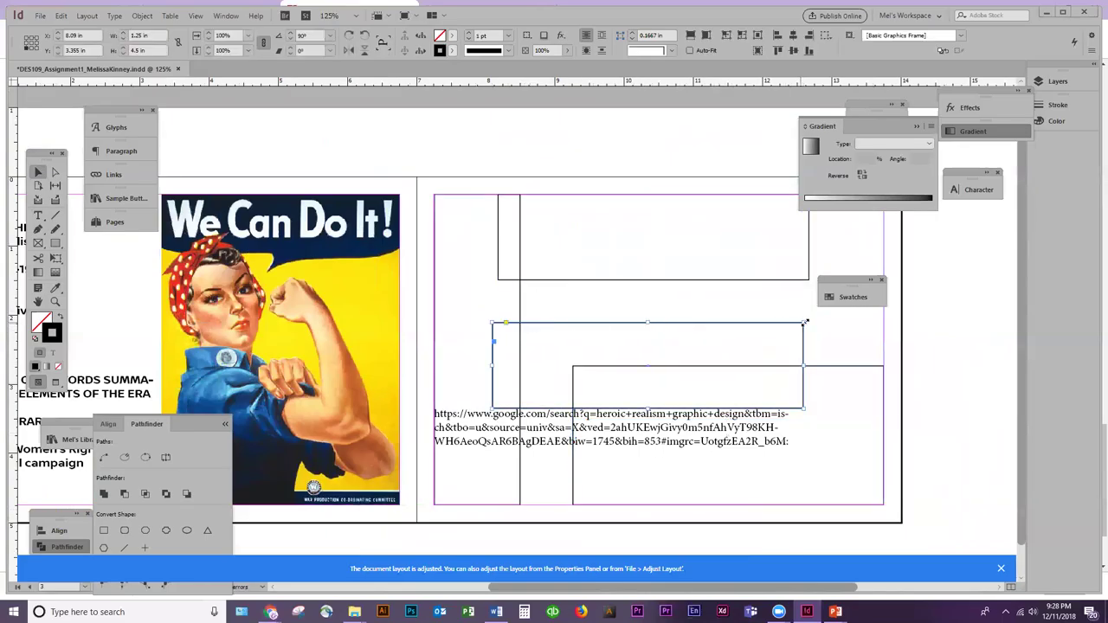
left_click_drag(802, 326, 861, 266)
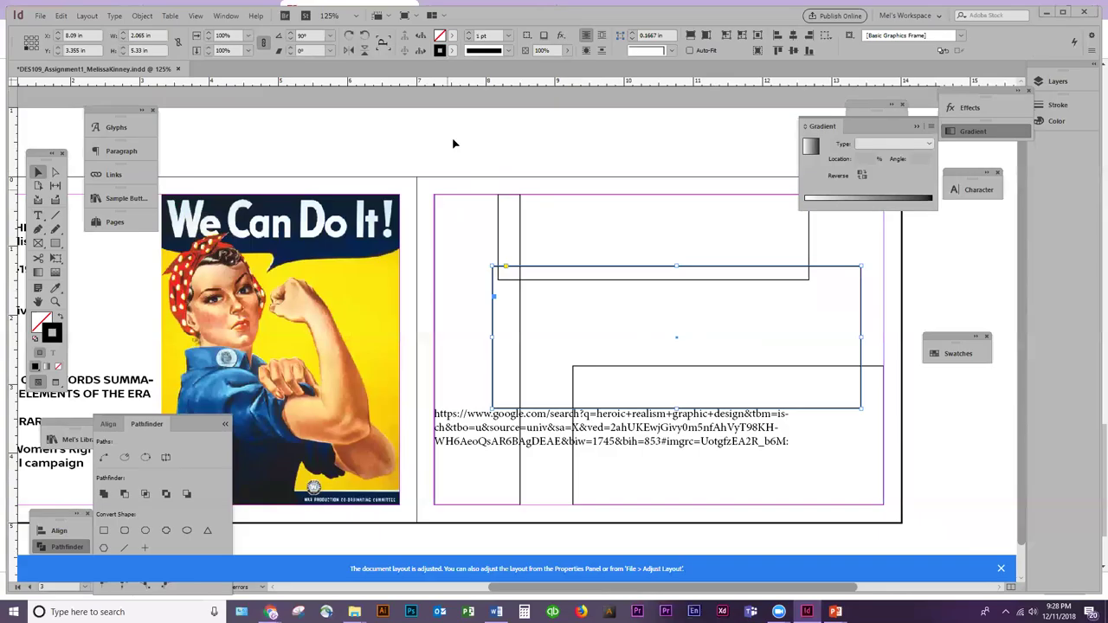
left_click(409, 147)
Fill the upper horizontal rectangle with the poster's navy blue and remove its stroke
left_click(808, 235)
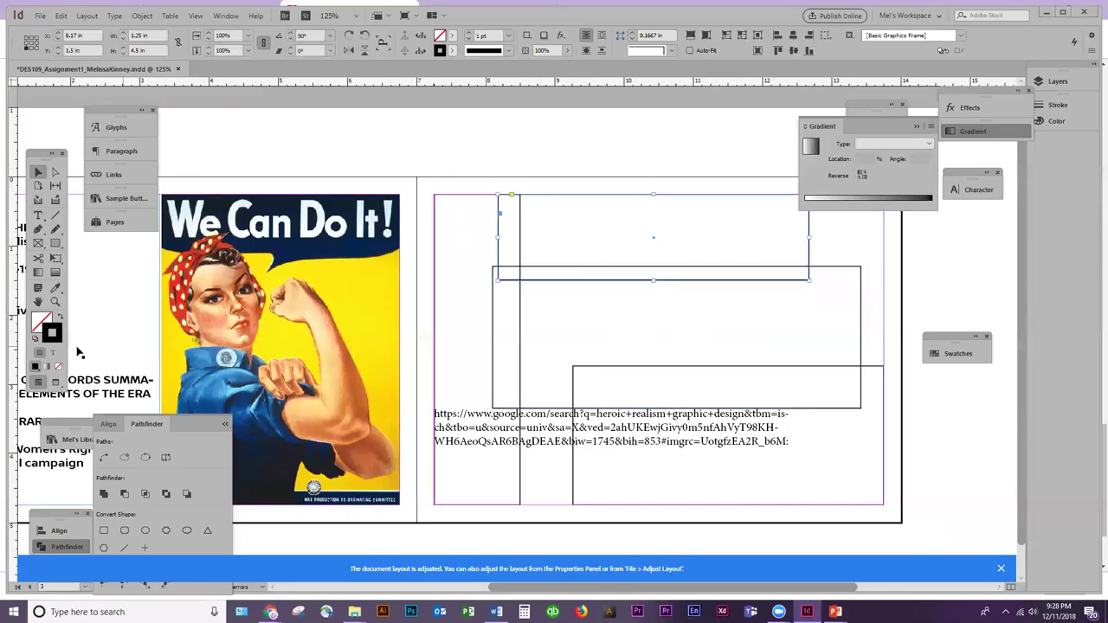
left_click(55, 288)
left_click(343, 243)
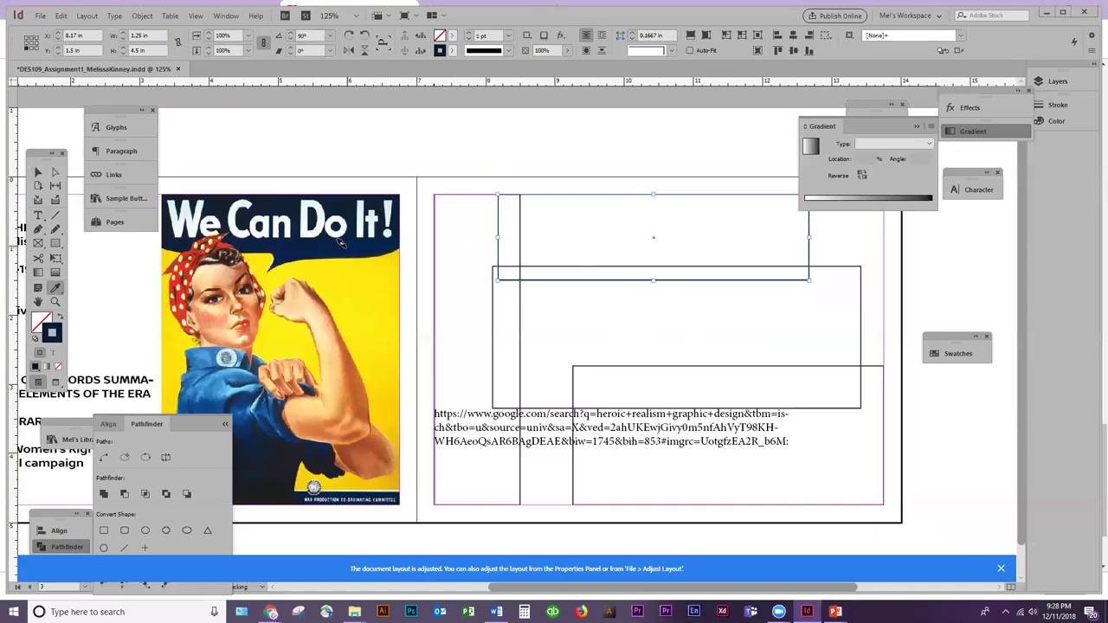
left_click(548, 246)
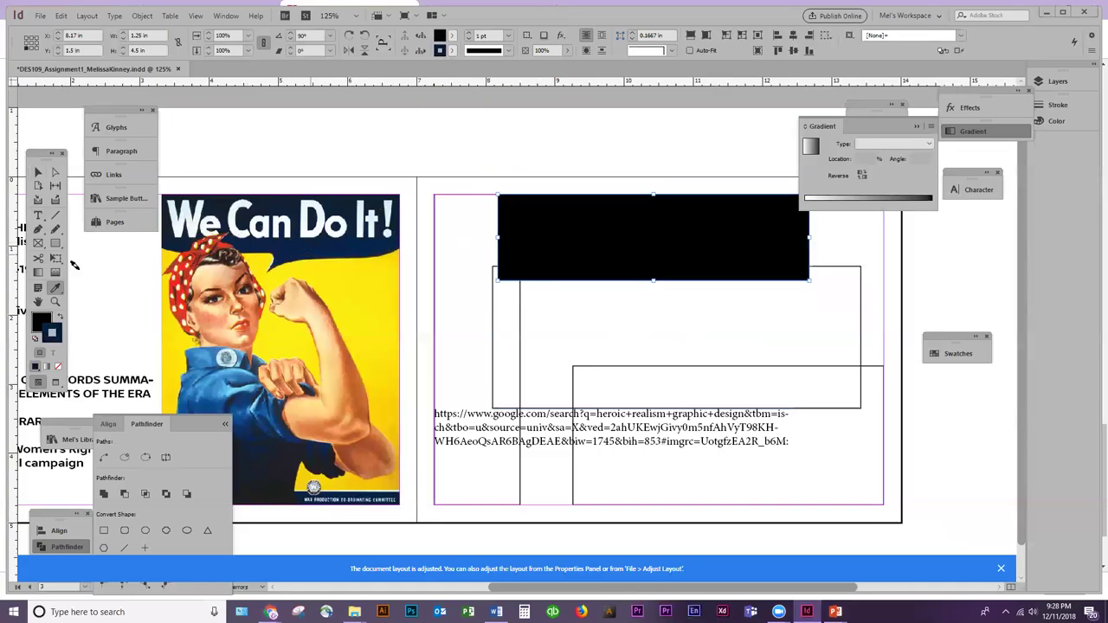
left_click(60, 317)
left_click(58, 368)
left_click(42, 323)
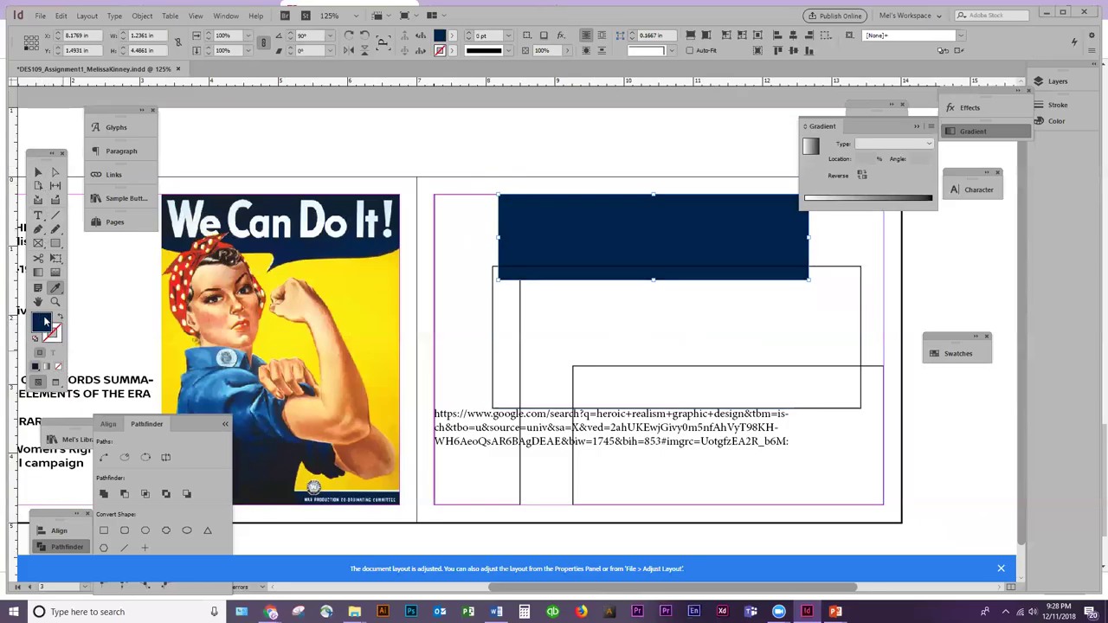
key("v")
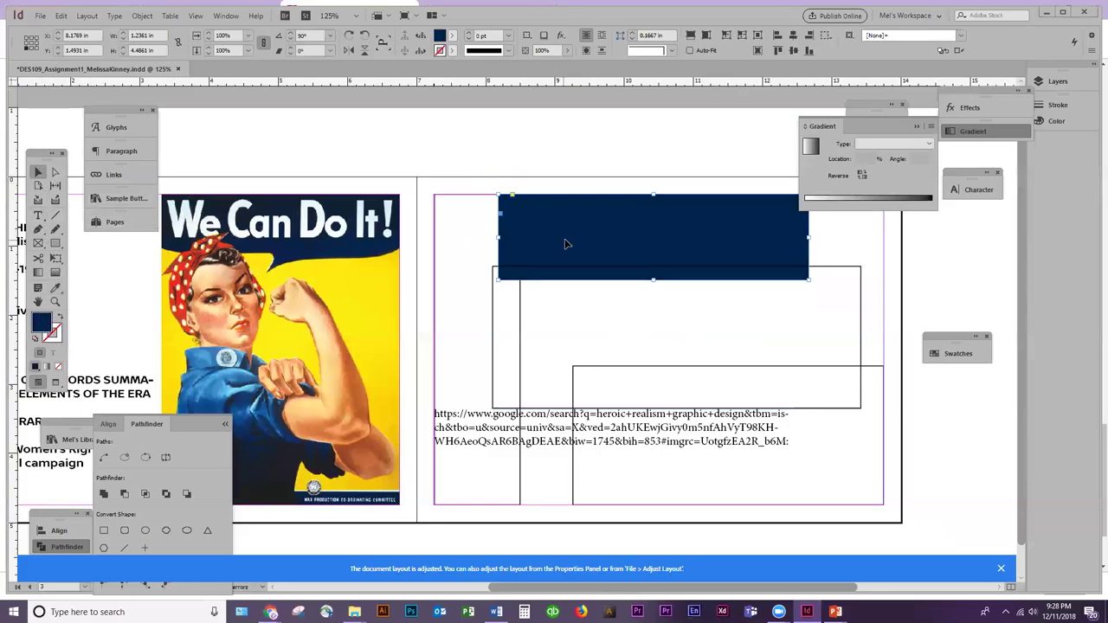
Fill the middle horizontal rectangle with the yellow sampled from the poster background
left_click(883, 297)
left_click(843, 270)
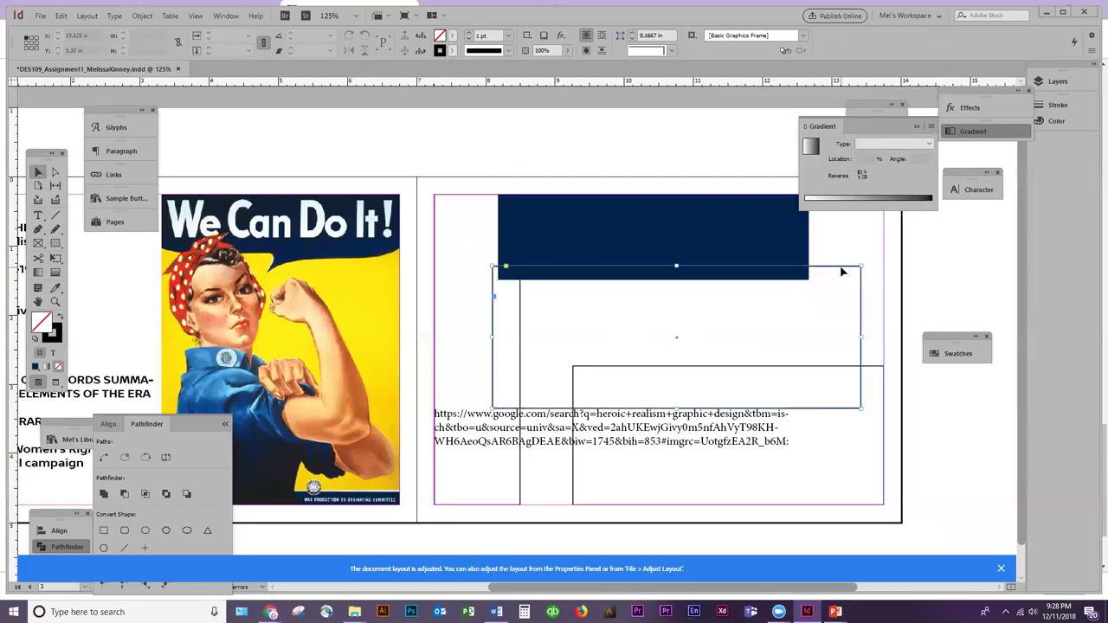
left_click(55, 287)
left_click(372, 291)
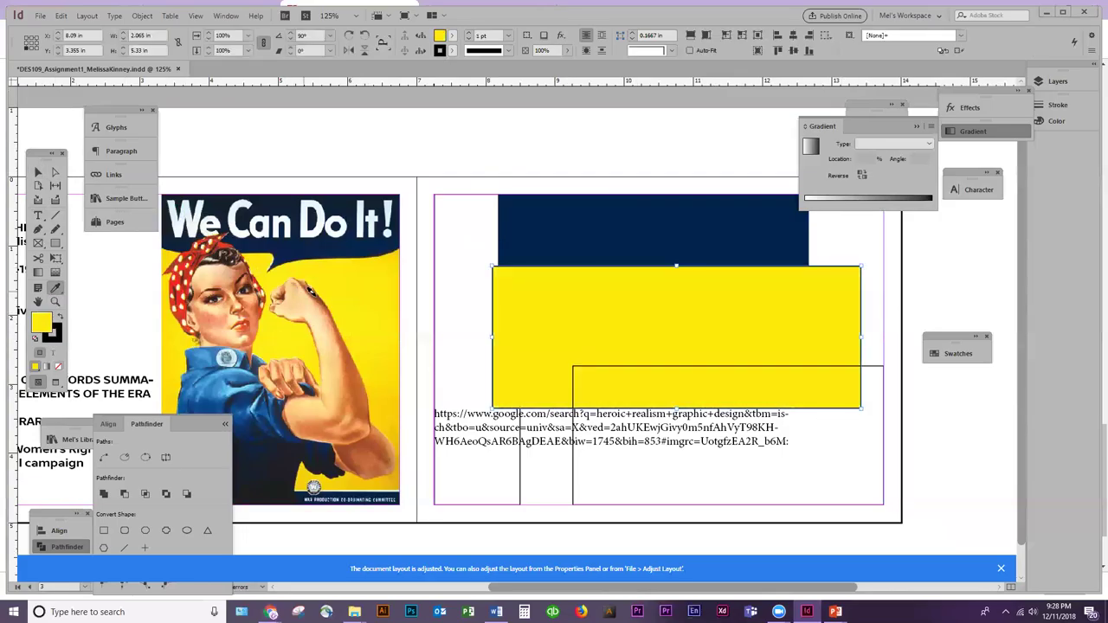
Fill the vertical rectangle along the left margin with the red sampled from the poster's bandana
left_click(39, 172)
left_click(438, 232)
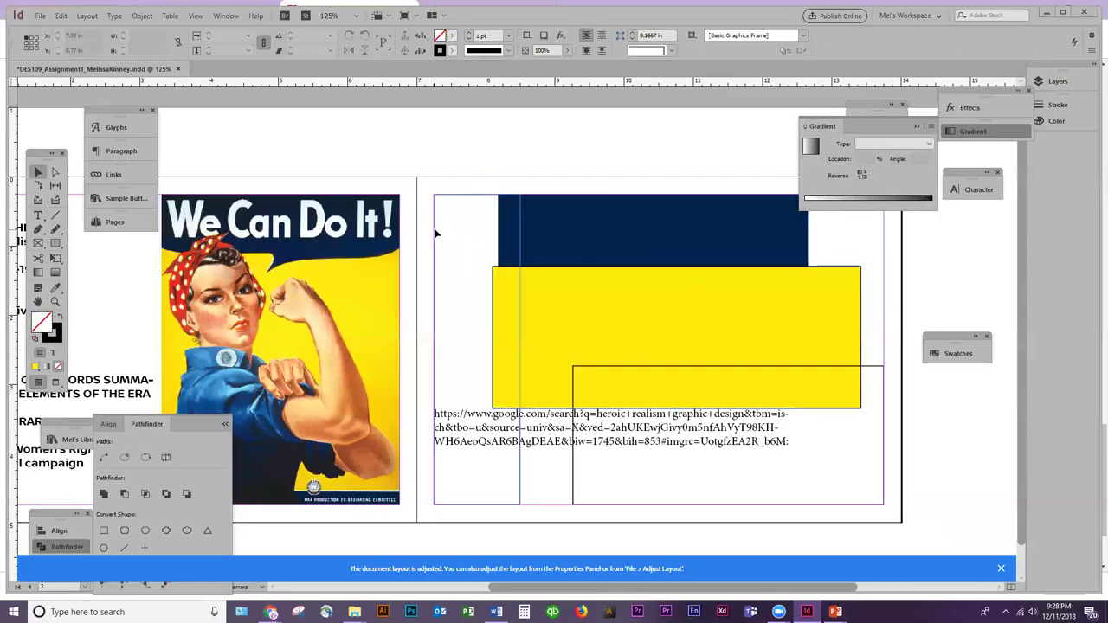
left_click(54, 288)
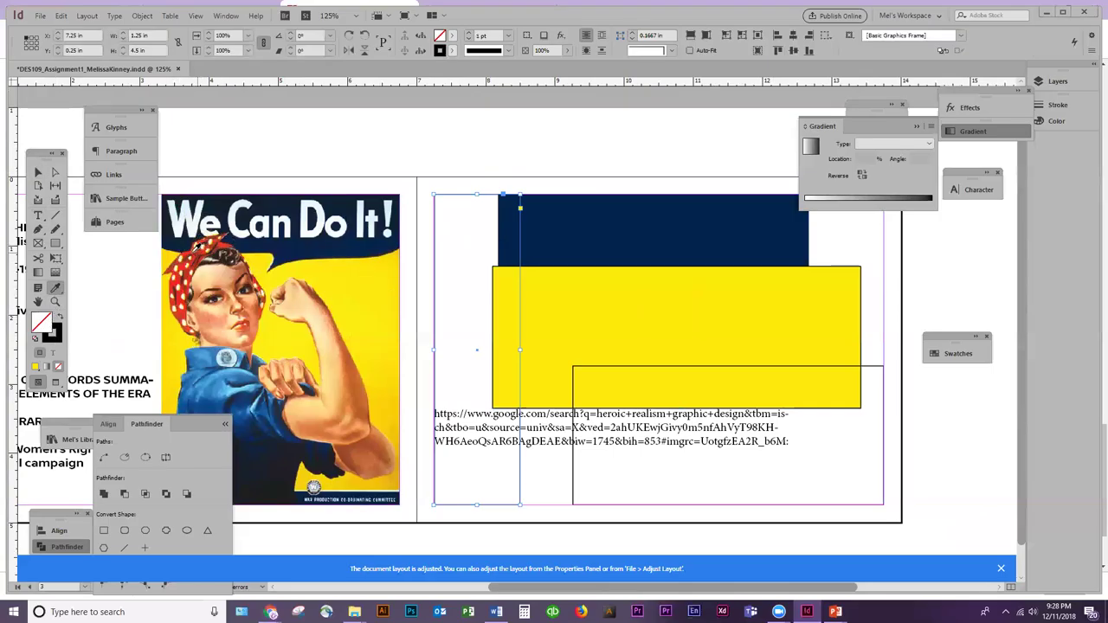
left_click(189, 251)
left_click(39, 173)
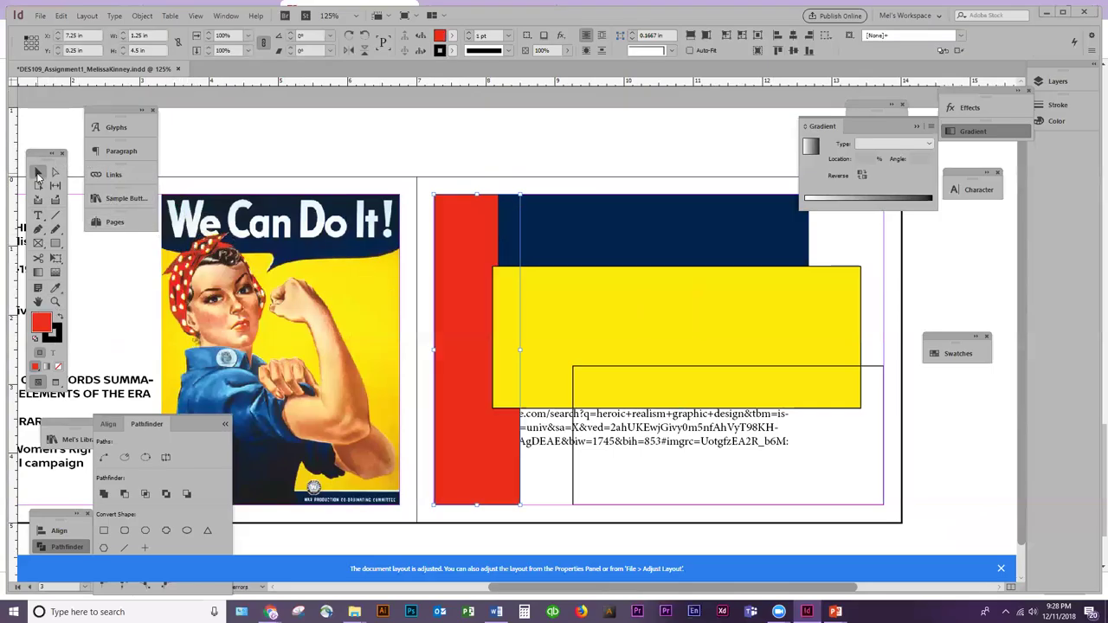
Fill the lower horizontal rectangle with the skin tone sampled from the poster figure's arm and send it to the back
left_click(573, 488)
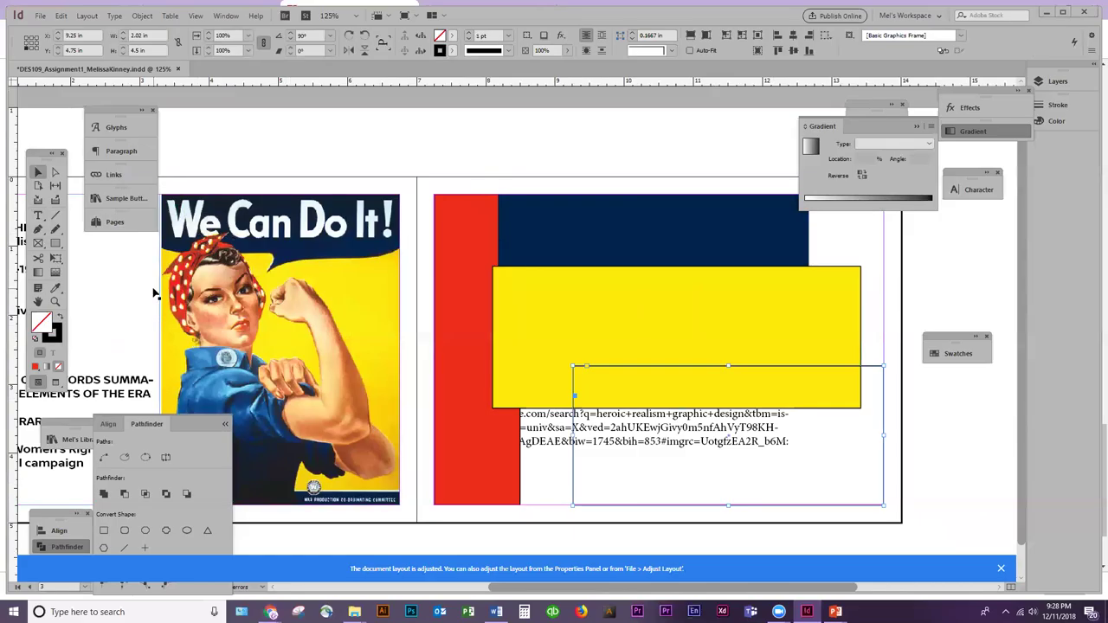
left_click(54, 287)
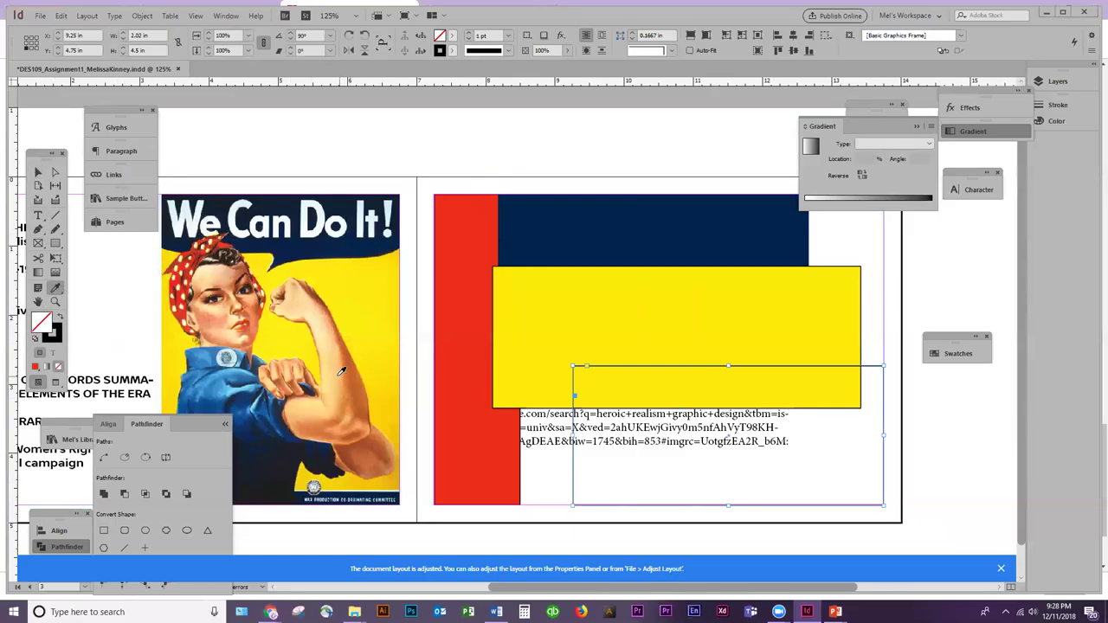
left_click(331, 371)
left_click(38, 172)
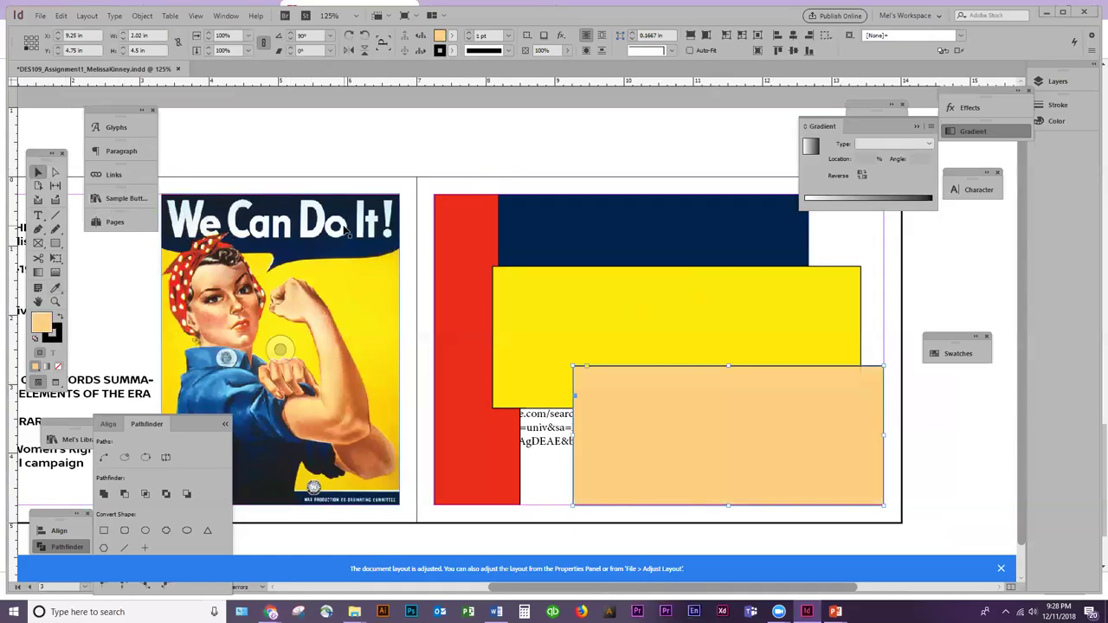
key("ctrl+shift+bracketleft")
Move the yellow rectangle slightly down and remove the stroke from all the coloured rectangles on the second page
left_click(614, 310)
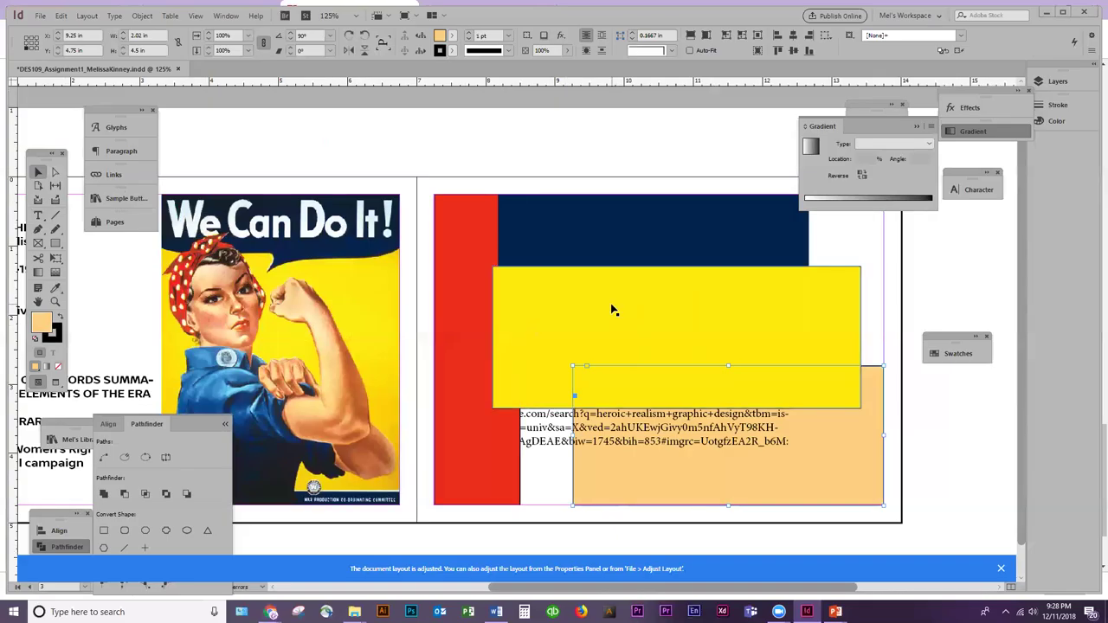
left_click_drag(614, 329, 613, 330)
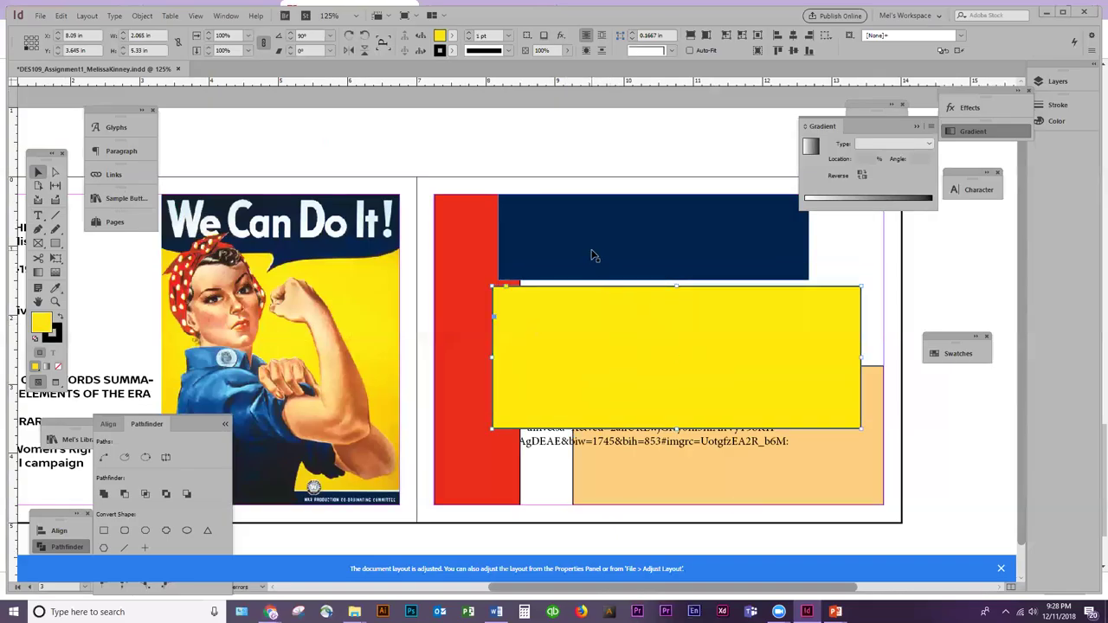
left_click(594, 251, "shift")
left_click(469, 274, "shift")
left_click(718, 463, "shift")
left_click(859, 460, "shift")
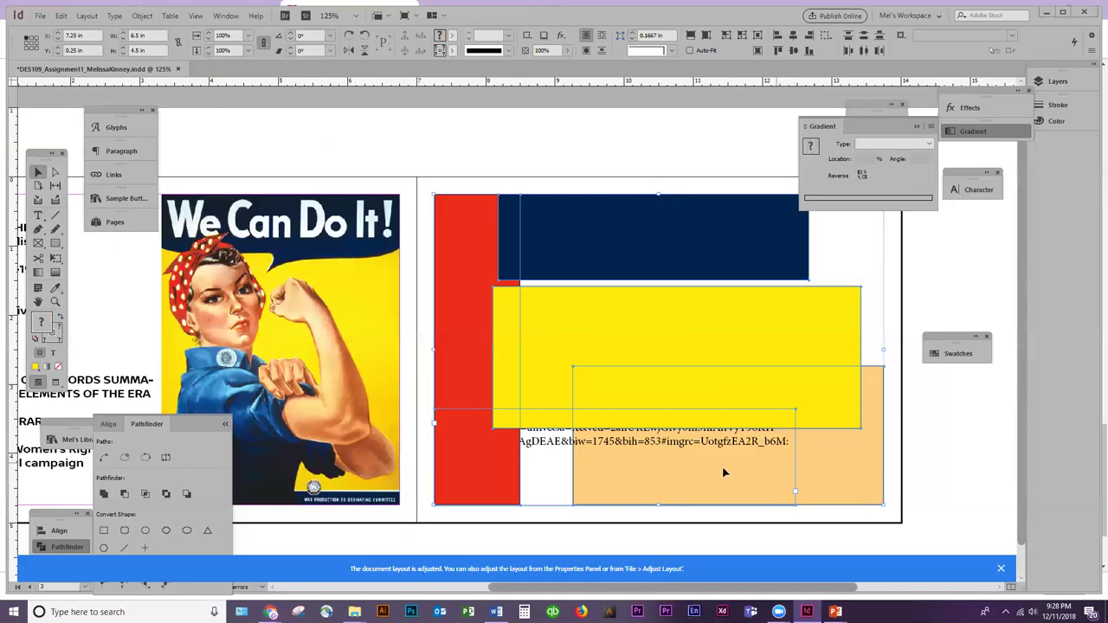
left_click(462, 150)
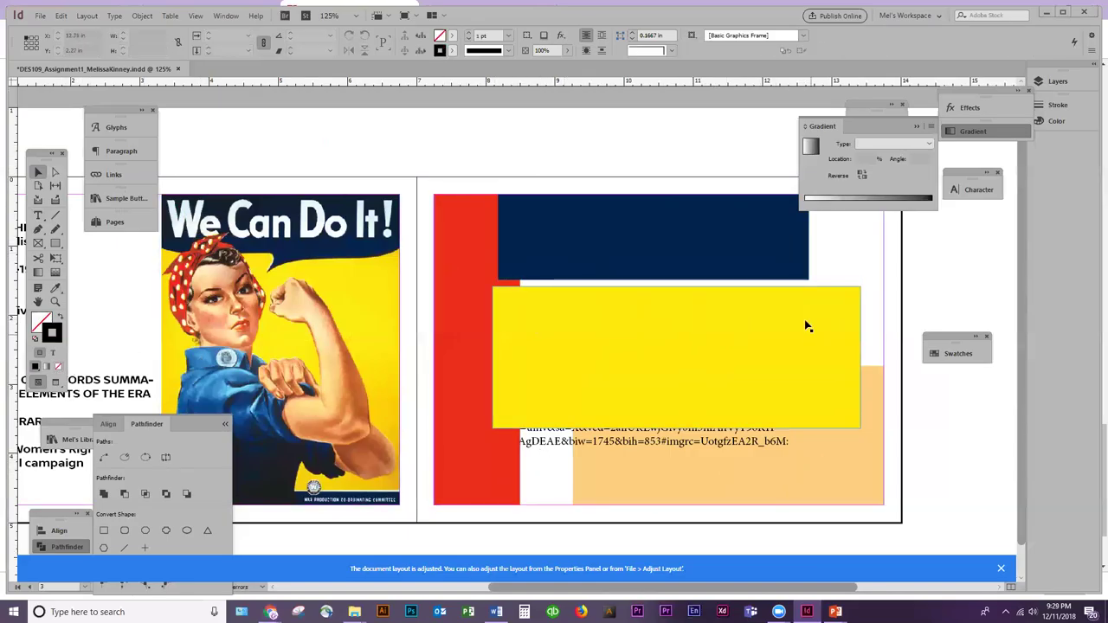
Place a copy of the red vertical rectangle at about X 11.14 in behind the other shapes and lower the yellow rectangle
left_click_drag(463, 282, 732, 284)
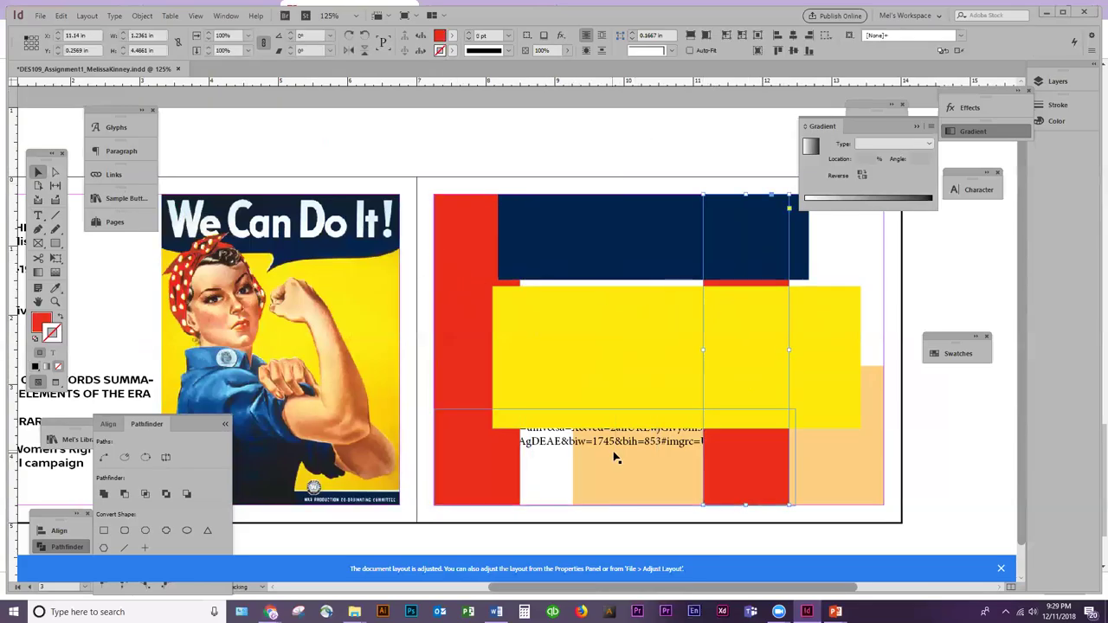
left_click(735, 404)
left_click_drag(686, 336, 686, 379)
Fill the copied vertical rectangle with the [Black] swatch
left_click(721, 299)
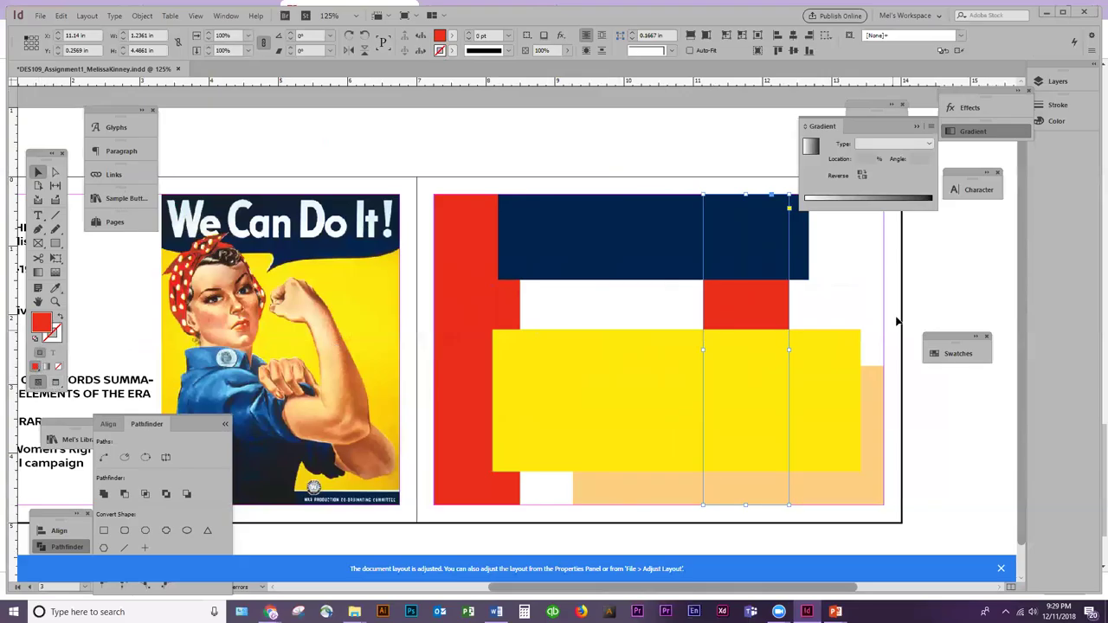
left_click(958, 353)
left_click(817, 309)
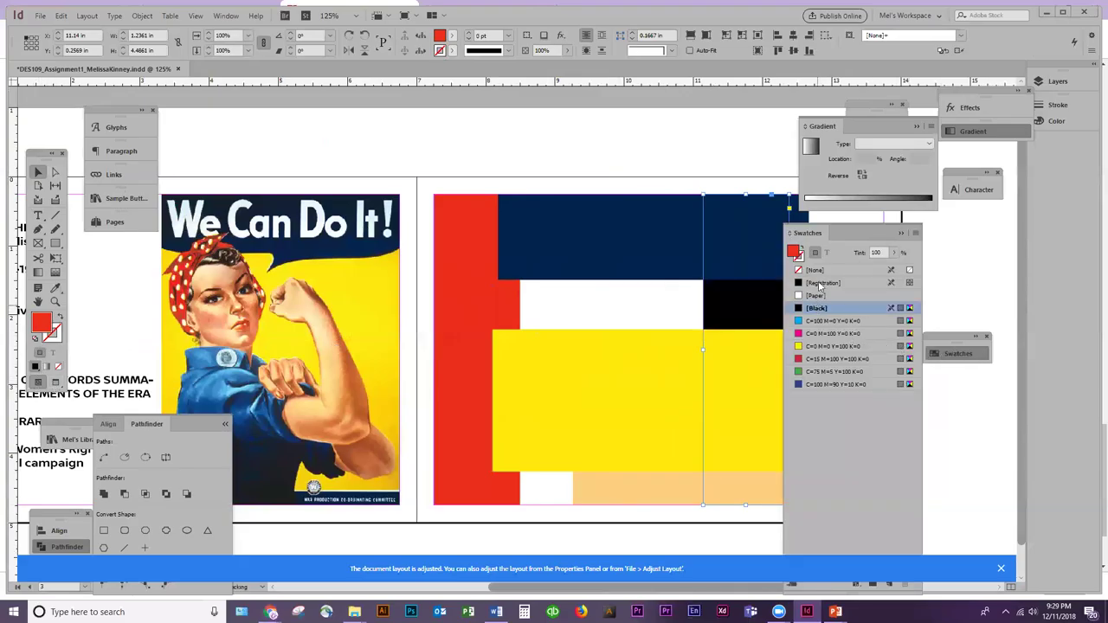
Rearrange the stacking order so the citation URL text sits in front of all the coloured rectangles
left_click(550, 479)
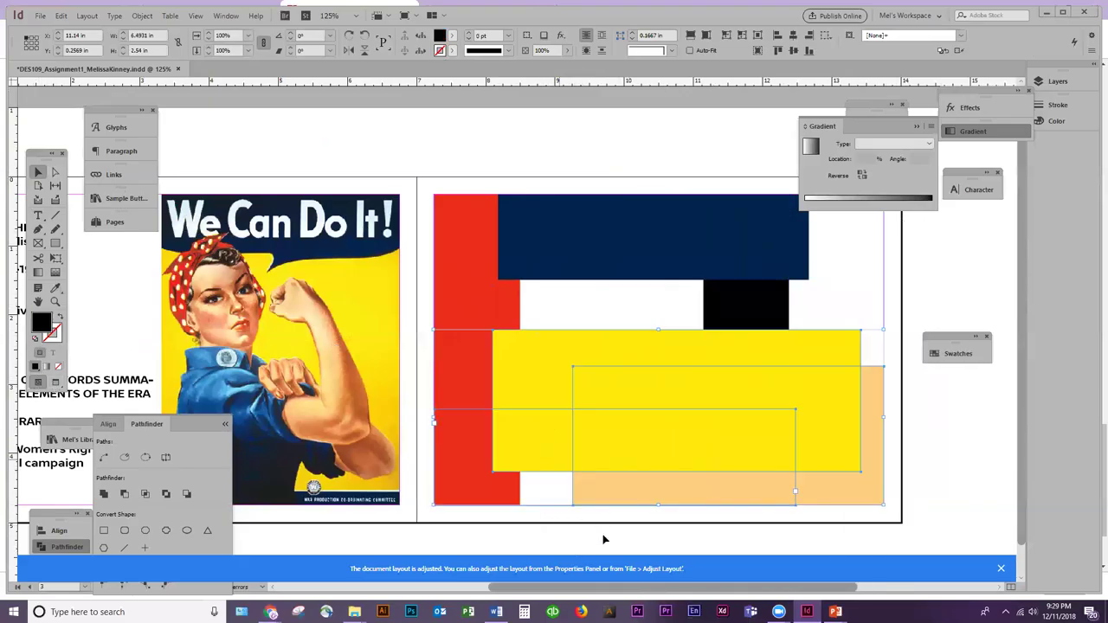
left_click(882, 399, "shift")
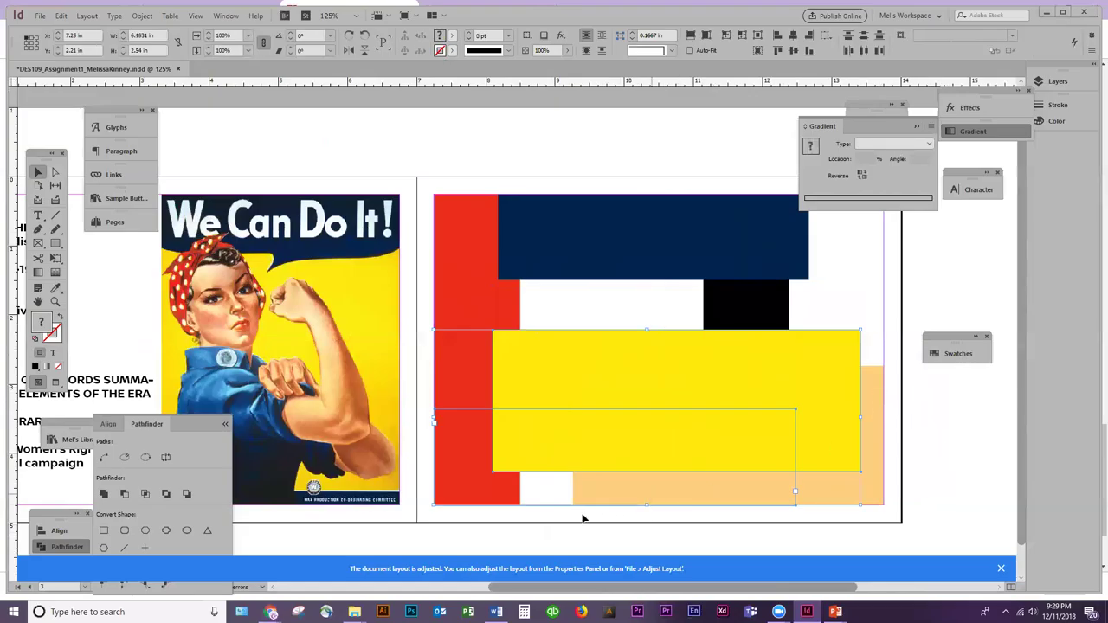
left_click(514, 365)
left_click(542, 243, "shift")
left_click(792, 322, "shift")
left_click(878, 406, "shift")
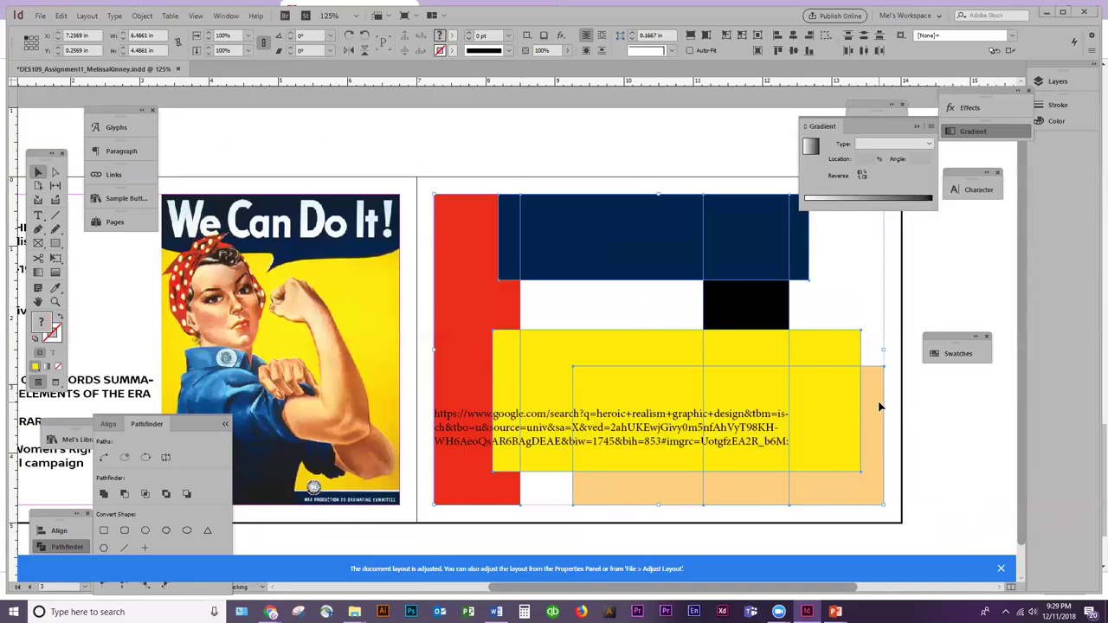
Fit the citation text frame, about 5.22 by 0.68 in, into the lower part of the yellow rectangle and save the document
left_click_drag(491, 425, 552, 439)
left_click_drag(675, 515, 680, 470)
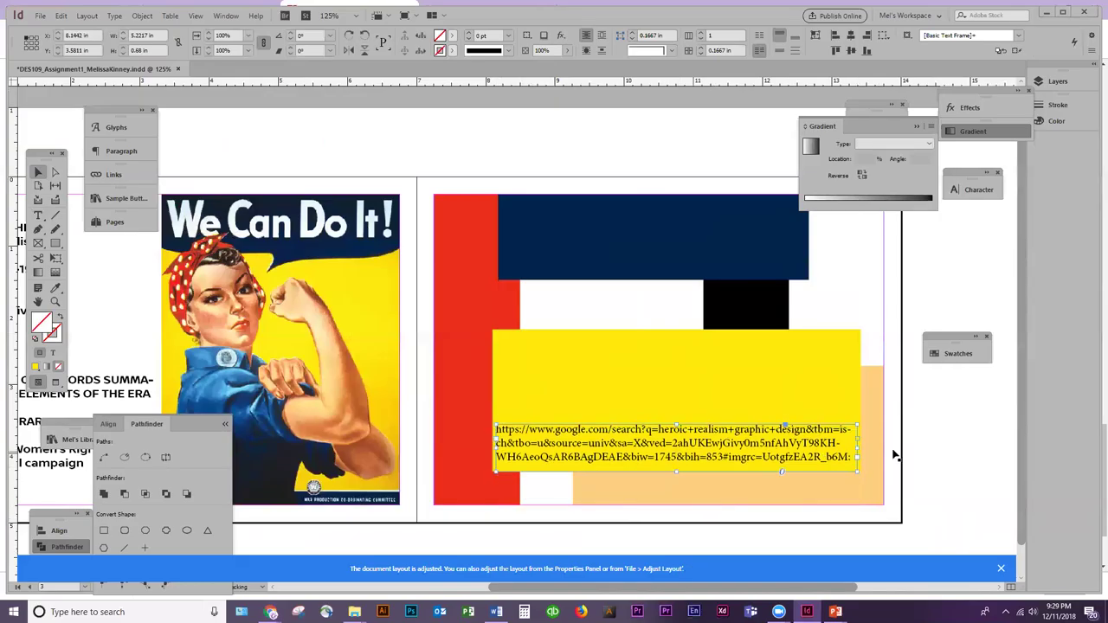
left_click(923, 456)
key("ctrl+s")
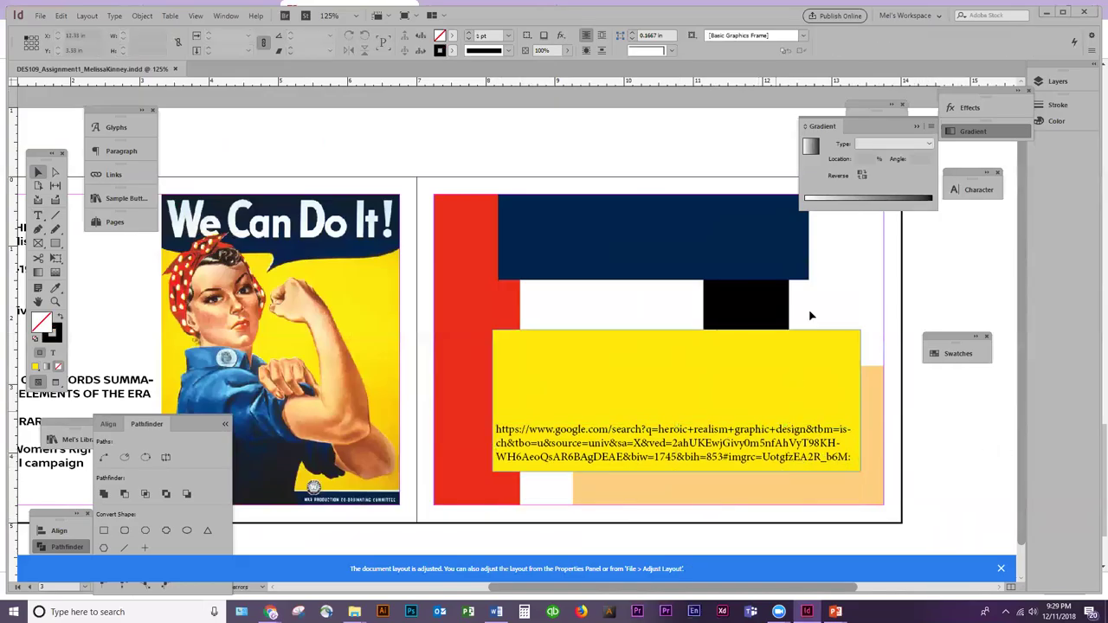
Widen the navy rectangle toward the page's right margin, slightly past the yellow rectangle's edge
left_click(771, 235)
left_click_drag(809, 236, 874, 242)
left_click(849, 282)
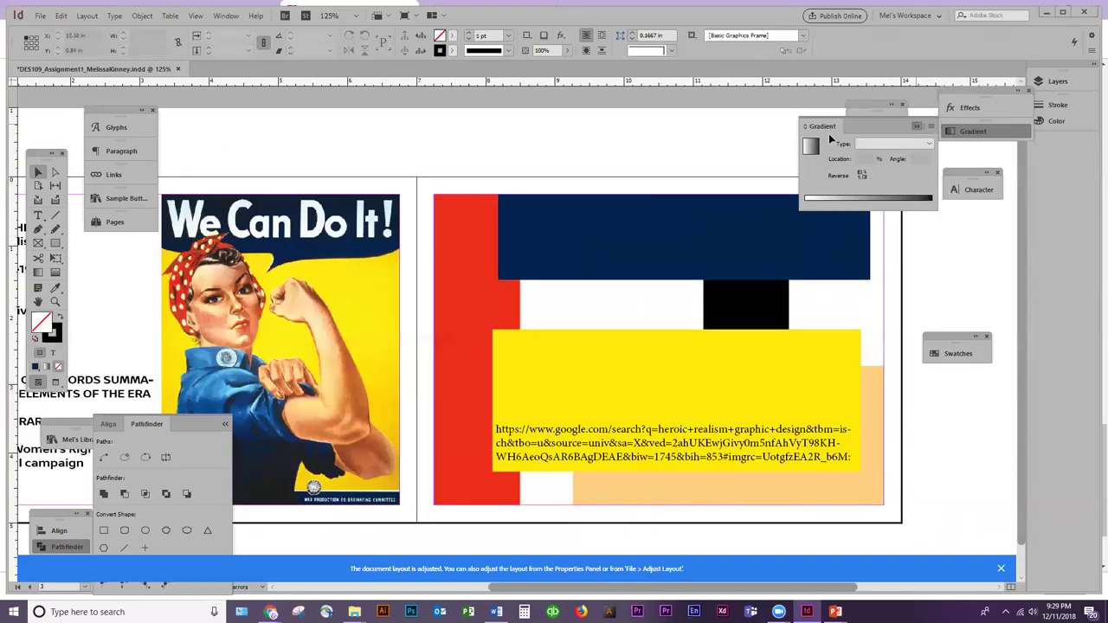
Collapse the Gradient panel, look over the whole spread and save the document
left_click(917, 126)
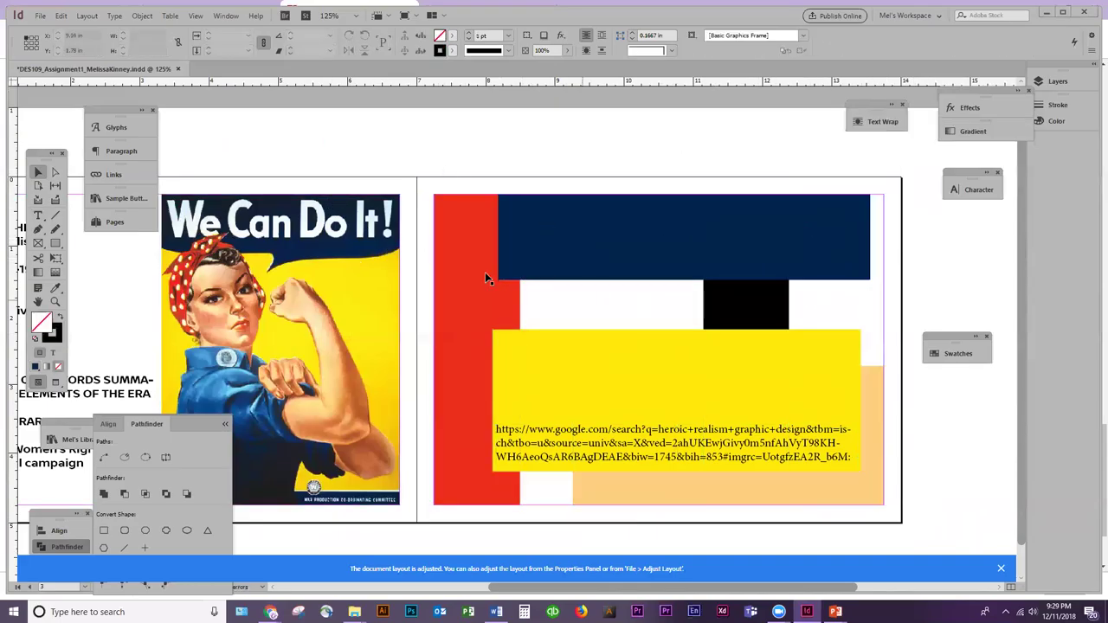
key("ctrl+minus")
key("ctrl+minus")
left_click(573, 253)
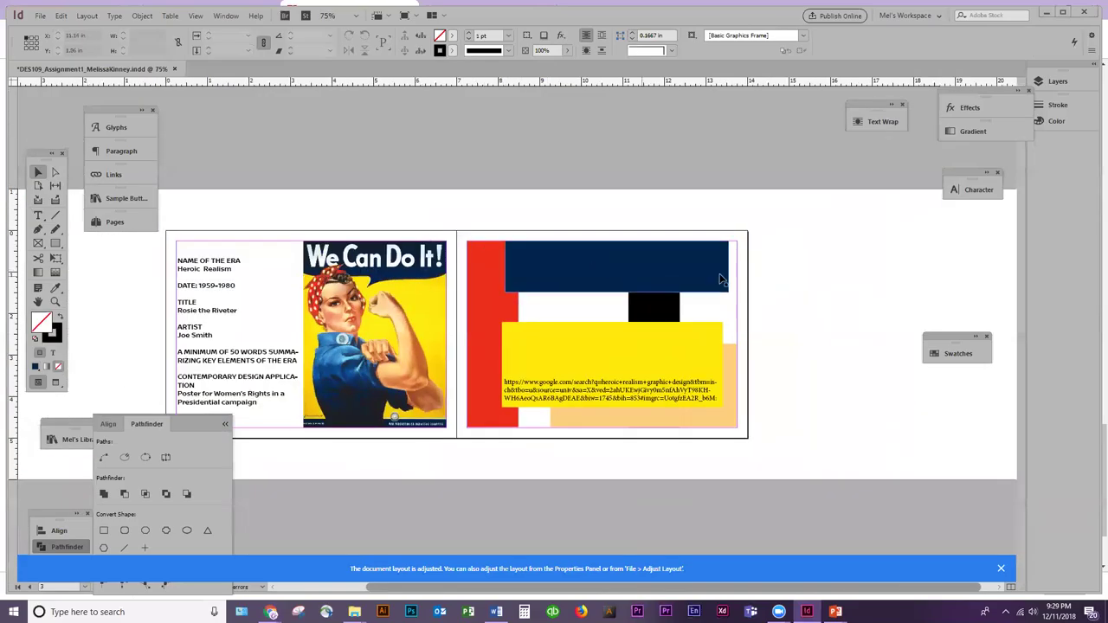
left_click(698, 298)
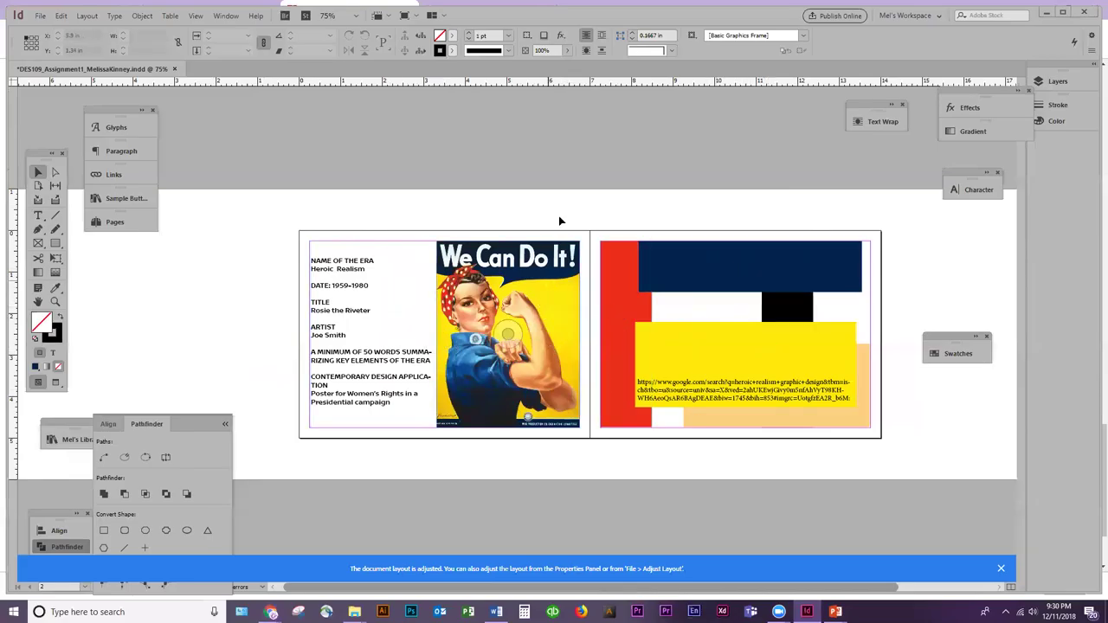
key("ctrl+s")
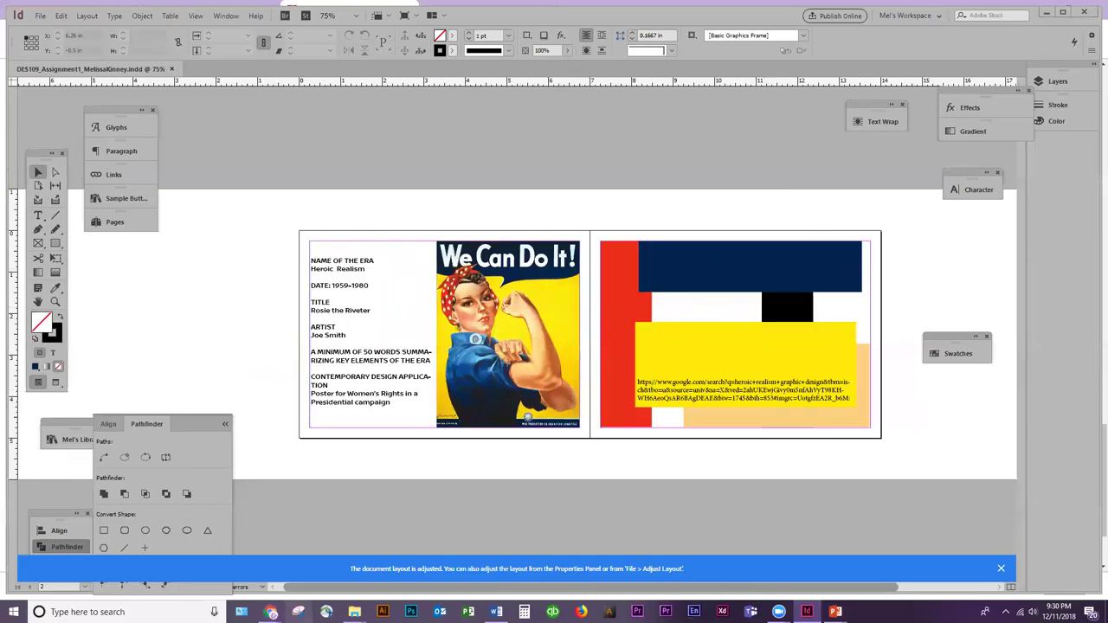
Switch to the Week 1 Assignment page in Chrome and review its instructions, submission requirements and benchmark examples
mouse_move(271, 612)
mouse_move(324, 577)
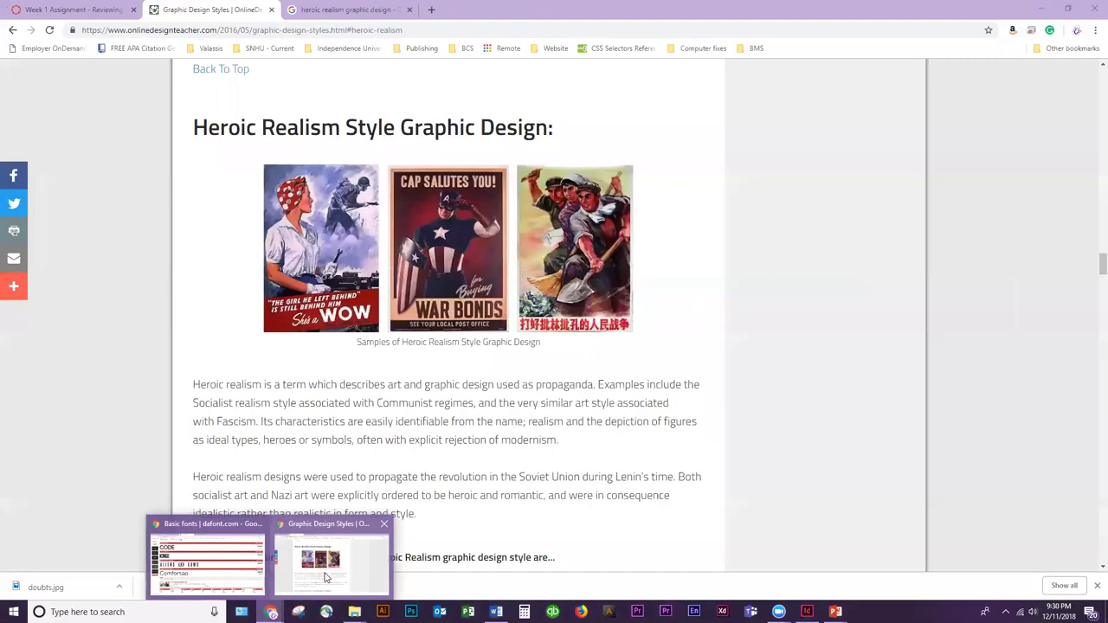
left_click(234, 562)
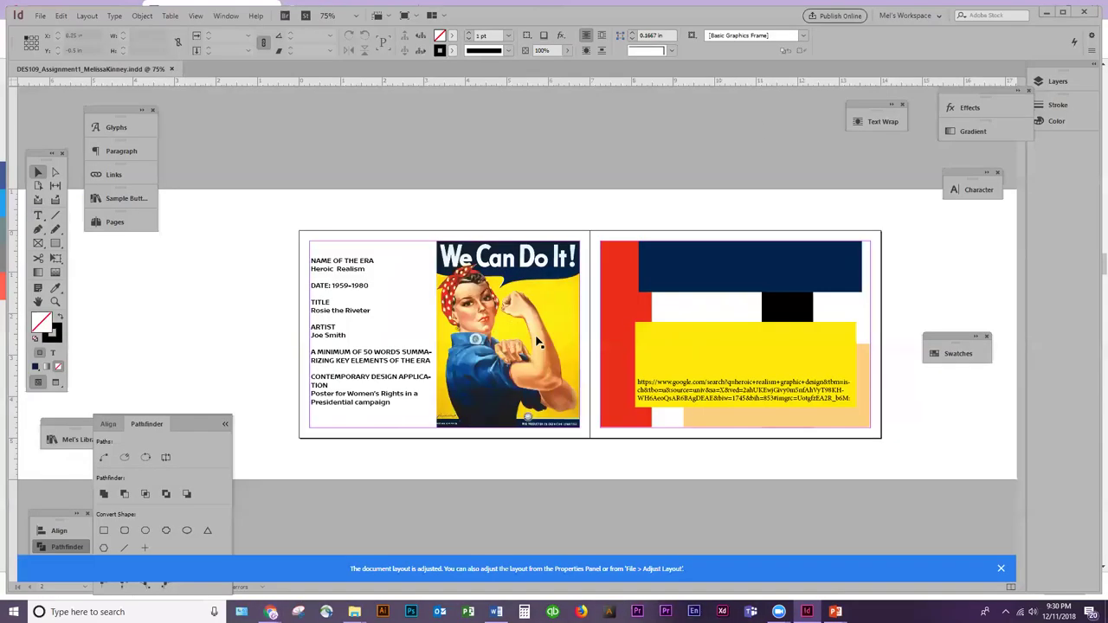
left_click(1042, 8)
mouse_move(271, 612)
left_click(236, 560)
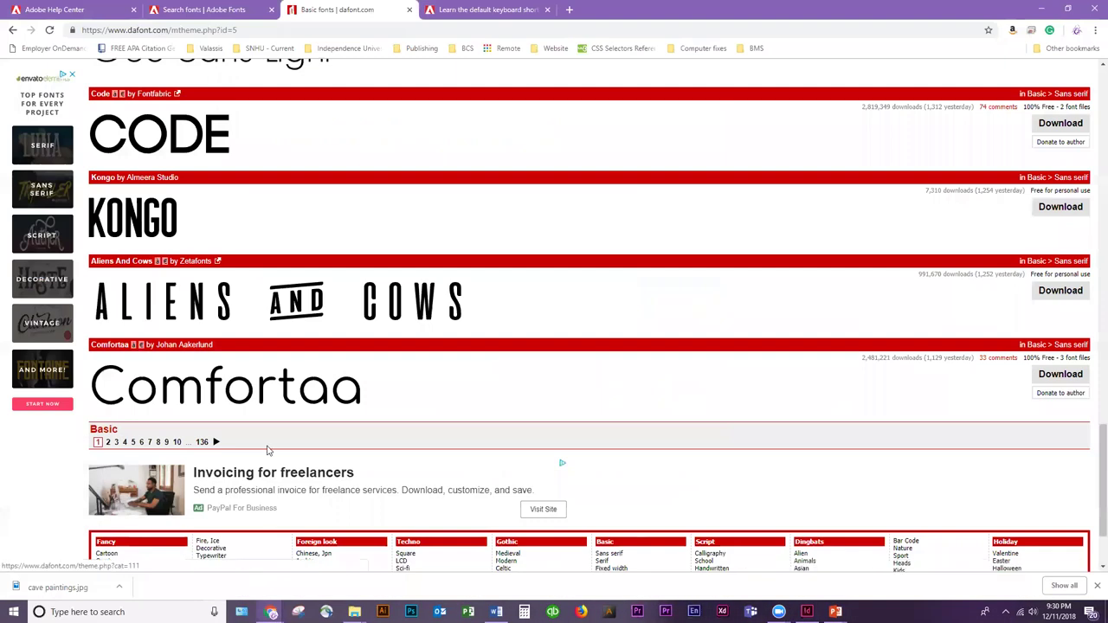
left_click(335, 587)
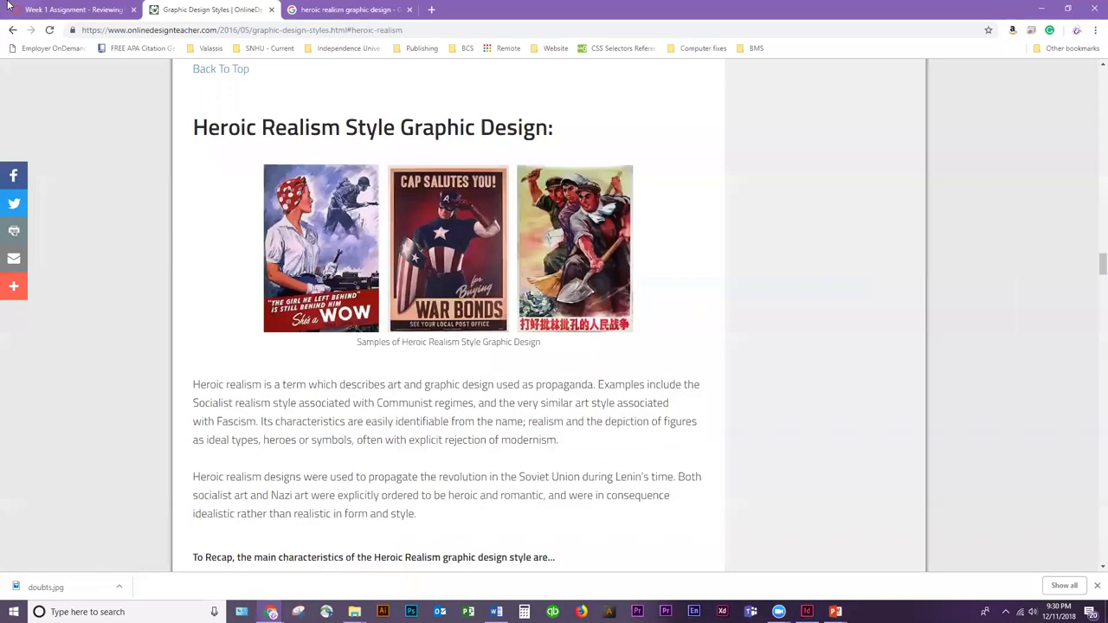
left_click(87, 10)
left_click(668, 228)
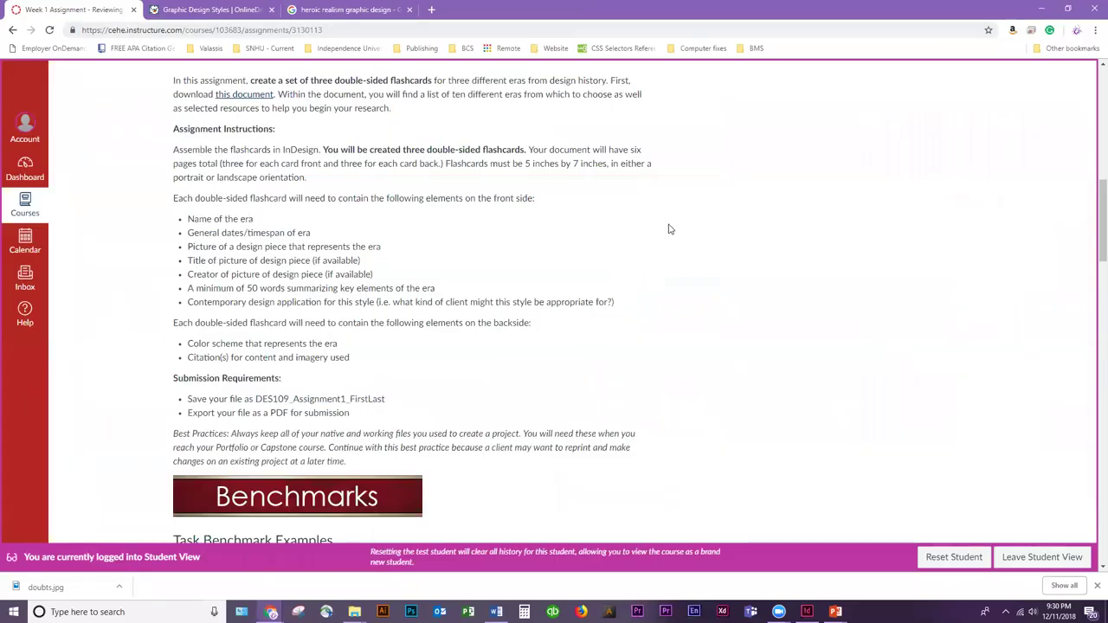
scroll(668, 228, "down", 5)
scroll(346, 268, "up", 15)
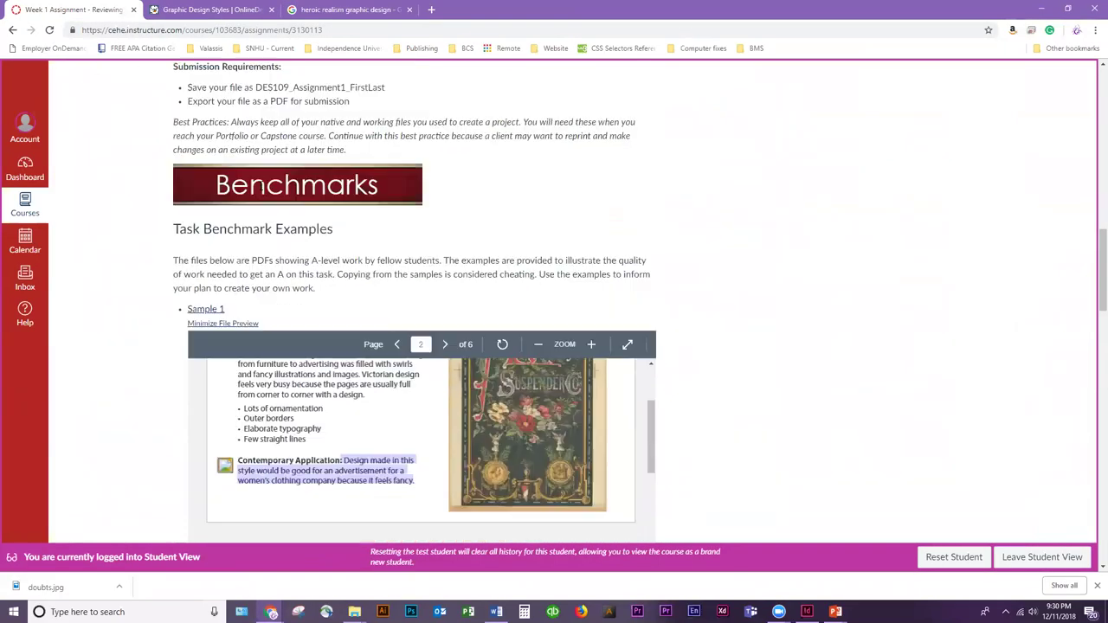
Go to the DES109 course home page and open the Week 1 Assessment on Design Principles and Gestalt Theory
left_click(95, 162)
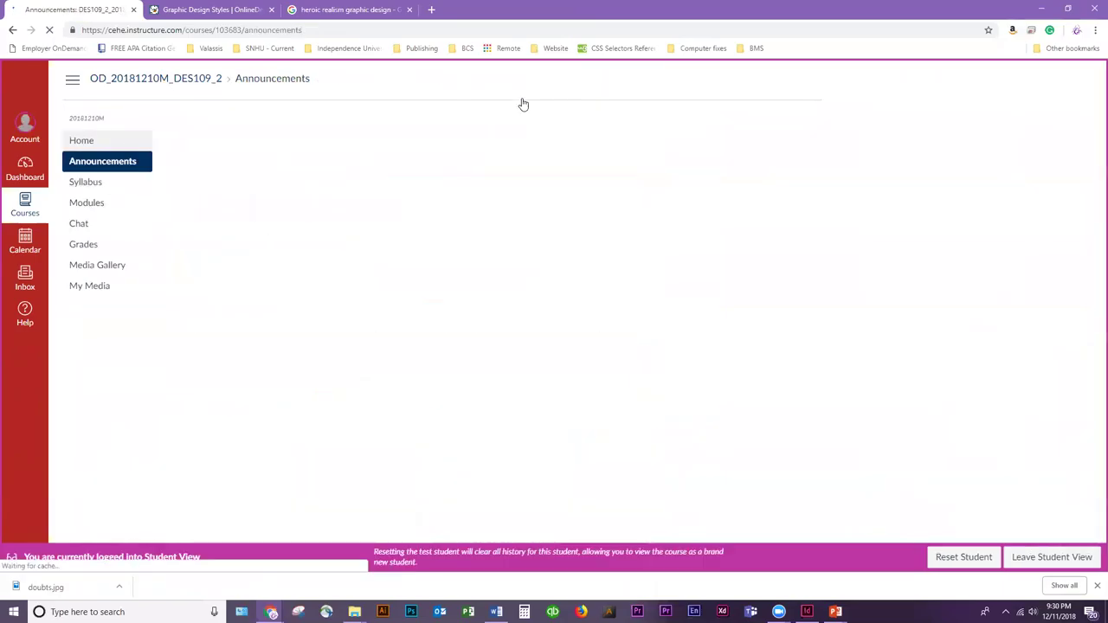
left_click(87, 140)
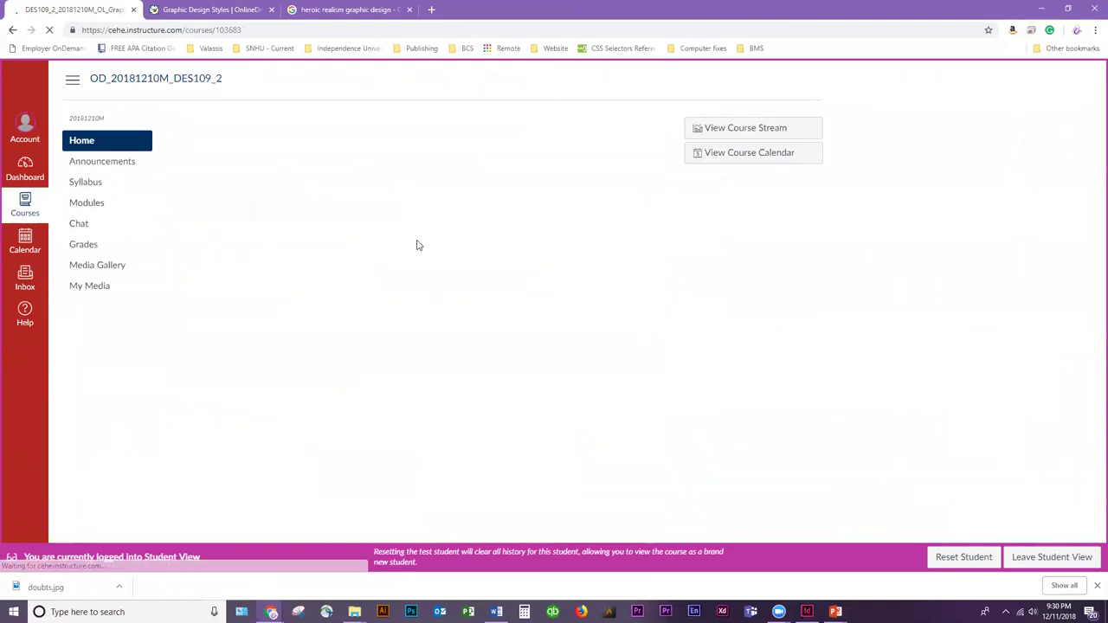
scroll(530, 265, "down", 2)
left_click(232, 475)
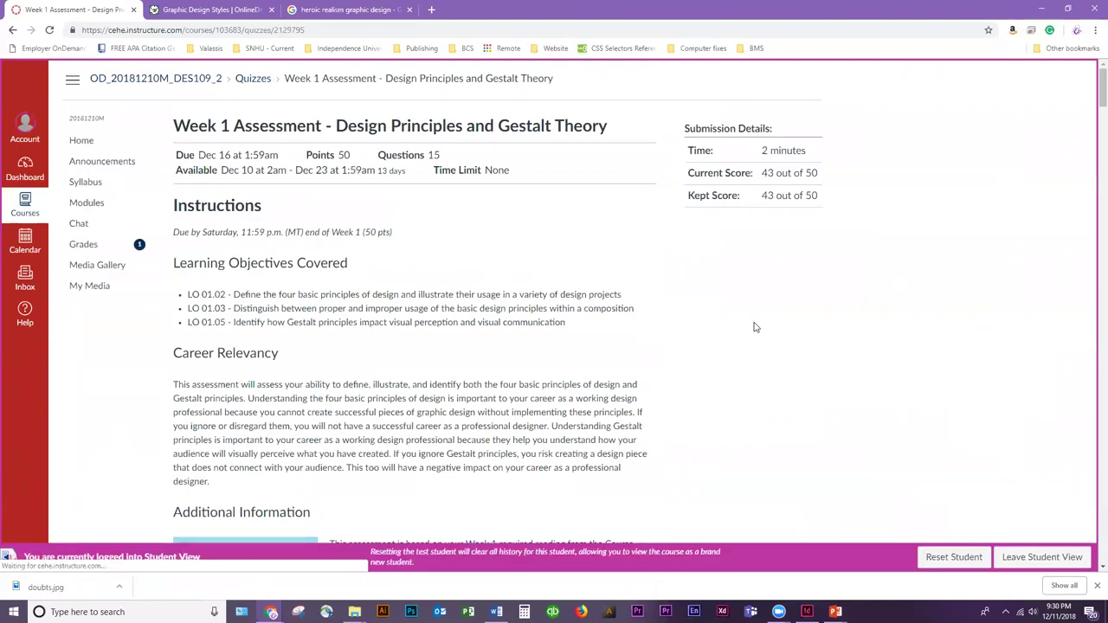
Examine the Week 1 Assessment's due date, learning objectives, career relevancy and time limit
scroll(789, 184, "down", 3)
scroll(789, 183, "down", 6)
scroll(792, 181, "up", 10)
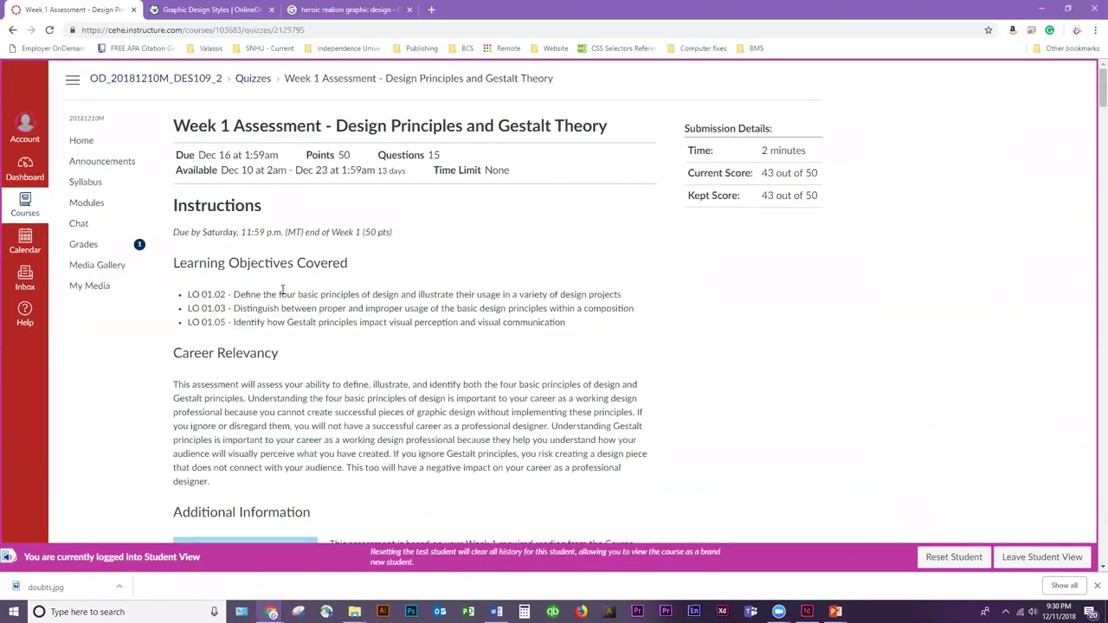
left_click_drag(260, 227, 572, 327)
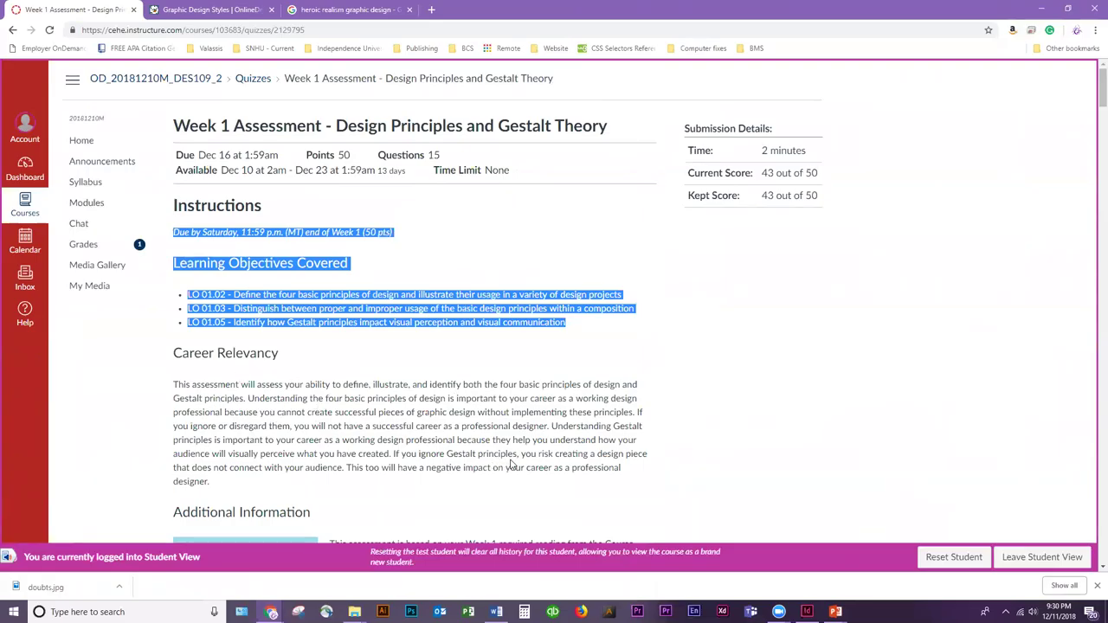
scroll(443, 411, "down", 1)
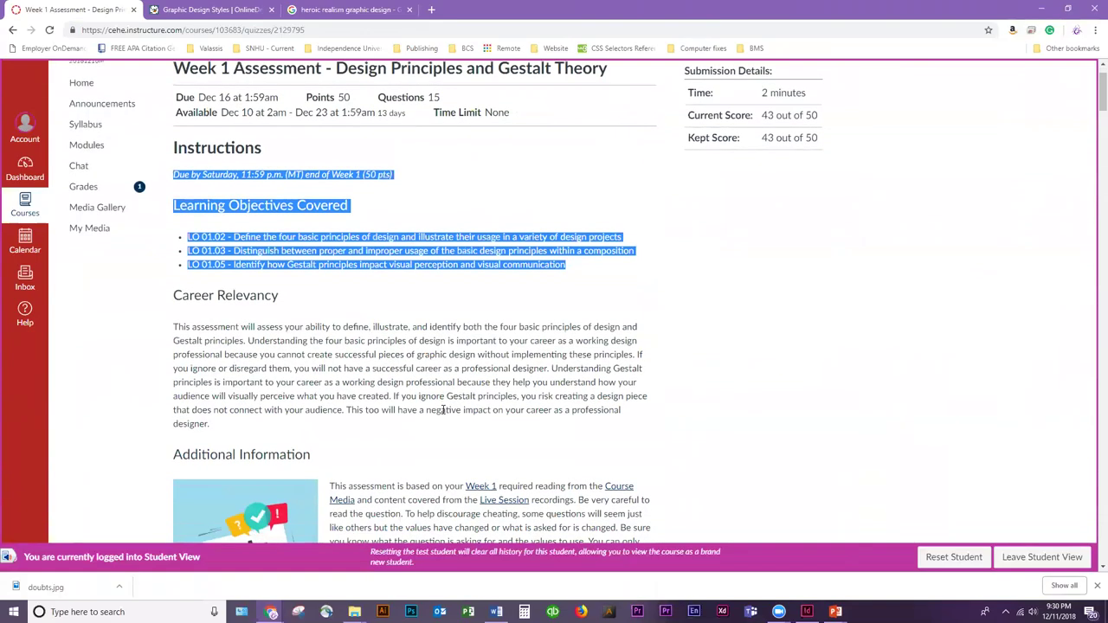
scroll(441, 408, "up", 1)
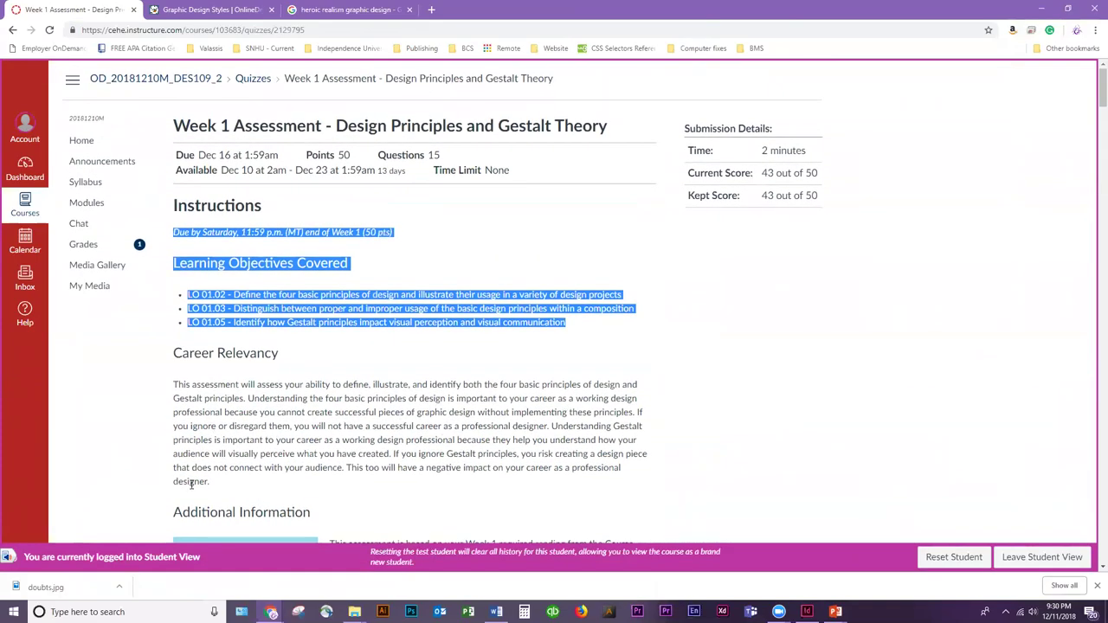
left_click(438, 293)
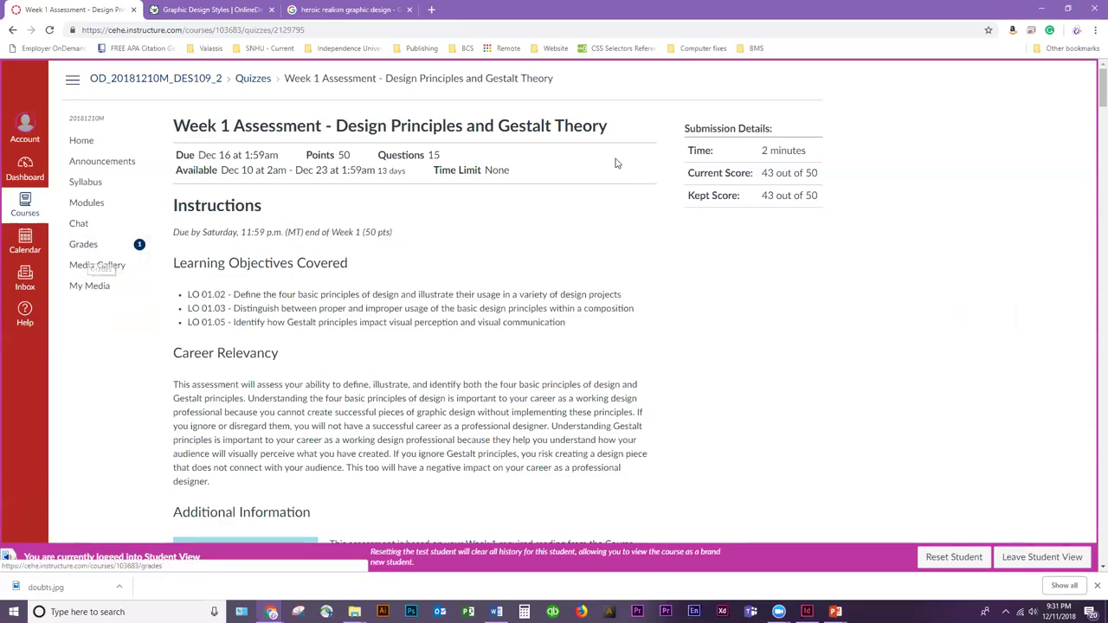
left_click_drag(511, 171, 435, 170)
left_click(463, 230)
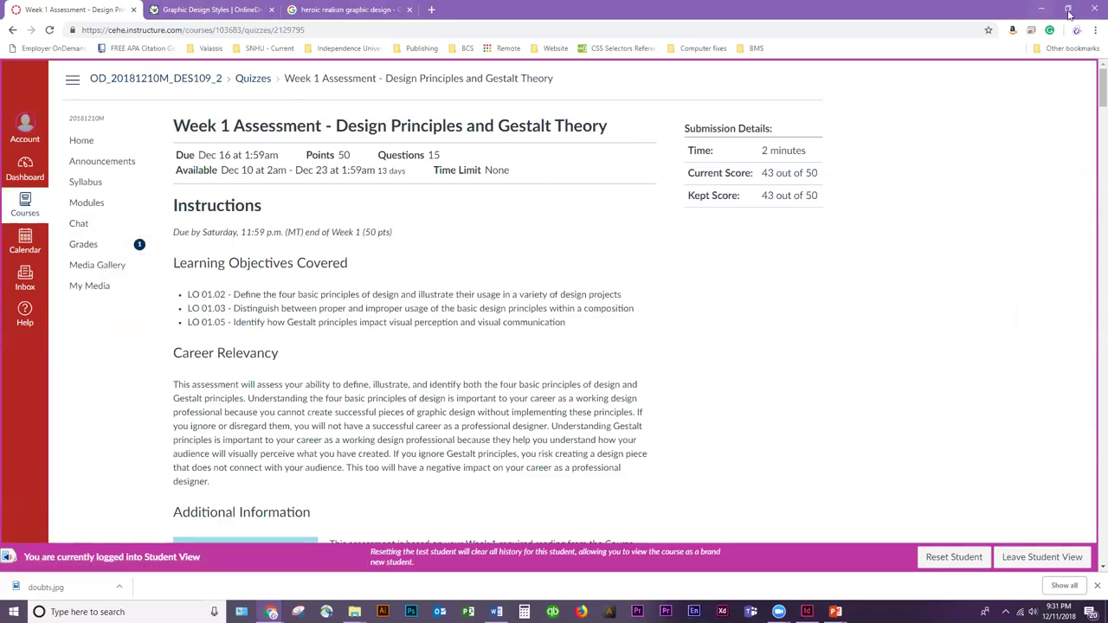
Switch to the browser window with the Adobe resources and look over the Adobe Help Center and Adobe Fonts pages
left_click(1042, 9)
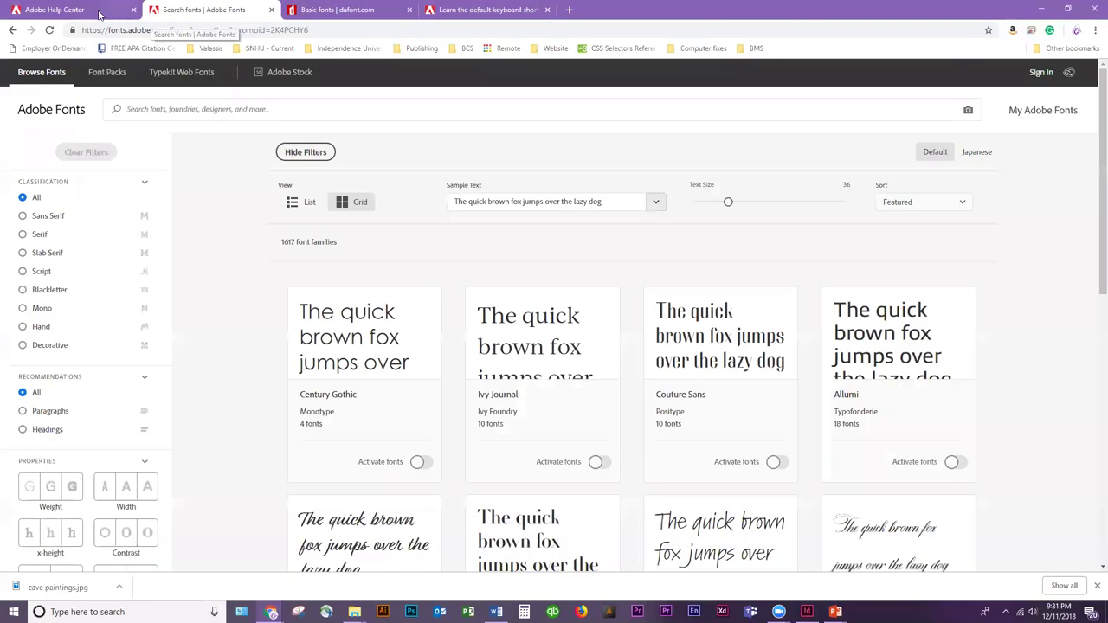
left_click(222, 10)
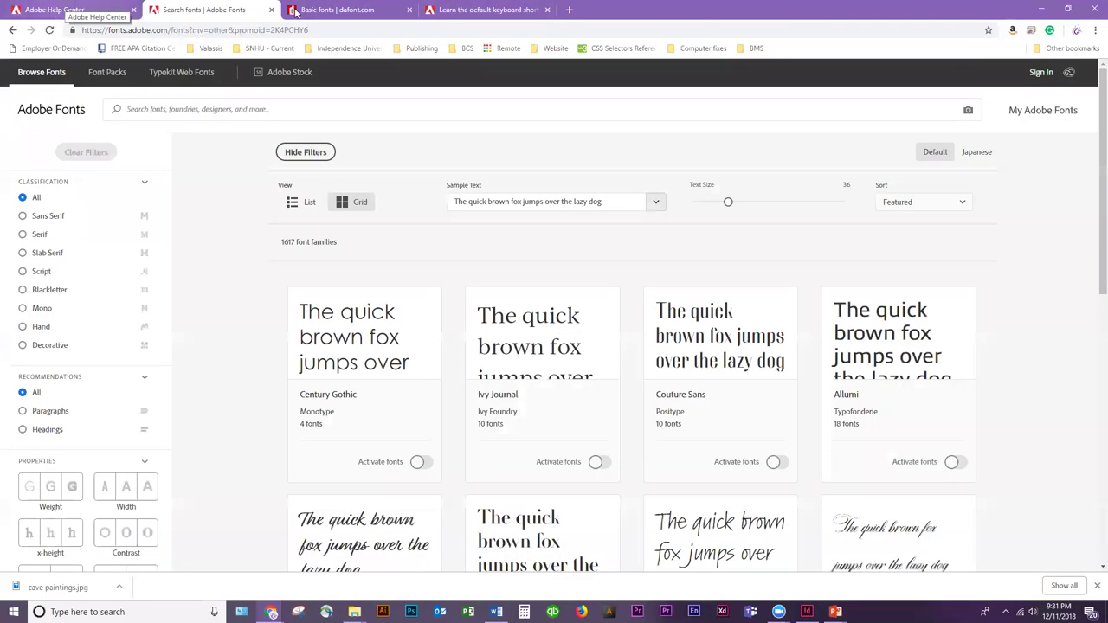
left_click(89, 10)
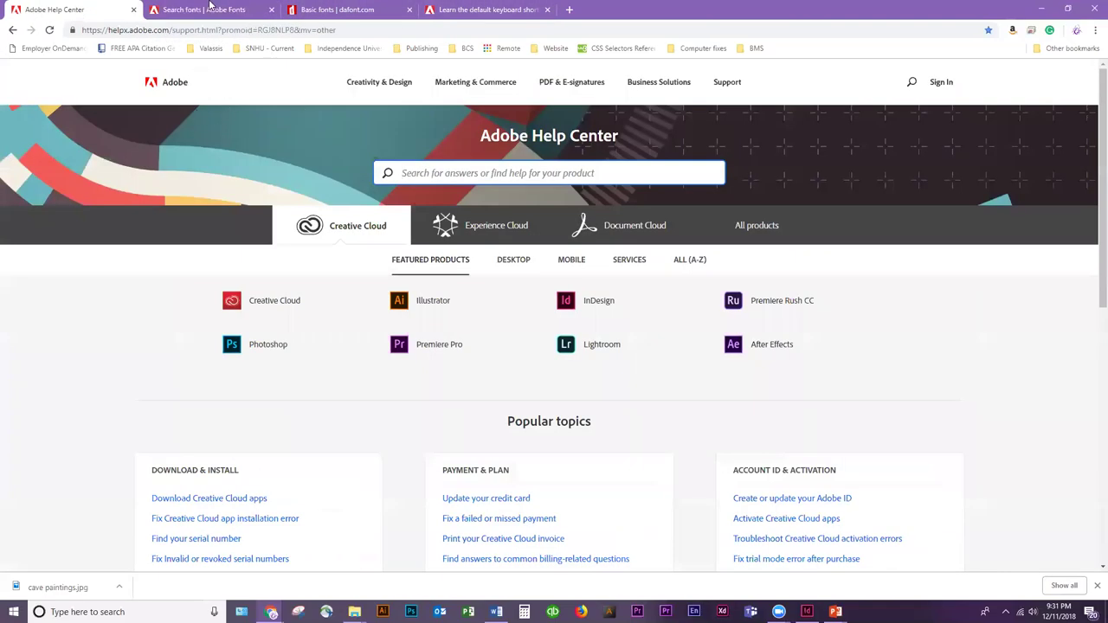
left_click(209, 7)
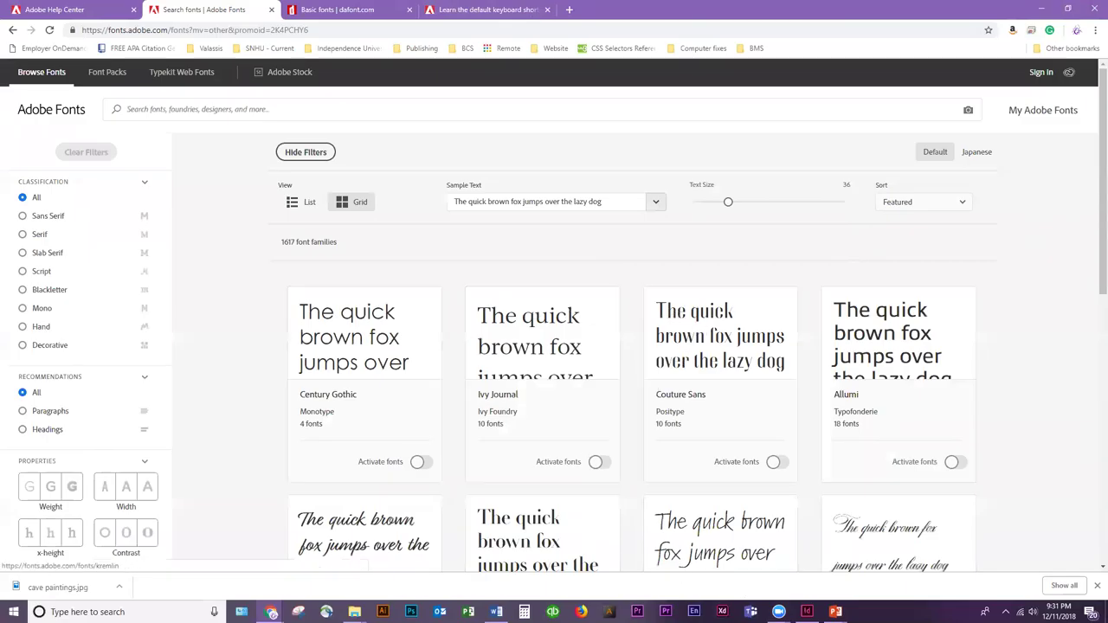
Switch to InDesign, undock the Pages panel and add two blank two-page spreads after the flashcard spread
left_click(807, 612)
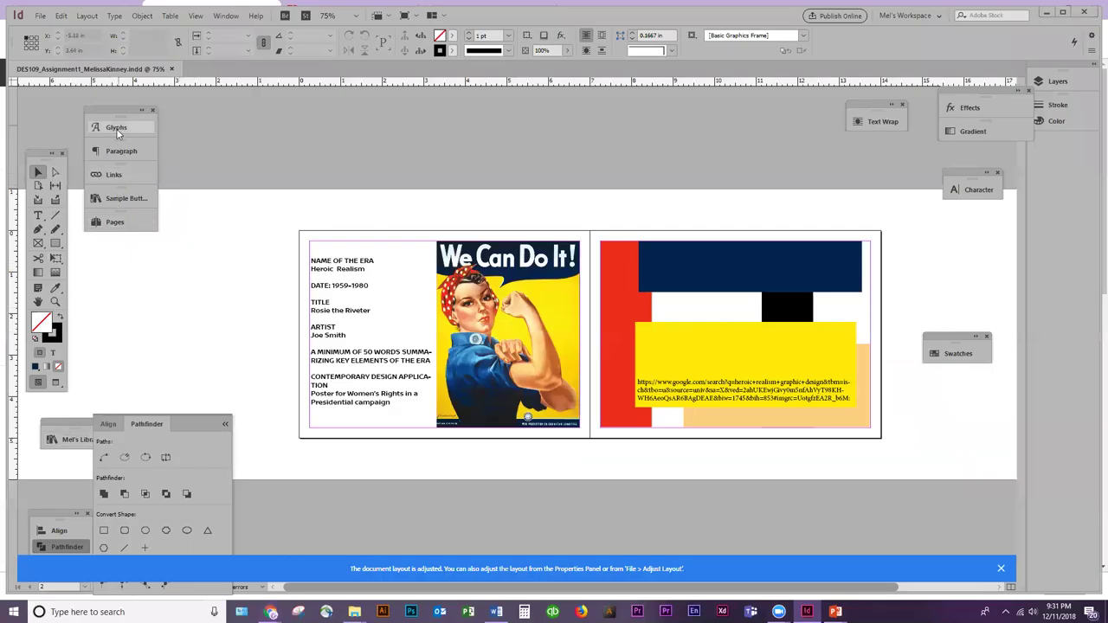
left_click(147, 222)
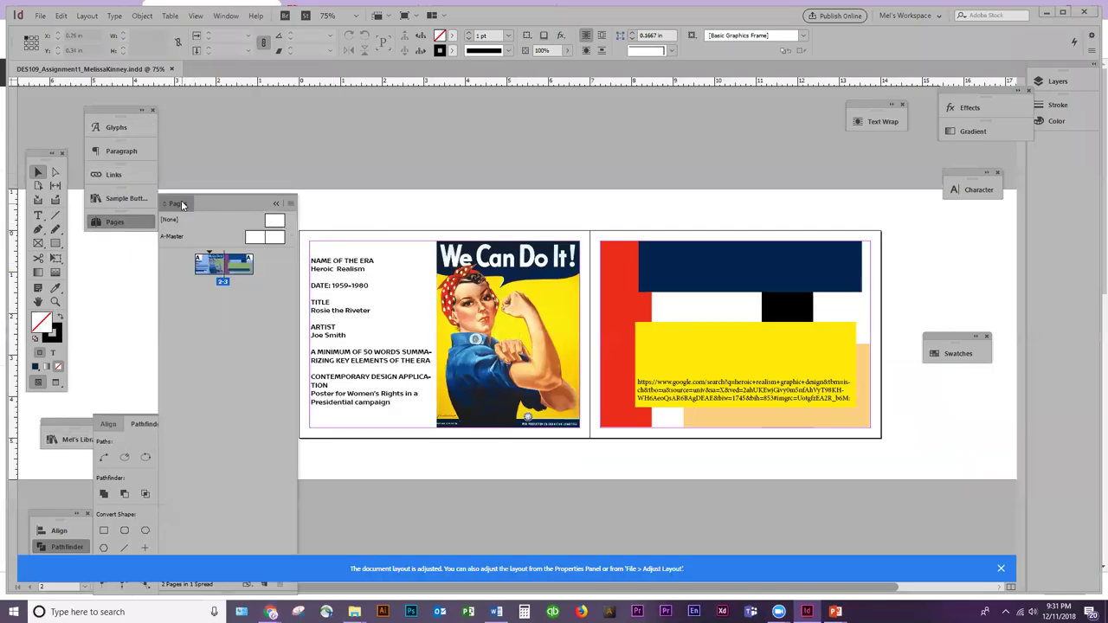
left_click_drag(181, 203, 198, 124)
left_click(291, 507)
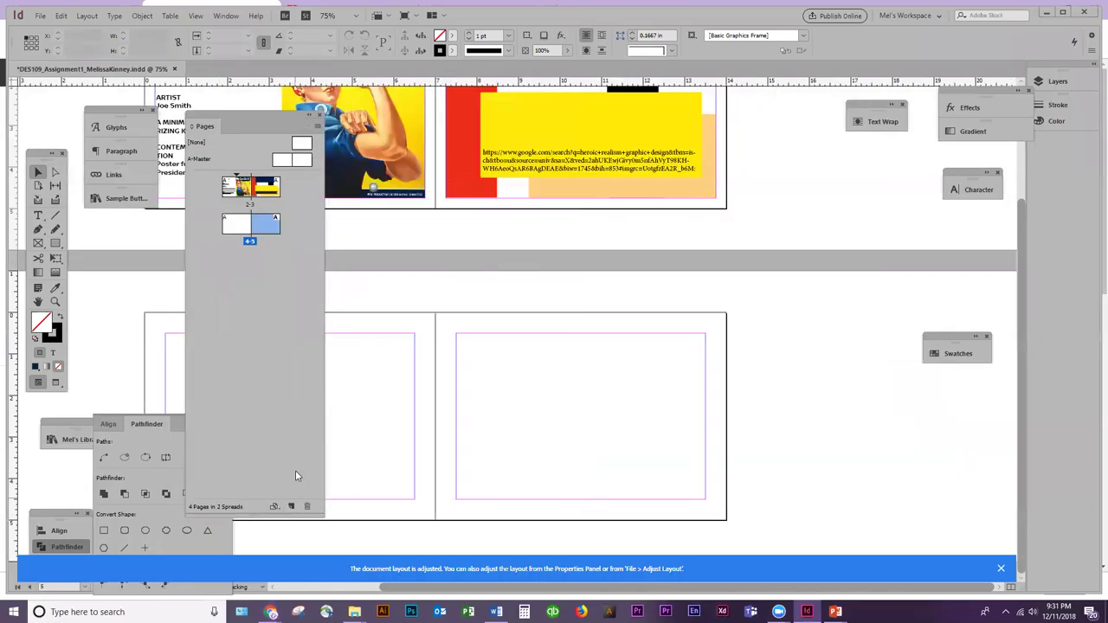
left_click(291, 507)
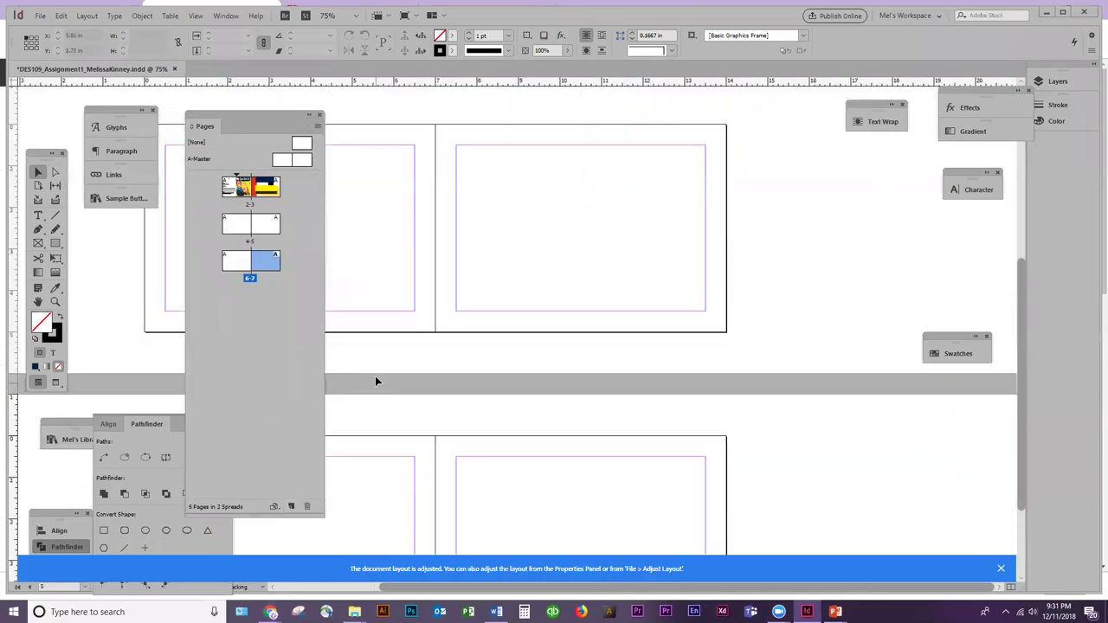
Copy all objects from the first flashcard spread and paste them in place on spreads 4-5 and 6-7
scroll(375, 381, "up", 10)
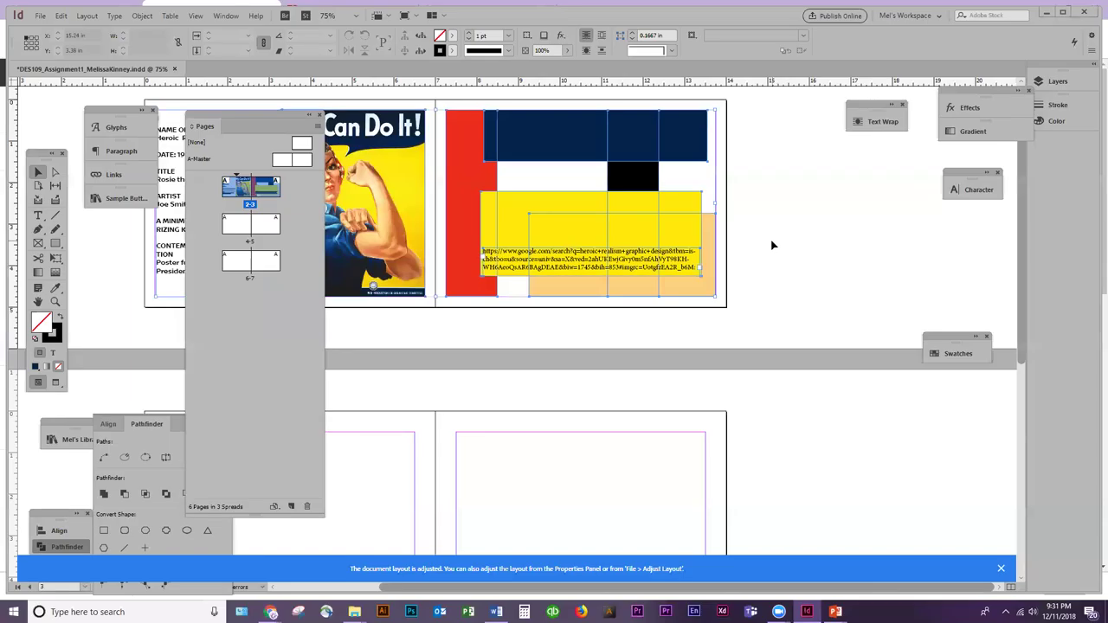
scroll(655, 436, "down", 1)
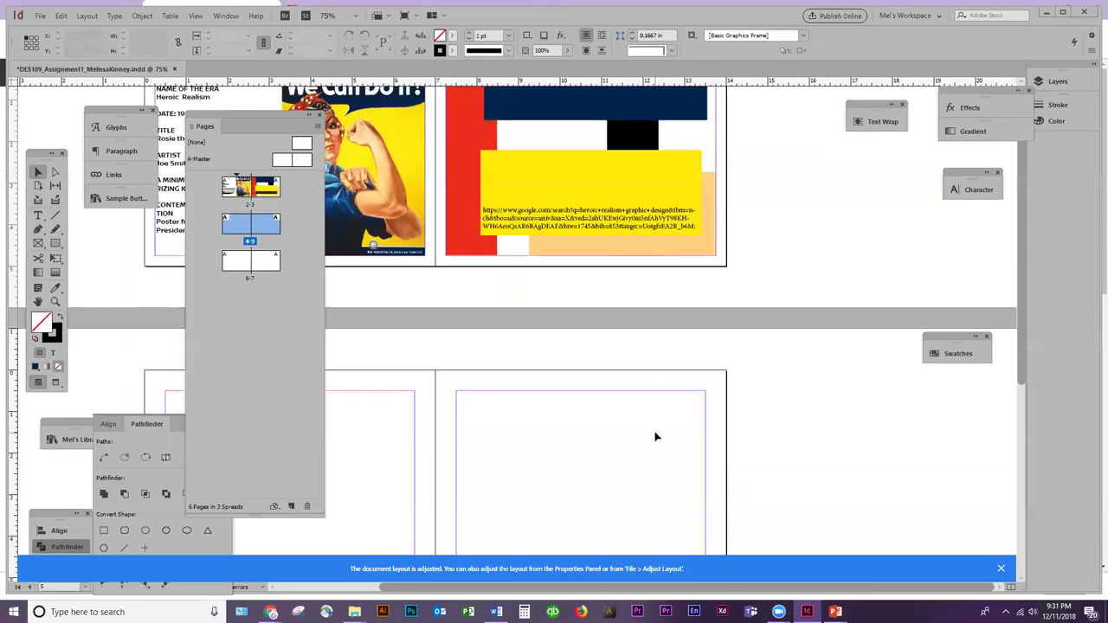
scroll(655, 436, "down", 2)
key("ctrl+alt+shift+v")
scroll(735, 408, "down", 5)
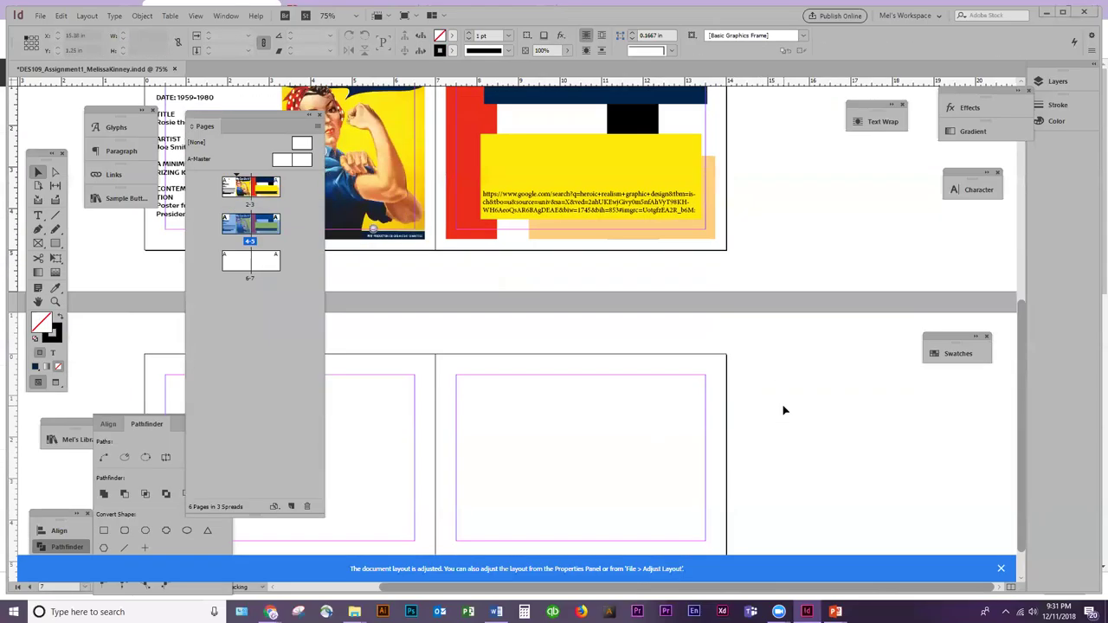
scroll(780, 408, "down", 1)
key("ctrl+alt+shift+v")
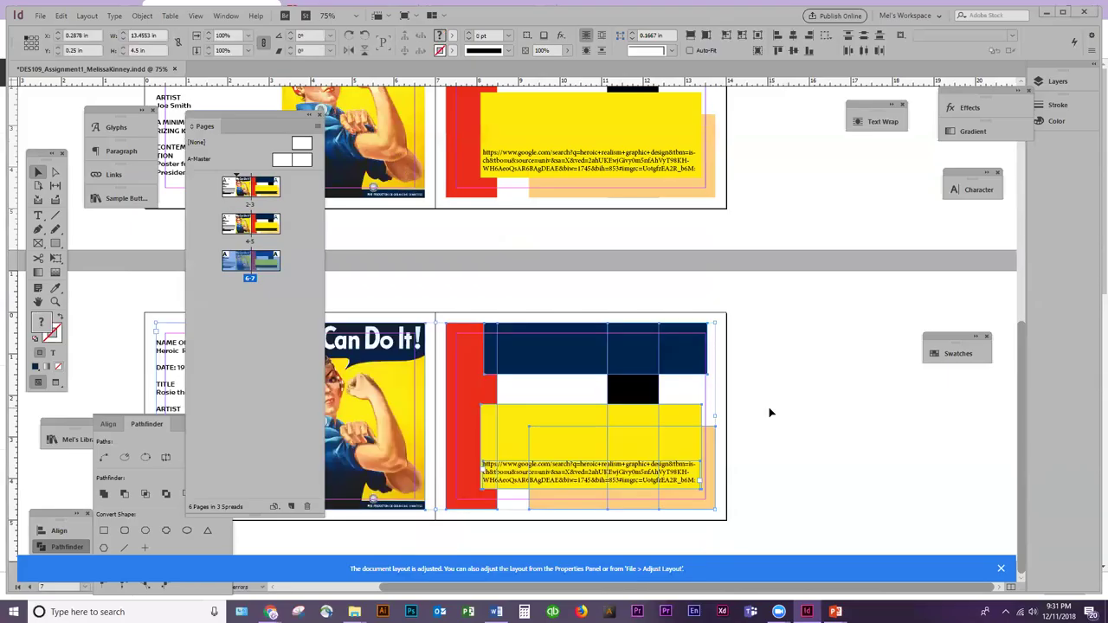
left_click(766, 411)
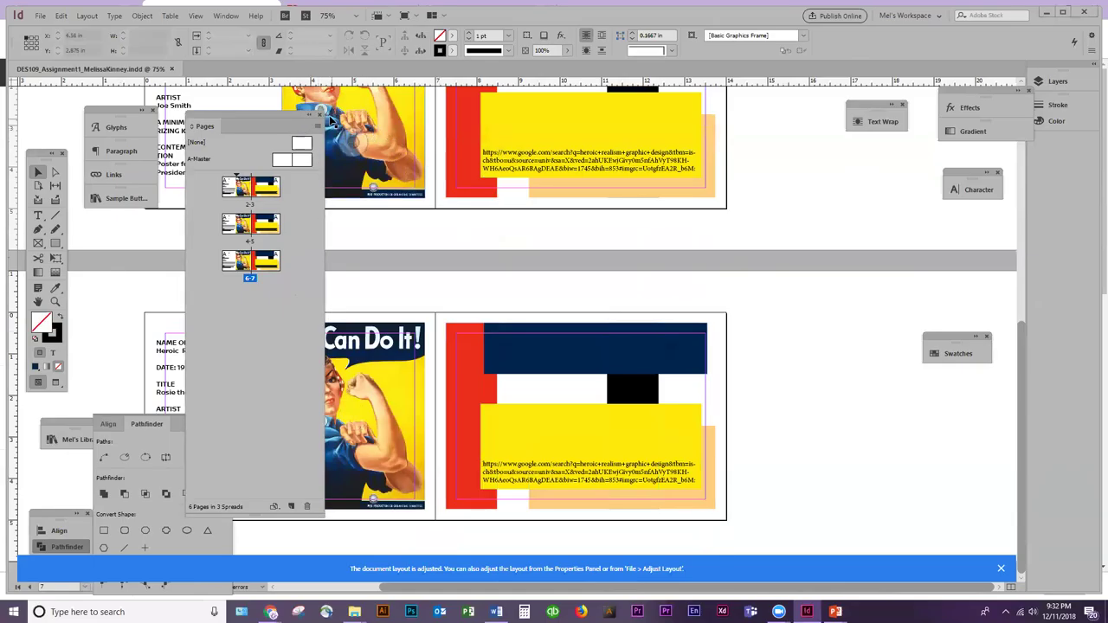
Collapse the Pages panel and export page 2 to the Desktop as an Adobe PDF (Print) file with the PDF/X-1a:2001 preset
scroll(351, 188, "down", 2)
scroll(514, 477, "up", 3)
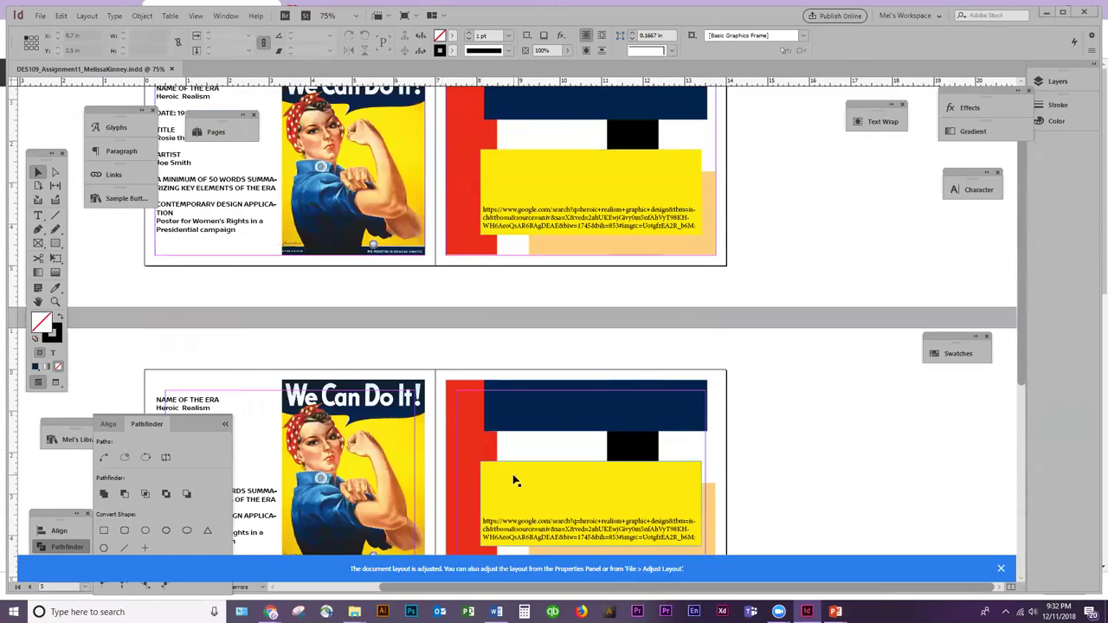
scroll(351, 495, "down", 3)
scroll(690, 355, "down", 1)
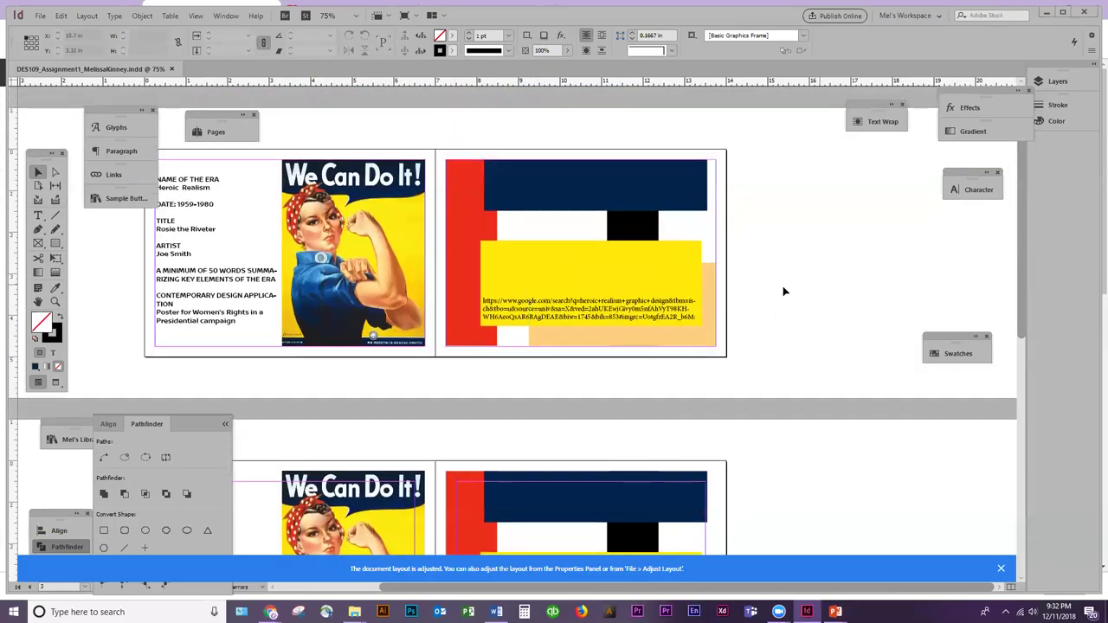
left_click(41, 15)
left_click(69, 244)
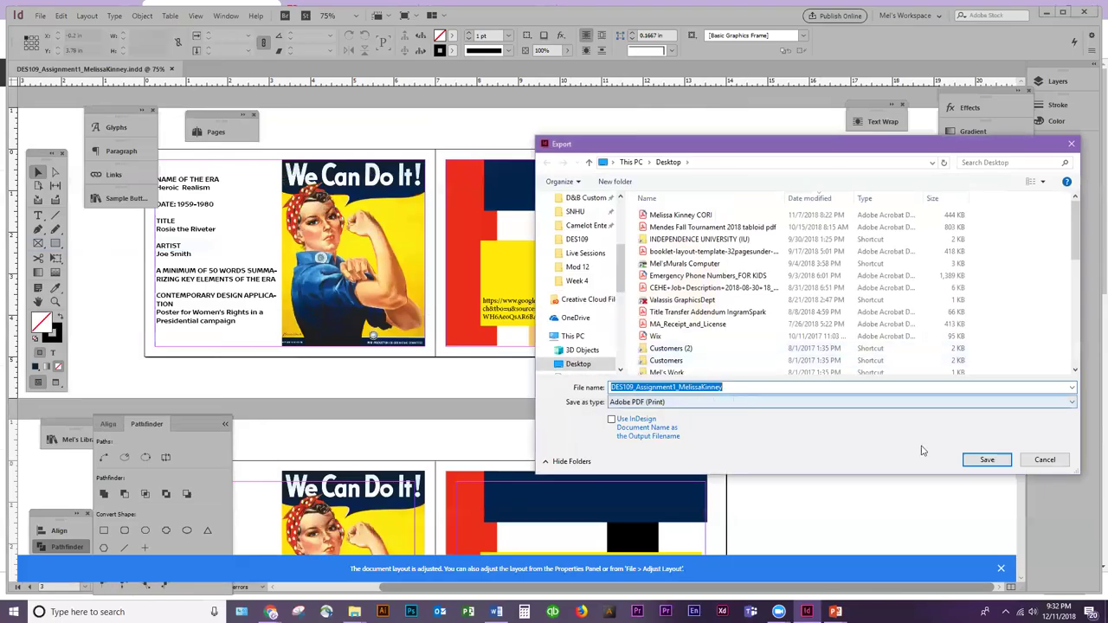
left_click(985, 460)
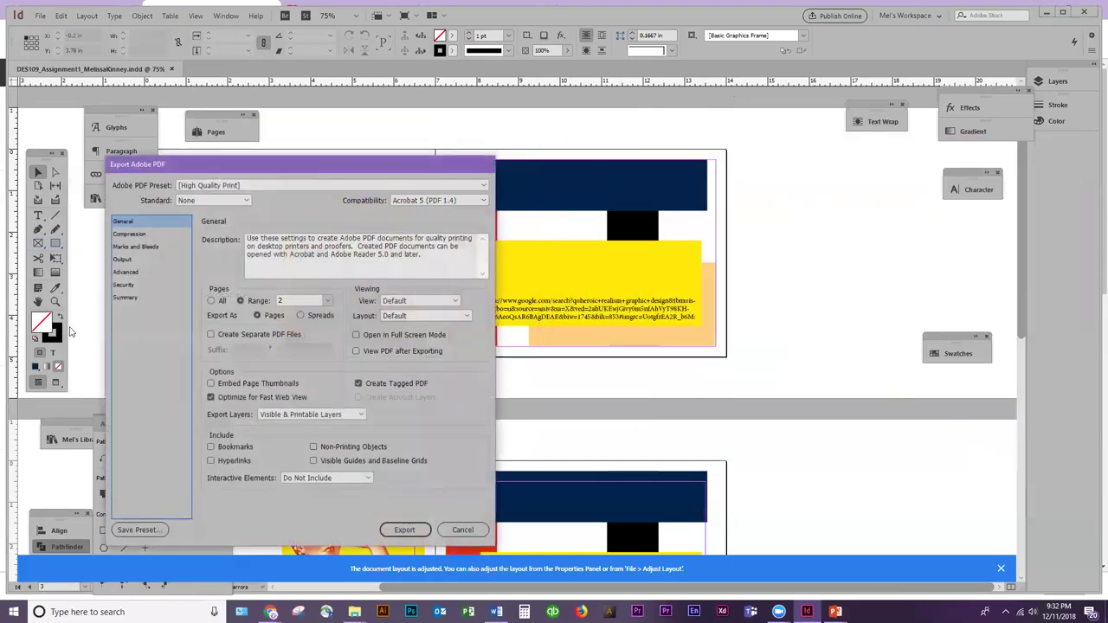
left_click(225, 184)
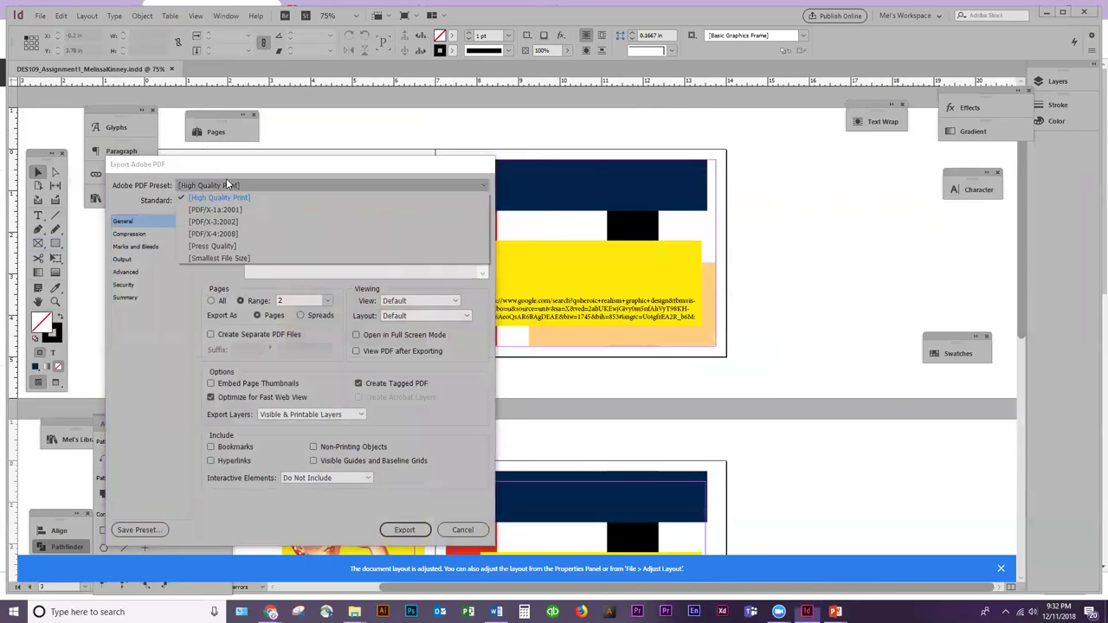
left_click(212, 212)
left_click(404, 530)
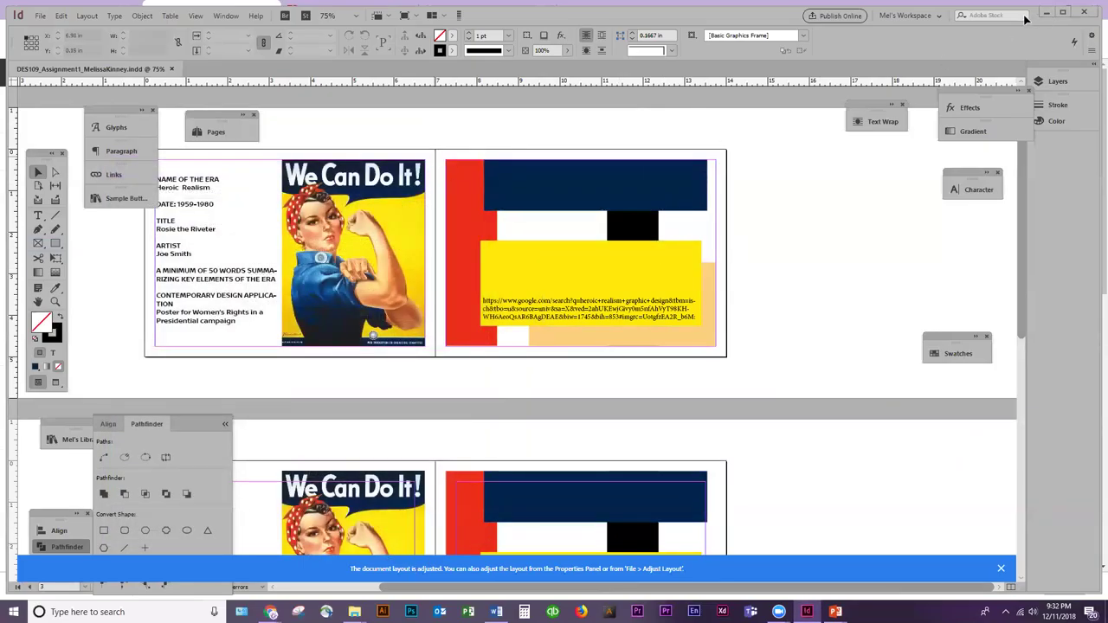
Open the exported flashcard PDF from the desktop in Acrobat, inspect its contents and close it
left_click(1048, 13)
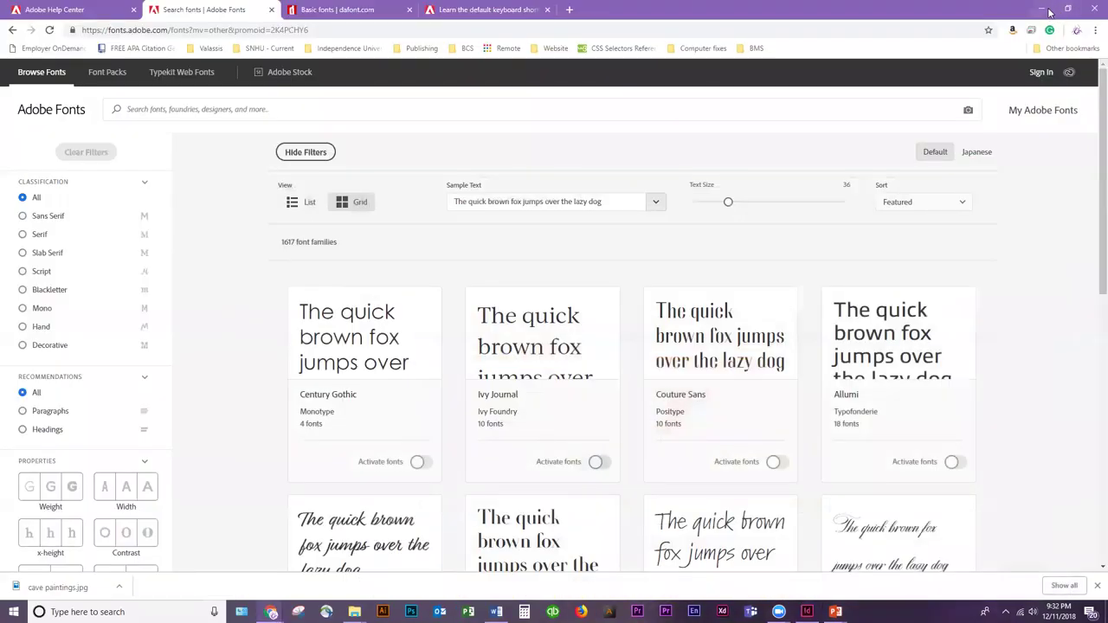
left_click(1048, 12)
left_click(375, 149)
double_click(375, 149)
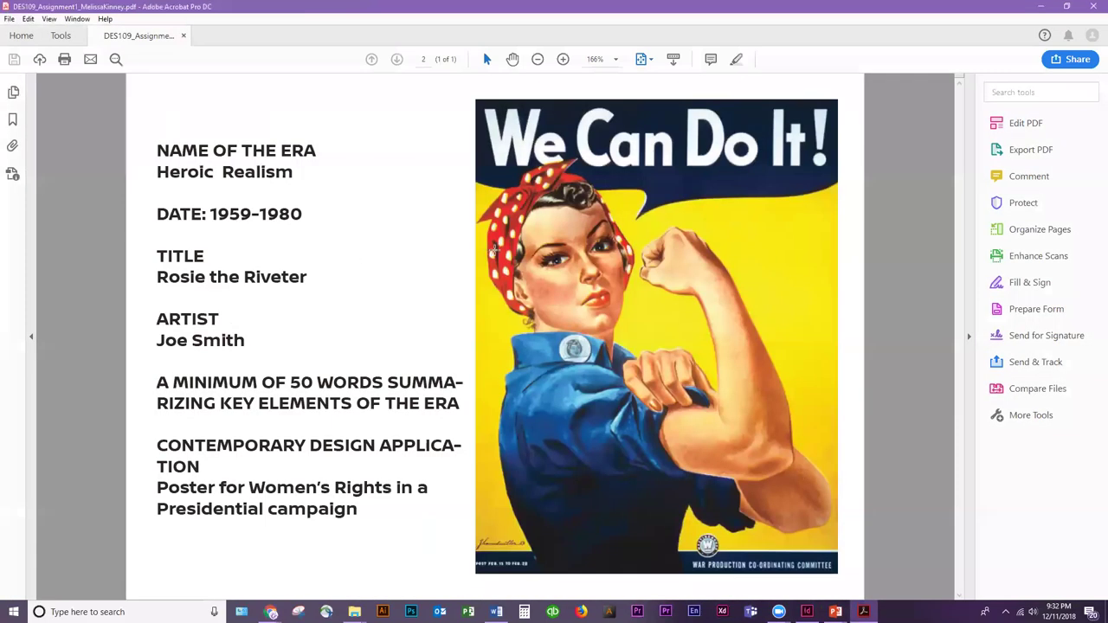
left_click(496, 330)
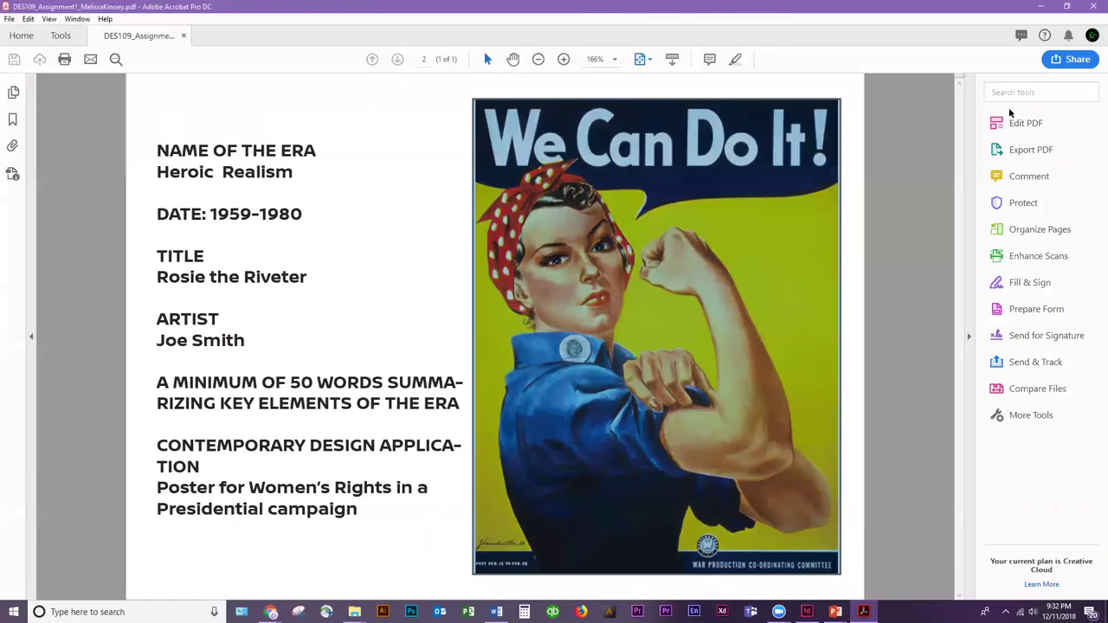
left_click(290, 92)
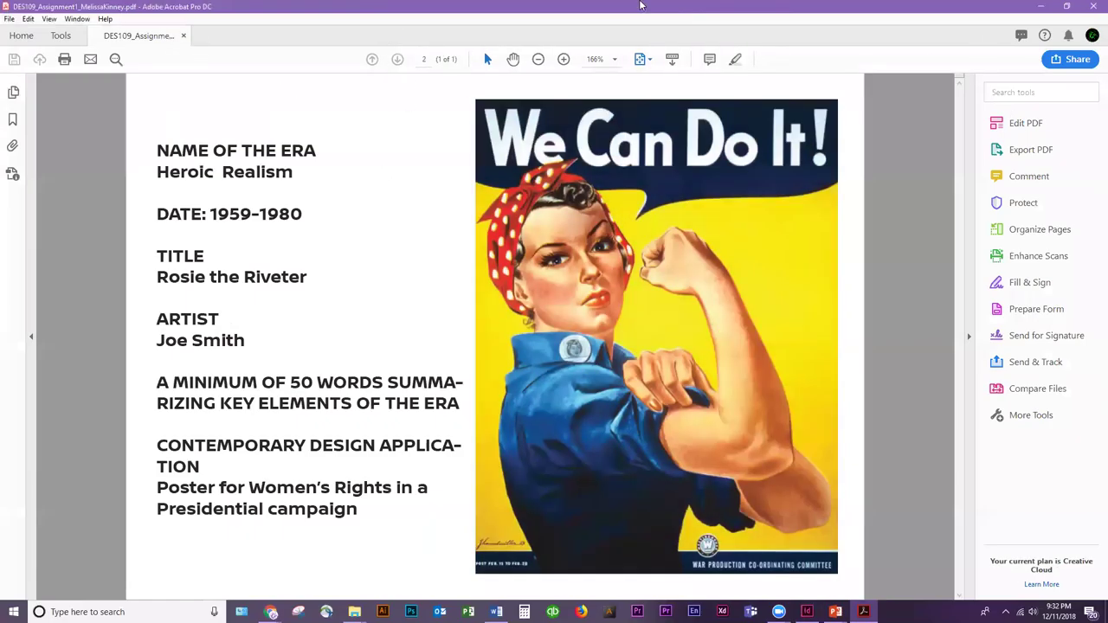
left_click(1091, 6)
Export the InDesign document again with the PDF/X-1a:2001 preset, replacing the existing PDF and redefining the page range
left_click(807, 612)
key("ctrl+e")
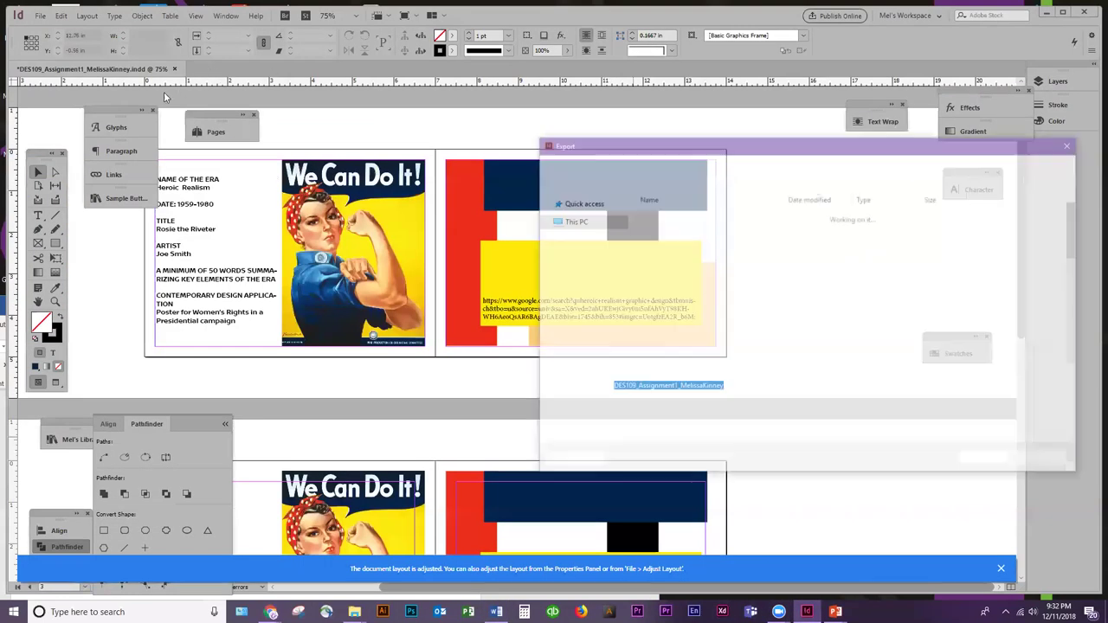
key("Return")
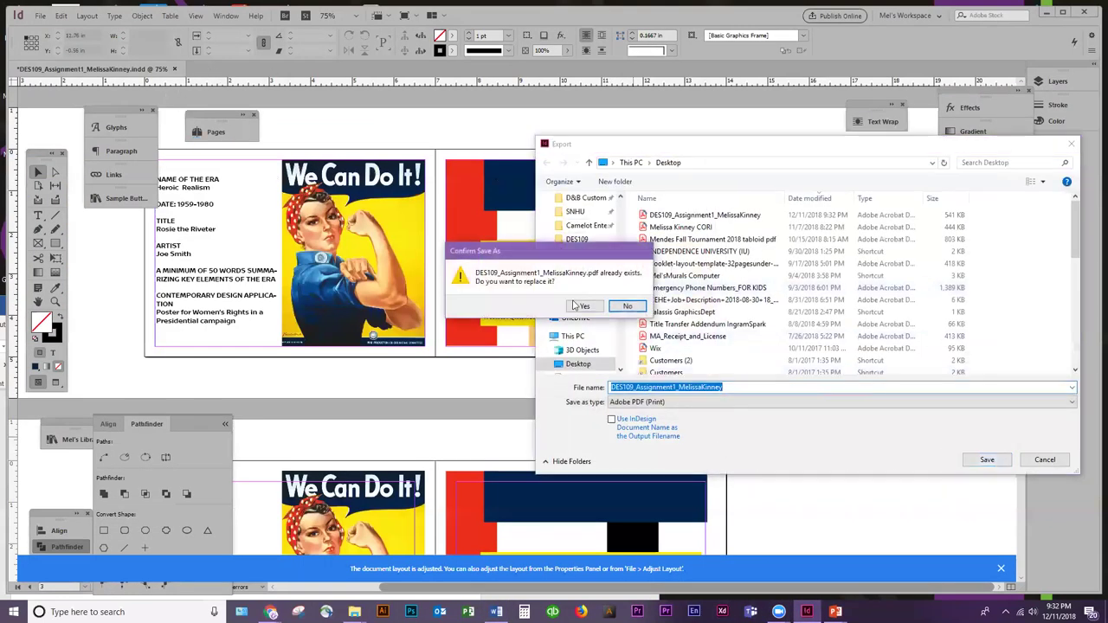
left_click(574, 307)
left_click(211, 301)
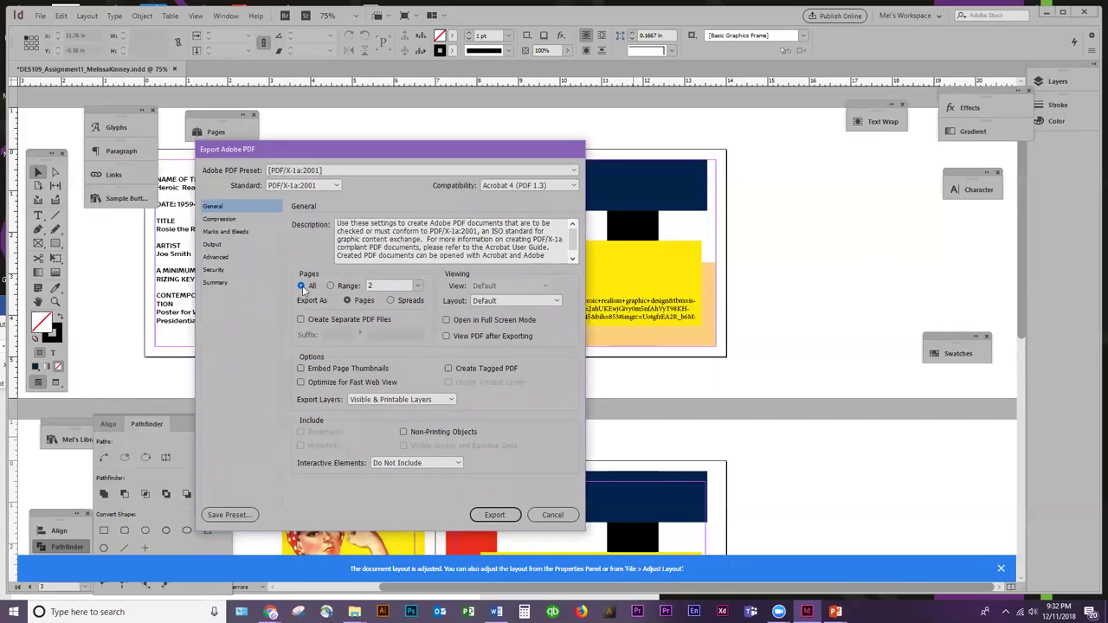
left_click(371, 287)
type("2")
left_click(495, 514)
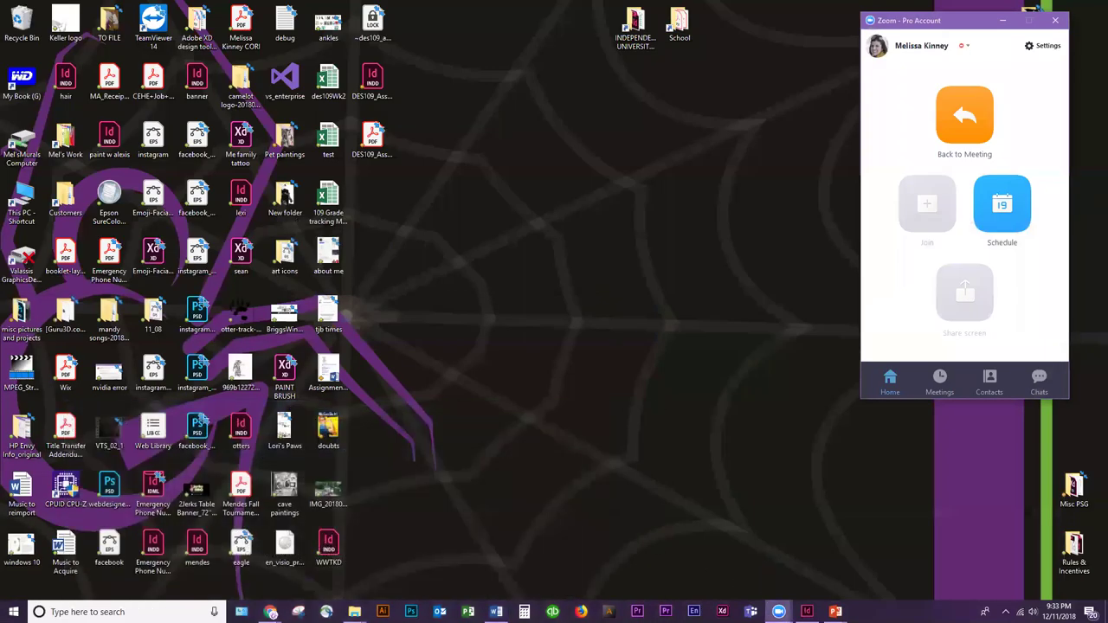
Switch back to the Week 1 Assessment page in Chrome
mouse_move(271, 612)
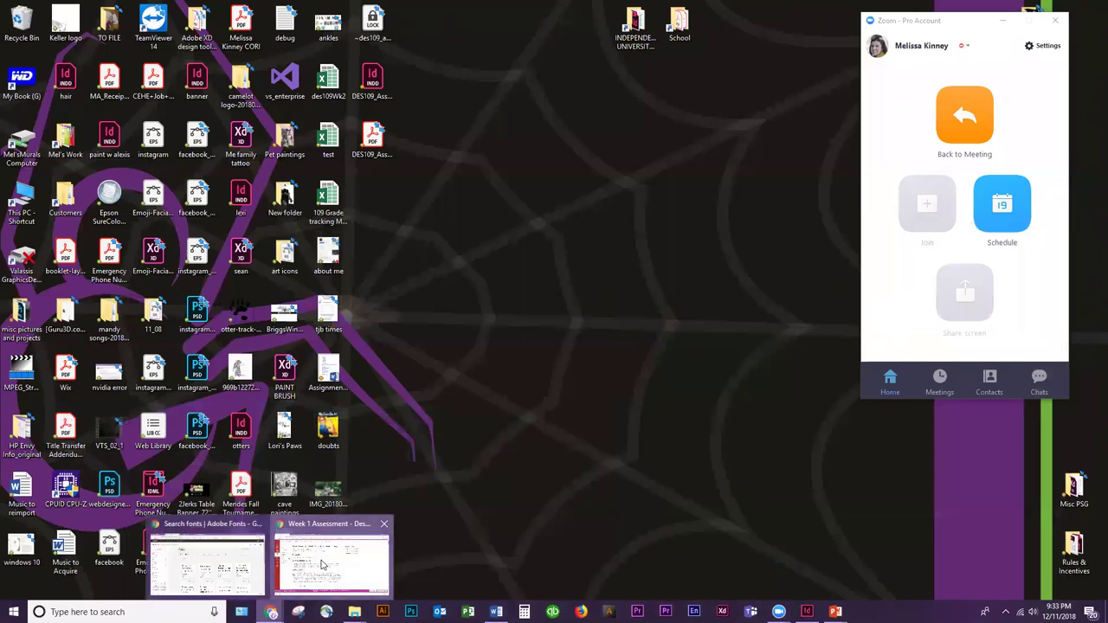
left_click(320, 559)
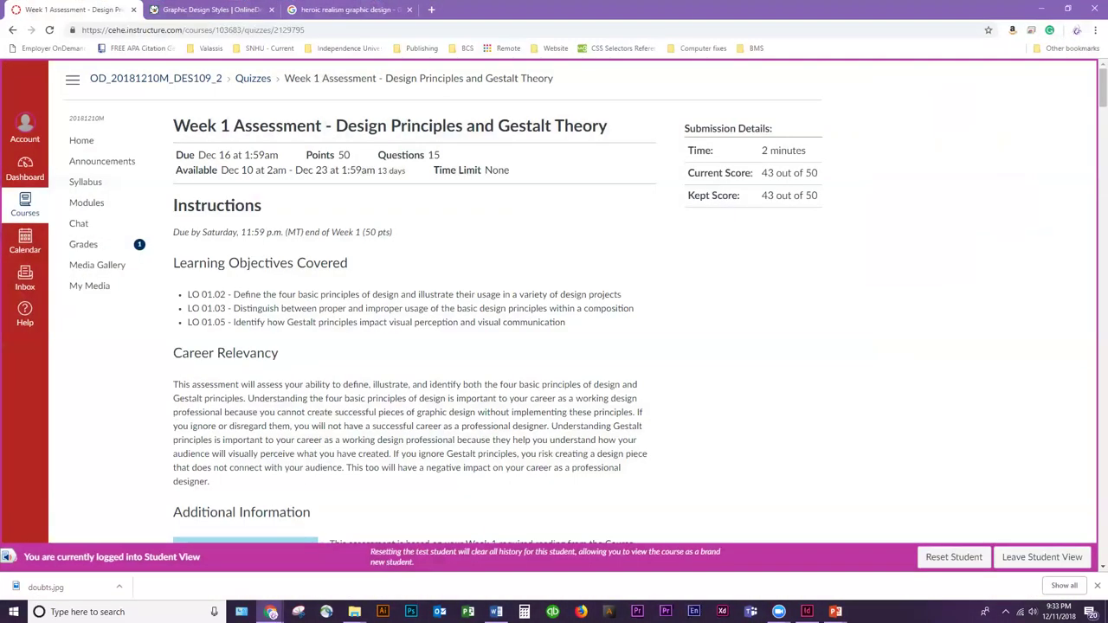